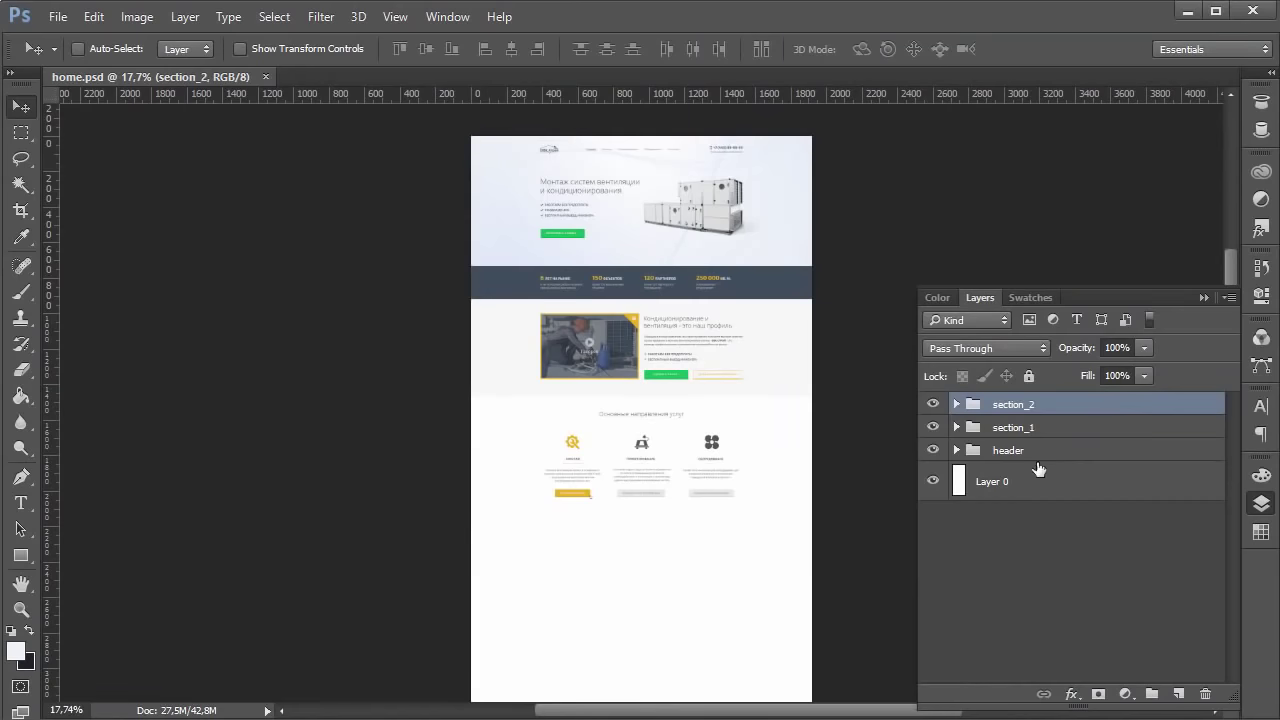
Step: Create a new layer group above section_2 and name it section_3
left_click(1151, 693)
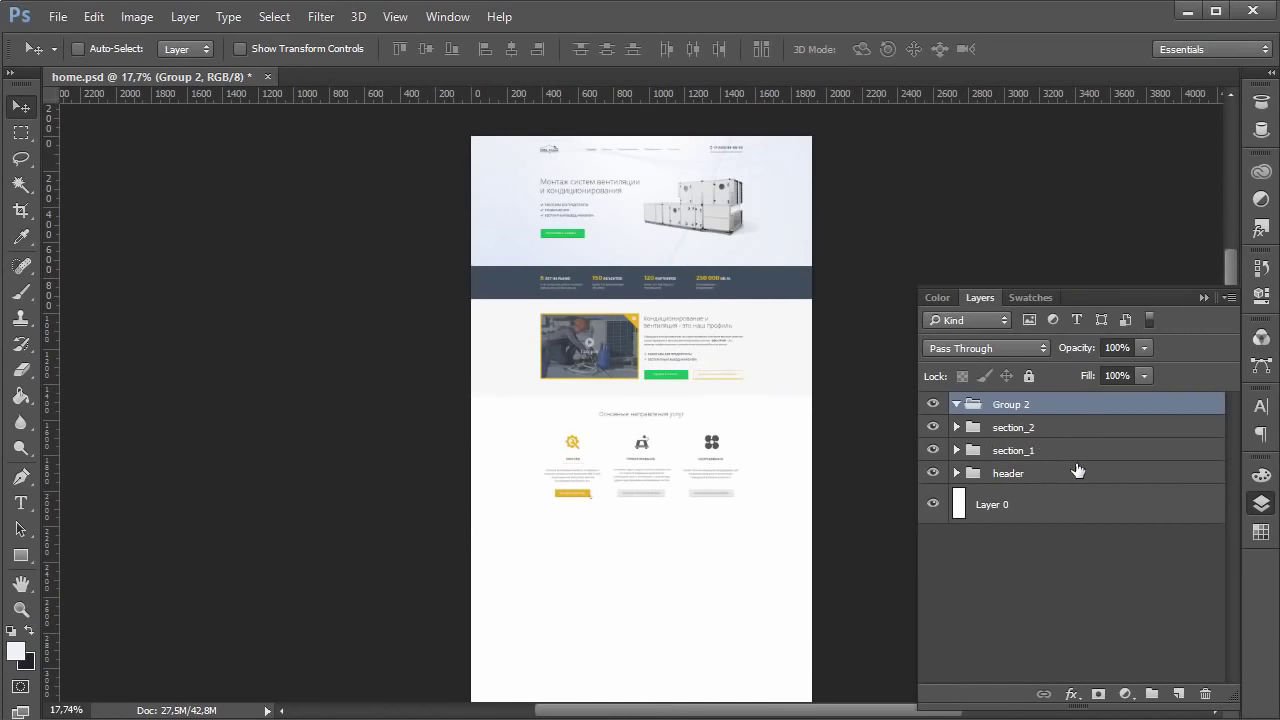
double_click(1004, 405)
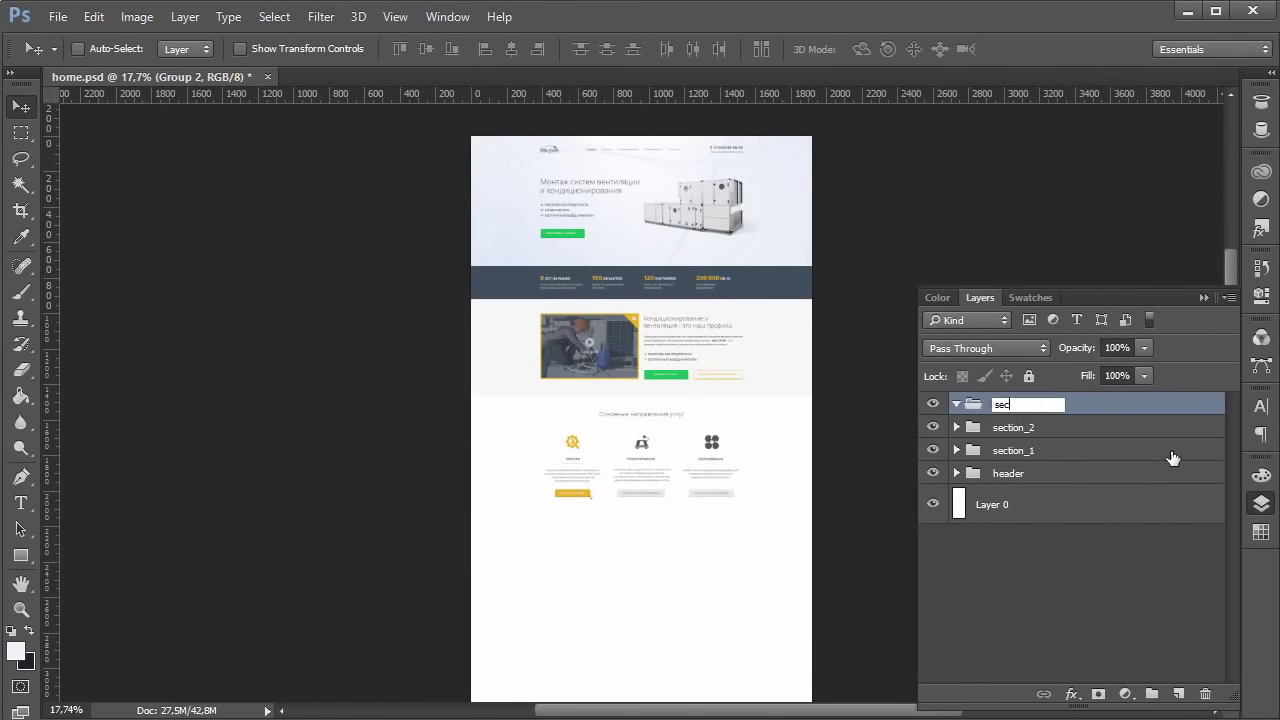
type("section_3")
key("Return")
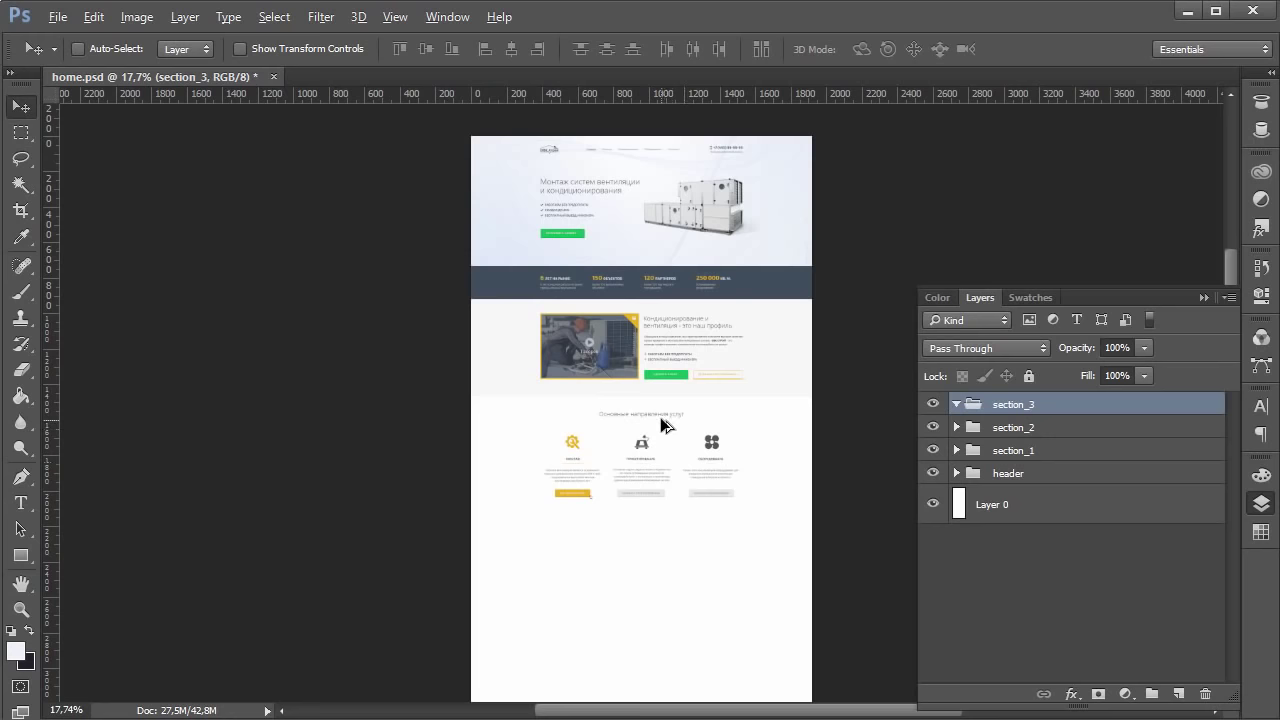
Step: Draw a full-width rectangle of about 2306 × 865 px below the services section, extending past both canvas edges
scroll(642, 497, "up", 2)
scroll(608, 380, "down", 1)
scroll(731, 534, "up", 1)
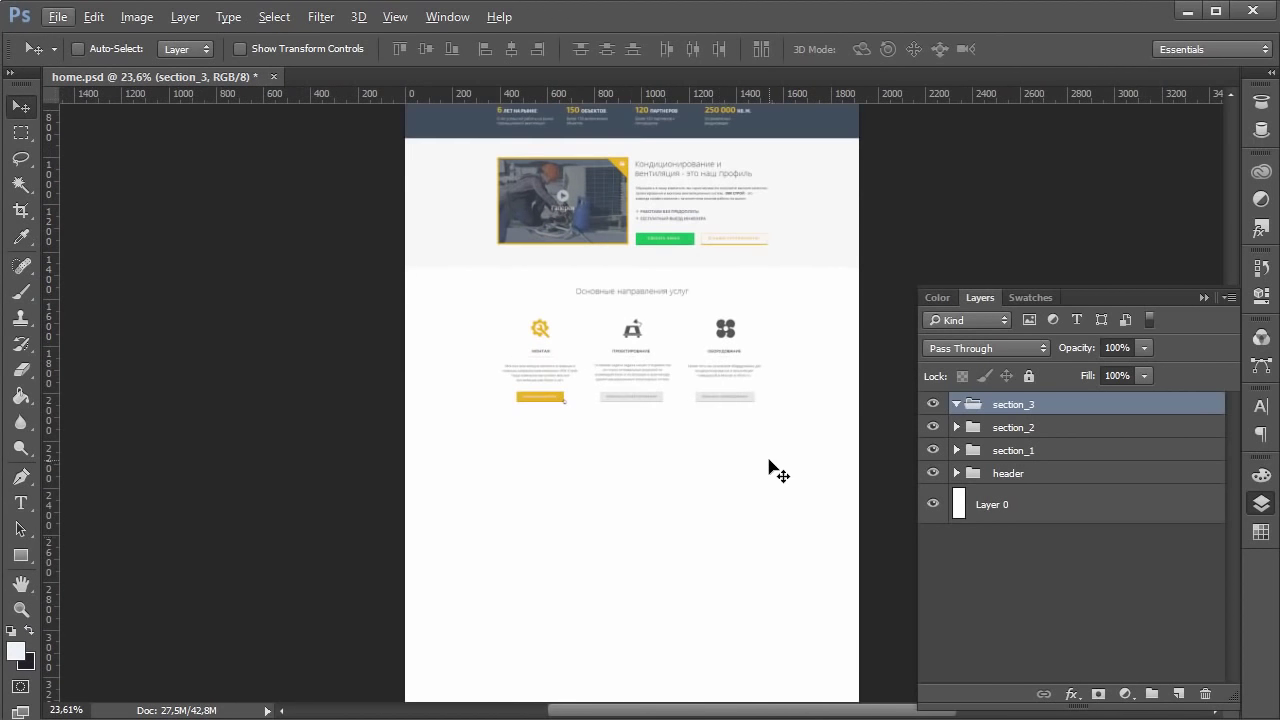
scroll(680, 490, "up", 1)
left_click(21, 556)
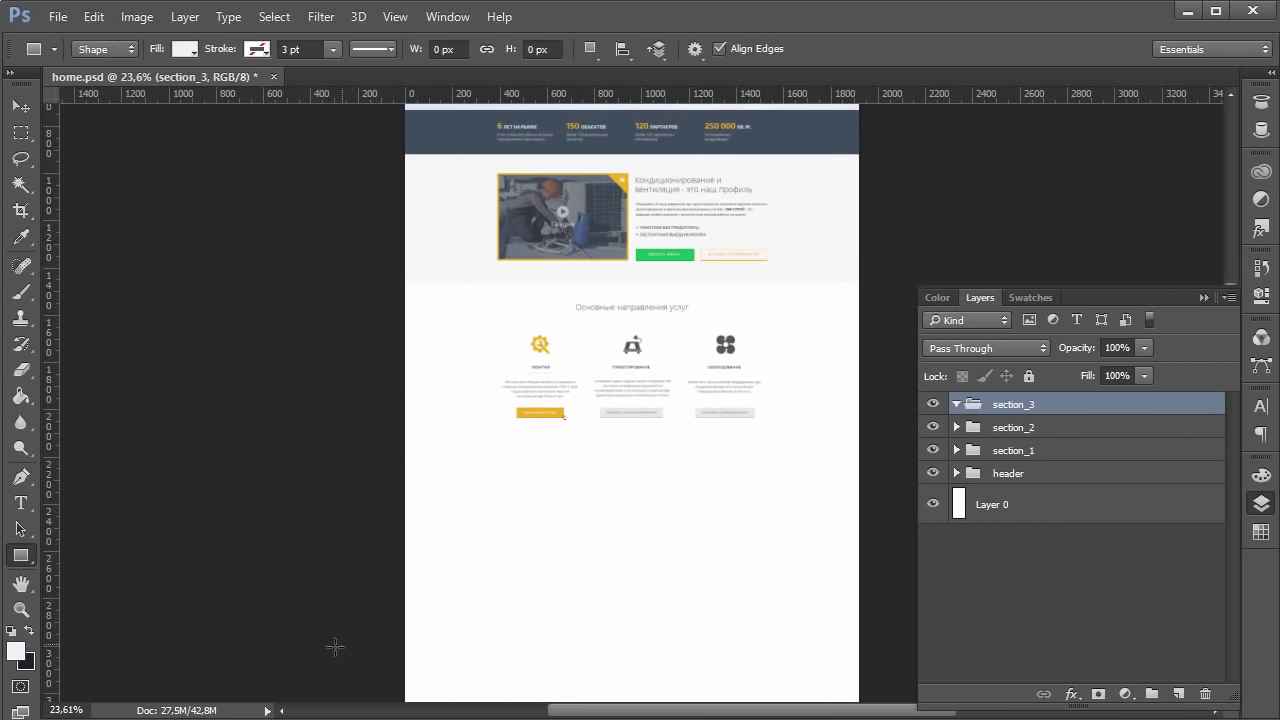
left_click_drag(335, 648, 880, 444)
Step: Move the new rectangle up slightly so its upper edge sits at about Y 2128 px, below the service order buttons
key("ctrl+1")
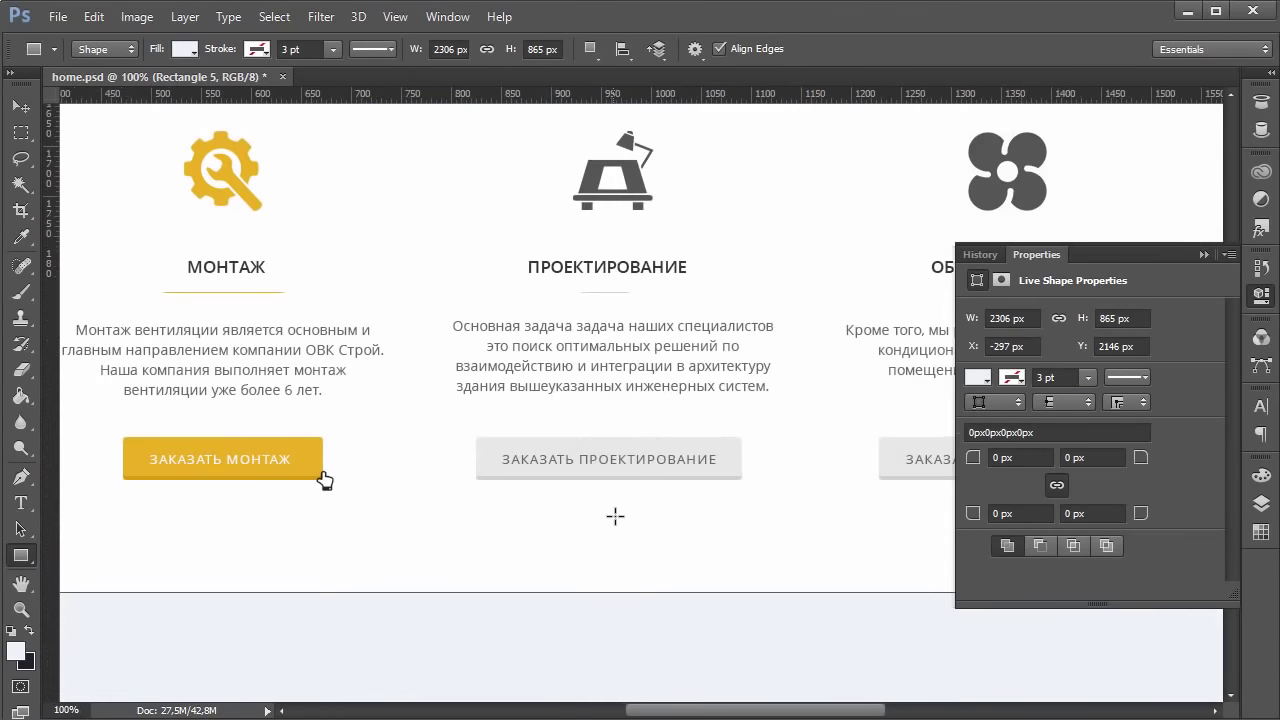
left_click(19, 110)
scroll(543, 457, "up", 5)
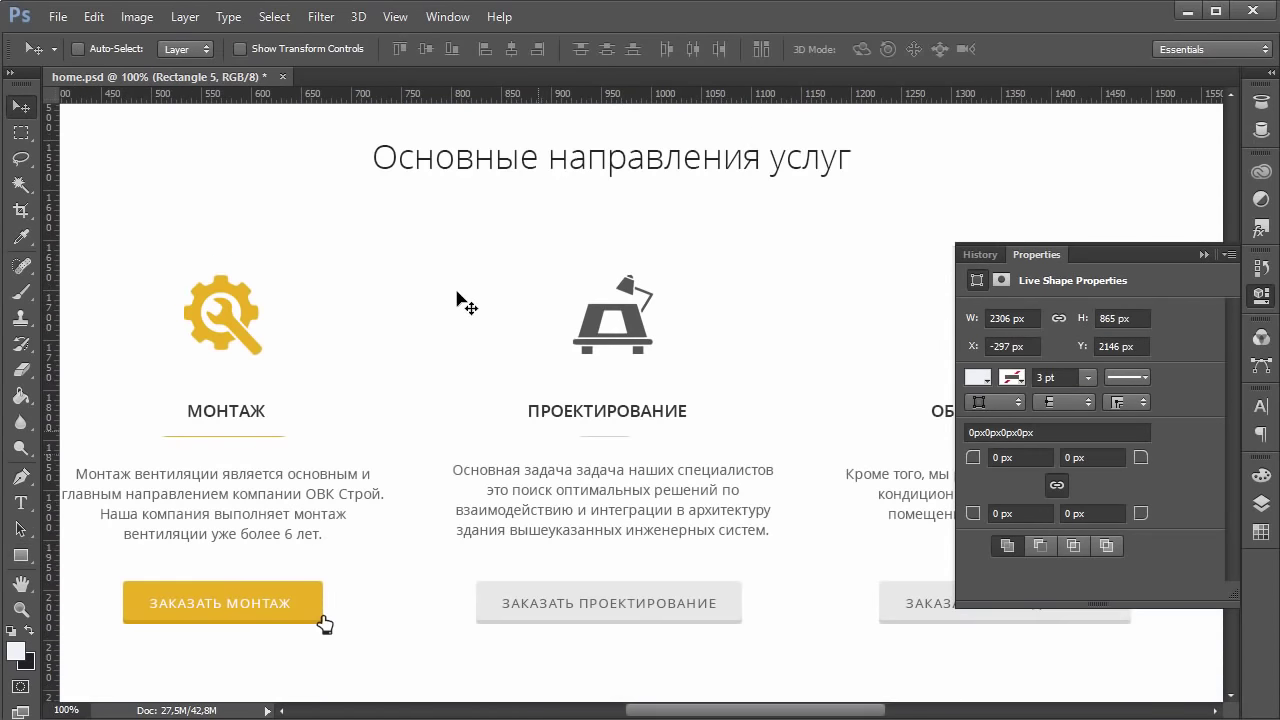
scroll(543, 380, "down", 7)
scroll(548, 477, "down", 2)
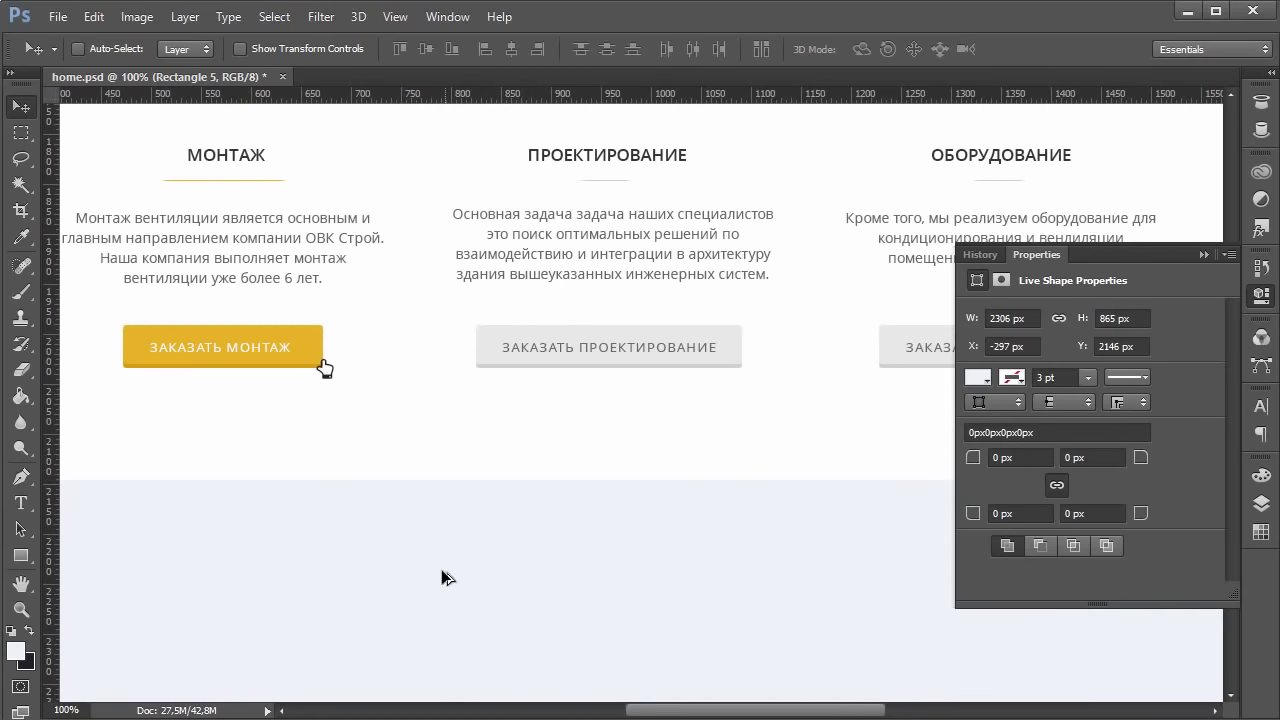
left_click_drag(474, 554, 475, 536)
scroll(543, 523, "up", 8)
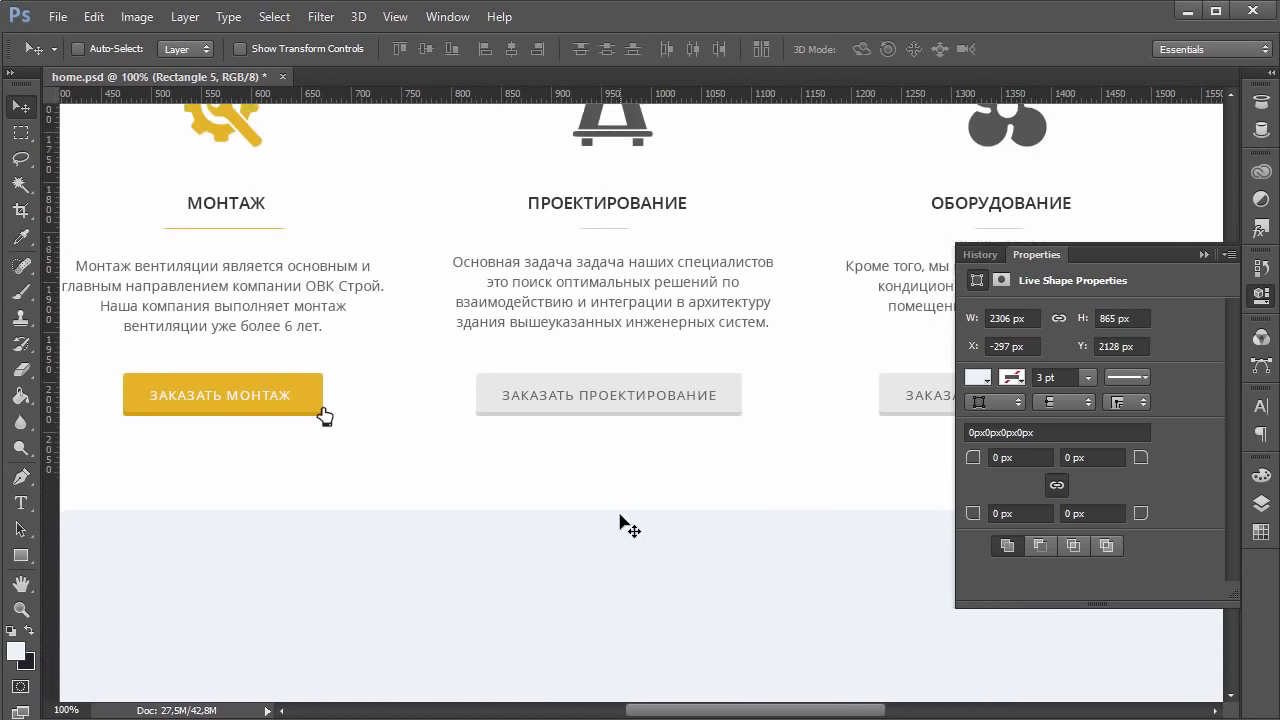
Step: Recolor Rectangle 5 with the dark blue sampled from the statistics band higher on the page
scroll(620, 522, "down", 6)
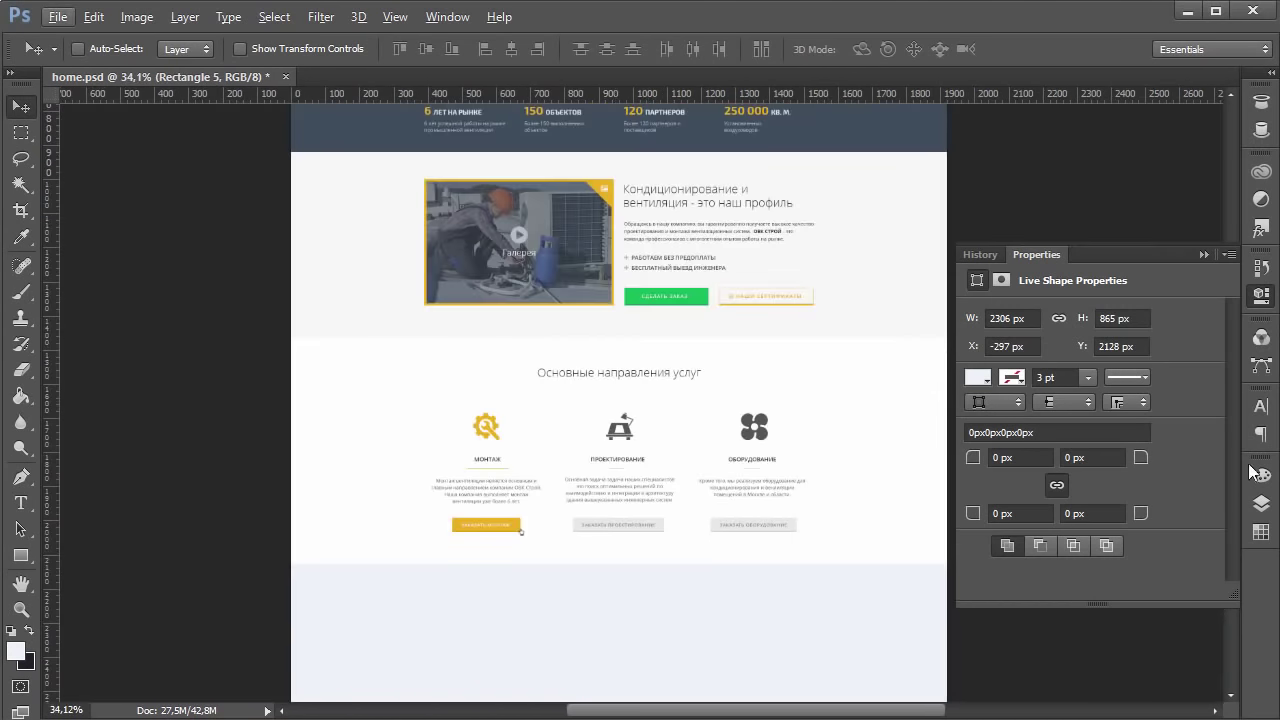
left_click(1260, 505)
double_click(977, 437)
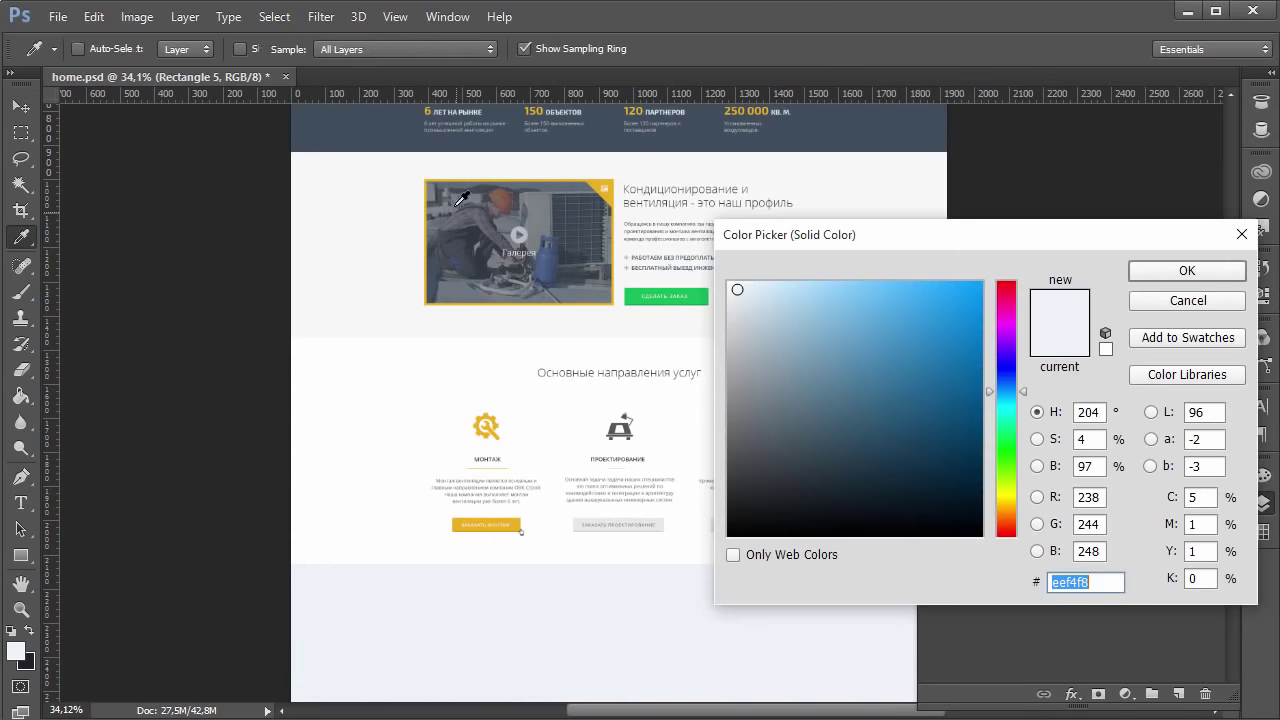
left_click(850, 130)
left_click(1180, 276)
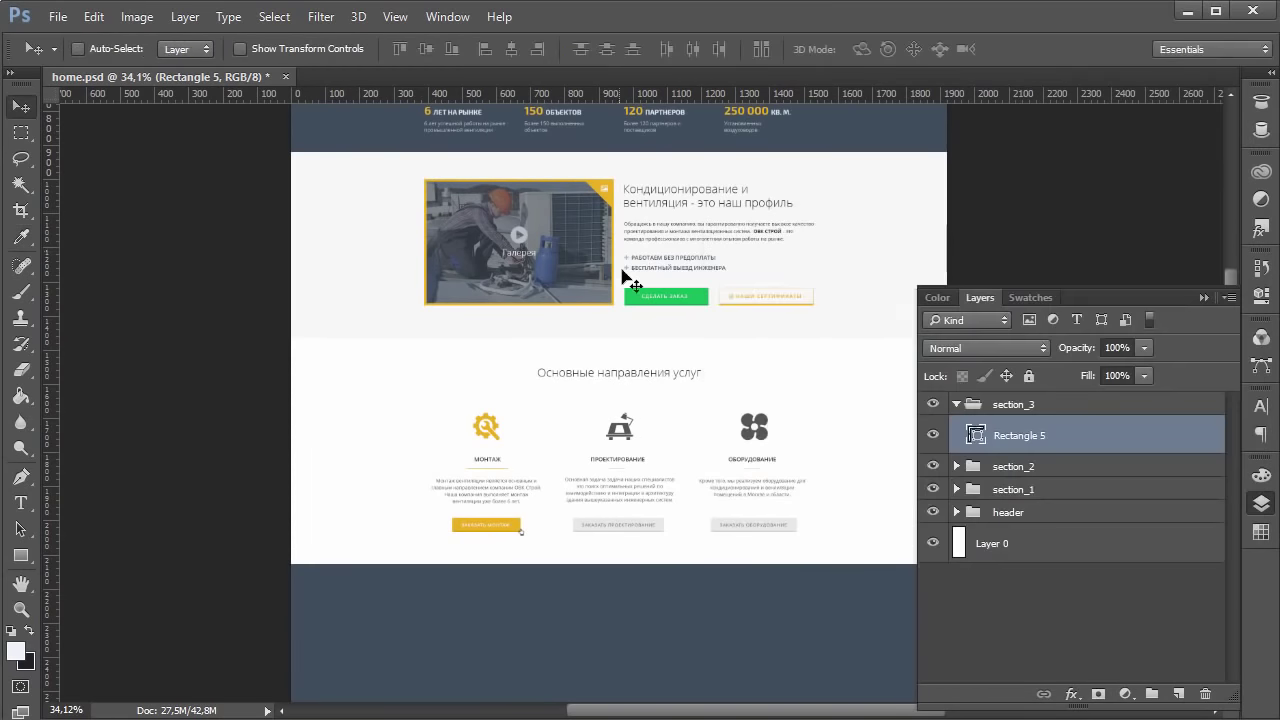
Step: Duplicate the heading layer «Основные направления услуг» from section_2 and place the copy above Rectangle 5 in the section_3 group
scroll(708, 330, "down", 4)
scroll(640, 308, "up", 3)
scroll(650, 380, "up", 3)
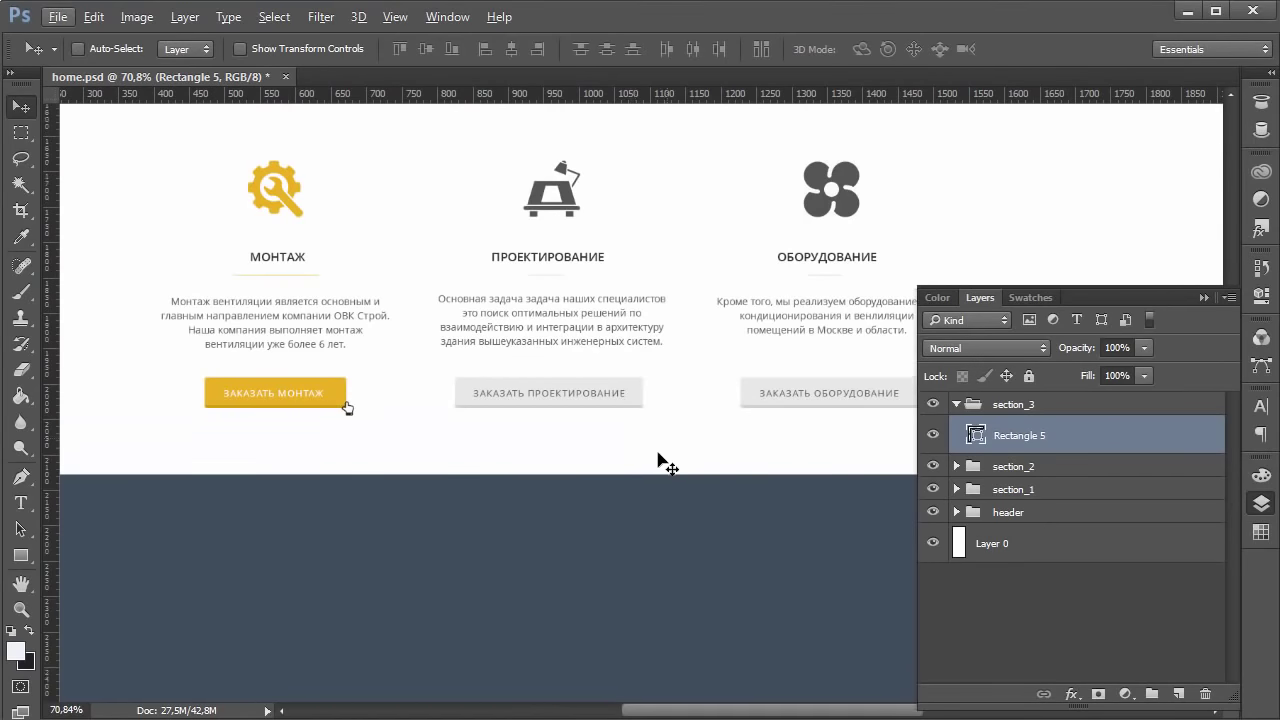
scroll(542, 228, "down", 1)
left_click(551, 144, "ctrl")
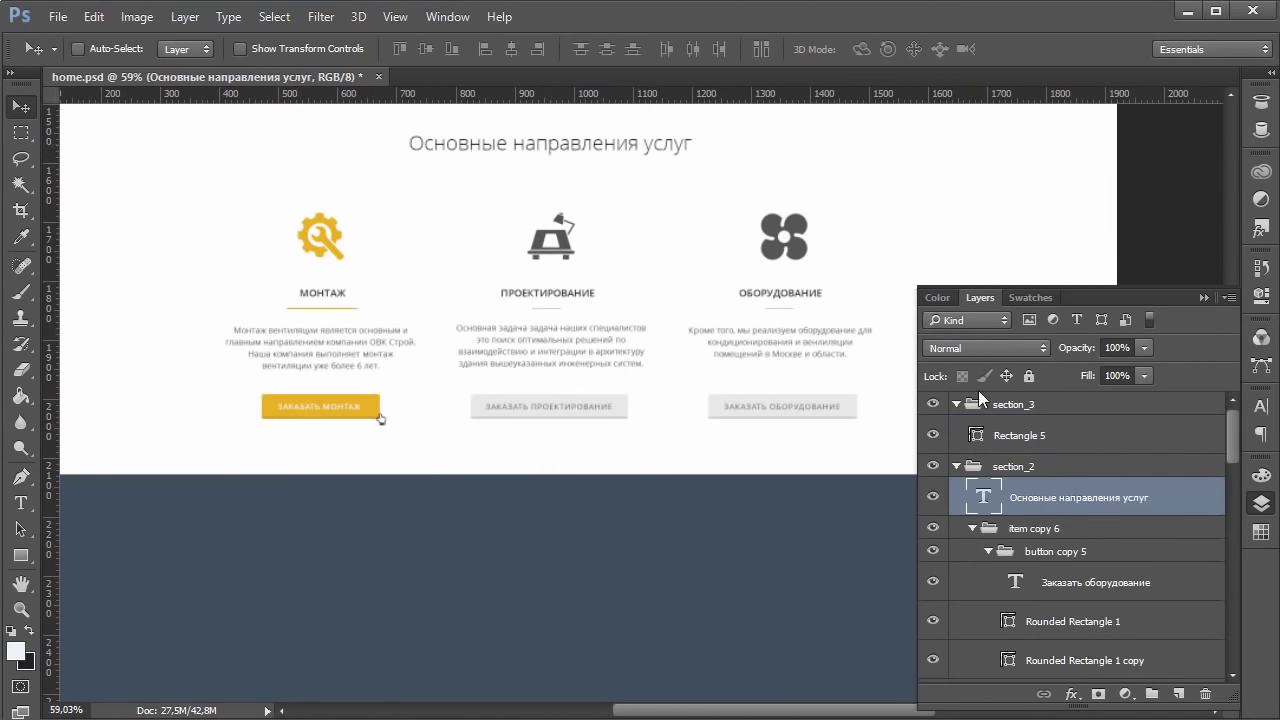
right_click(1045, 500)
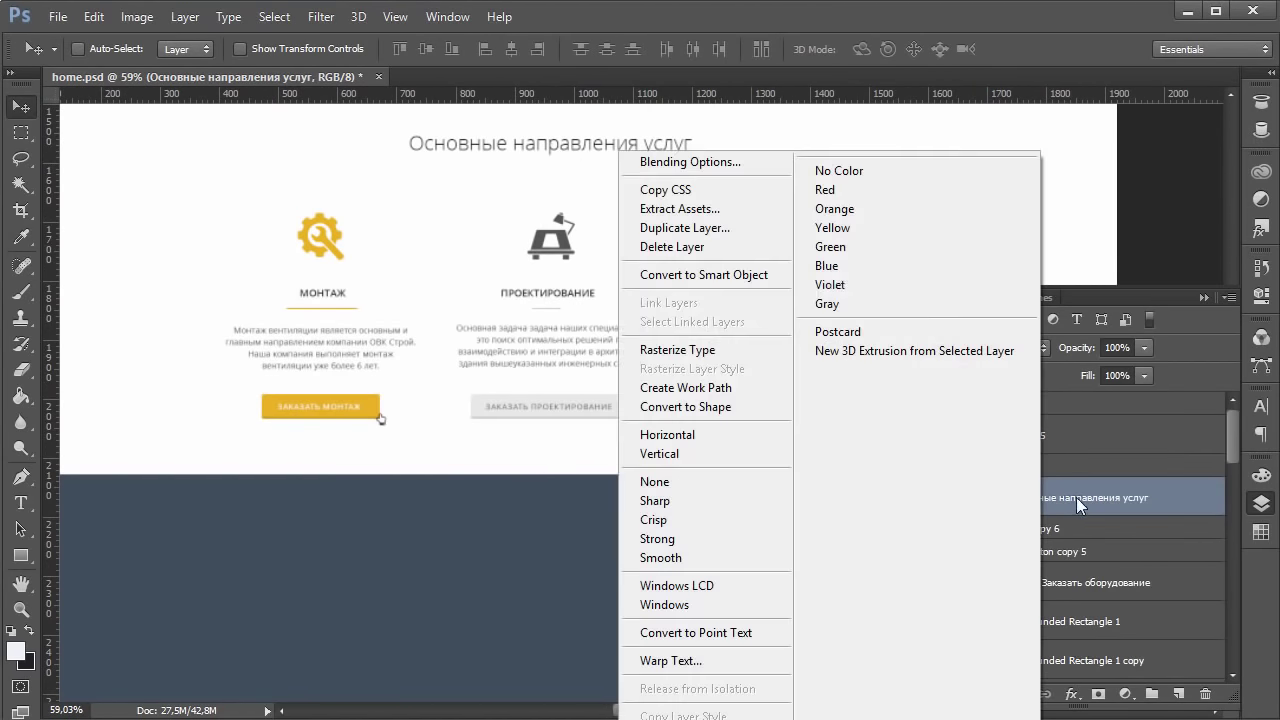
left_click(700, 228)
left_click(762, 222)
left_click_drag(1127, 486, 1100, 418)
Step: Move the copied heading straight down onto the dark blue block, leaving some space below the block's upper edge
left_click_drag(711, 159, 676, 565)
scroll(670, 465, "up", 2)
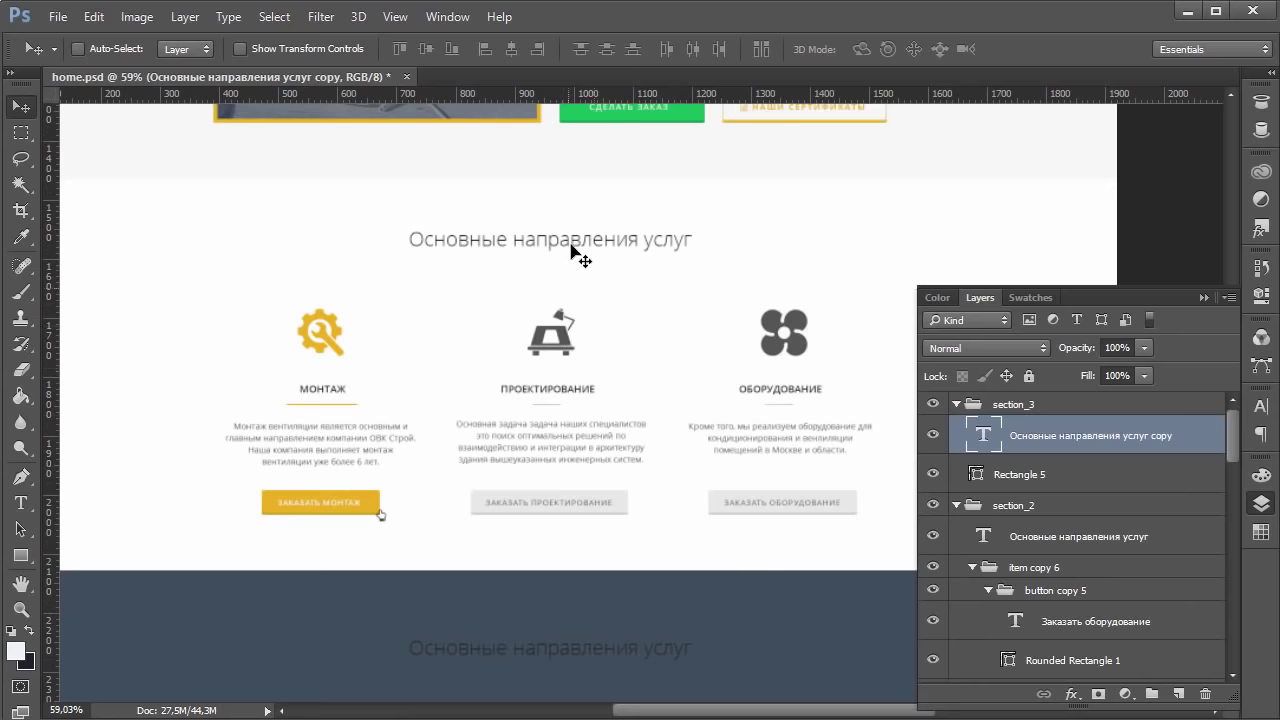
scroll(565, 491, "down", 4)
left_click_drag(544, 491, 539, 481)
Step: Set the text color of the copied heading to white, ffffff
key("t")
triple_click(598, 443)
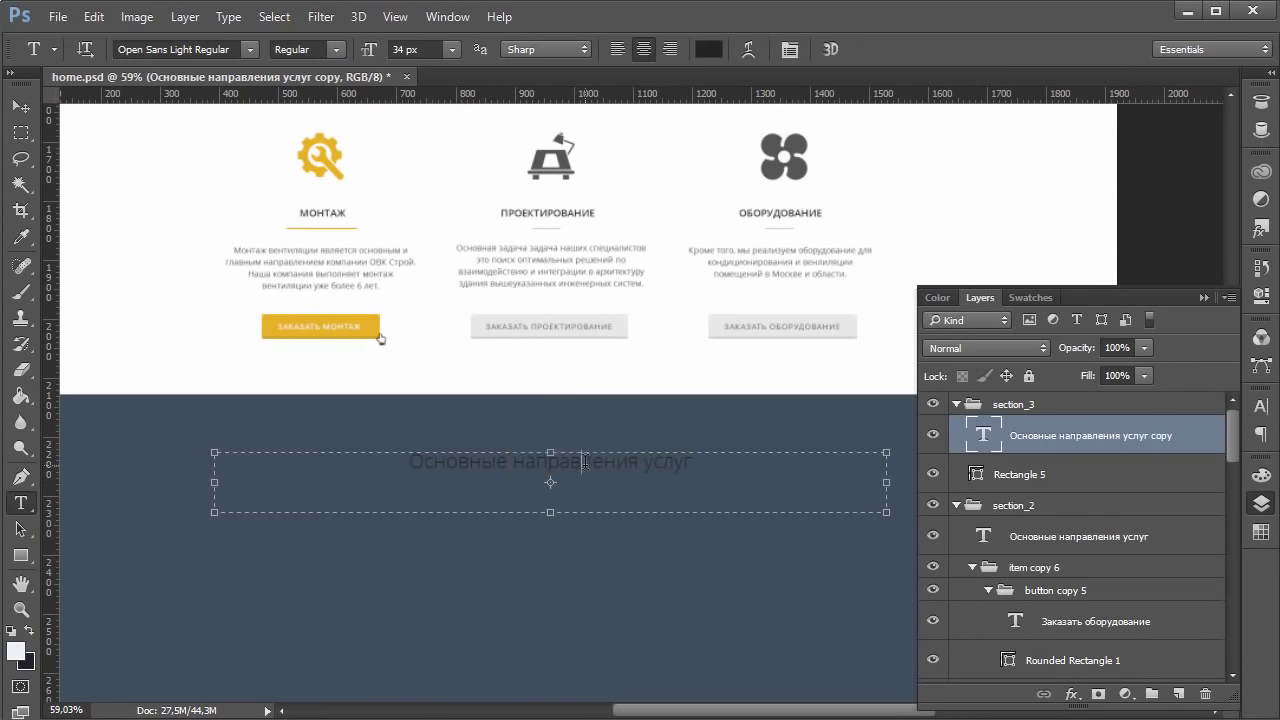
left_click(707, 49)
type("ffffff")
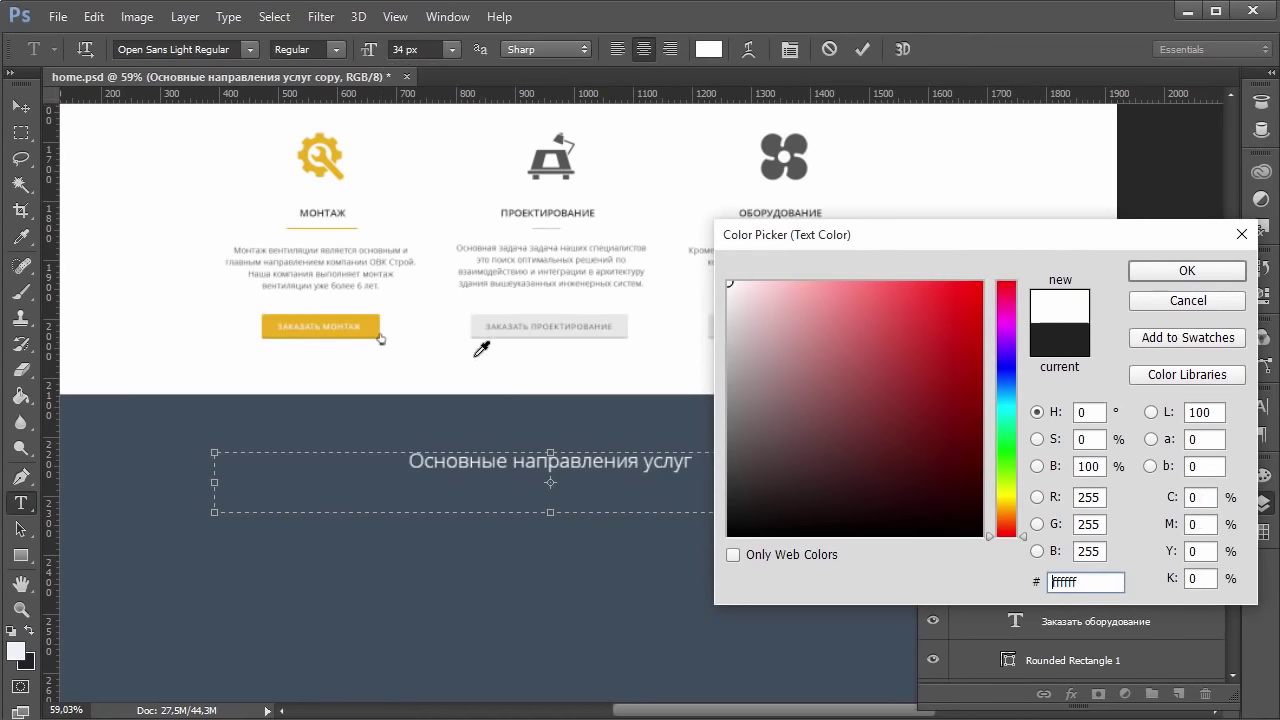
left_click(1186, 271)
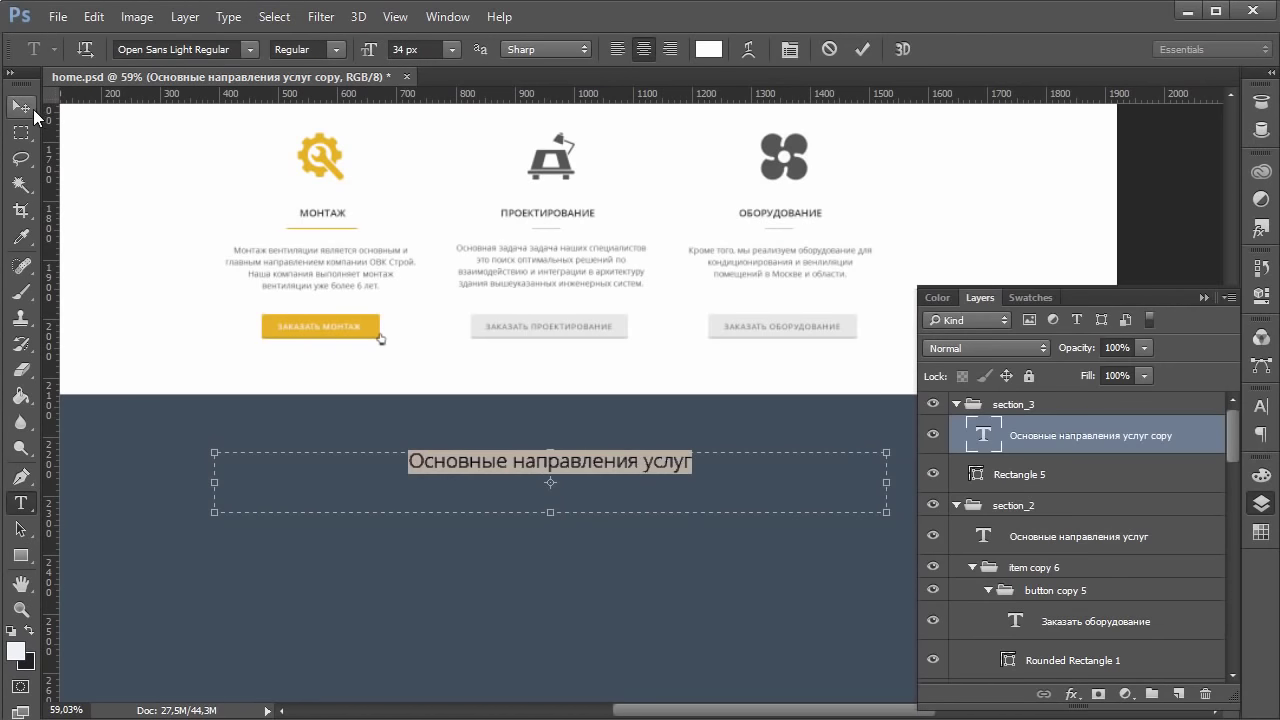
left_click(20, 105)
scroll(450, 268, "down", 3)
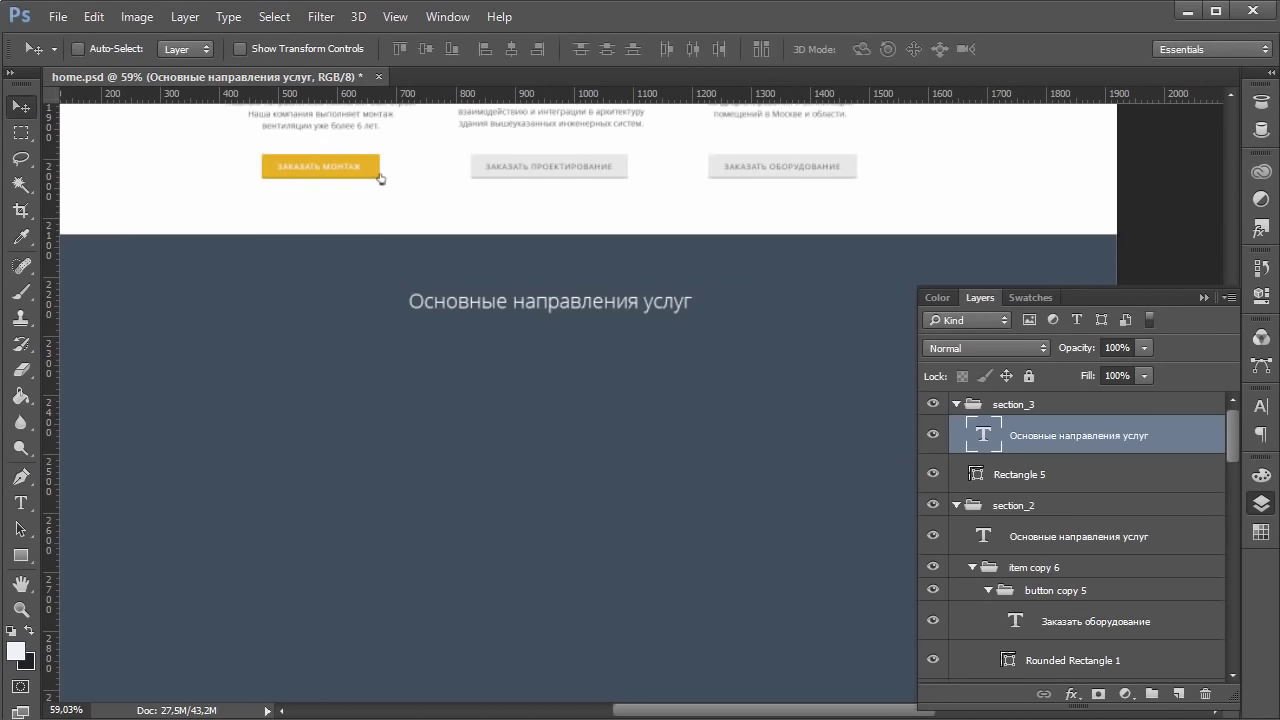
Step: Switch to the prototype.png image and examine the layout of the «Выполненные работы» section and its picture grid
key("alt+Tab")
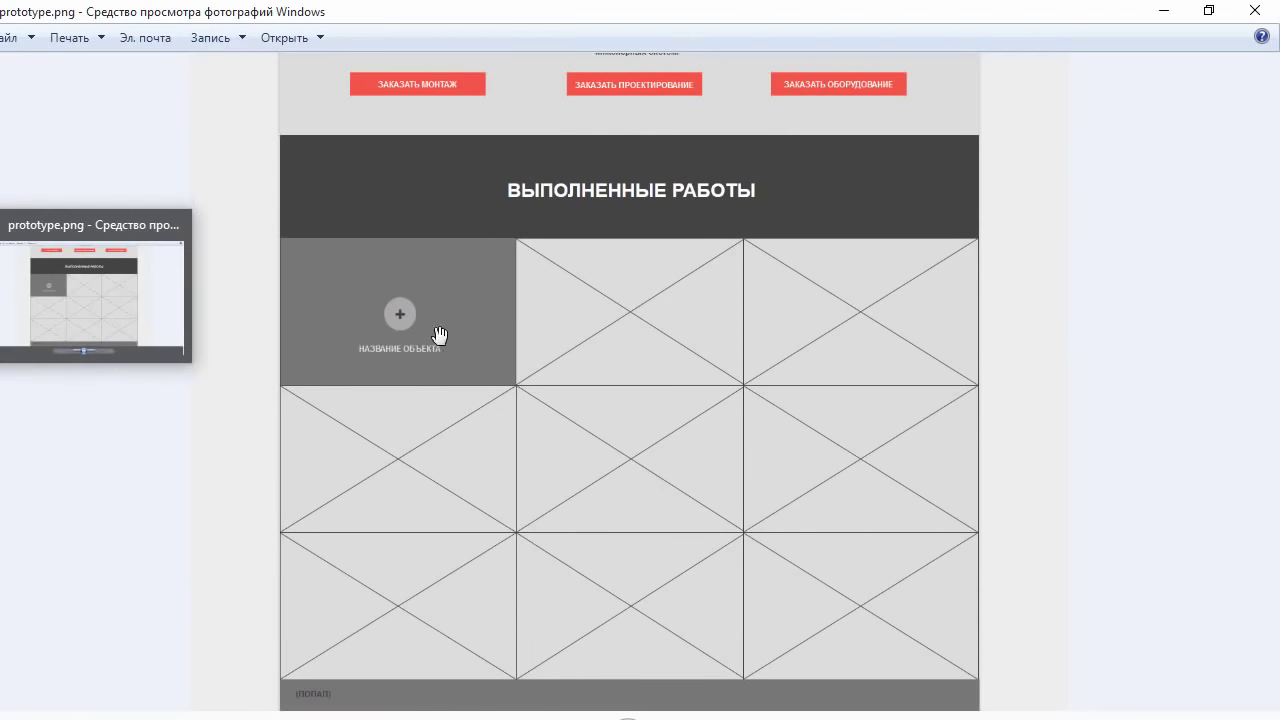
scroll(566, 334, "down", 3)
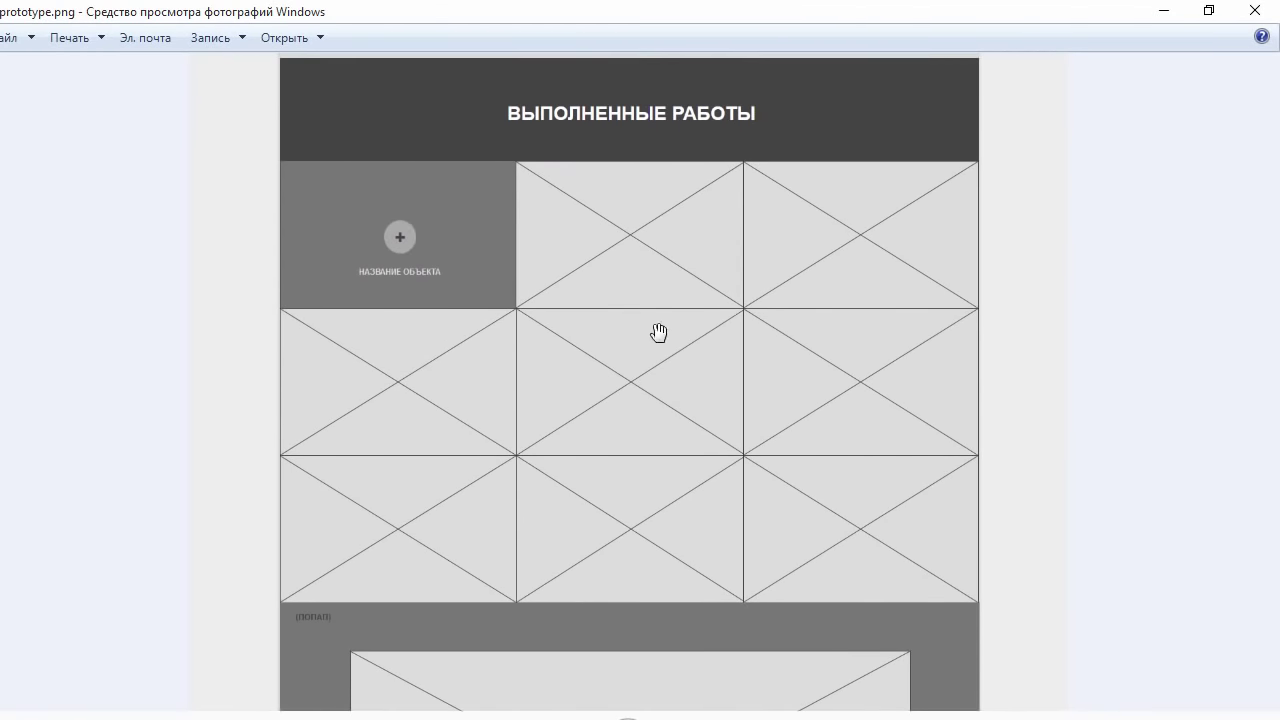
scroll(460, 262, "up", 1)
scroll(468, 258, "down", 1)
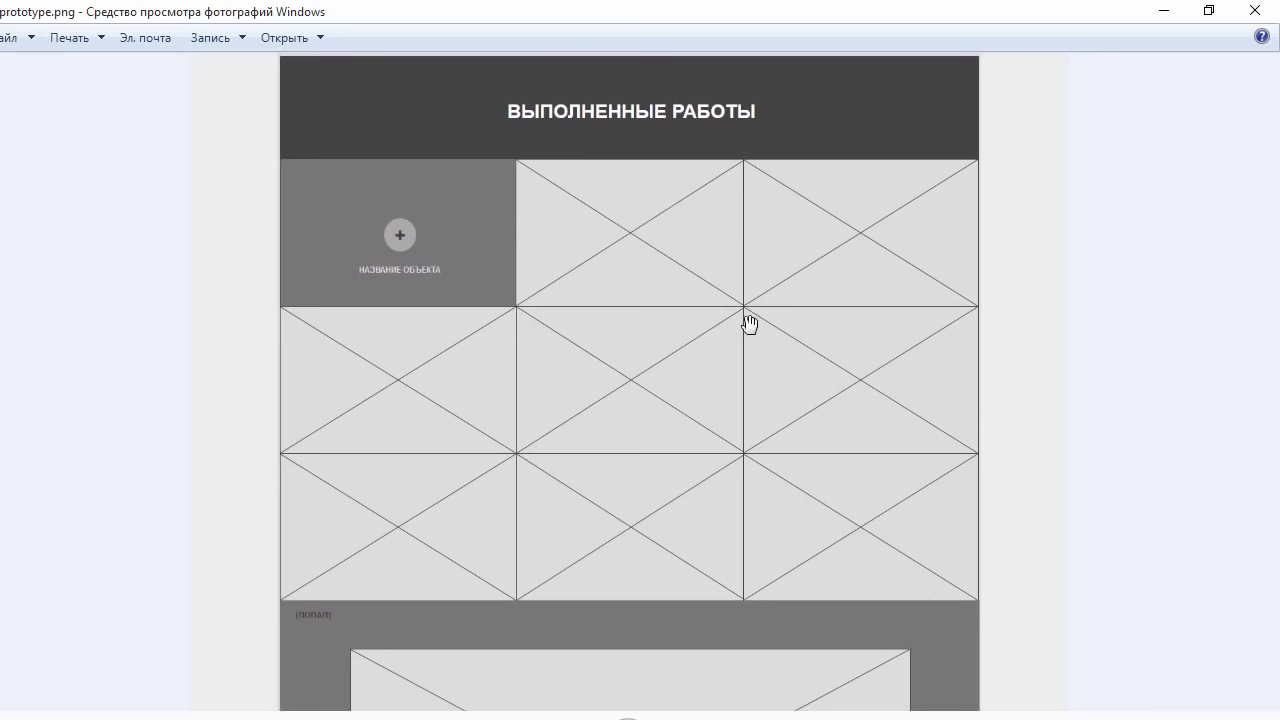
scroll(494, 223, "up", 1)
scroll(467, 220, "down", 1)
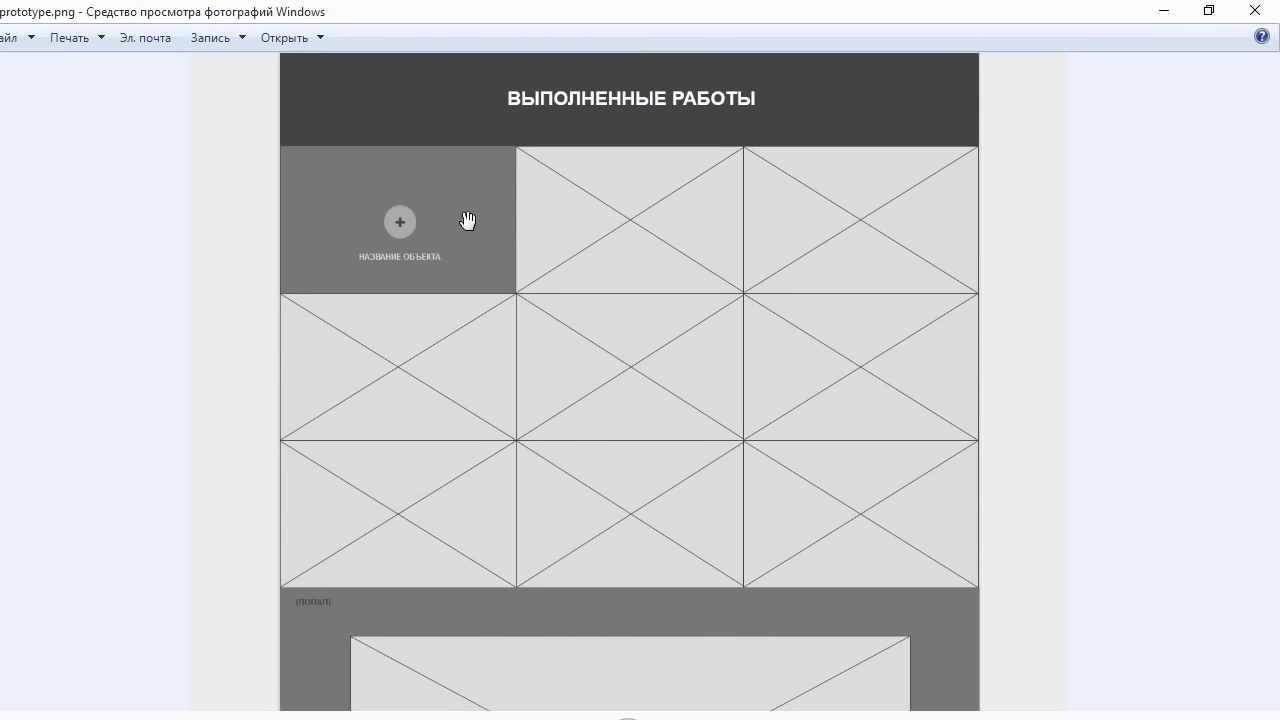
Step: Switch to the design folder in File Explorer, view the photos in the works subfolder, and return to the prototype image
key("alt+Tab")
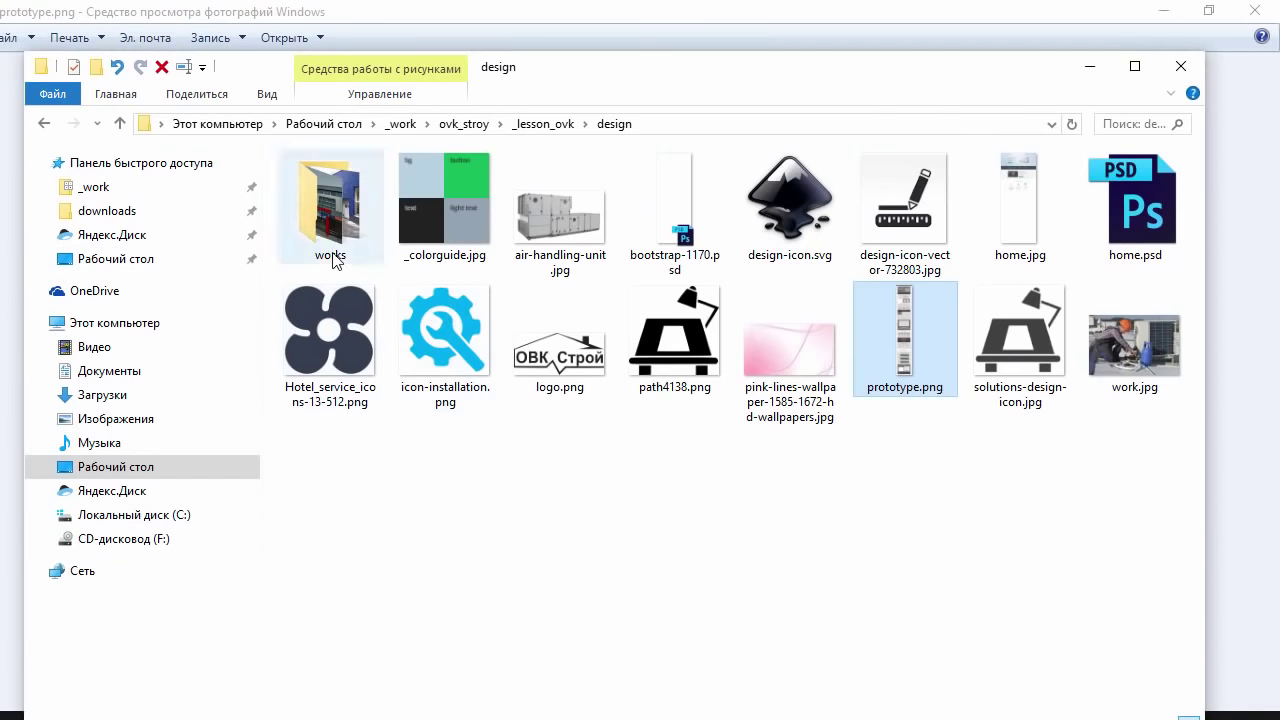
left_click(589, 463)
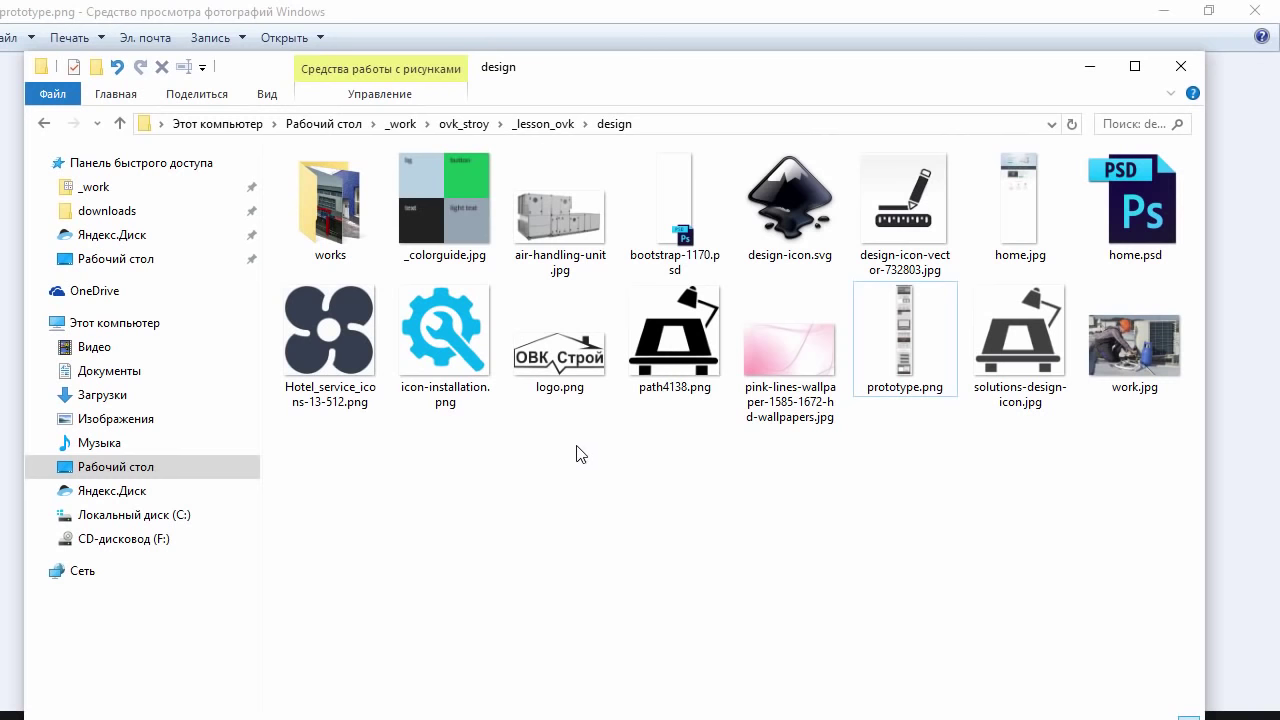
double_click(334, 229)
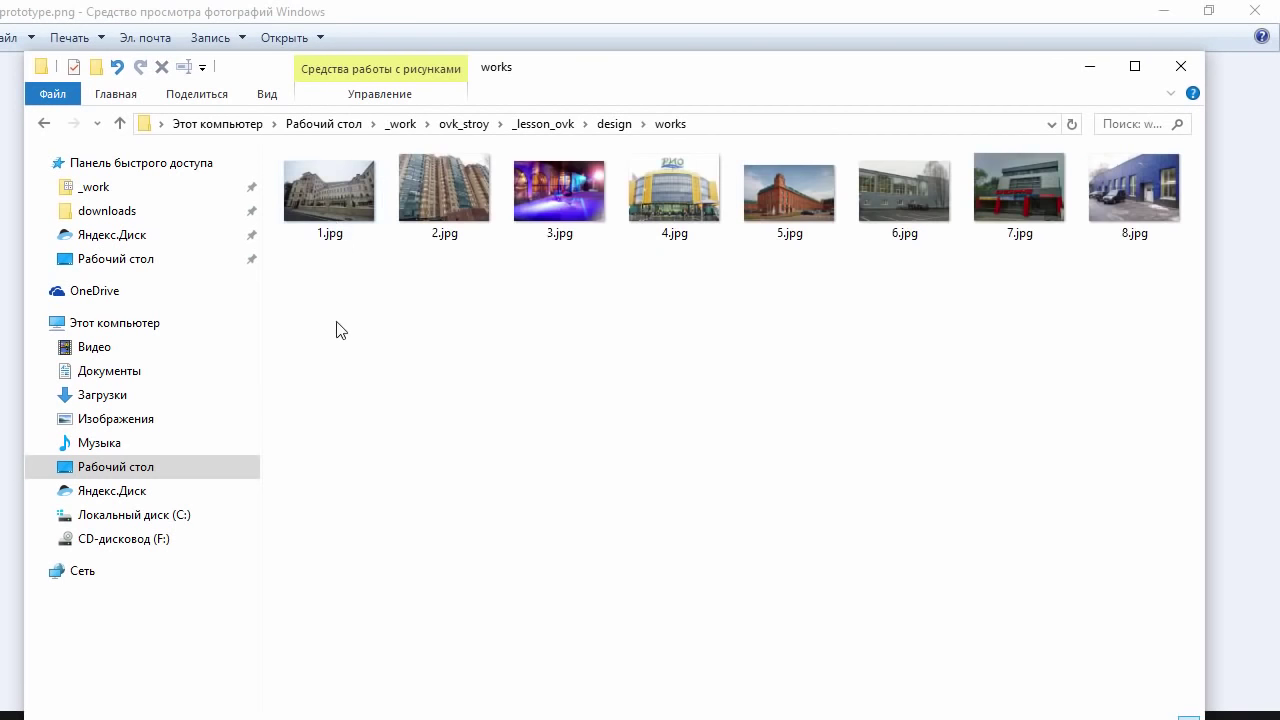
left_click_drag(326, 276, 957, 306)
left_click(957, 306)
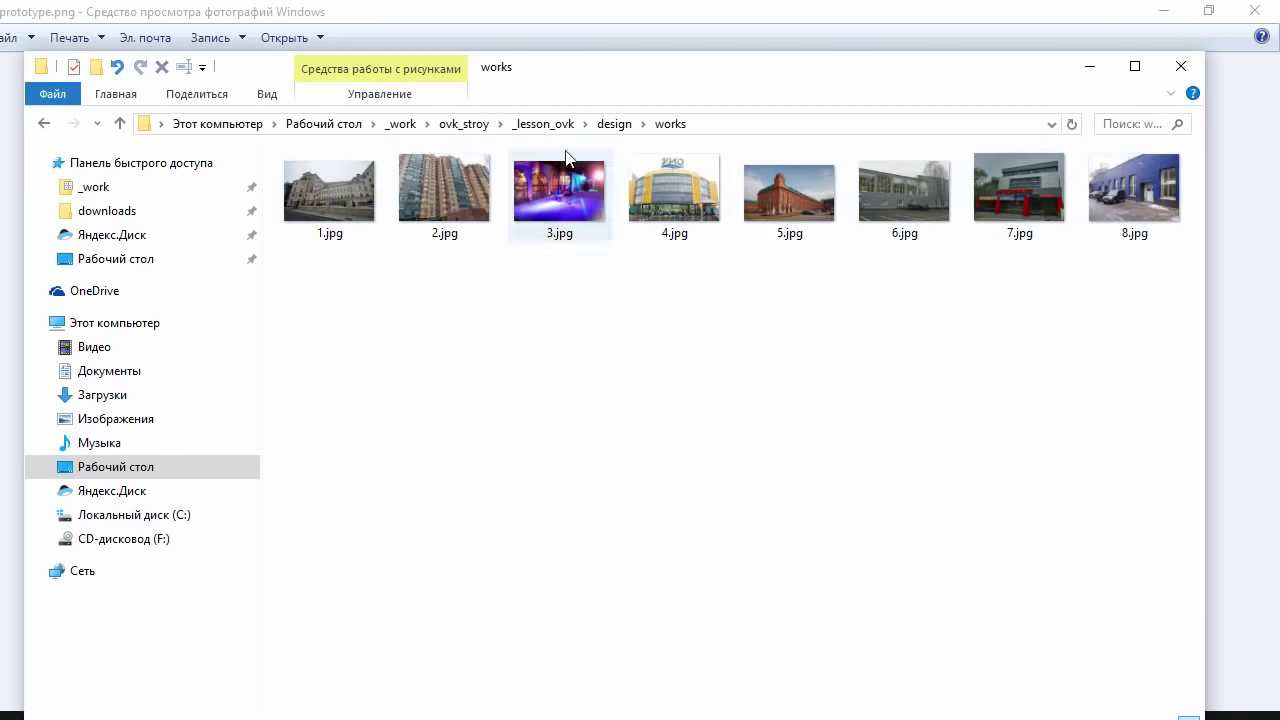
left_click(614, 124)
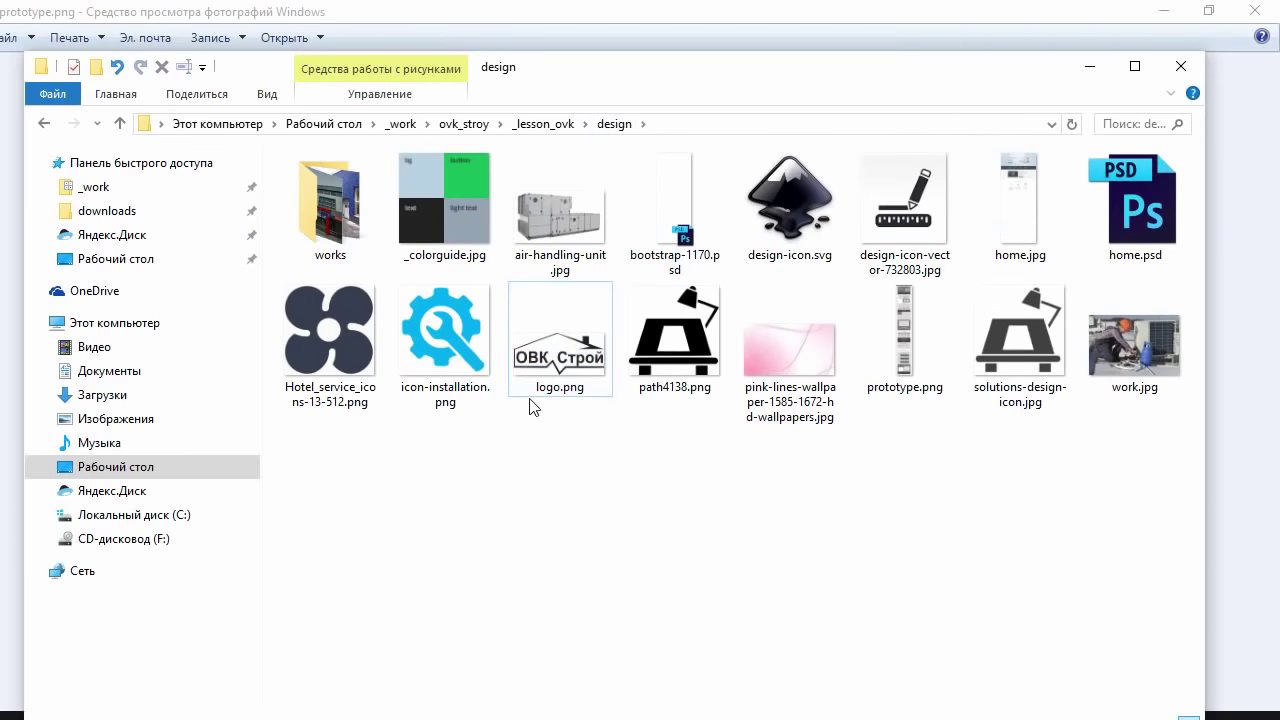
left_click(503, 8)
left_click_drag(590, 219, 596, 245)
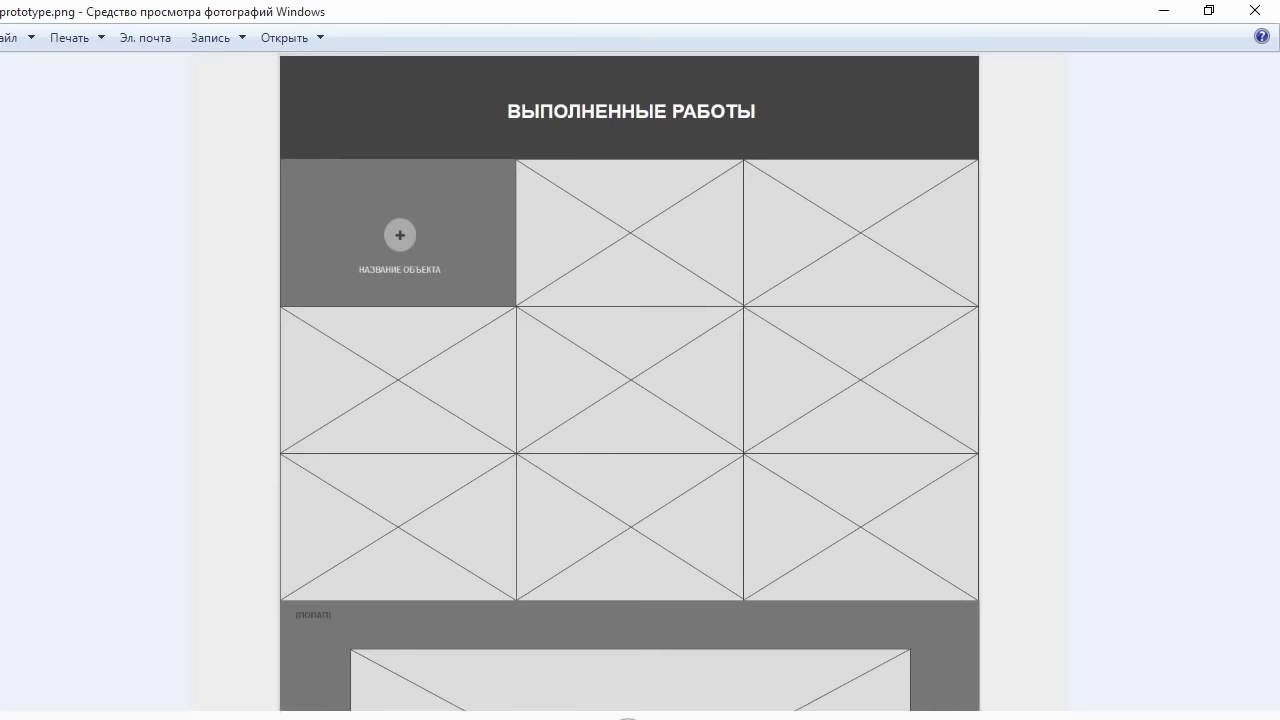
Step: Switch back to Photoshop and add a group named item above the heading inside section_3
key("alt+Tab")
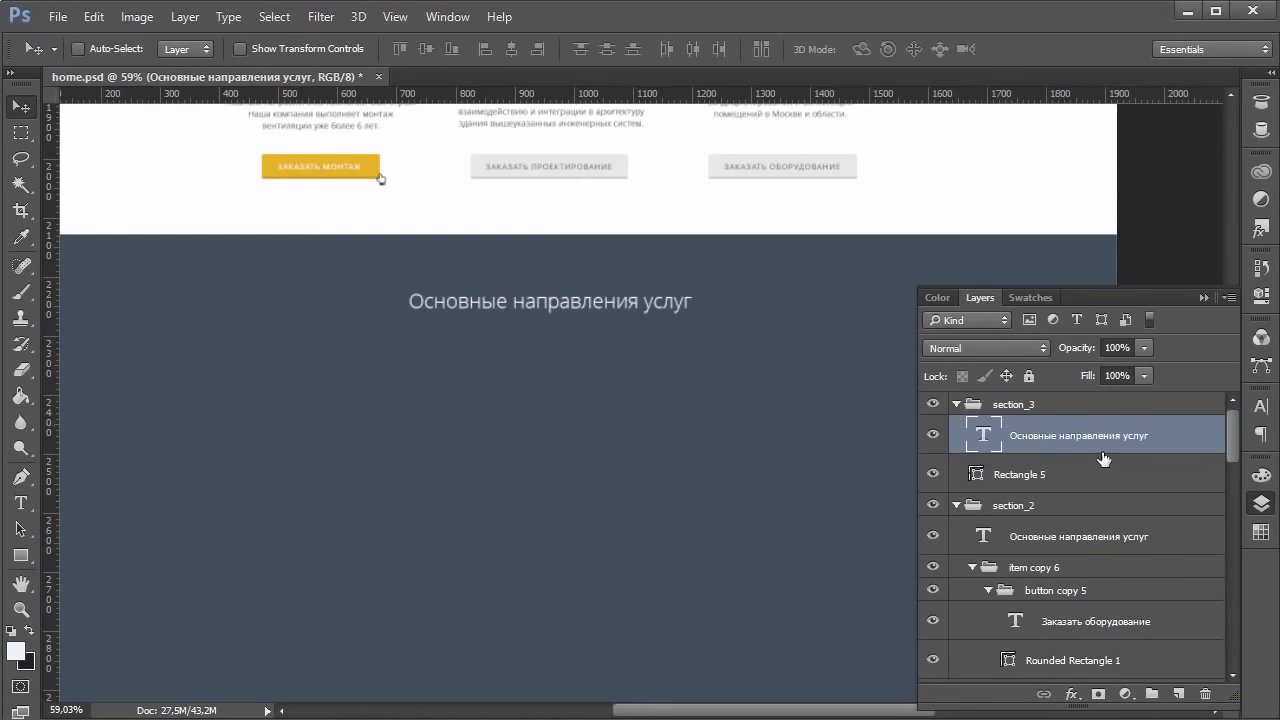
key("ctrl+g")
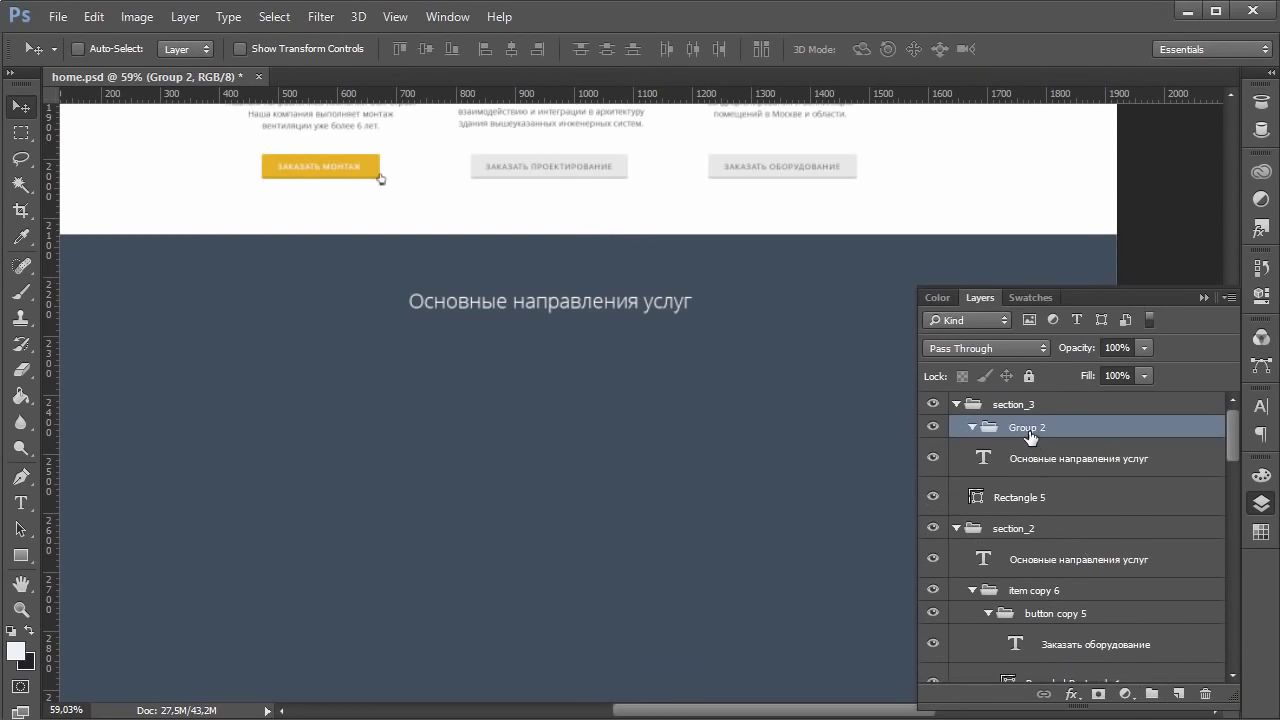
double_click(1027, 428)
type("item")
key("Return")
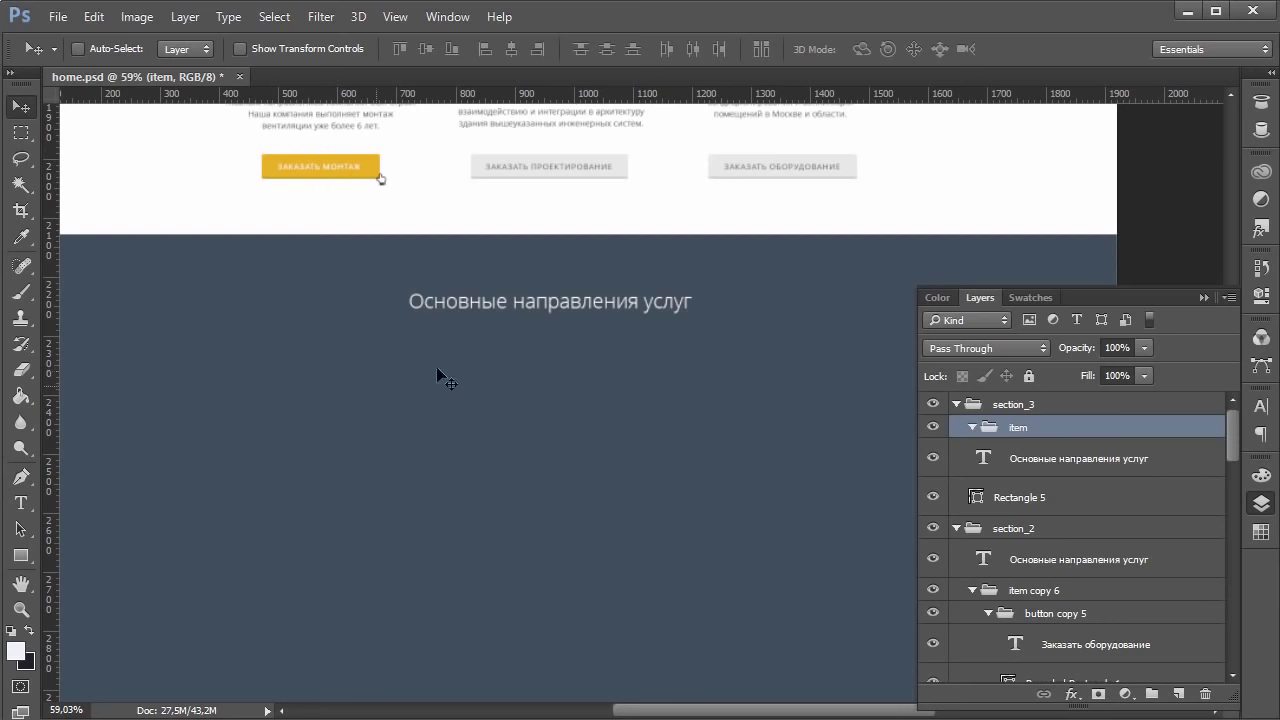
Step: Replace the heading text in section_3 with «Выполненные работы»
left_click(21, 503)
left_click(505, 287)
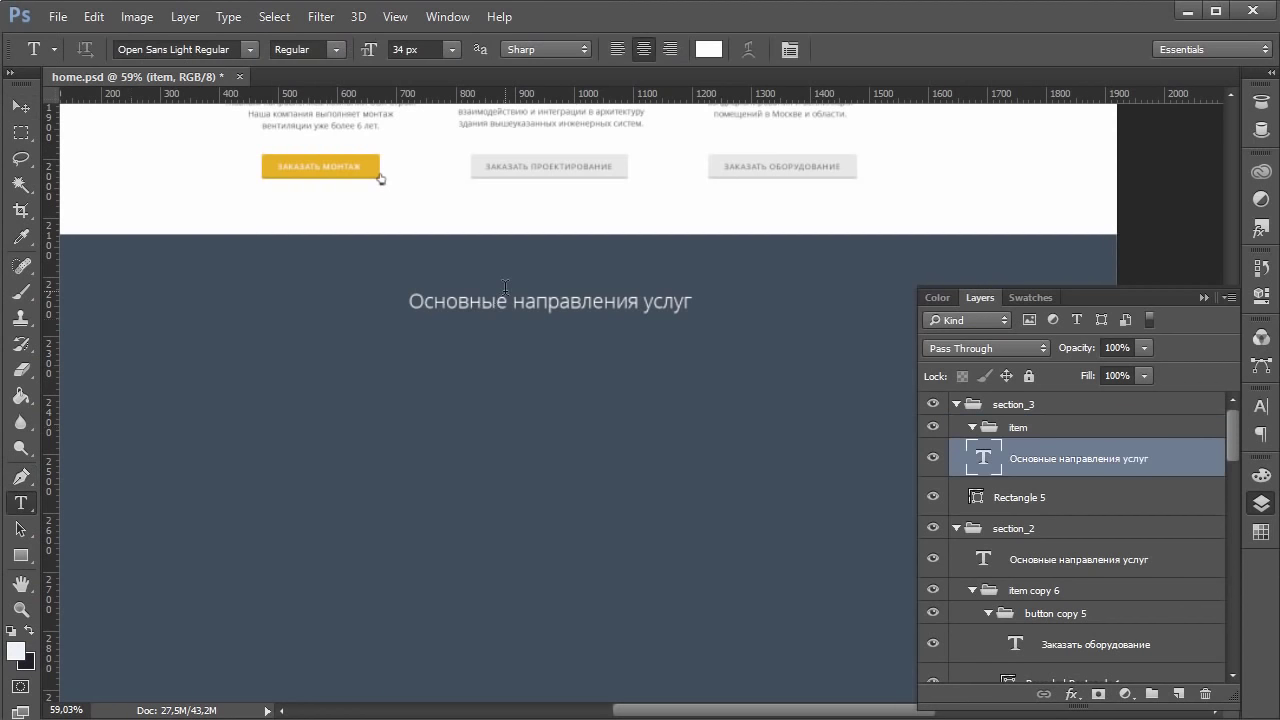
left_click(505, 289)
triple_click(490, 302)
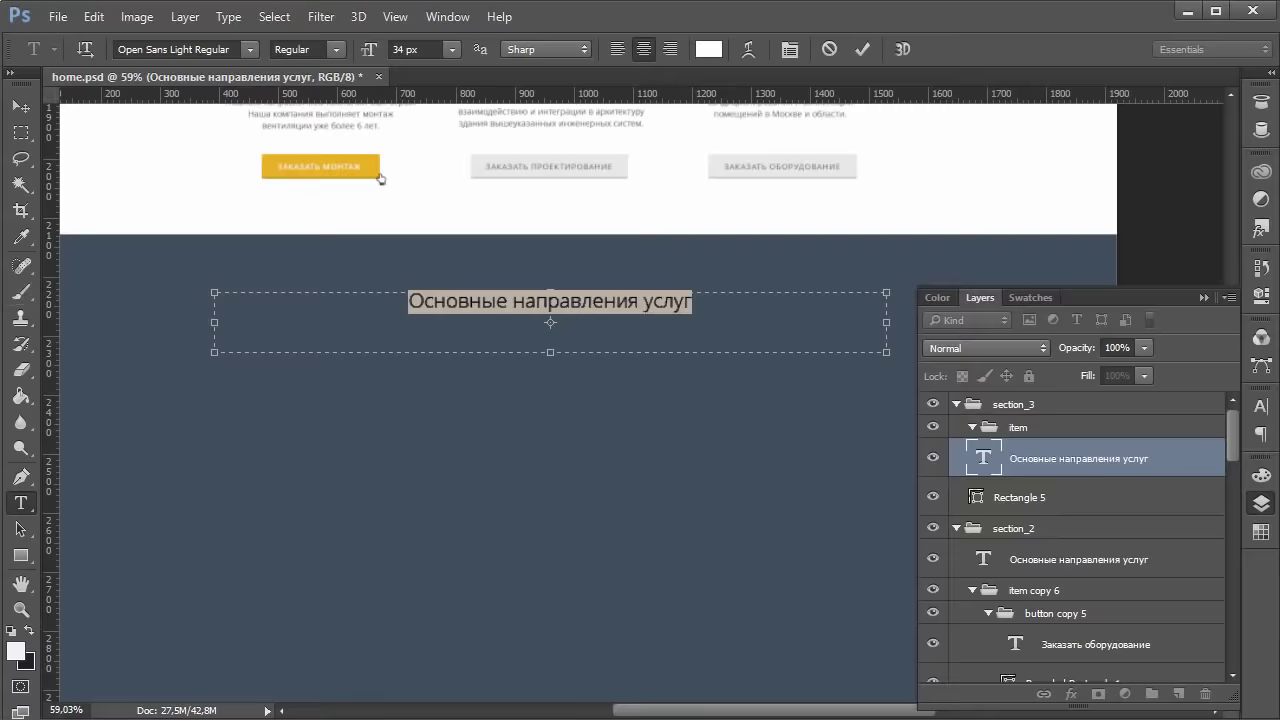
key("alt+Tab")
key("alt+Tab")
type("Dsgkyty")
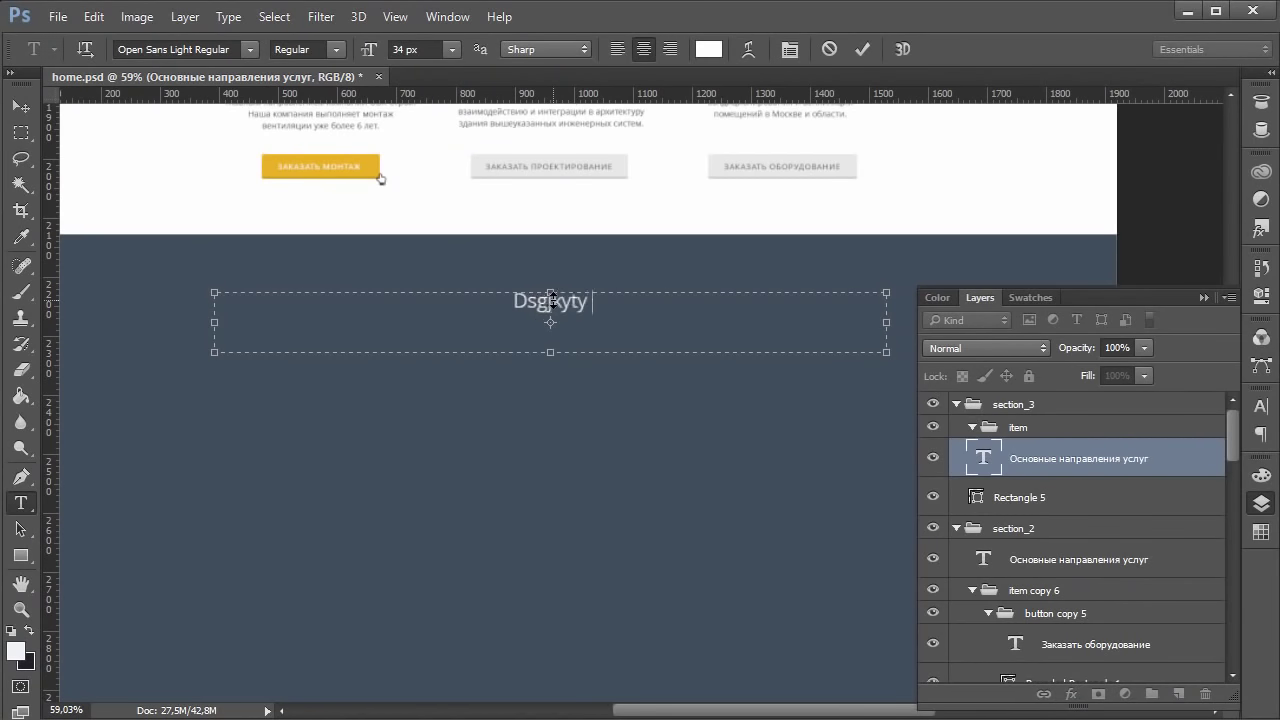
type("yst")
type(" работы")
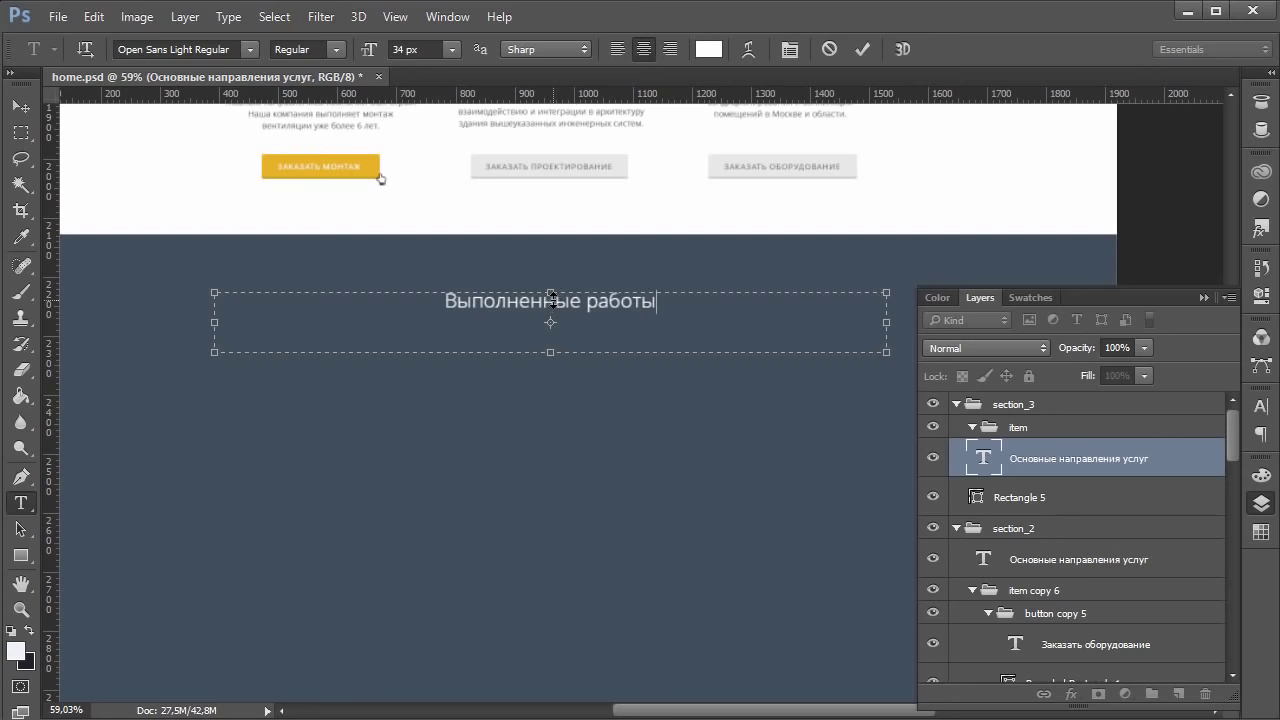
left_click(20, 106)
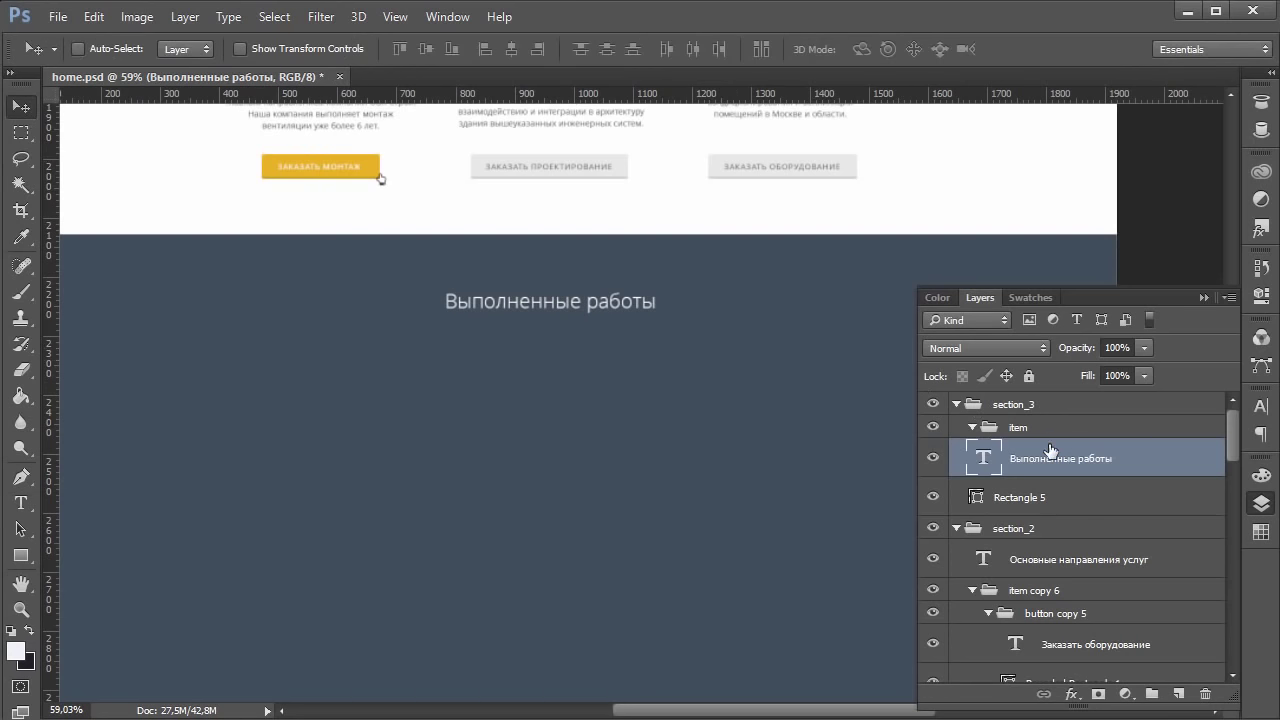
Step: Move the «Выполненные работы» text layer above the item group in section_3 and select the item group
mouse_move(1050, 450)
left_mouse_down()
mouse_move(1055, 412)
mouse_move(1049, 445)
left_mouse_up()
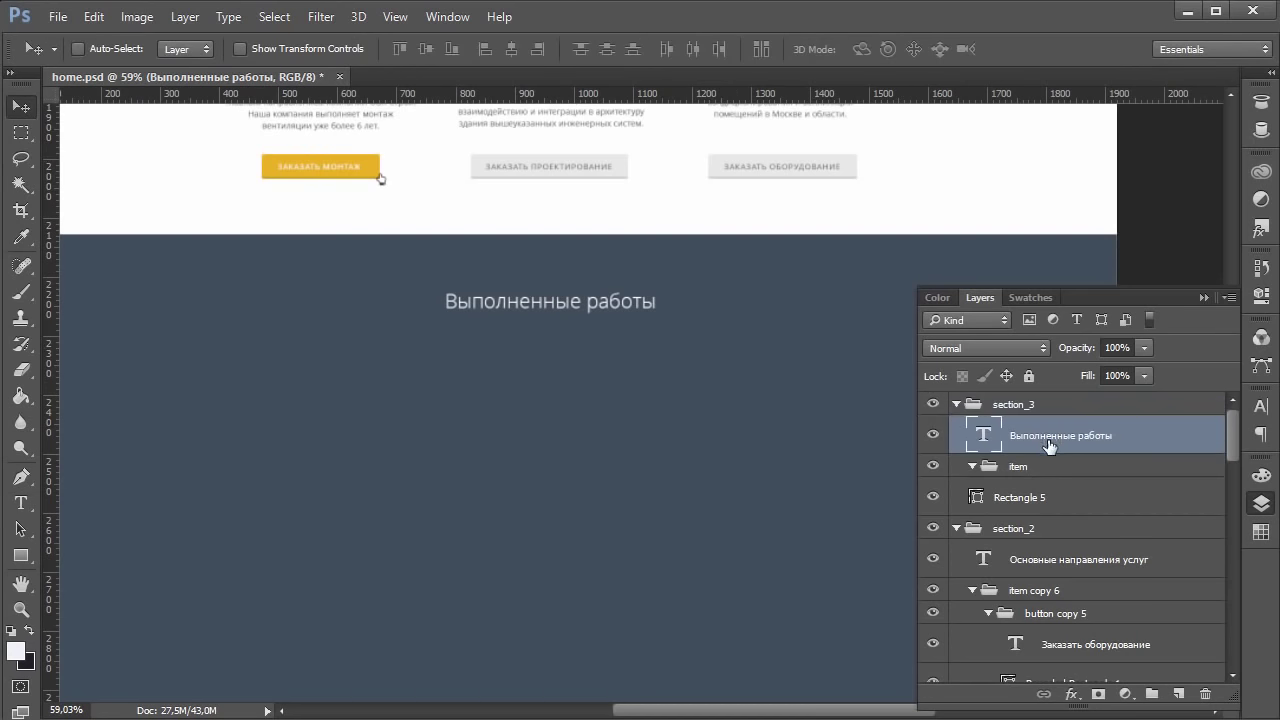
left_click(1051, 466)
scroll(559, 465, "down", 3)
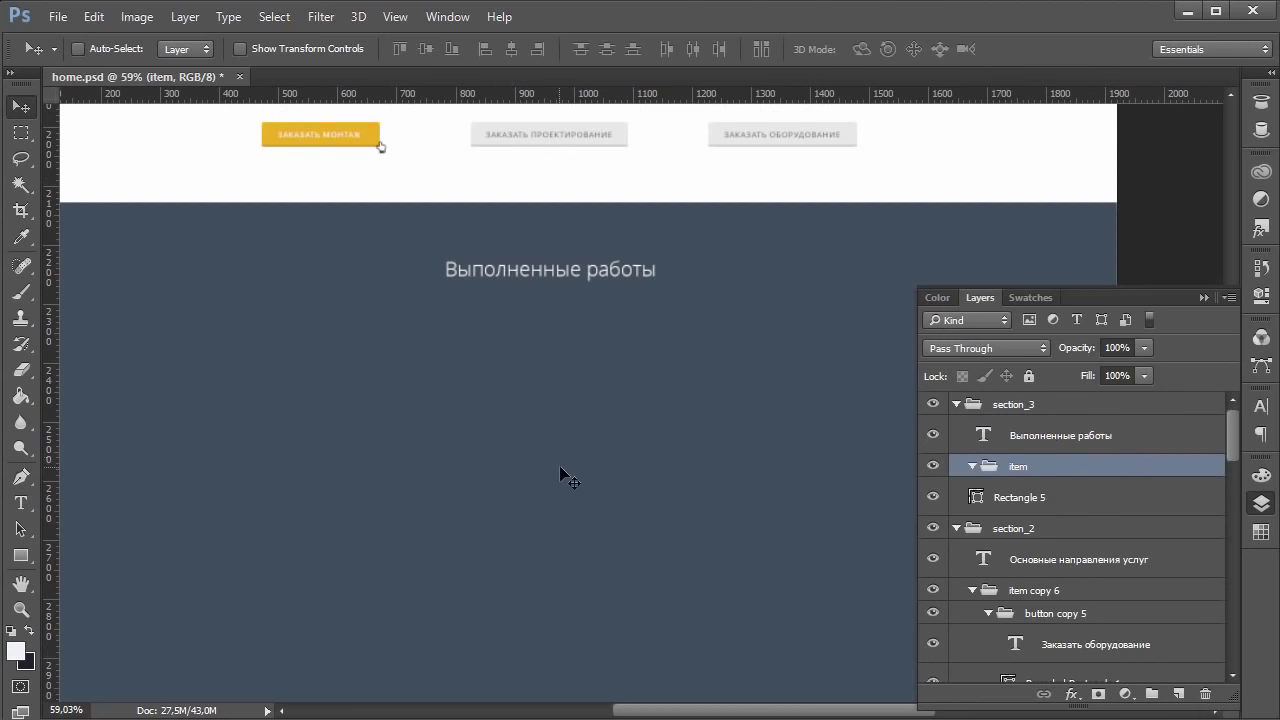
left_click_drag(677, 710, 633, 695)
Step: Switch to the prototype.png image and examine how the picture grid under «Выполненные работы» is divided into columns and rows
key("alt+Tab")
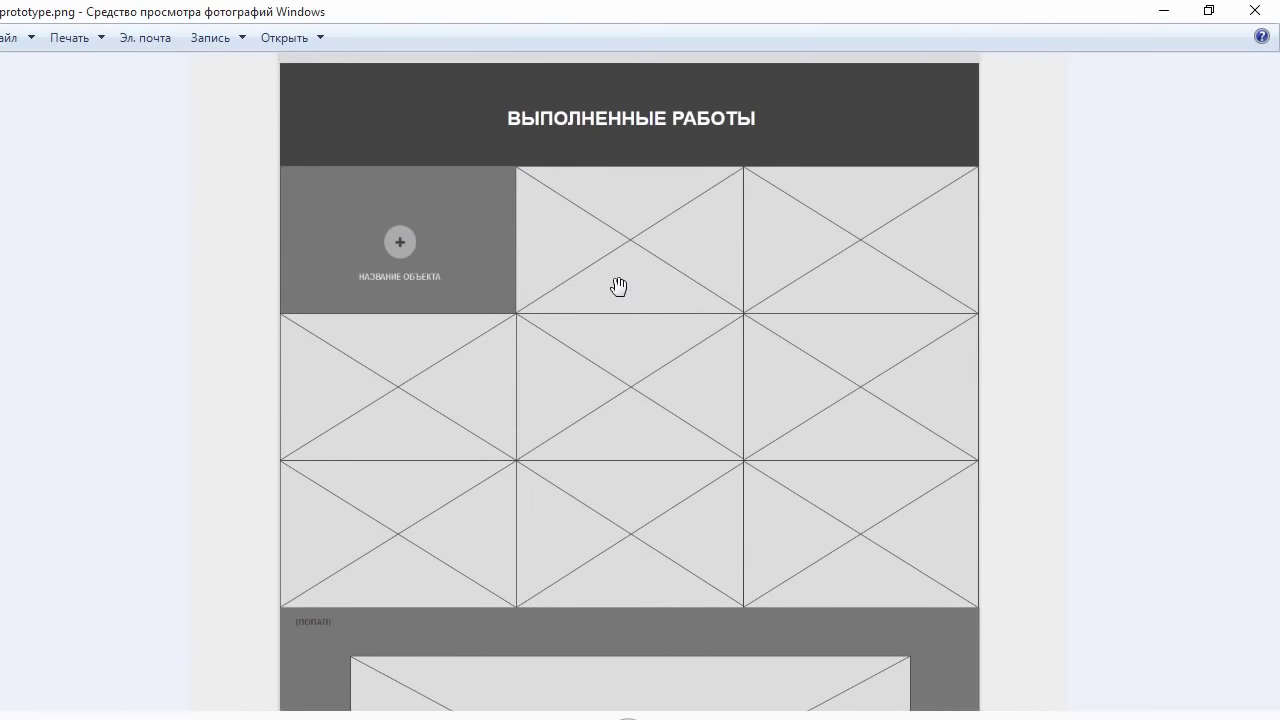
left_click_drag(617, 286, 258, 304)
scroll(341, 192, "up", 2)
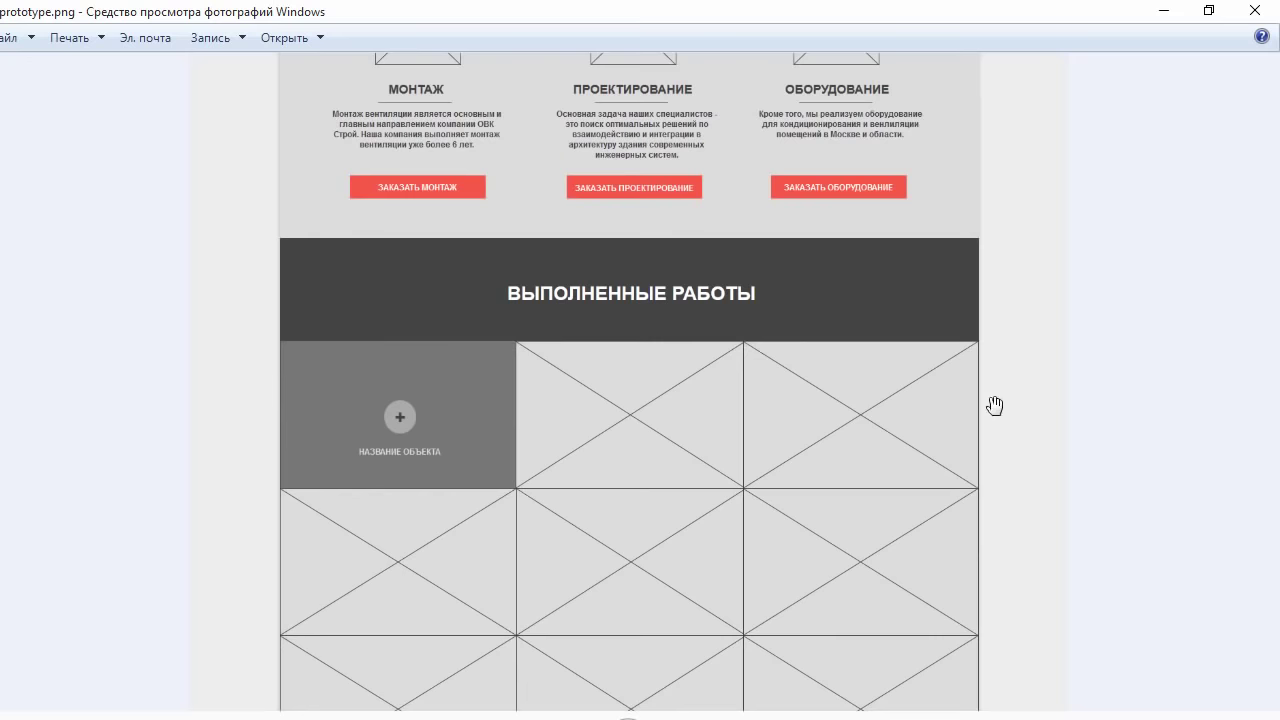
left_click_drag(960, 470, 955, 478)
left_click_drag(920, 414, 971, 443)
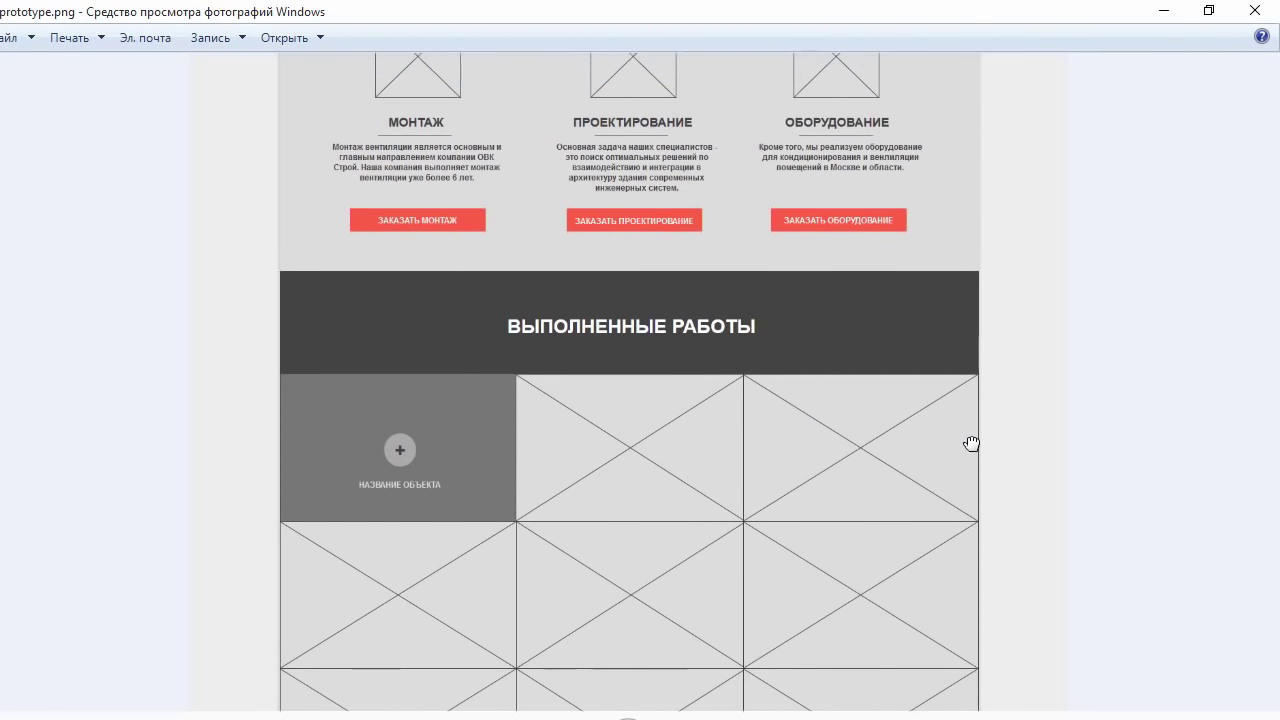
left_click_drag(571, 453, 584, 403)
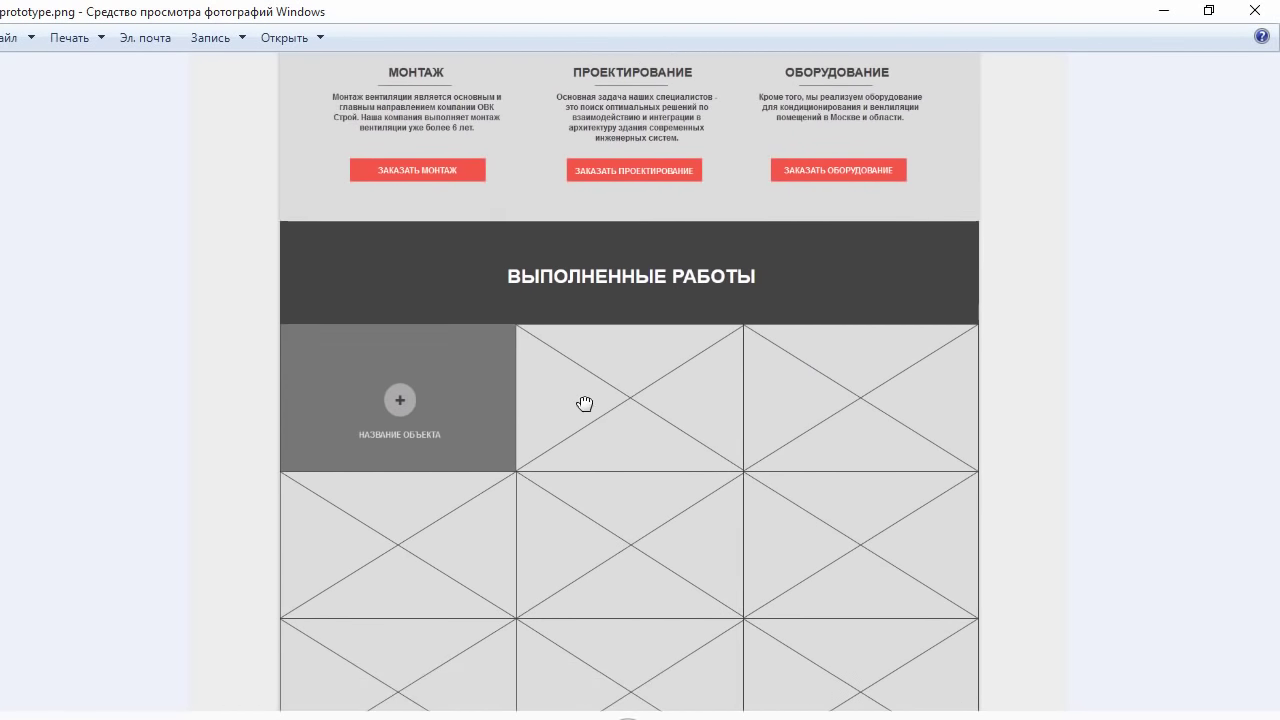
left_click_drag(1045, 400, 949, 362)
left_click_drag(733, 397, 726, 409)
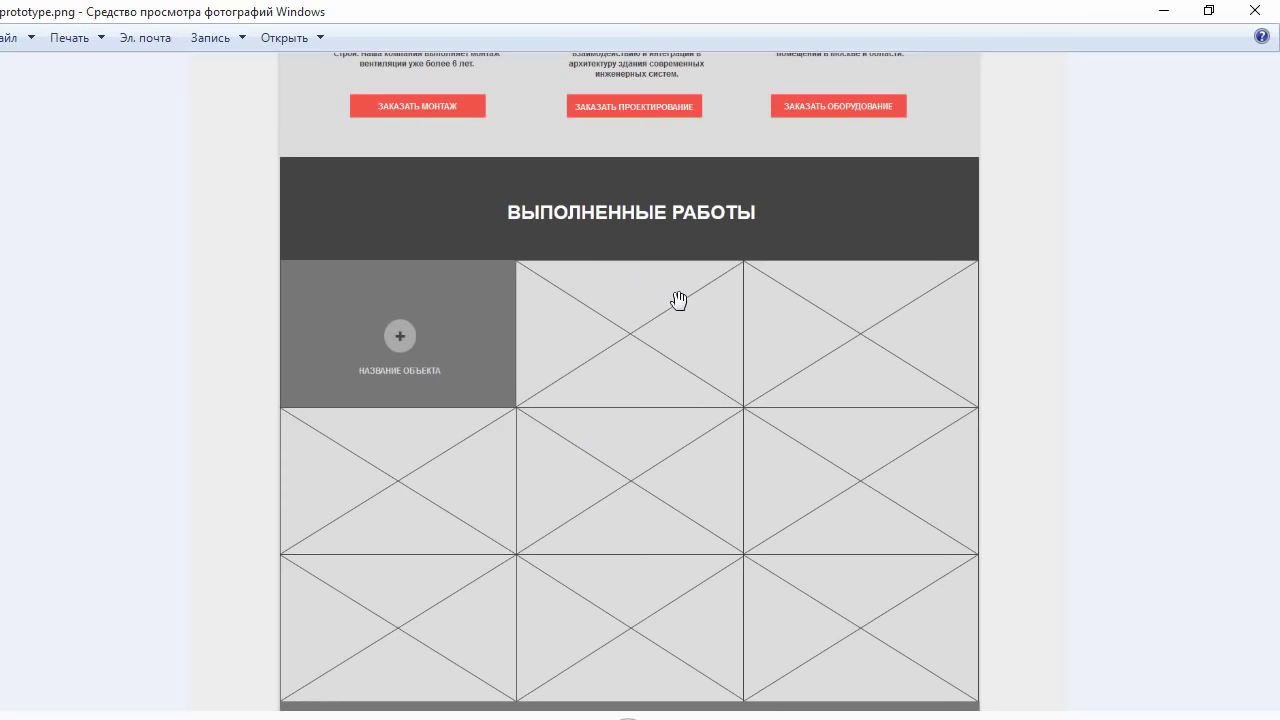
left_click_drag(803, 348, 802, 292)
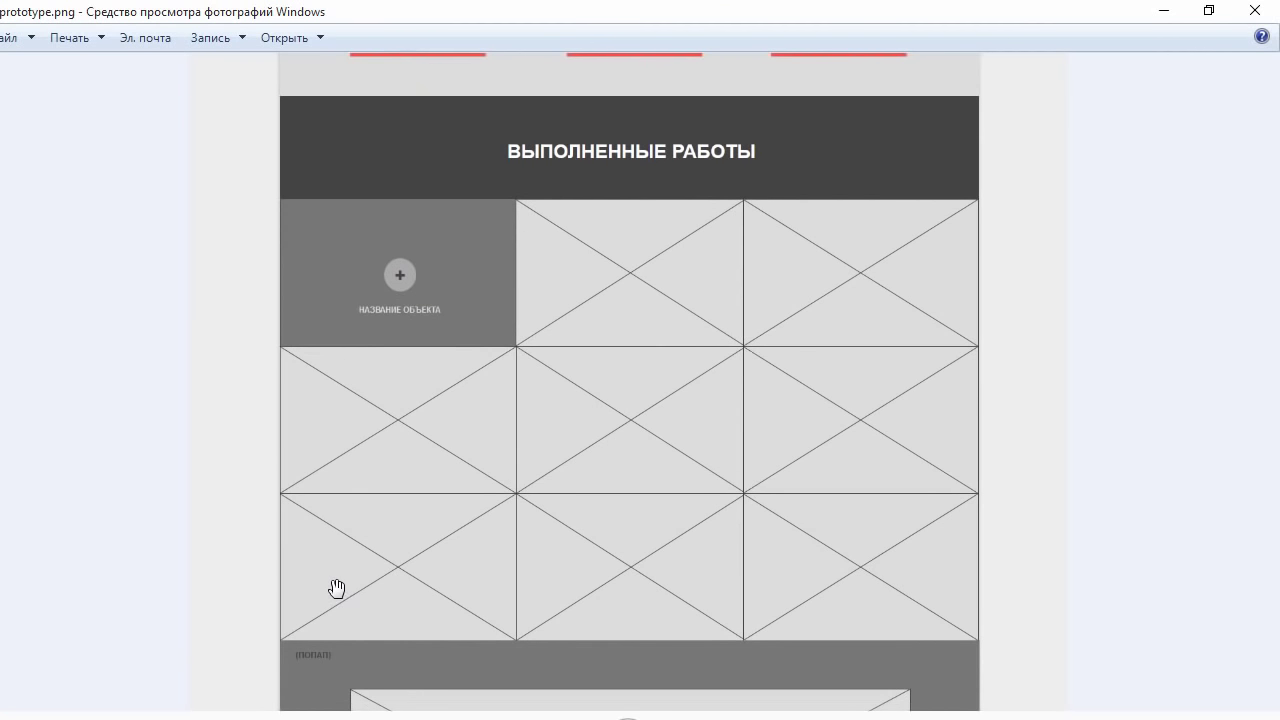
left_click_drag(517, 411, 521, 420)
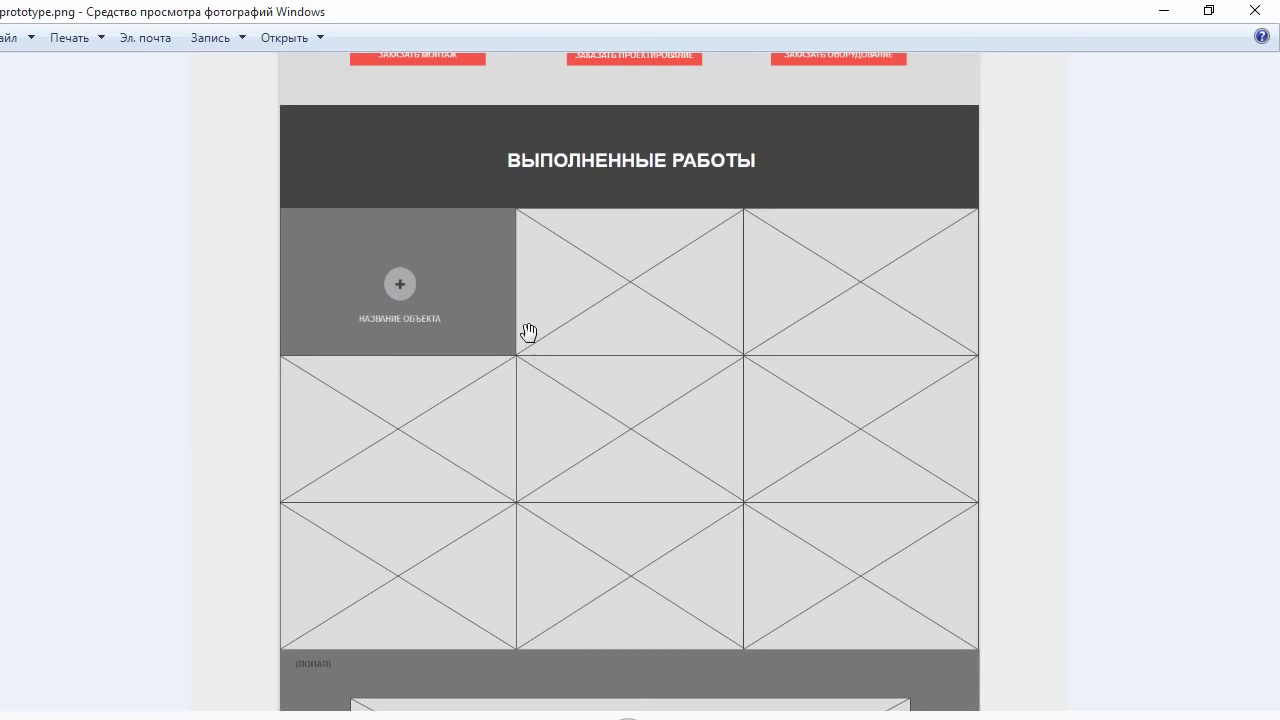
left_click_drag(543, 332, 512, 355)
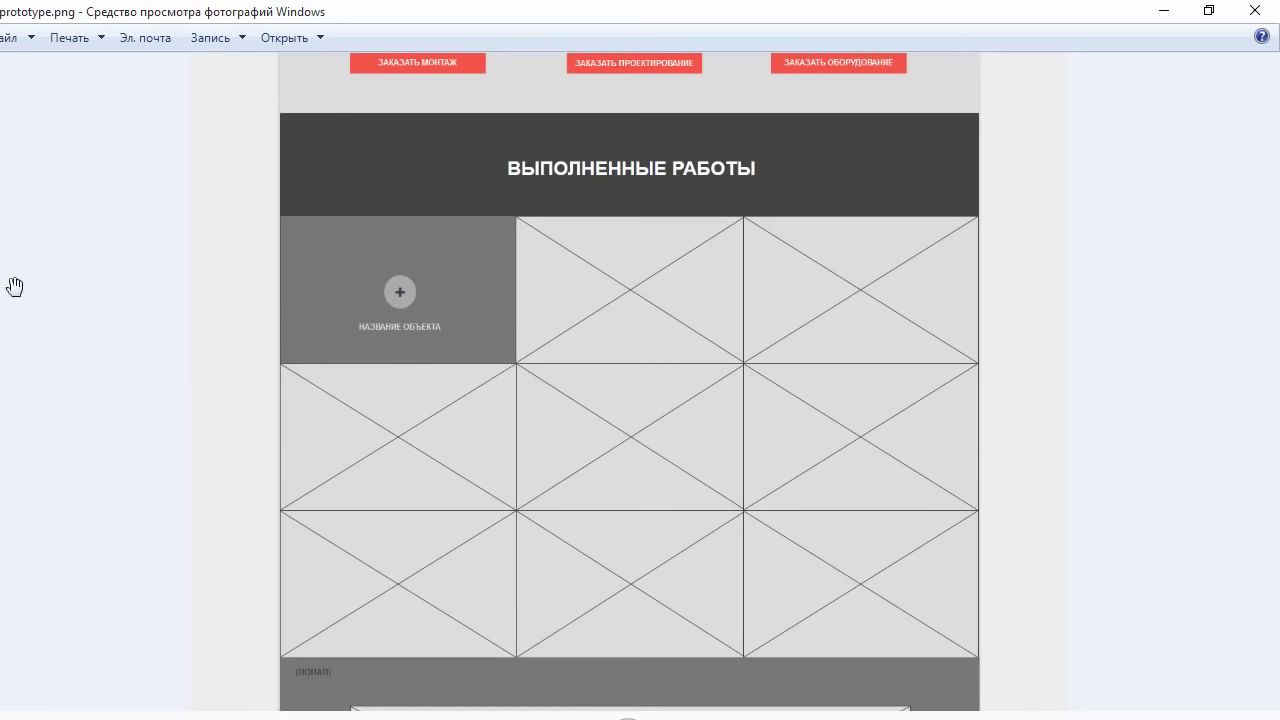
Step: Switch back to Photoshop and start an exact-size rectangle in the item group, on the blue block below the heading
key("alt+Tab")
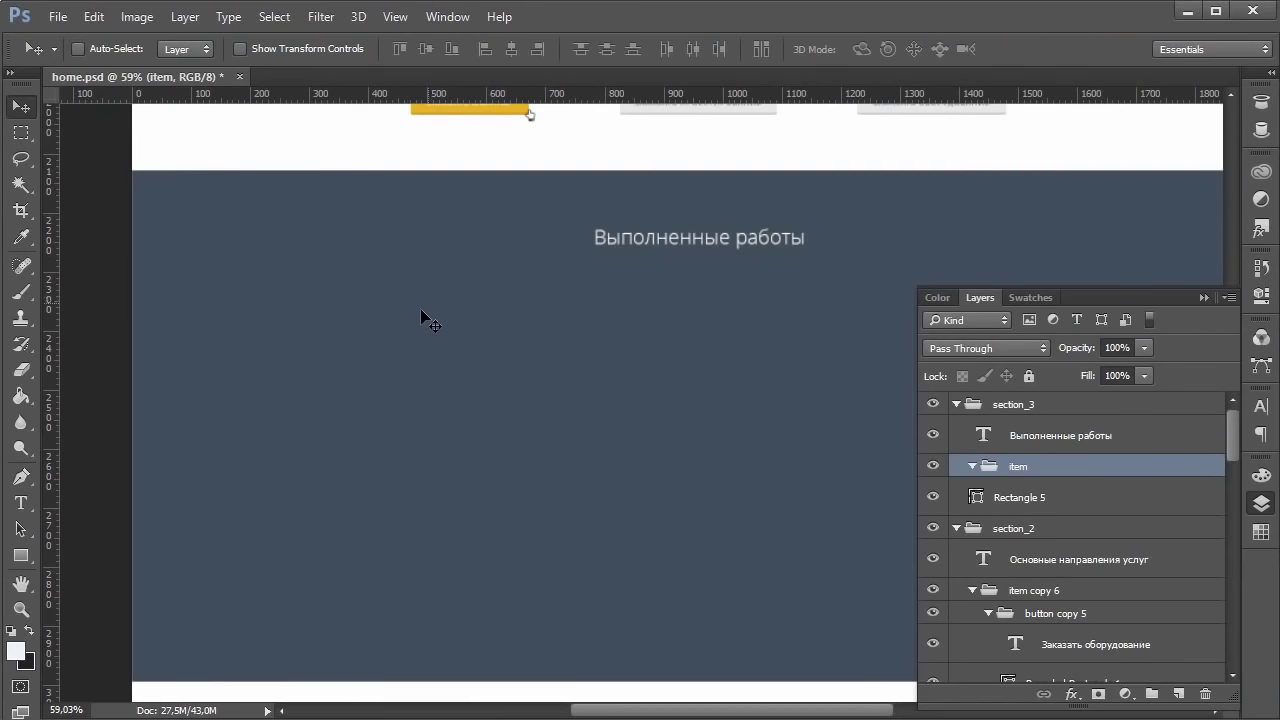
scroll(417, 315, "down", 1)
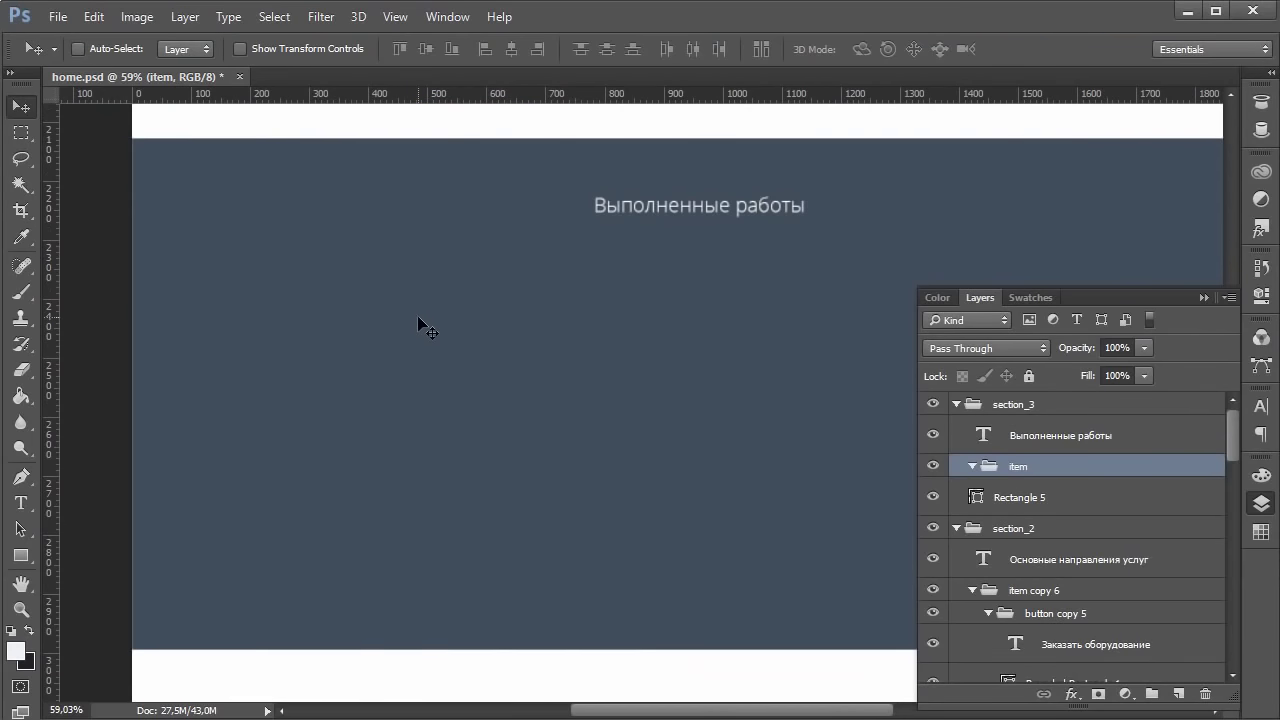
left_click(21, 555)
left_click(270, 311)
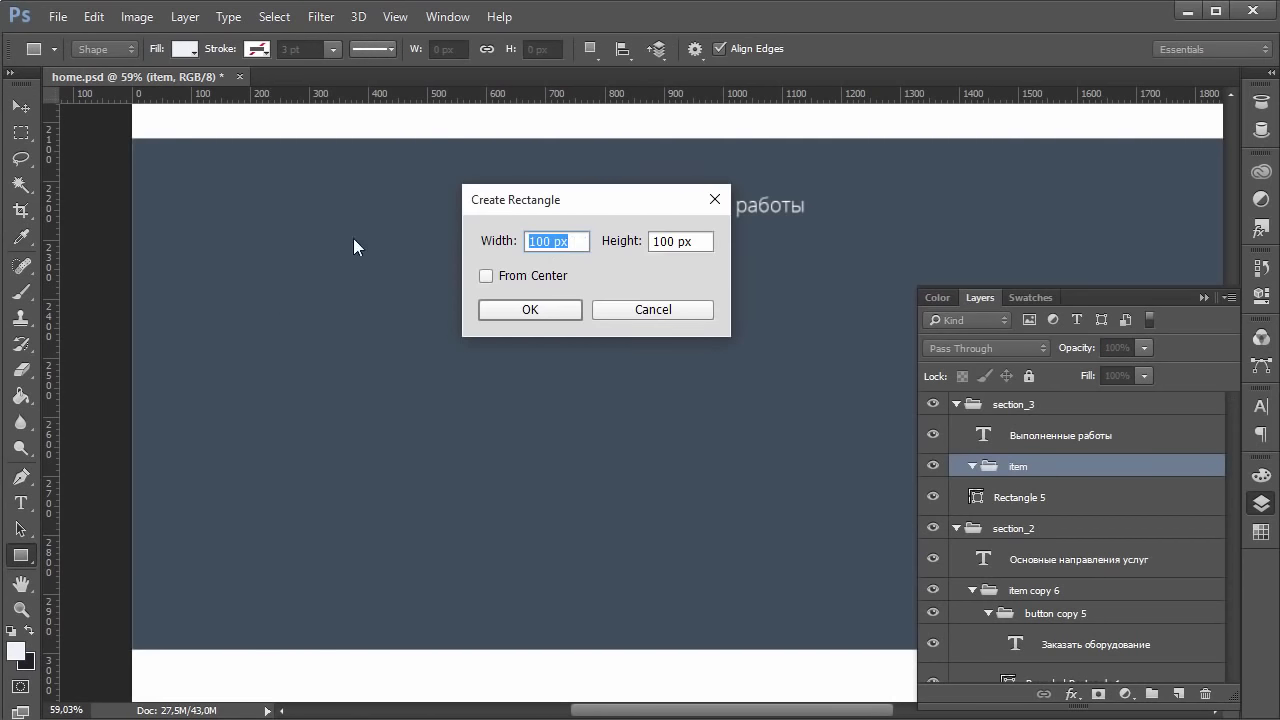
Step: Open Calculator, divide the page width of 1920 by 4, and minimize it
key("super")
left_click(189, 290)
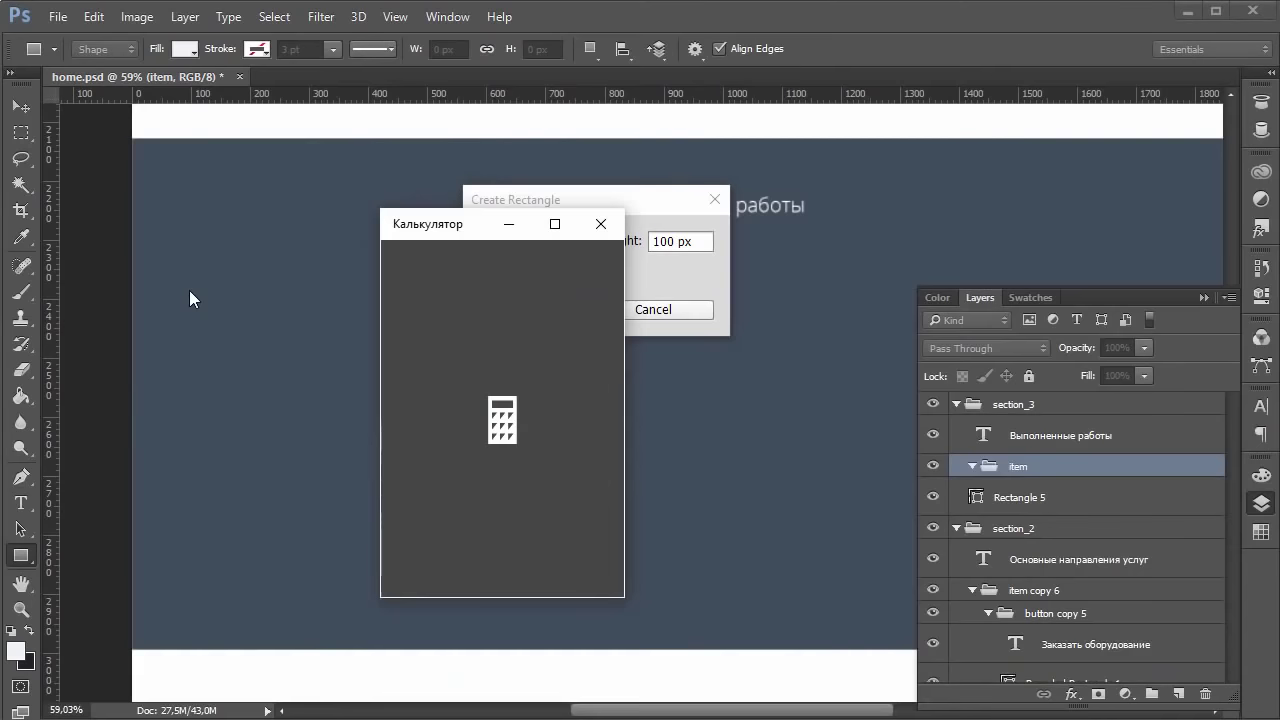
left_click(422, 548)
left_click(530, 466)
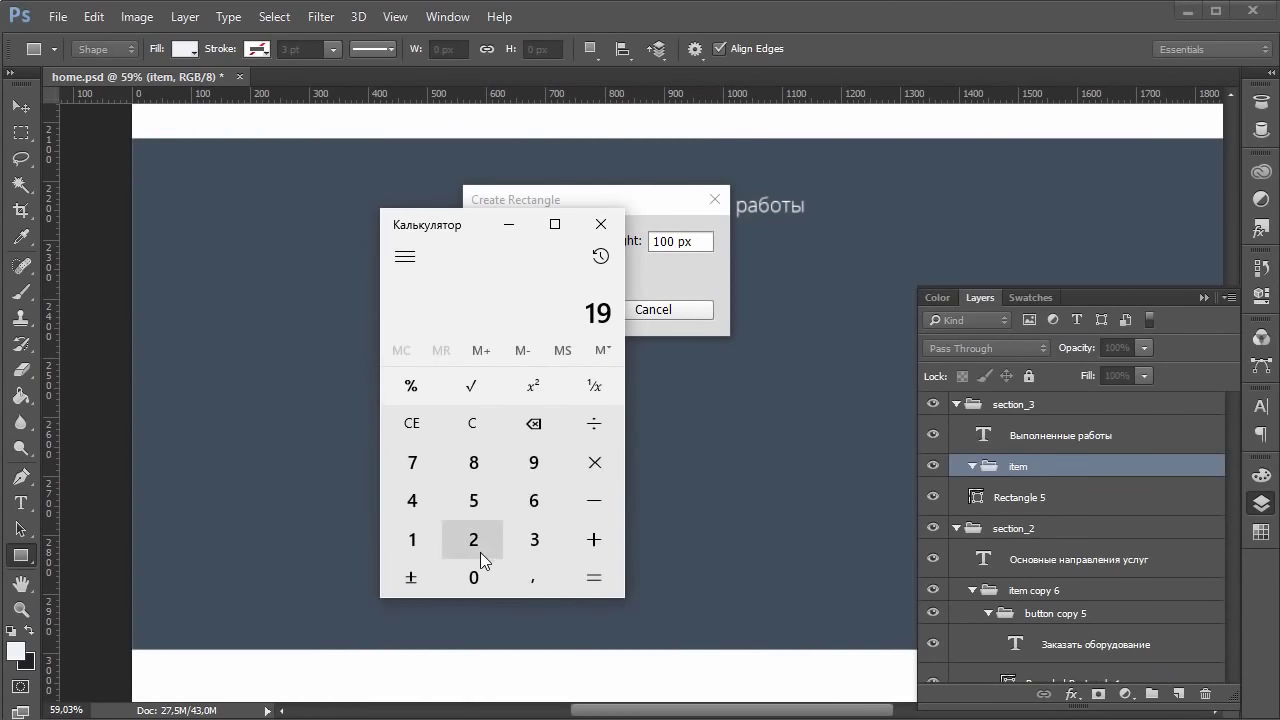
left_click(478, 545)
left_click(482, 580)
left_click(594, 423)
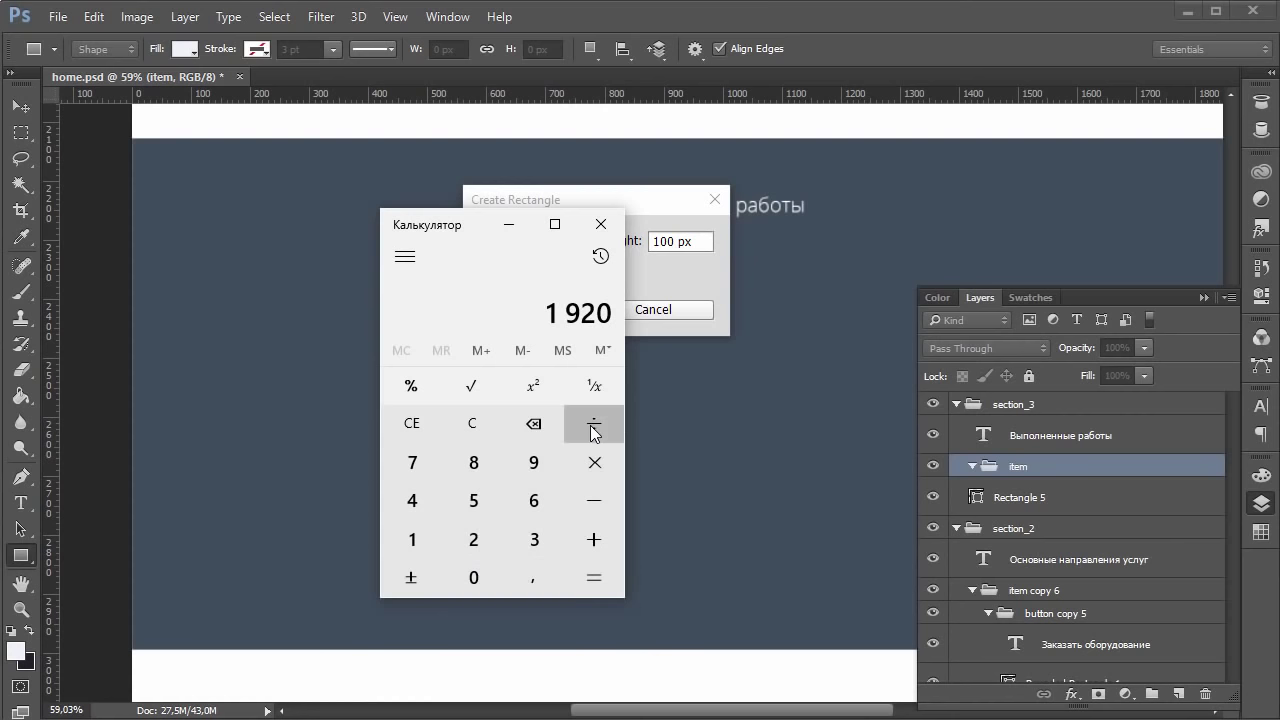
left_click(410, 502)
left_click(594, 578)
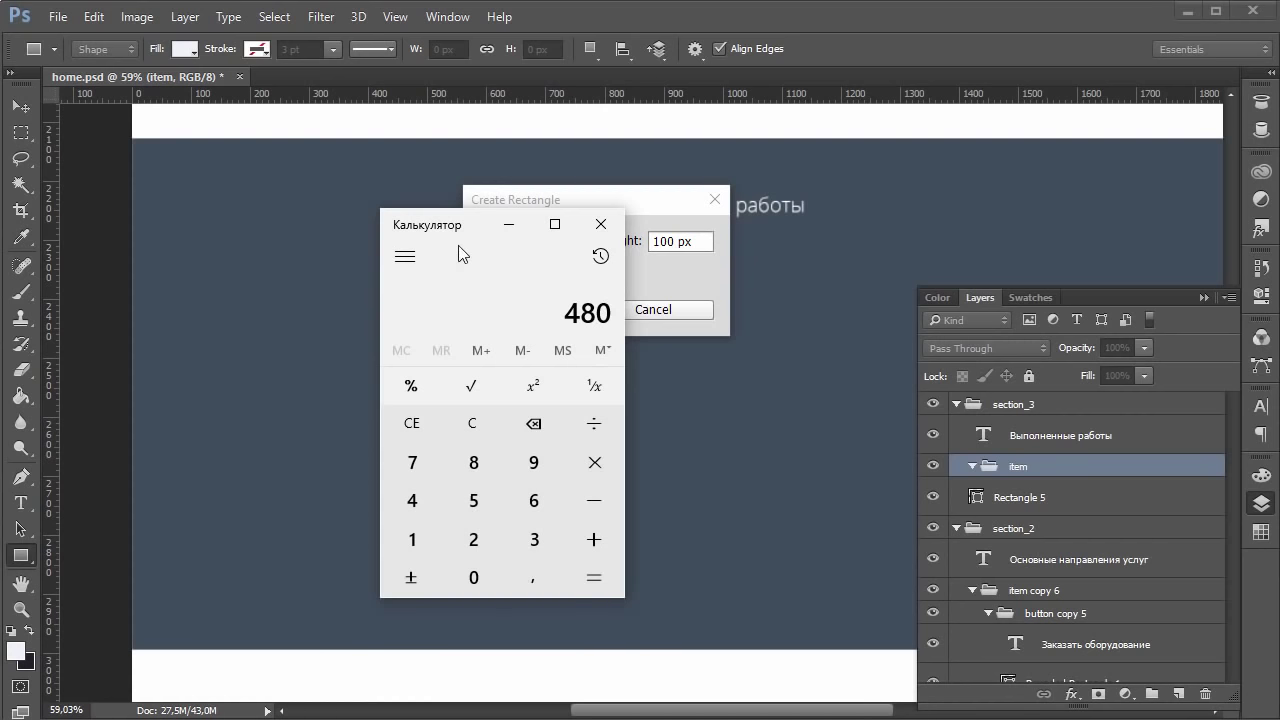
left_click(508, 224)
Step: Create the rectangle with a width of 480 px and a height of 360 px
left_click(549, 240)
double_click(549, 240)
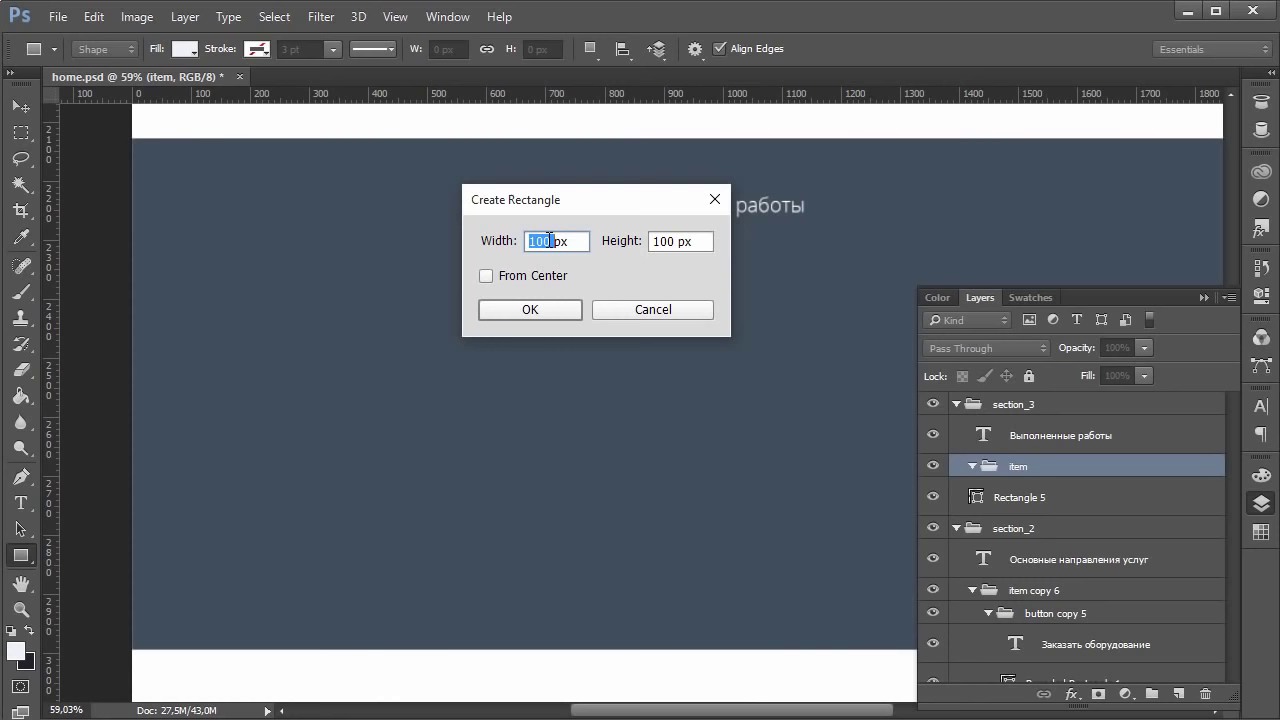
double_click(671, 238)
left_click(570, 319)
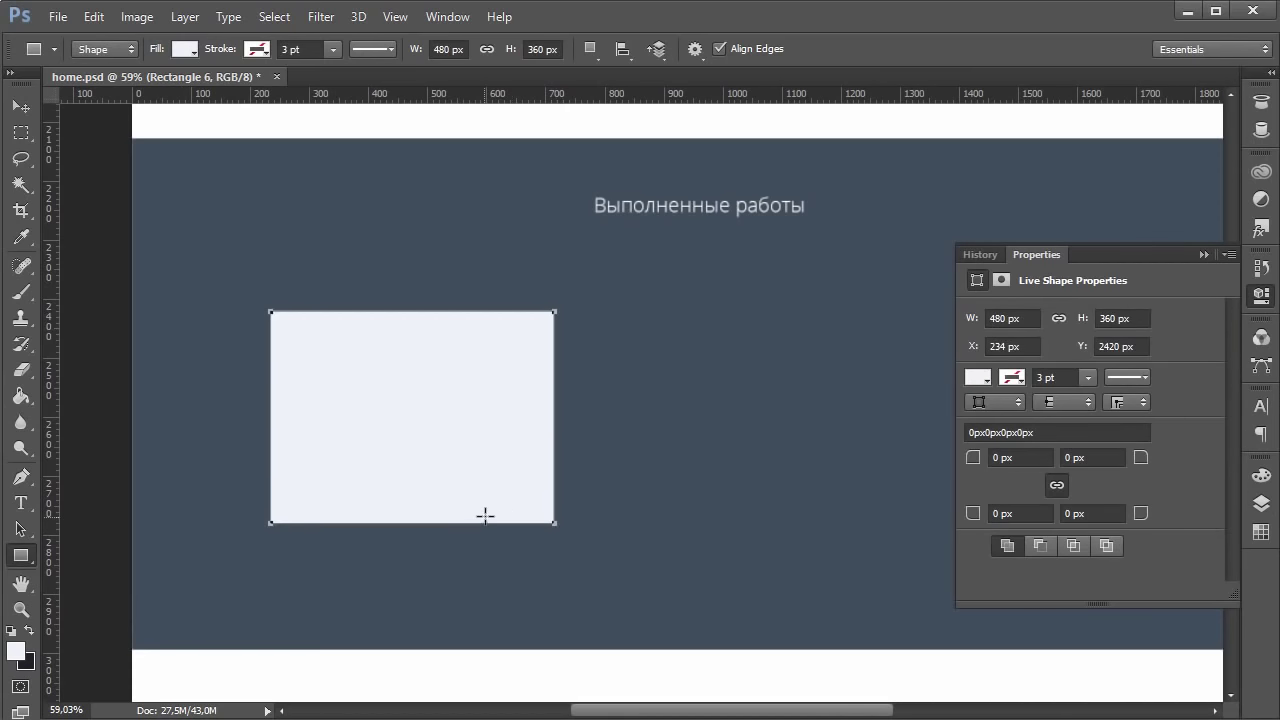
Step: Transform the new rectangle to a height of 320 px and apply the transformation
key("ctrl+t")
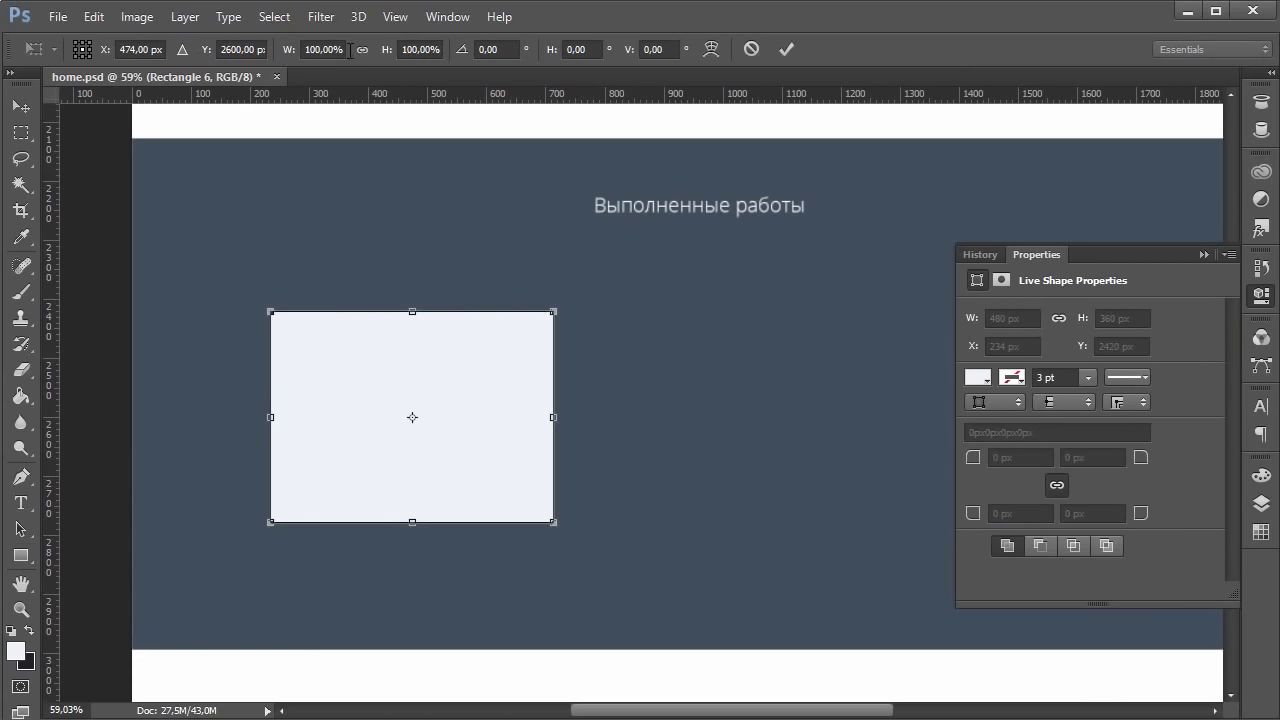
left_click(431, 51)
right_click(427, 49)
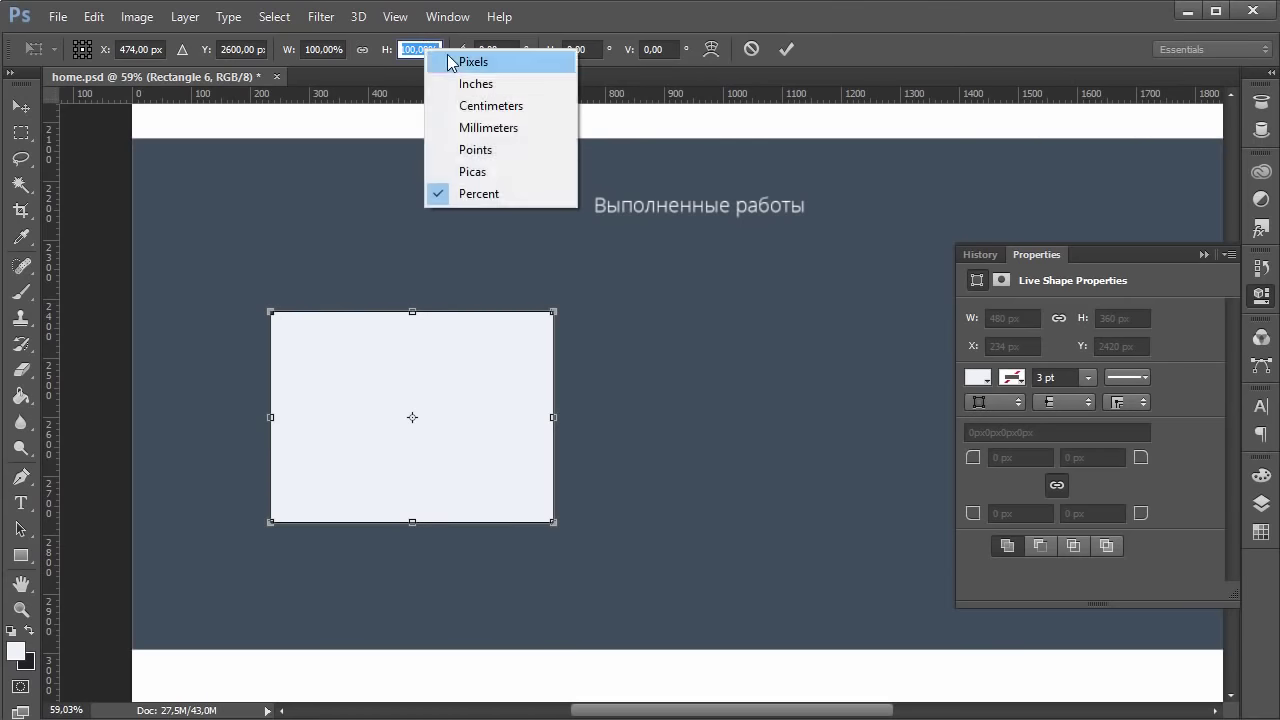
left_click(452, 58)
type("320")
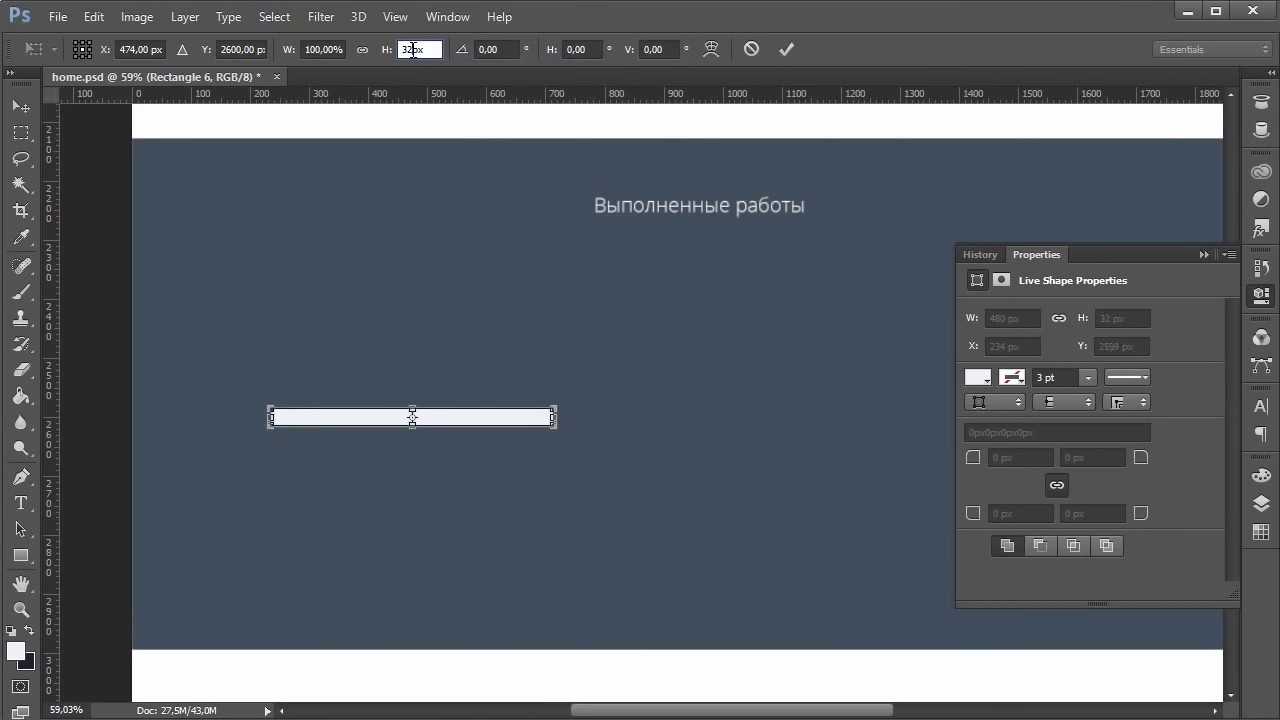
left_click(13, 120)
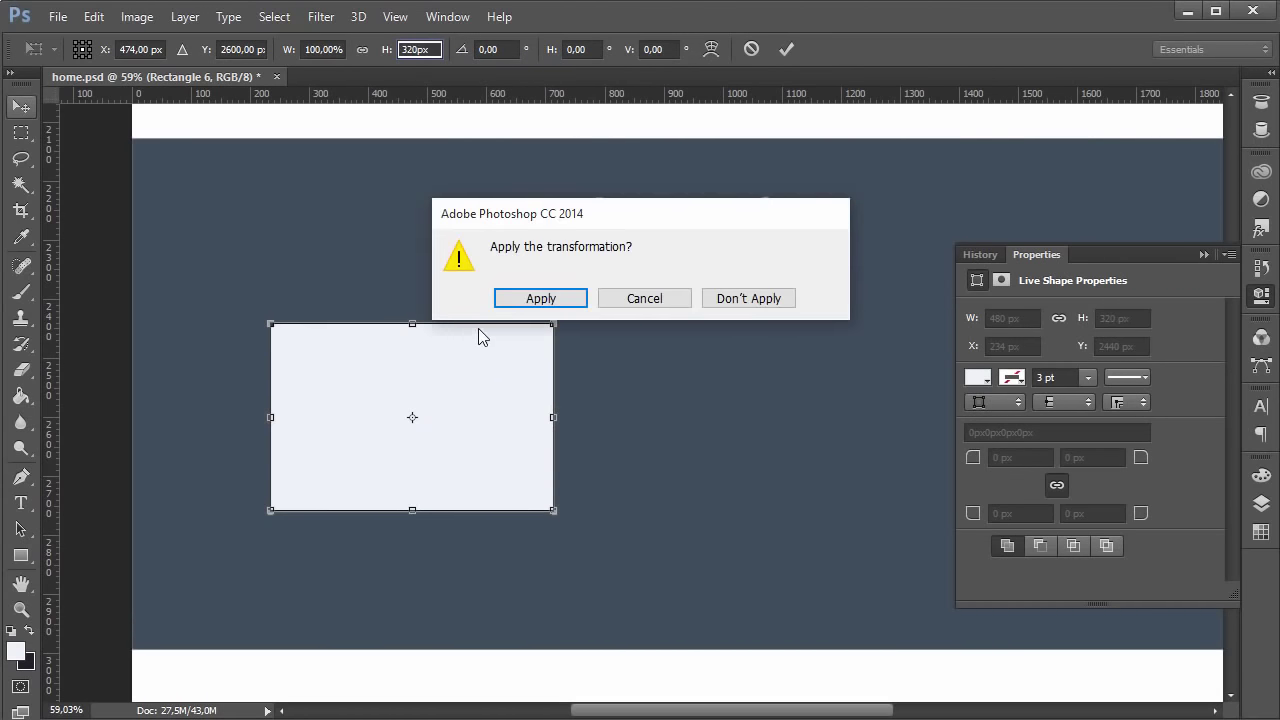
left_click(498, 300)
Step: Fill the rectangle with the color 5a6977 and move it flush against the left edge of the page, below the heading
left_click(1261, 505)
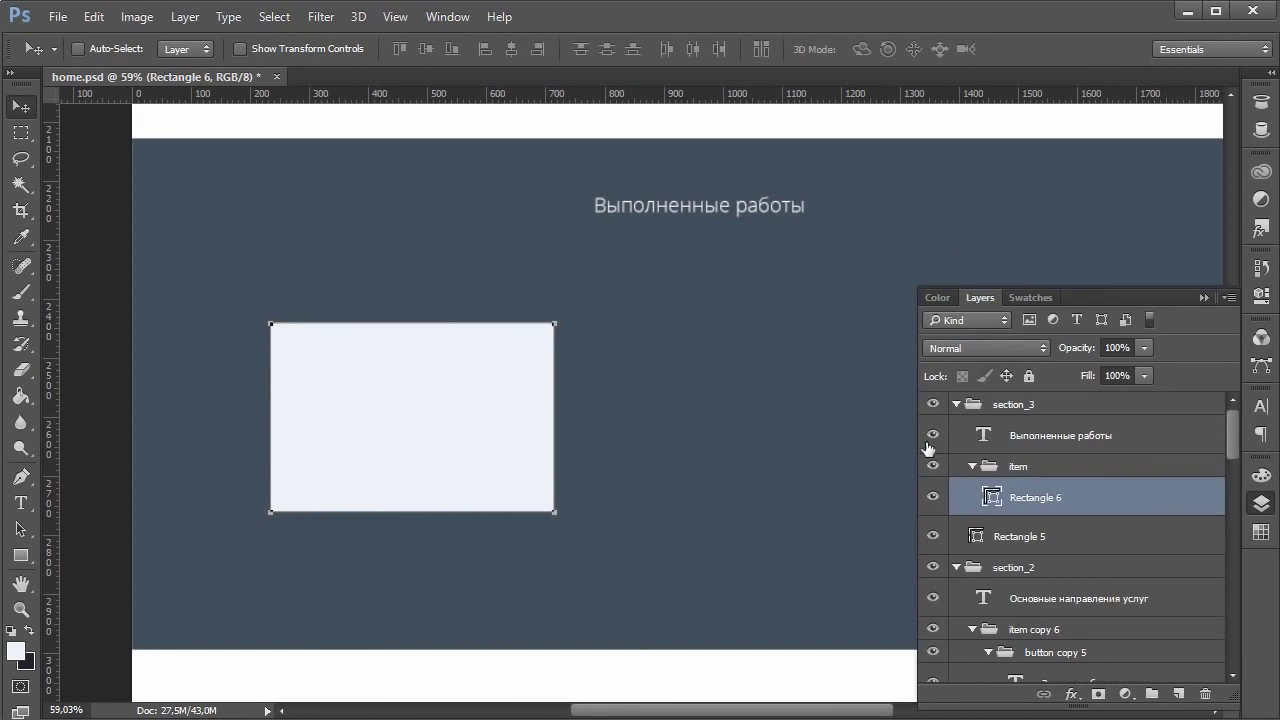
double_click(993, 498)
left_click(429, 309)
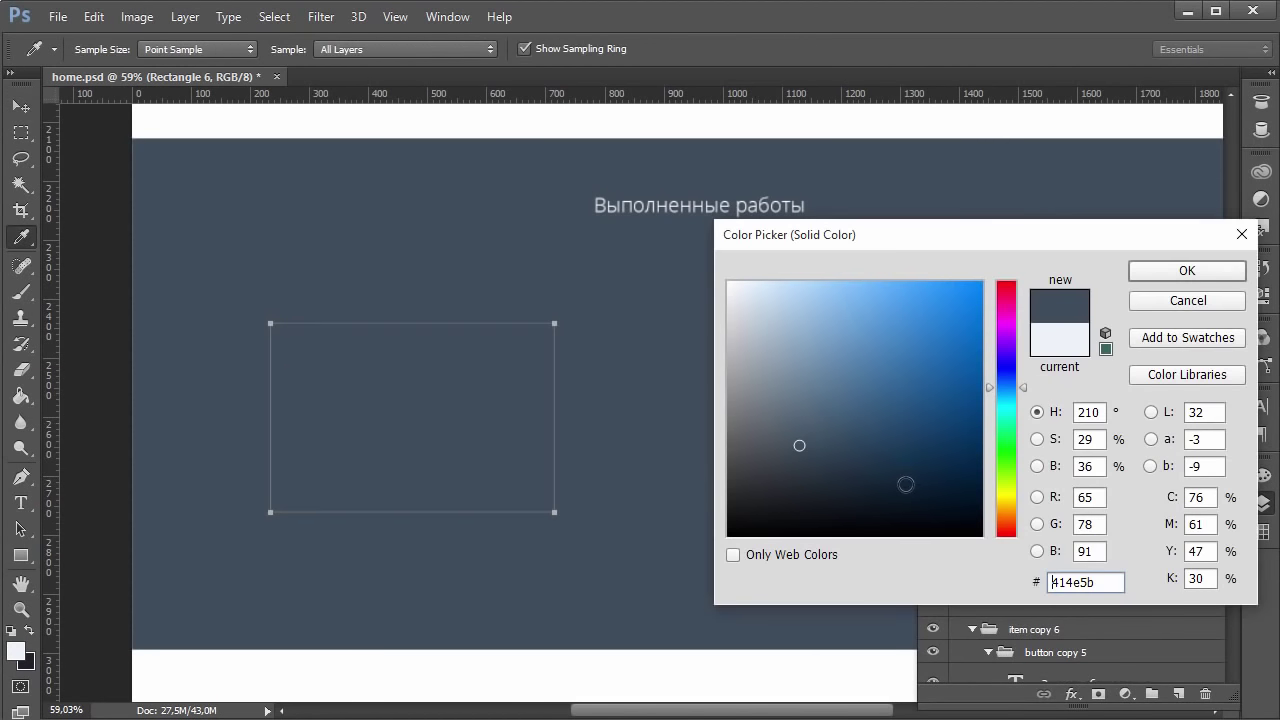
left_click_drag(801, 431, 788, 417)
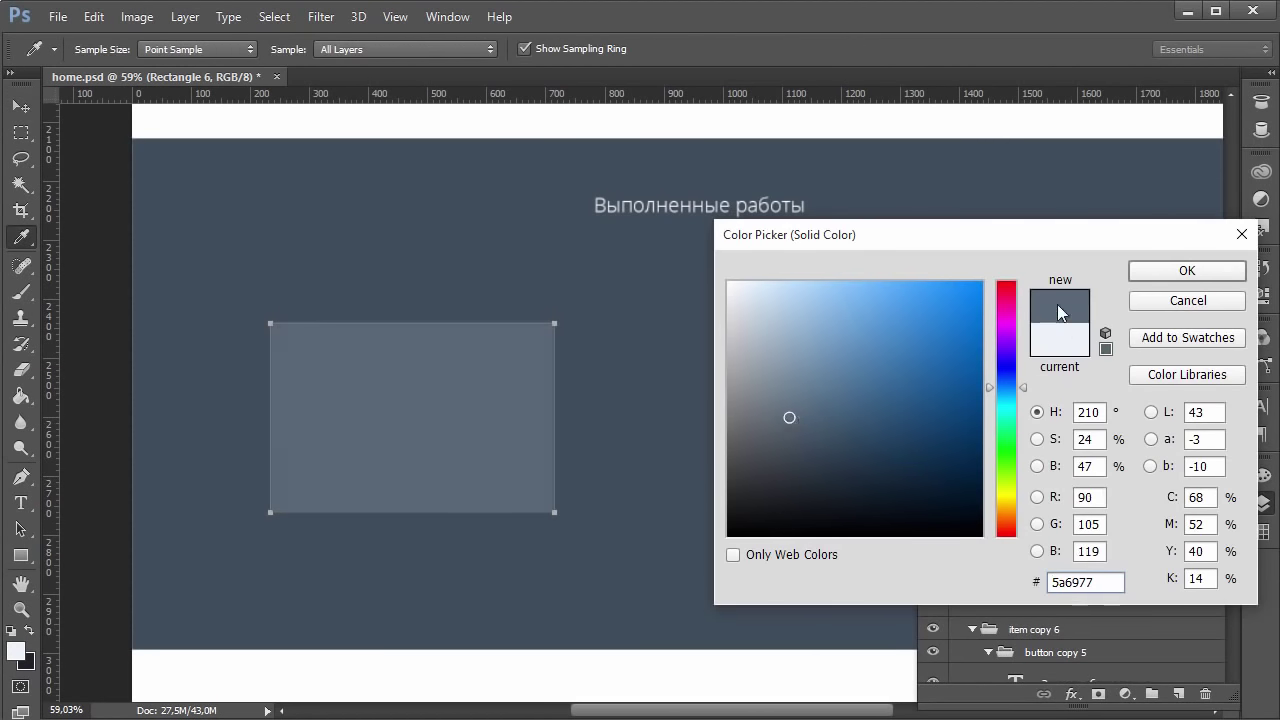
left_click(1133, 281)
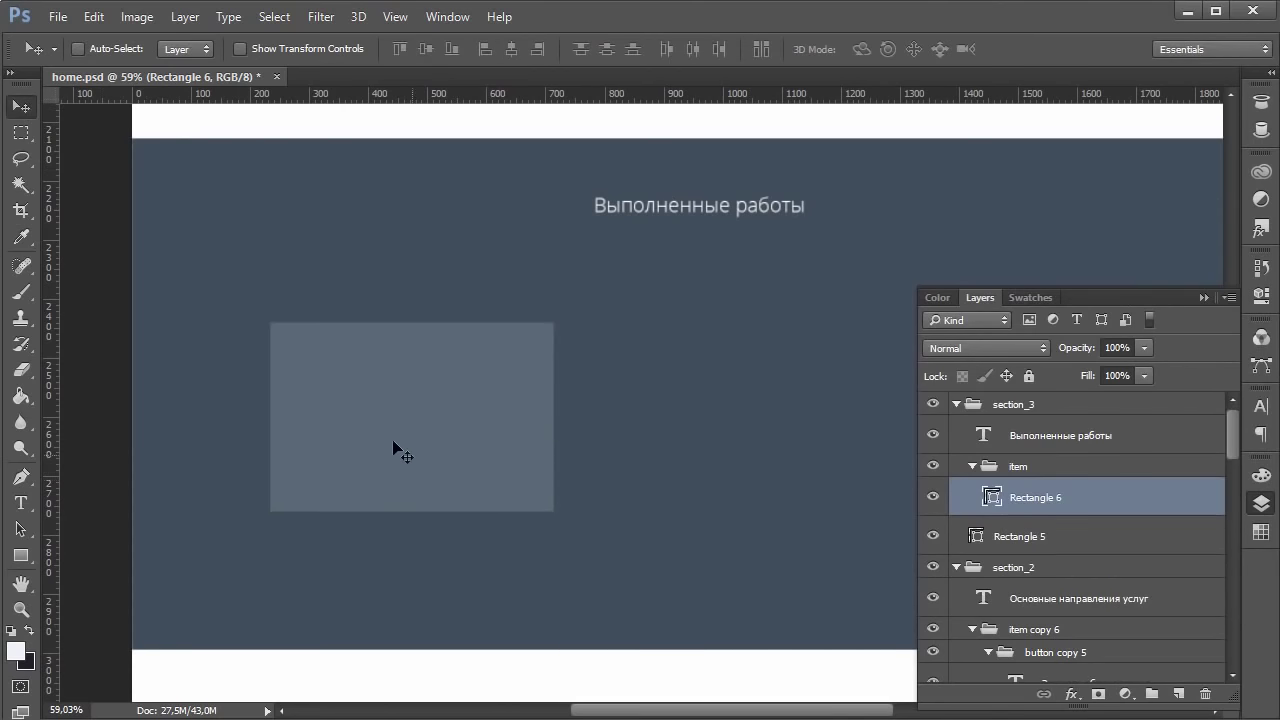
left_click_drag(393, 443, 256, 407)
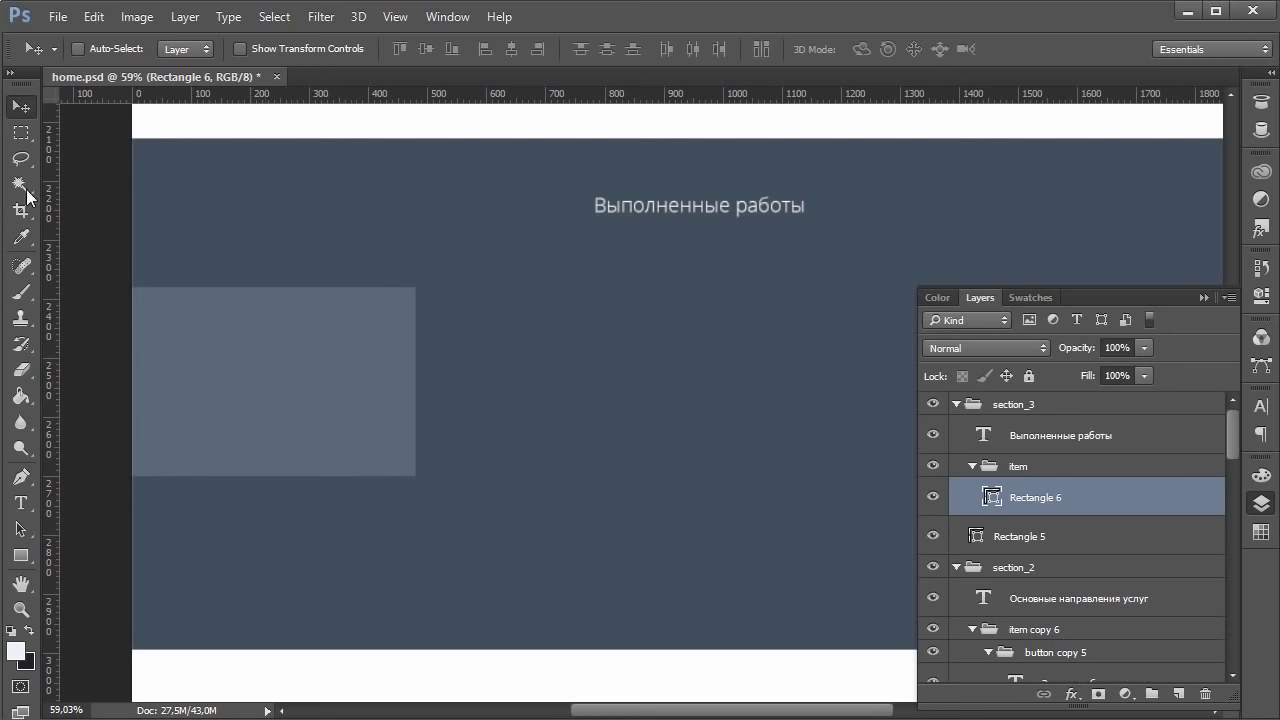
Step: Open 1.jpg from the works folder in Photoshop and copy the entire photo into the home.psd document
key("alt+Tab")
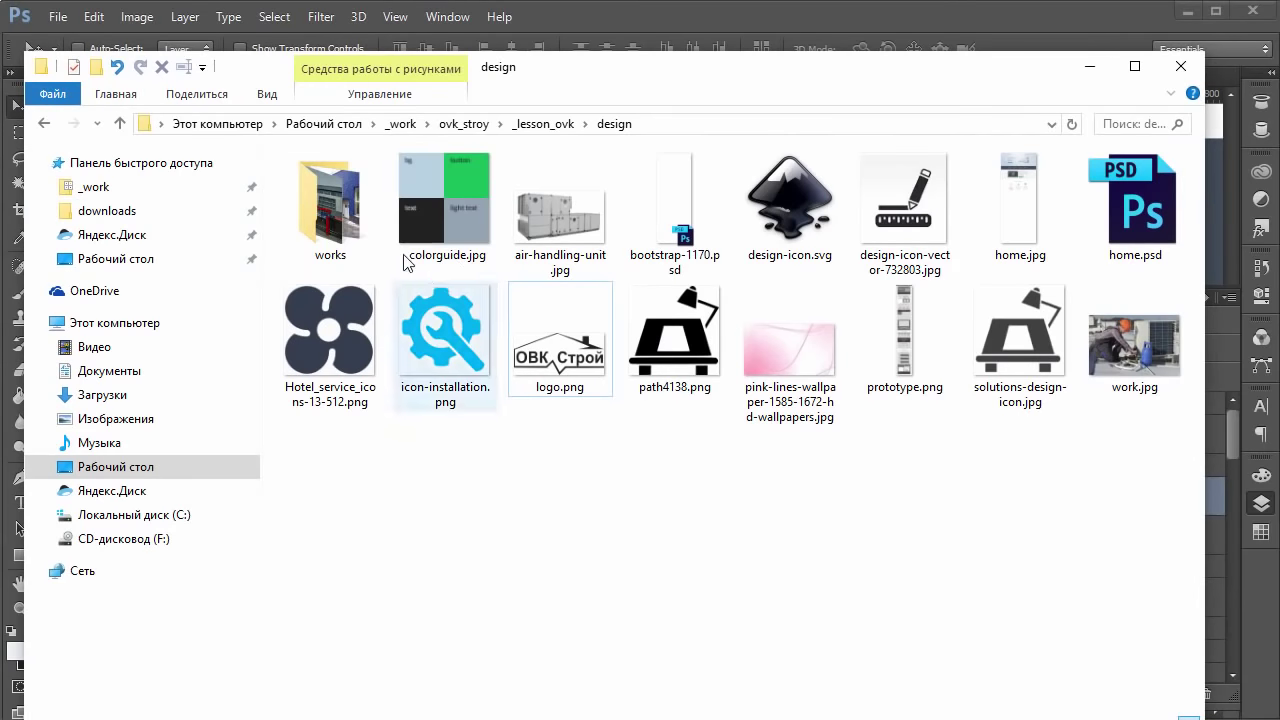
right_click(336, 179)
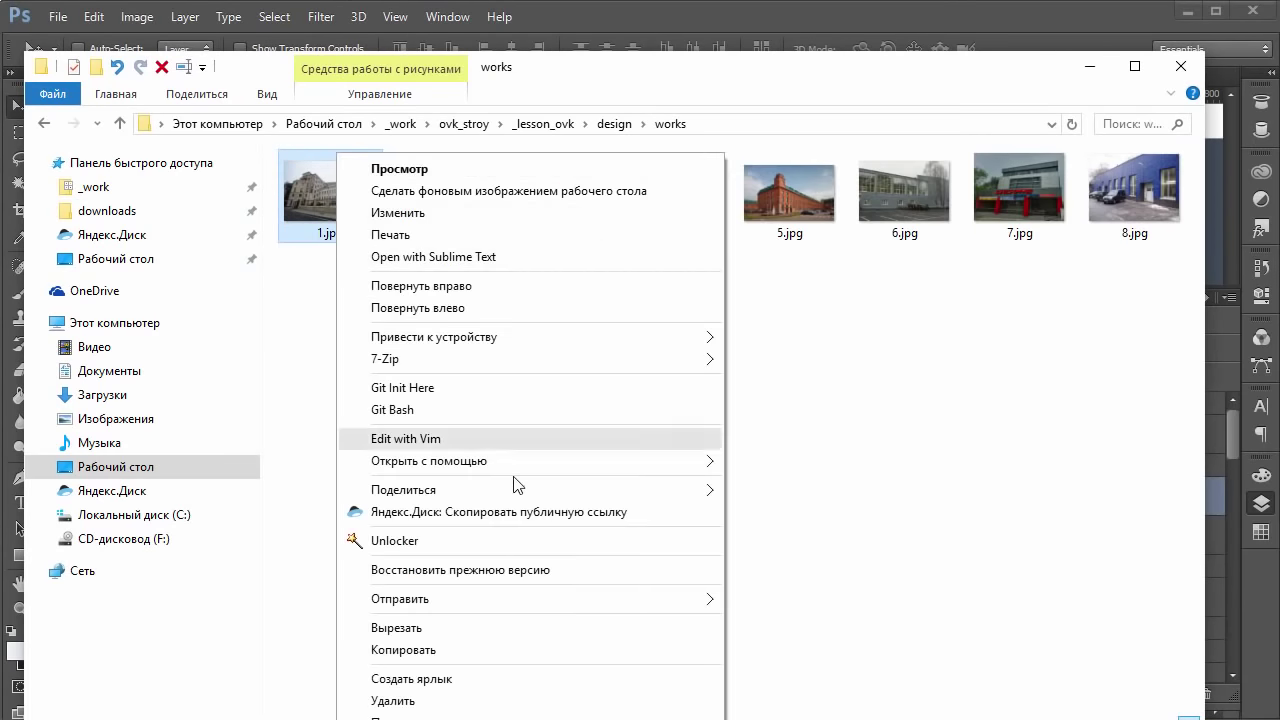
mouse_move(497, 463)
left_click(783, 482)
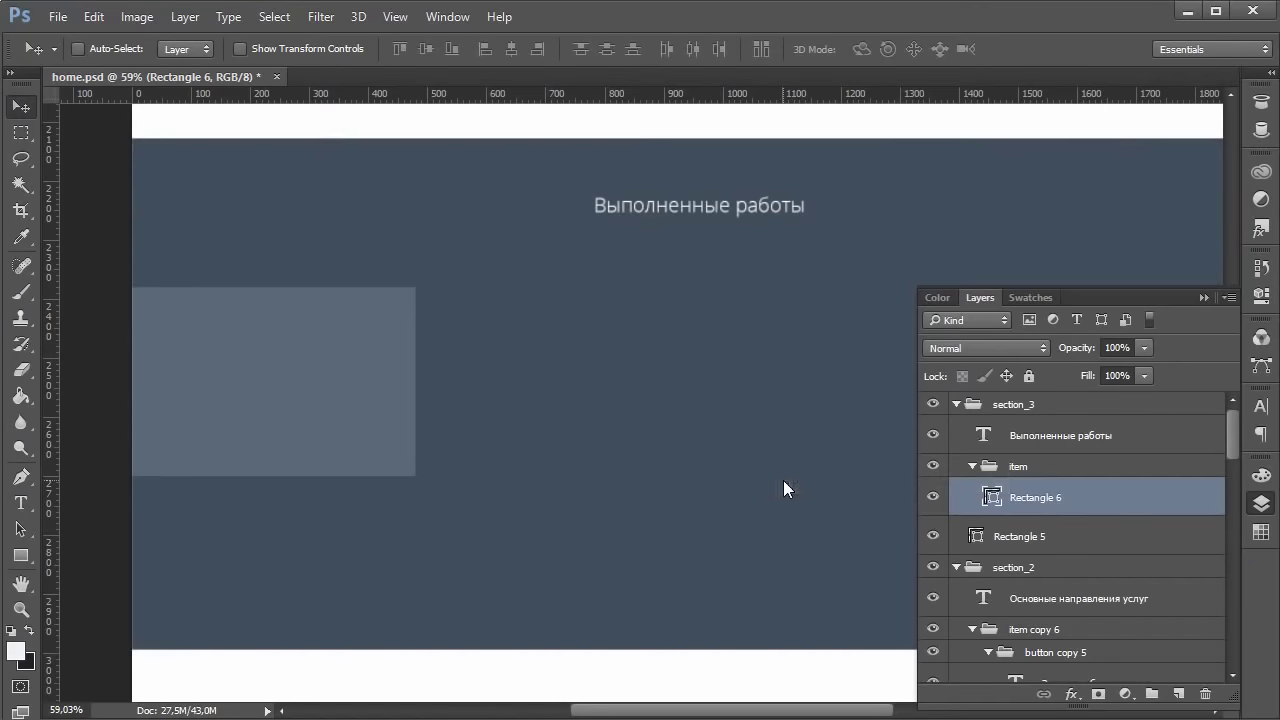
key("ctrl+a")
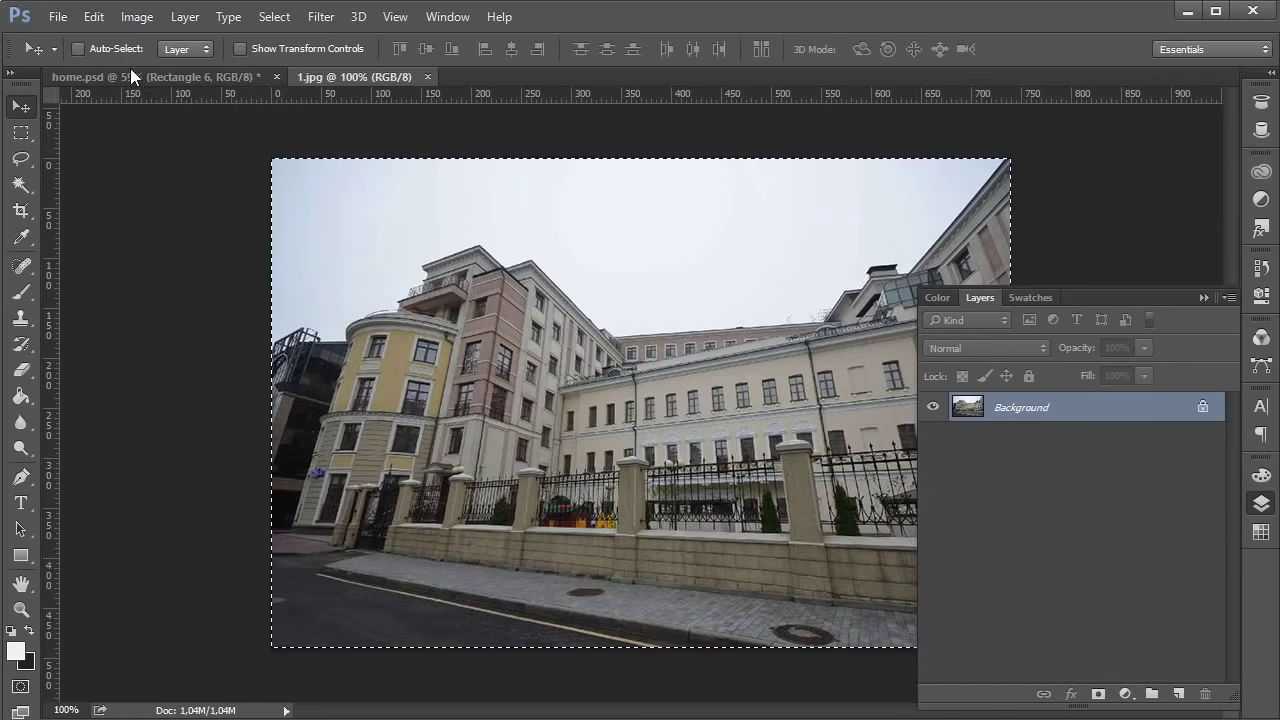
left_click(131, 70)
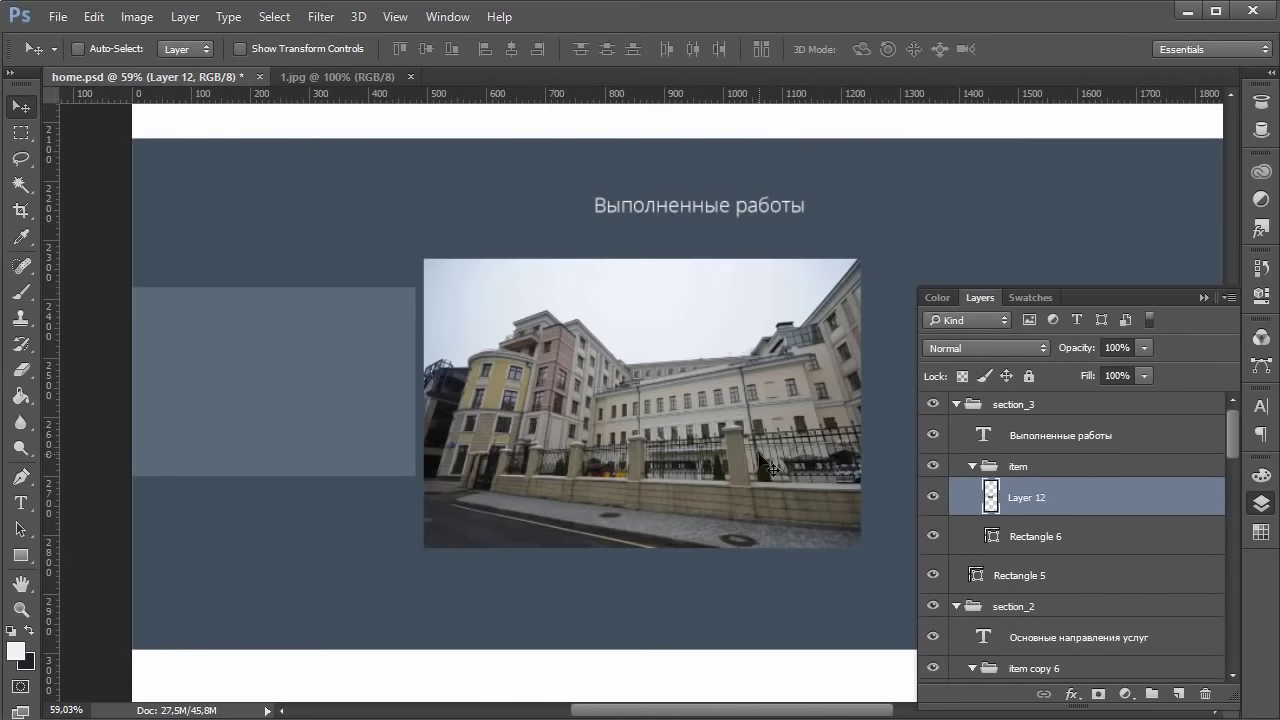
Step: Move the pasted photo over the item rectangle, convert it to a smart object and clip it to the rectangle
left_click_drag(766, 464, 832, 508)
right_click(1103, 514)
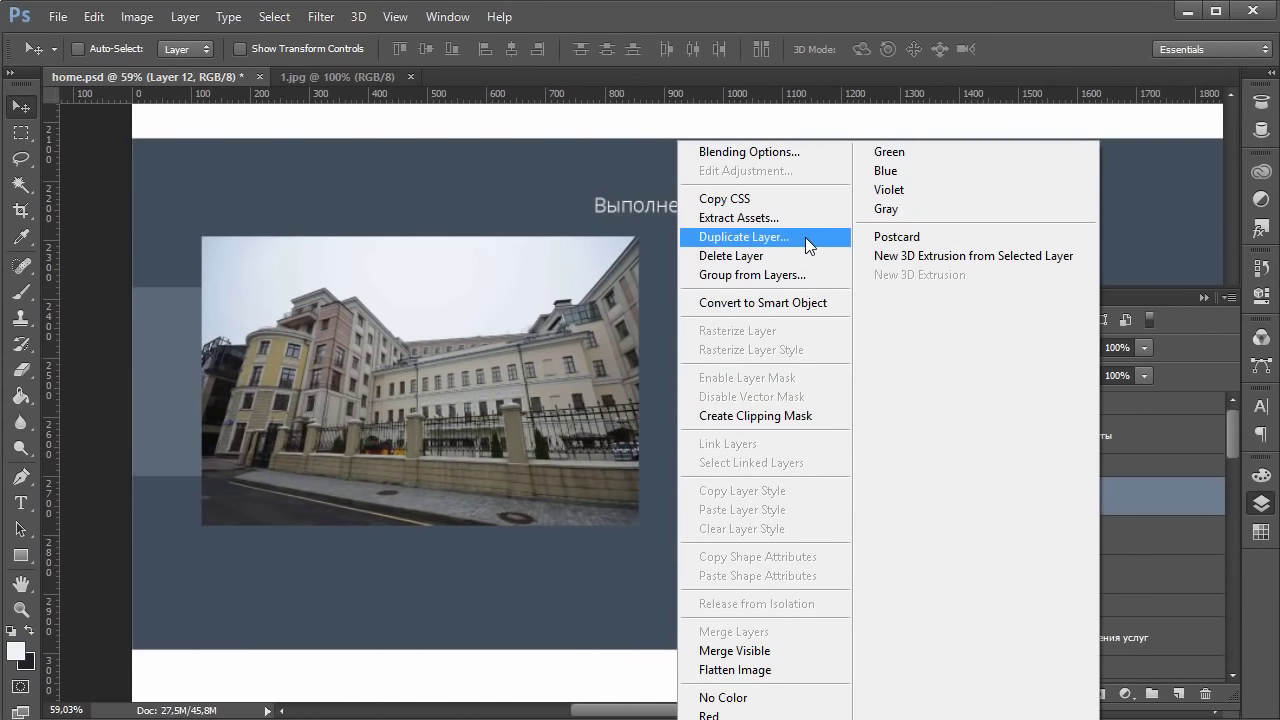
left_click(789, 305)
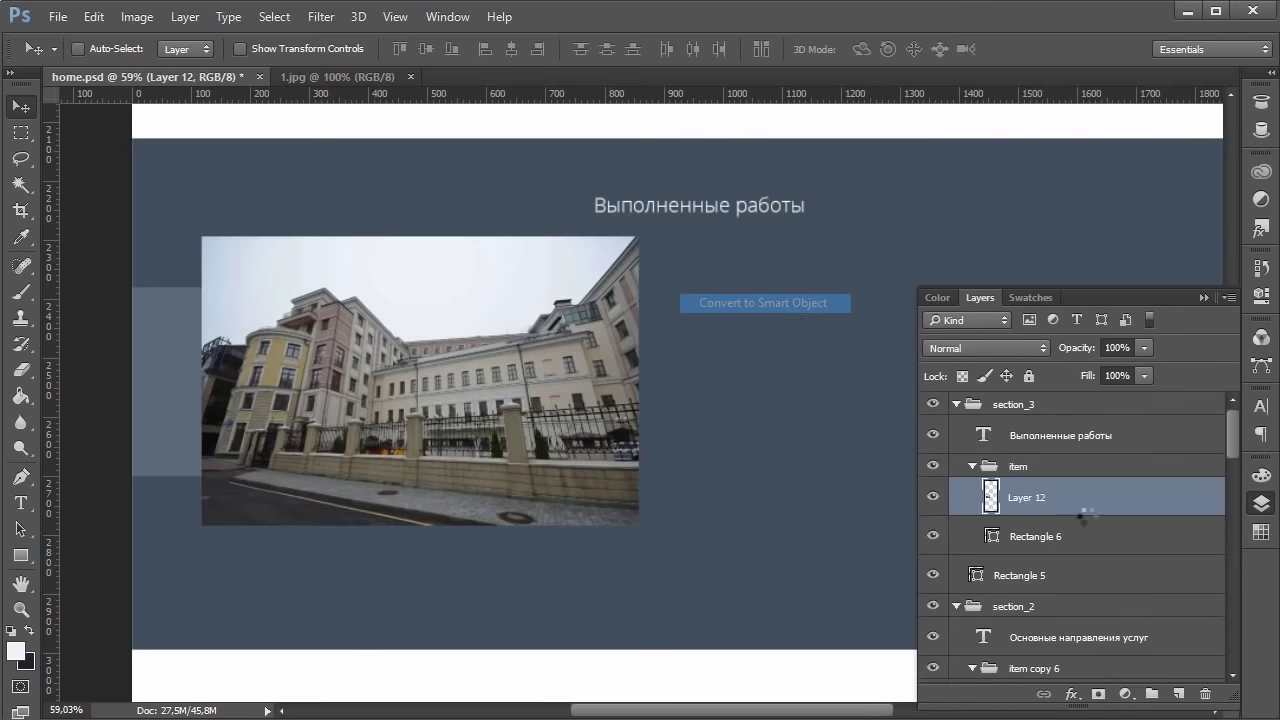
right_click(1079, 494)
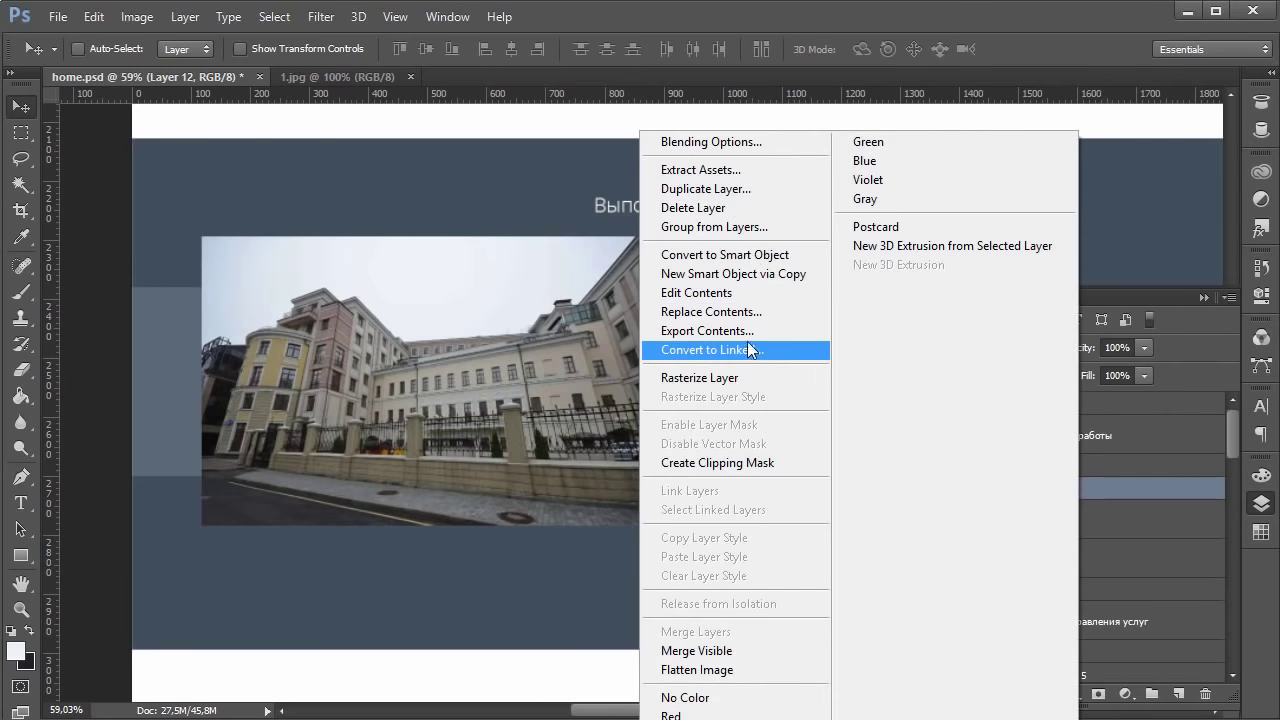
left_click(710, 465)
Step: Align the clipped photo with the rectangle's upper-left corner and scale it down proportionally to fit the rectangle
left_click_drag(349, 386, 283, 452)
key("ctrl+t")
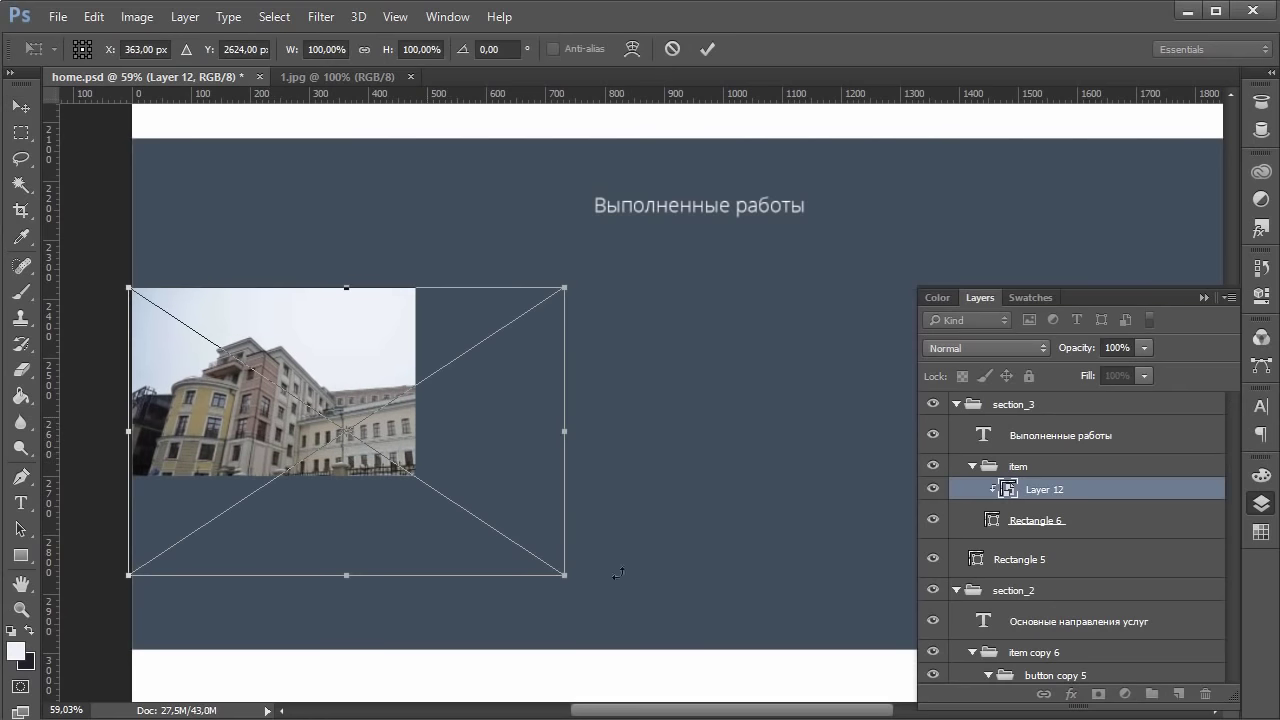
left_click_drag(570, 578, 428, 478)
key("Return")
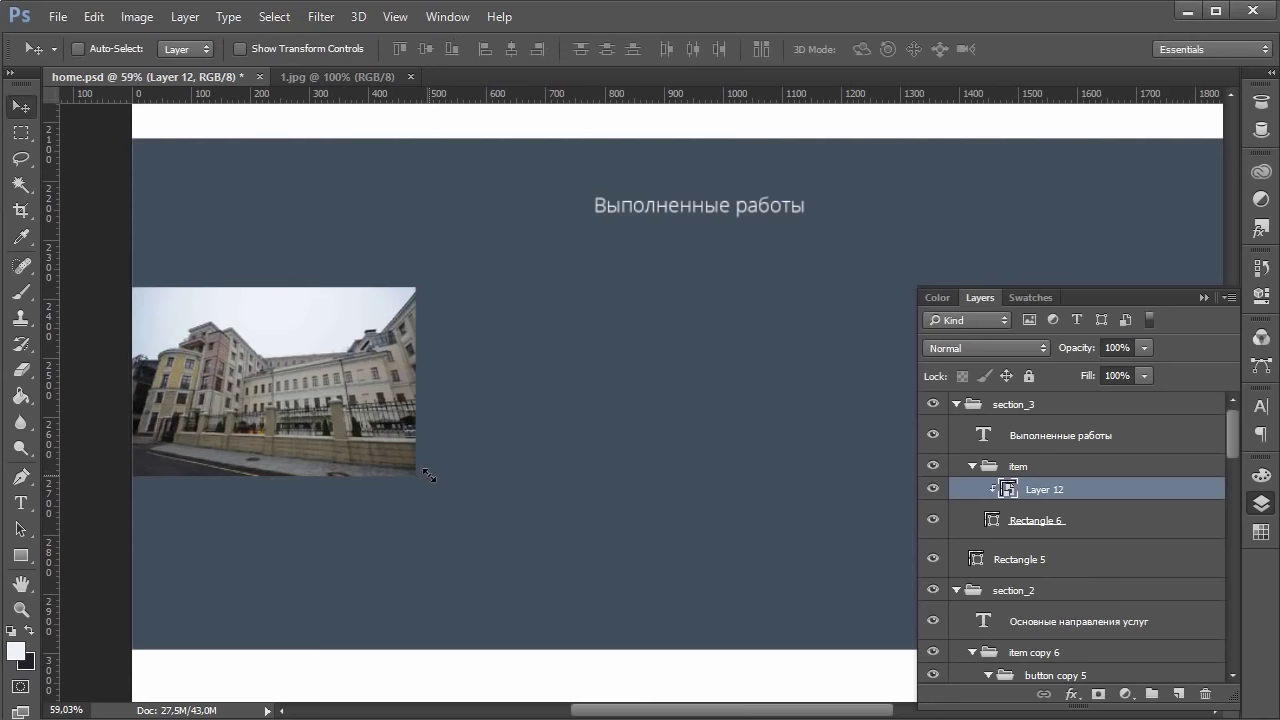
Step: Draw a rectangle about 519 × 353 px covering the photo and fill it with the section background color 414e5b
scroll(409, 523, "up", 1)
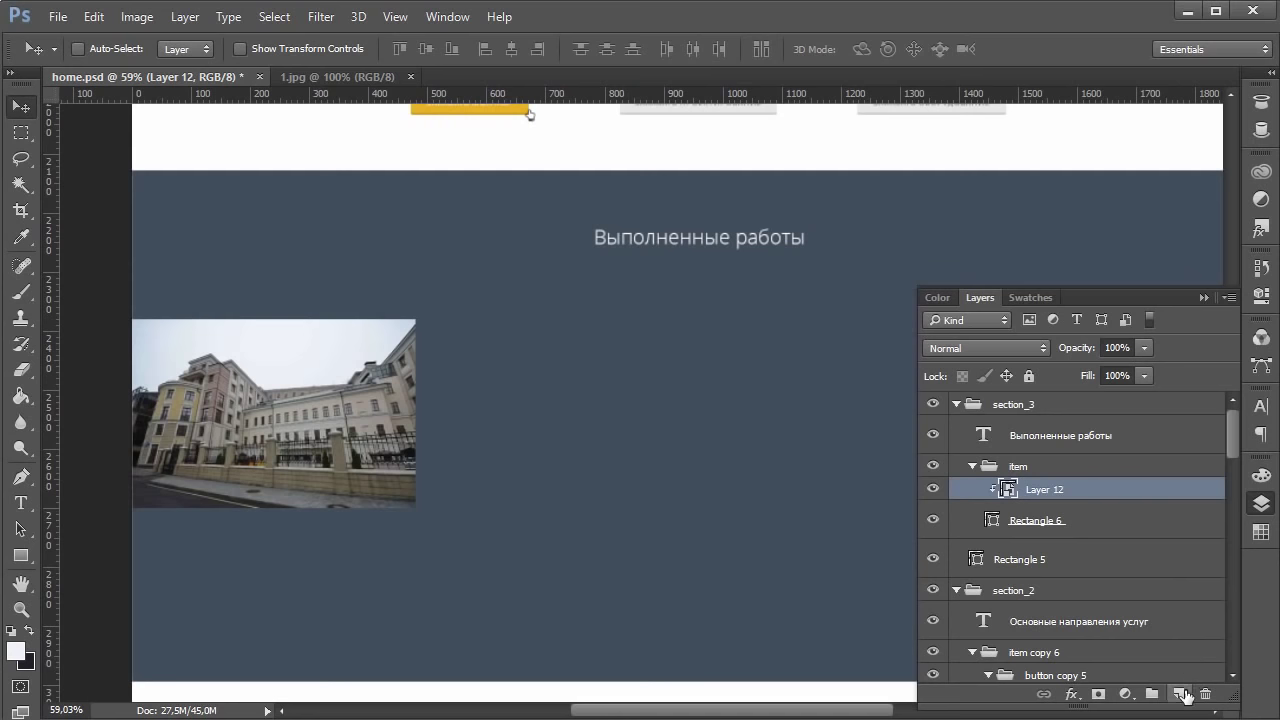
left_click(20, 555)
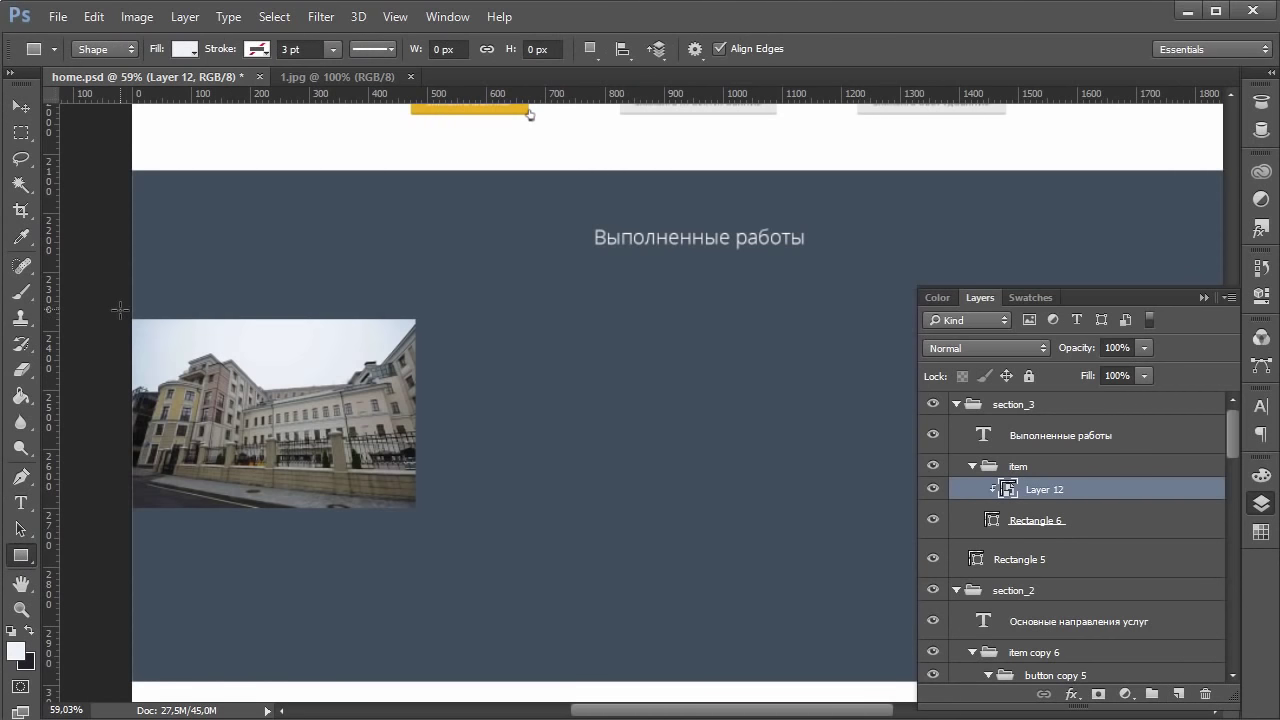
left_click_drag(119, 311, 427, 517)
left_click(1259, 507)
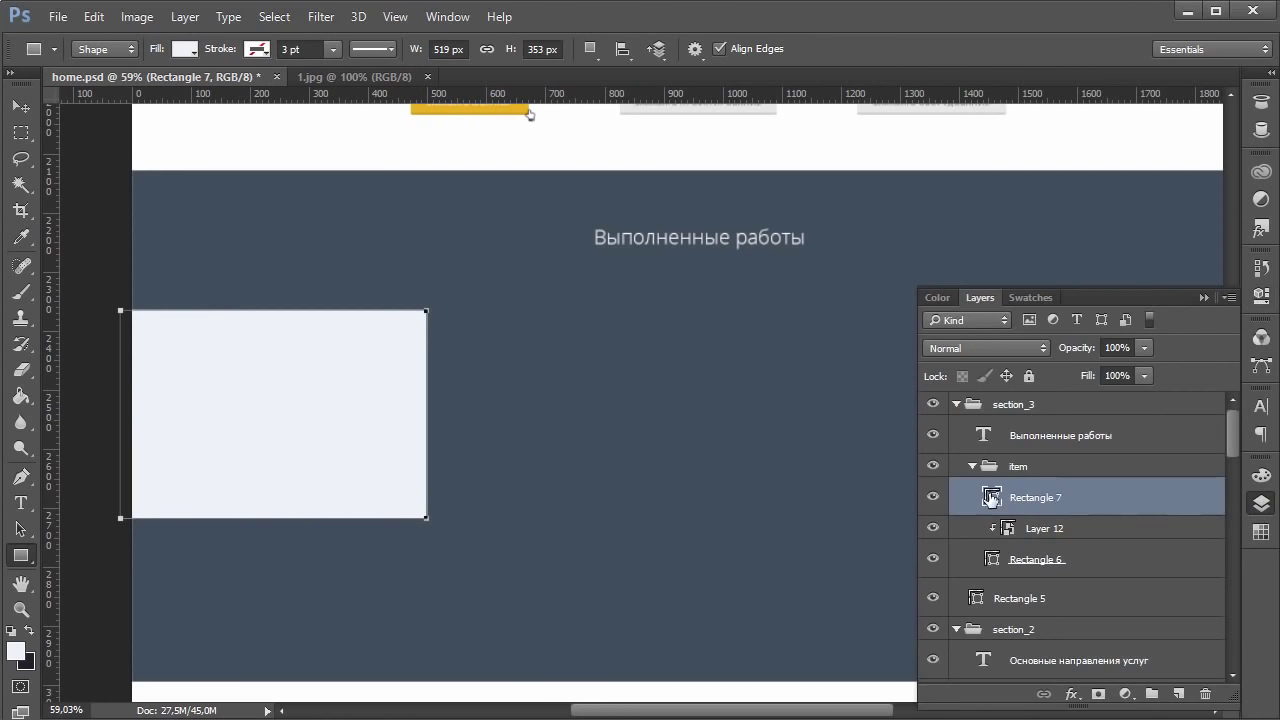
double_click(993, 497)
left_click(462, 248)
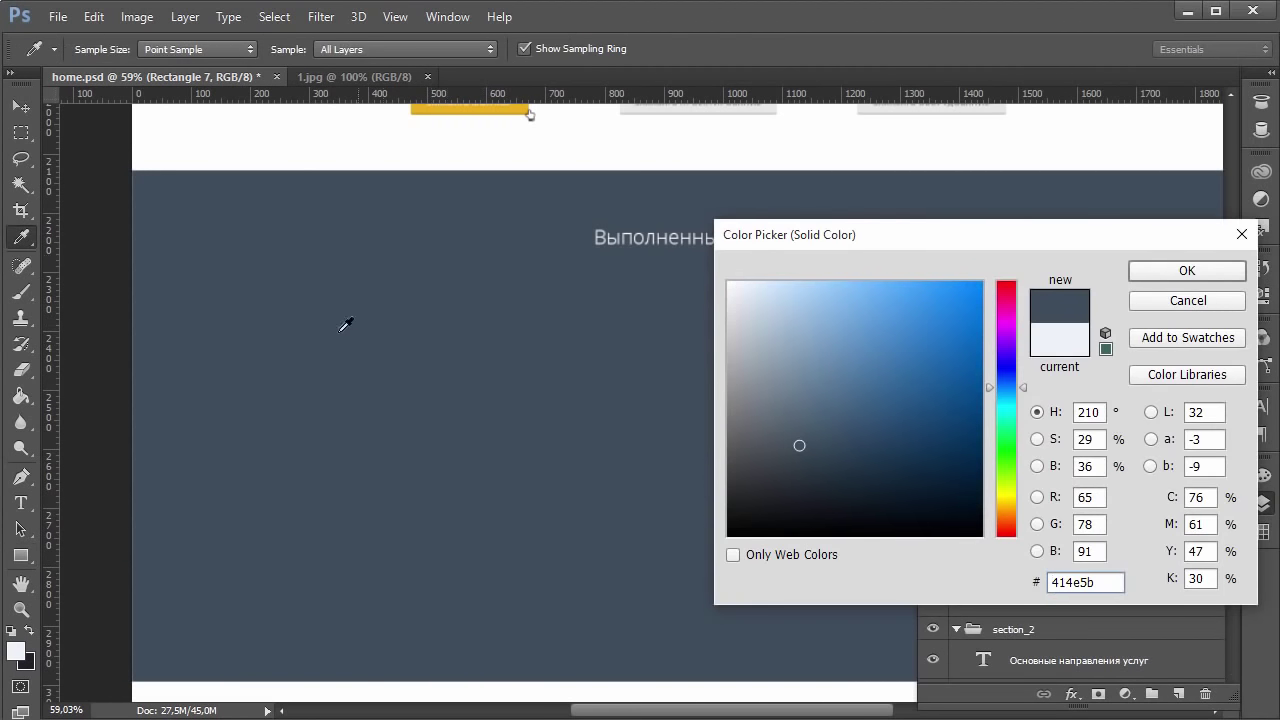
left_click(1186, 270)
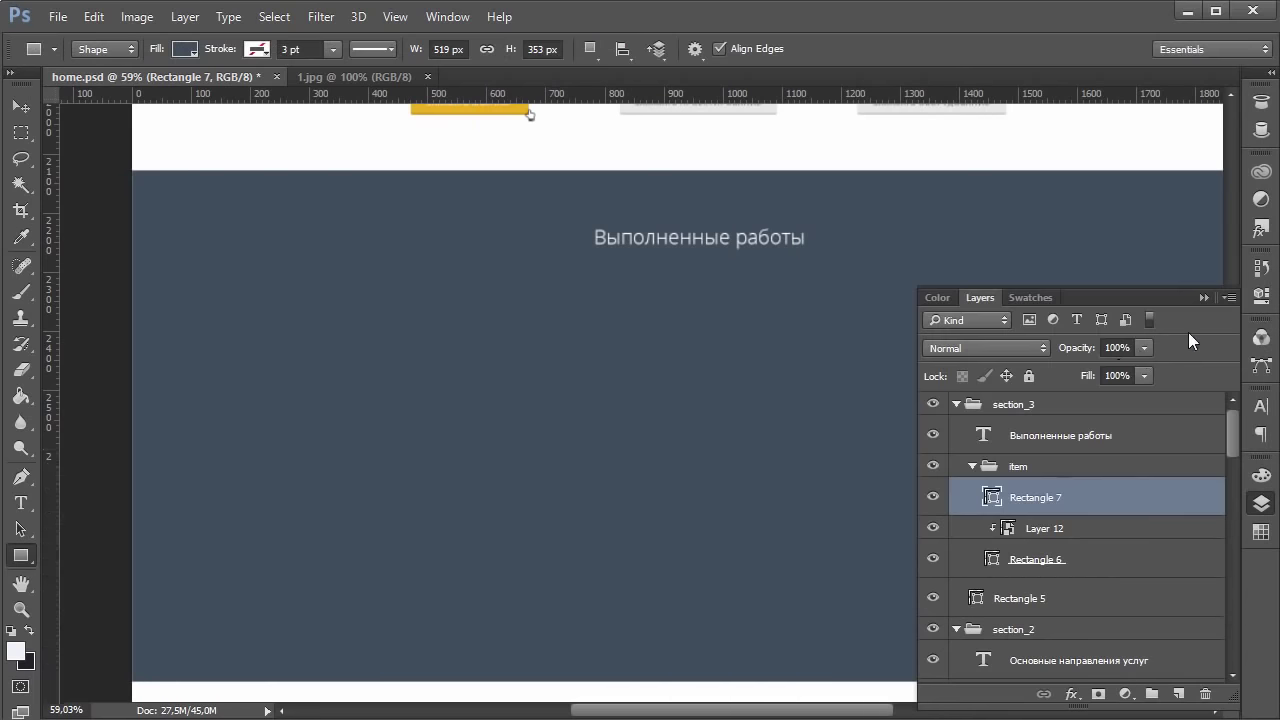
Step: Set the covering rectangle's opacity to 25% and clip it to the item's base rectangle together with the photo
left_click(1118, 348)
type("1")
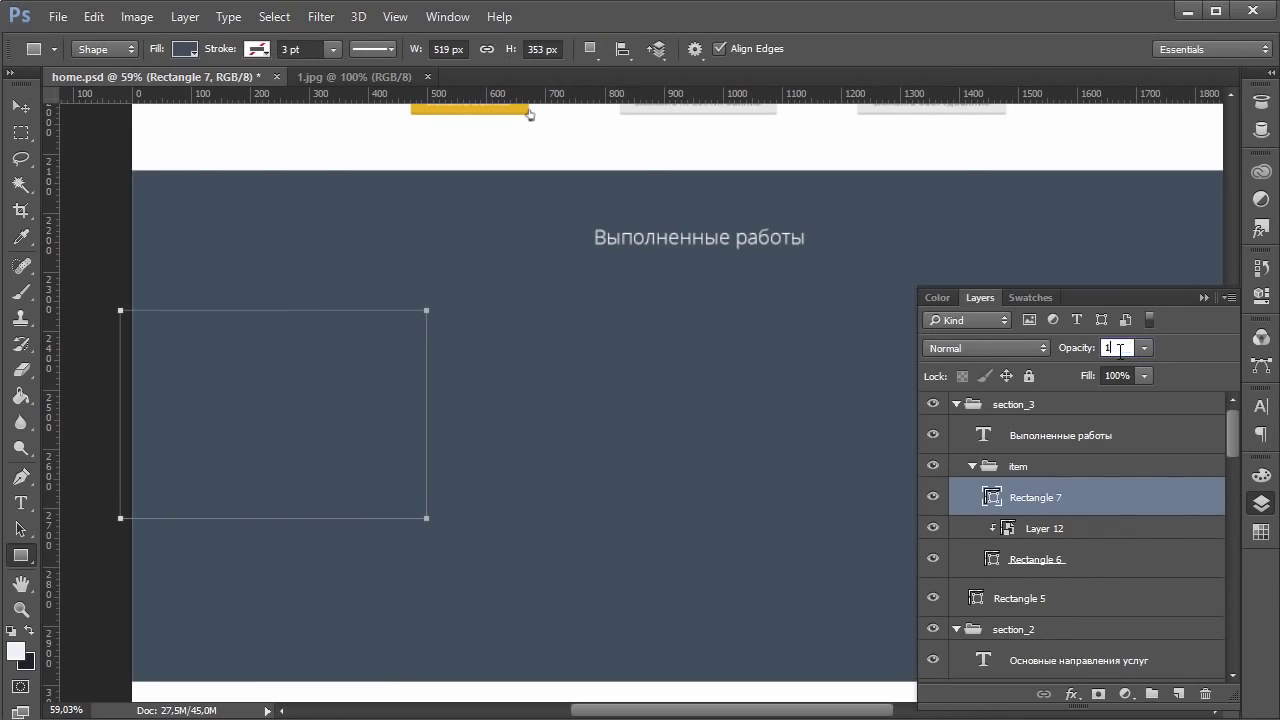
type("5")
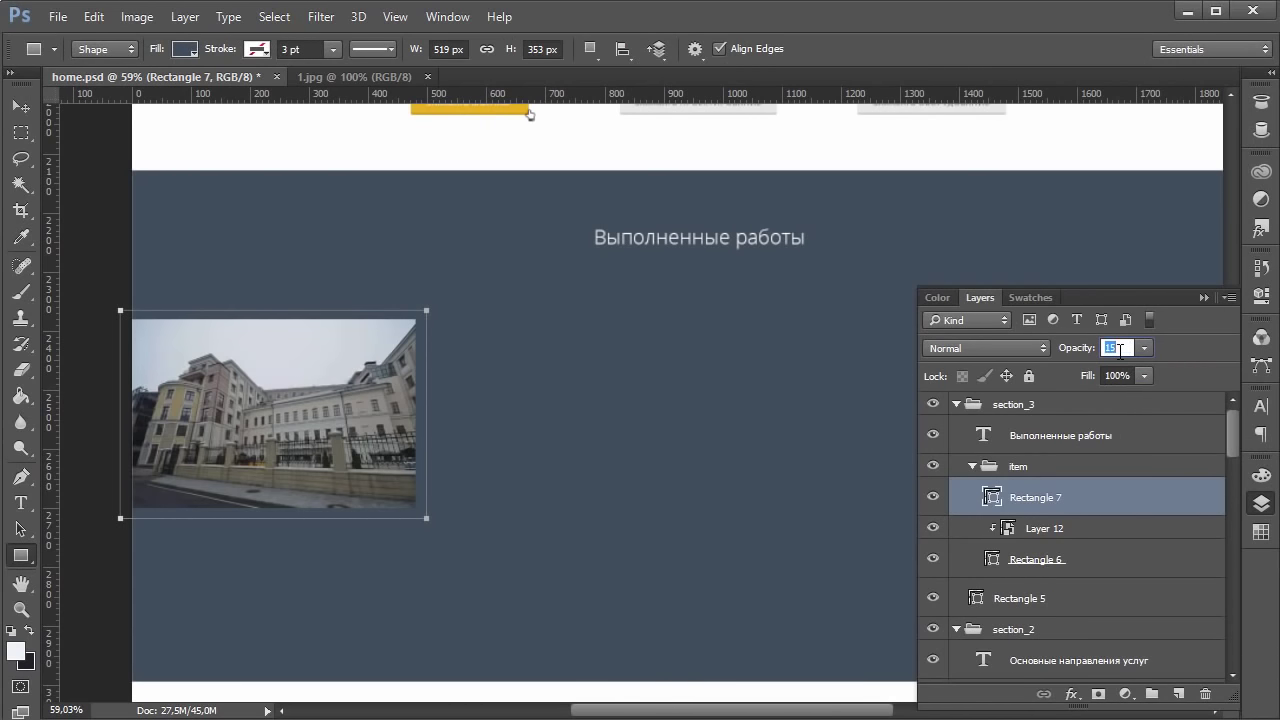
type("25")
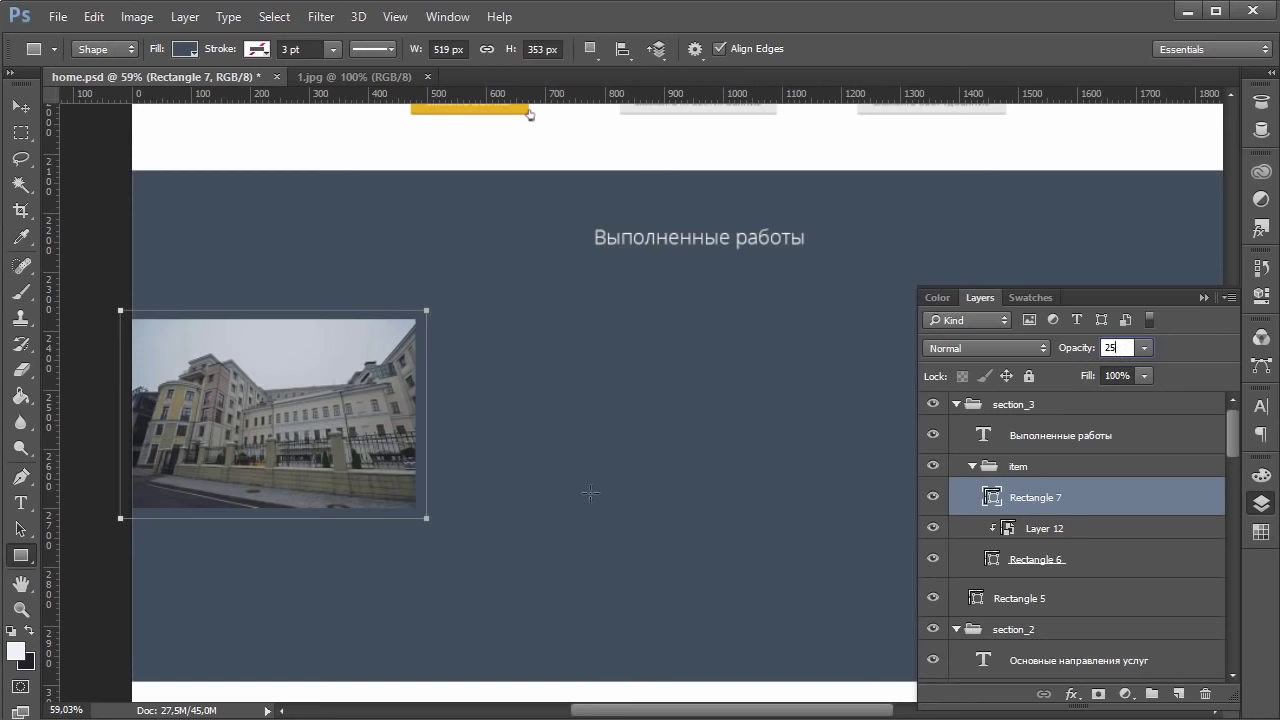
left_click(30, 106)
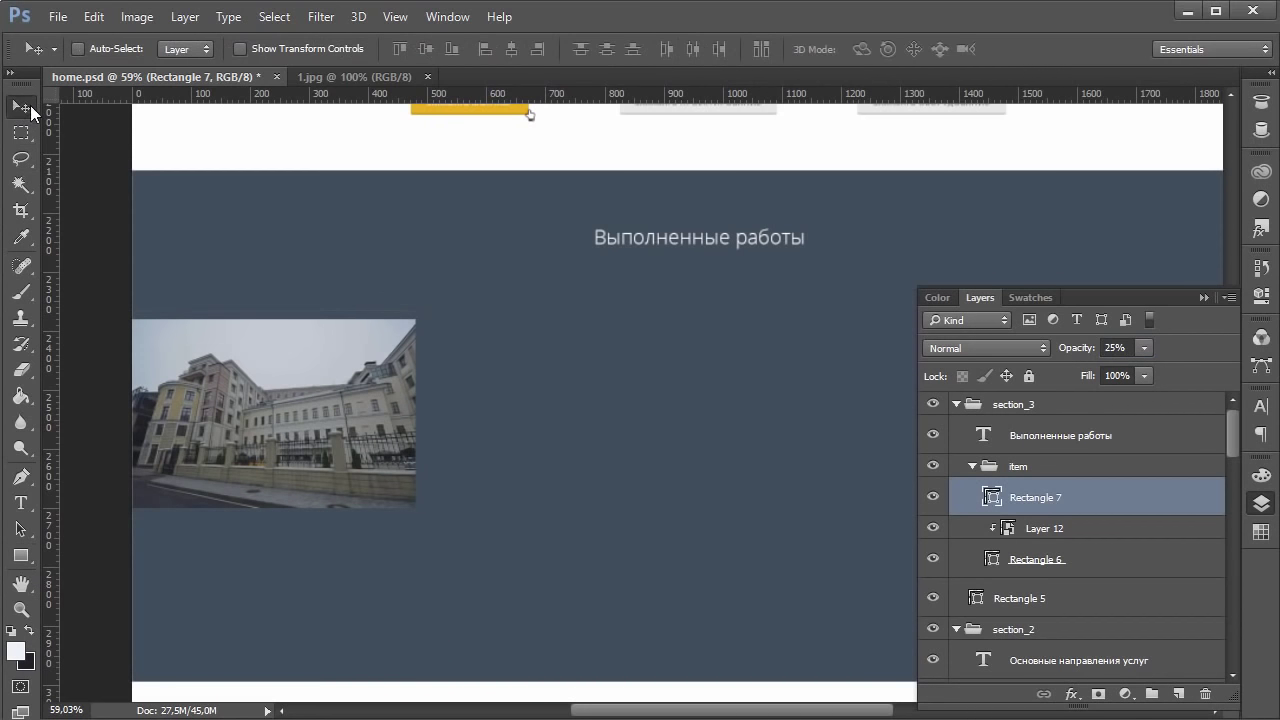
right_click(1104, 508)
left_click(794, 414)
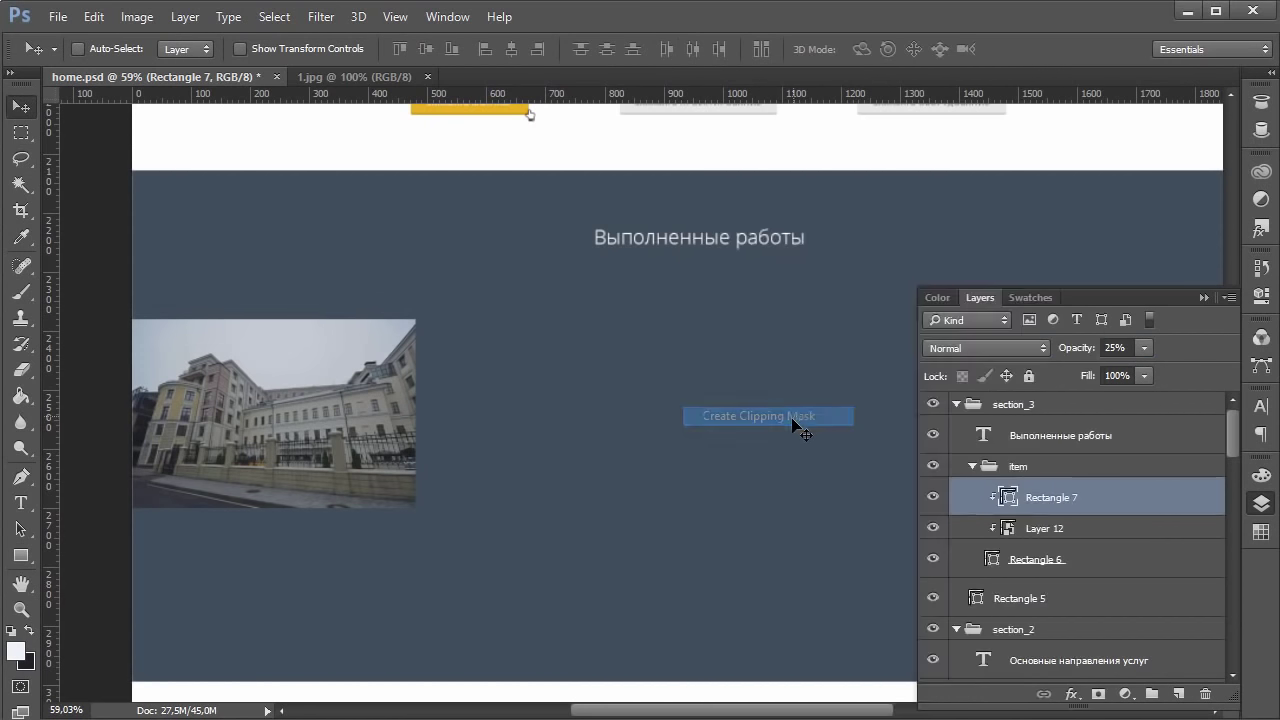
left_click_drag(1049, 498, 1040, 533)
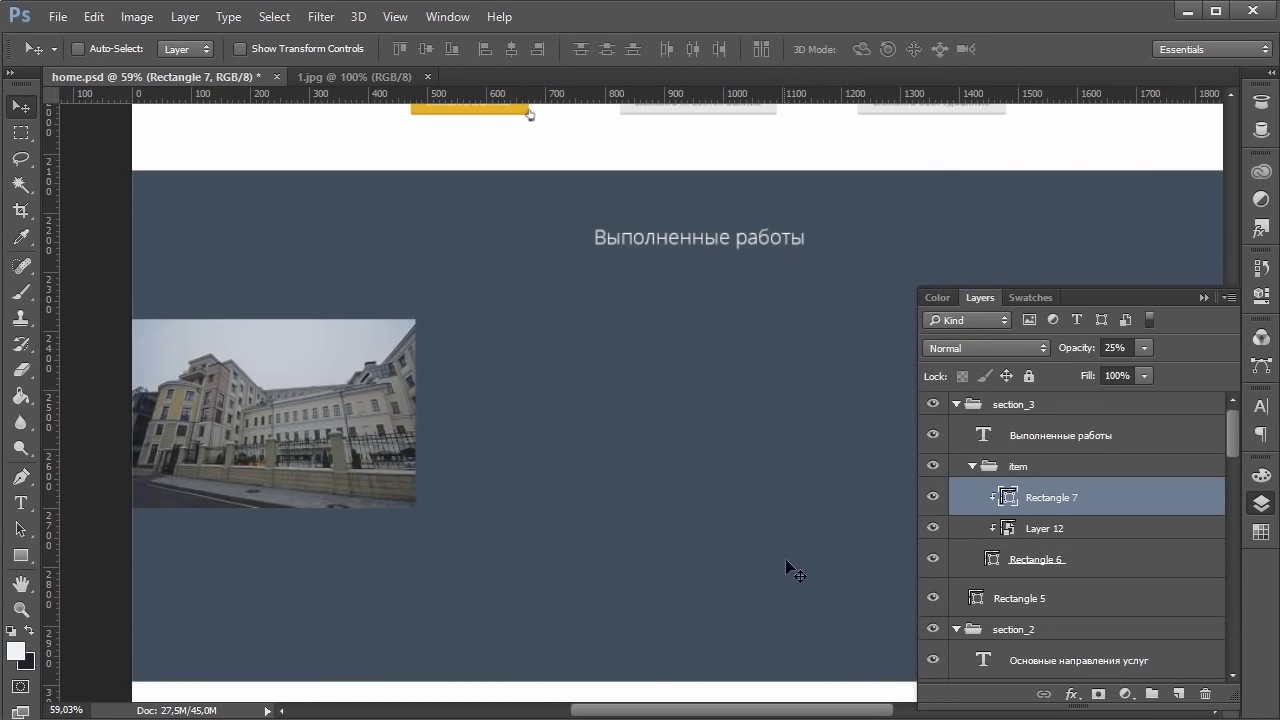
Step: Duplicate the item group and place the copy flush against the right side of the first photo
right_click(1017, 466)
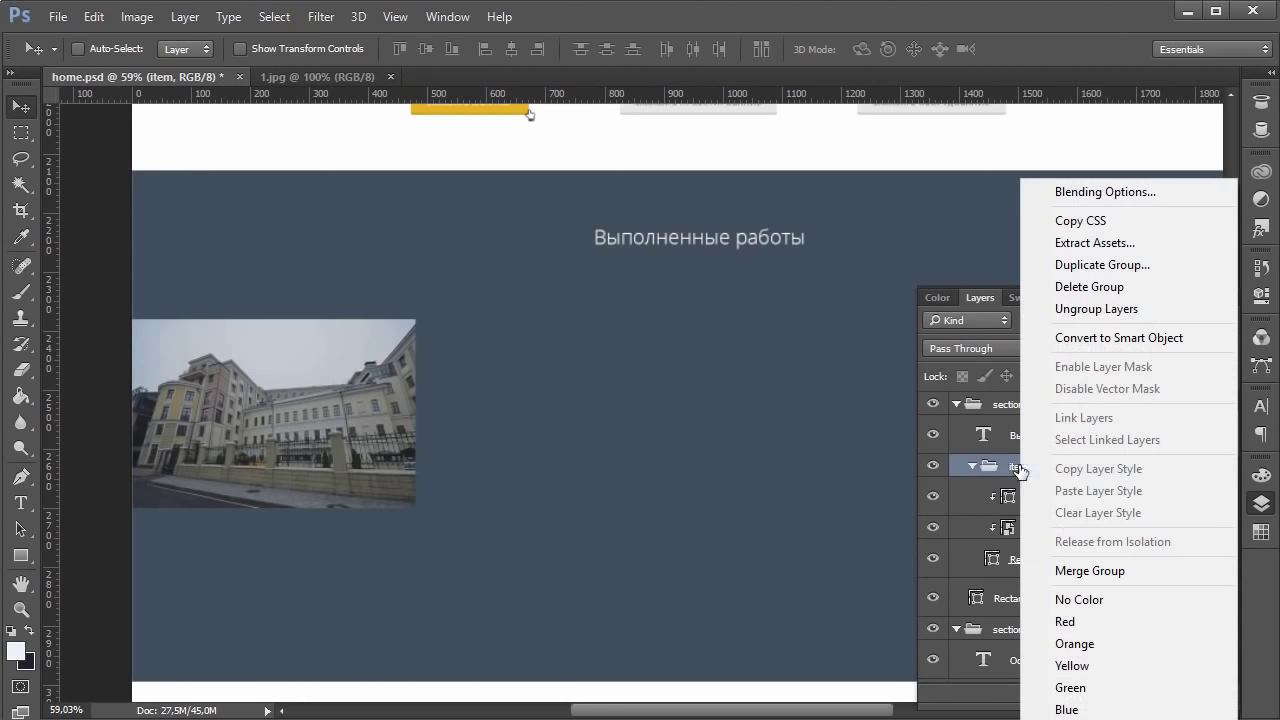
left_click(1103, 265)
left_click(769, 222)
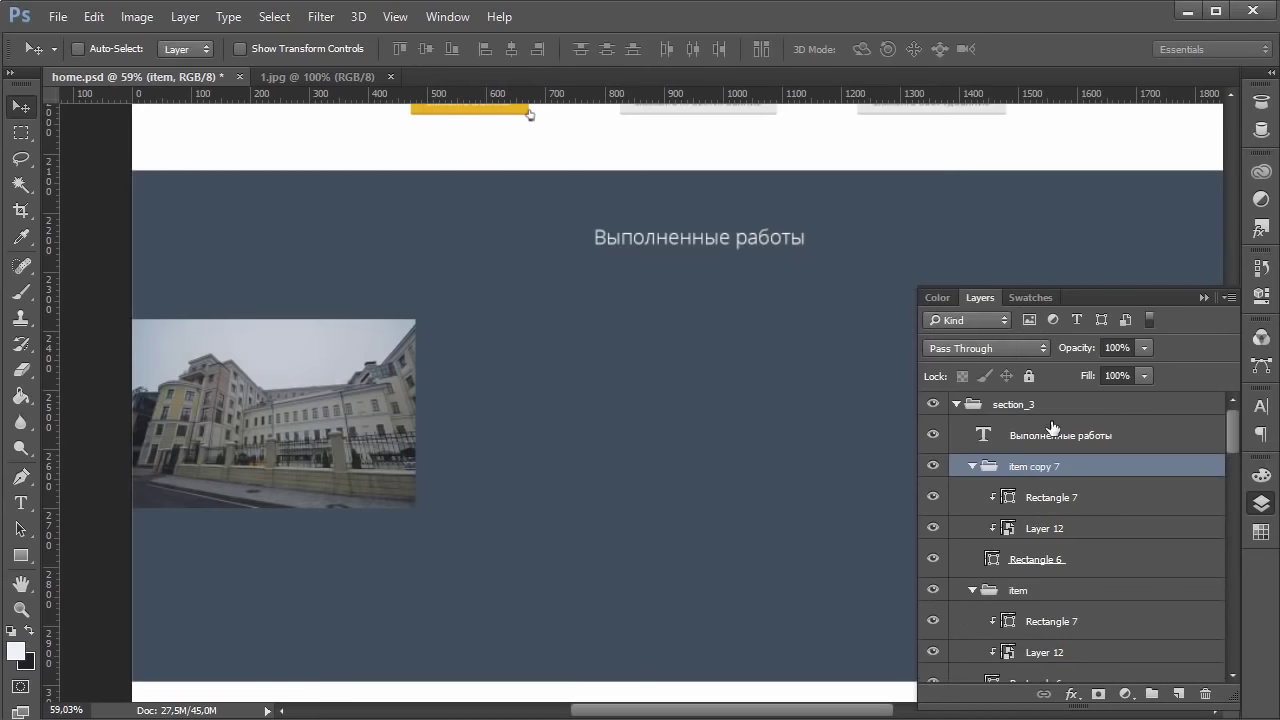
left_click_drag(390, 416, 575, 393)
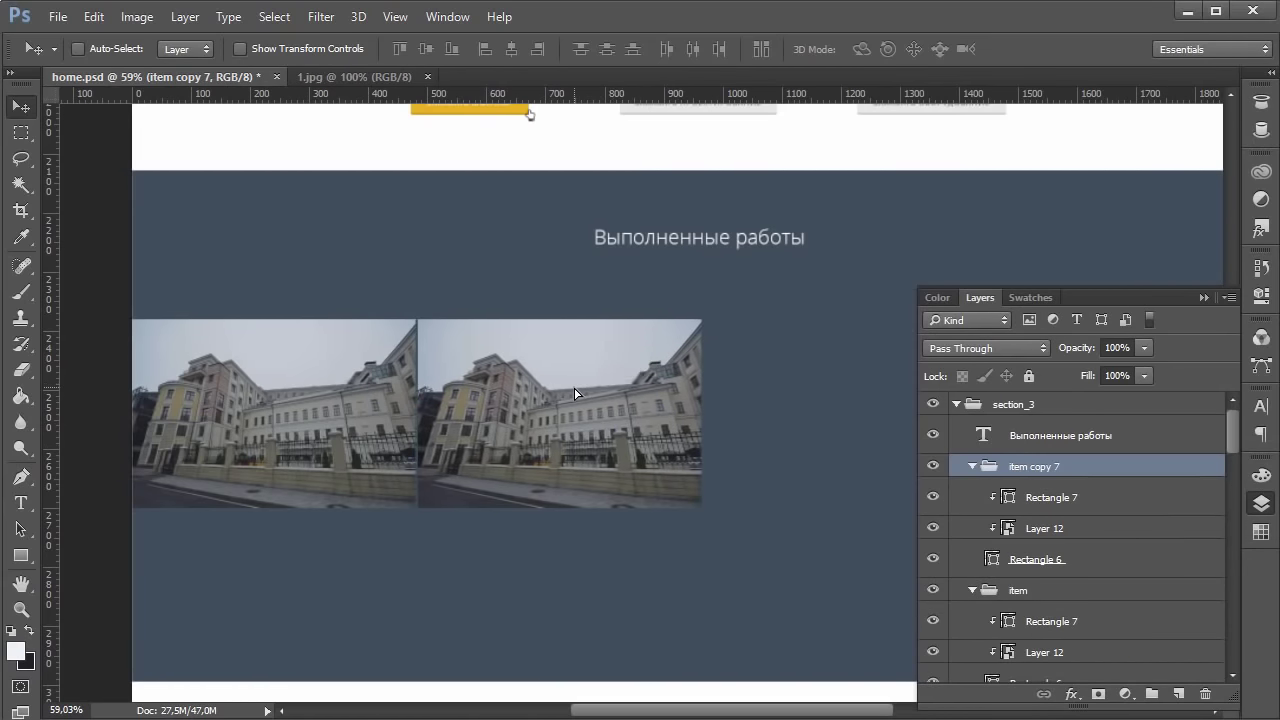
Step: Duplicate the second item group and place the copy as the third photo in the row, flush with the second
scroll(575, 393, "down", 2)
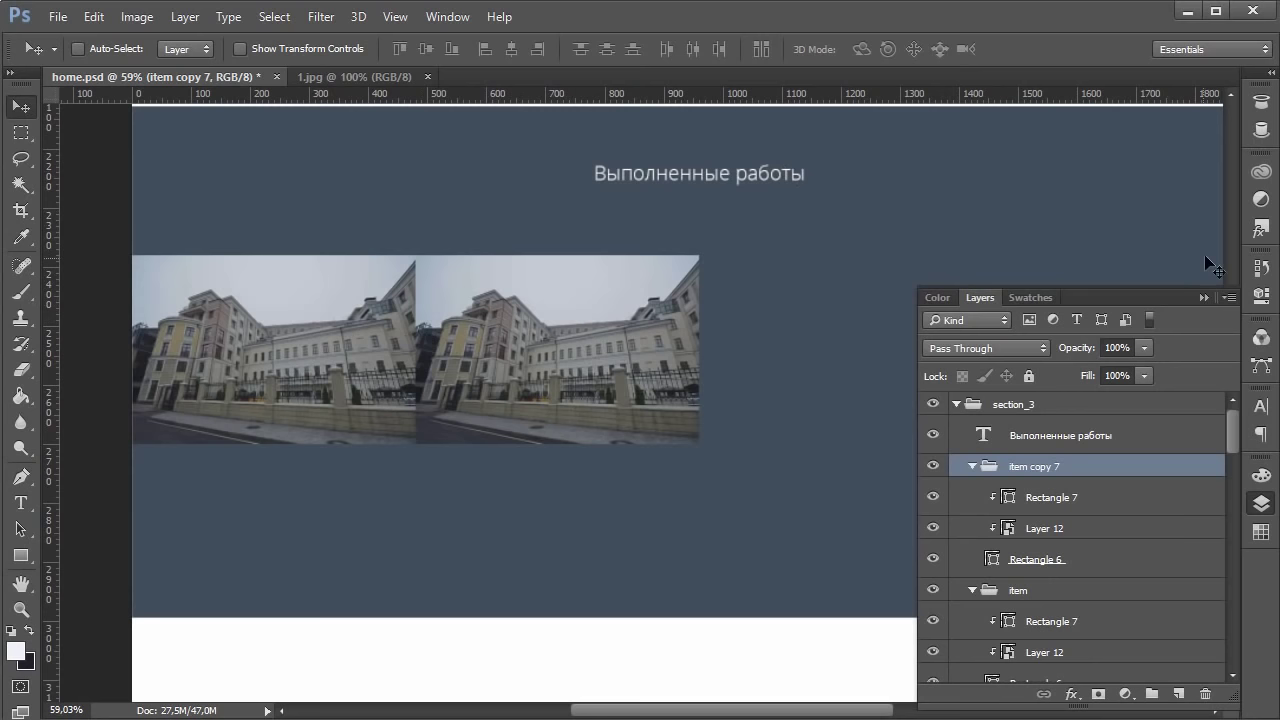
scroll(1168, 198, "down", 1)
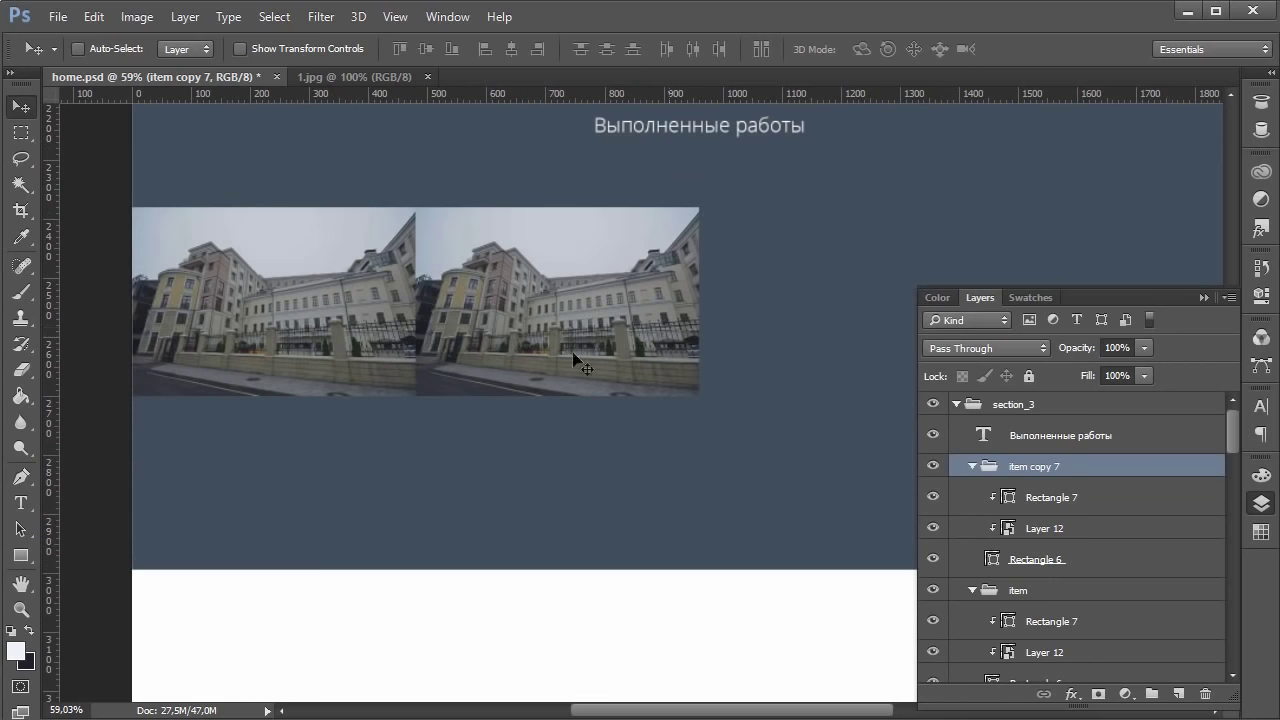
scroll(567, 440, "up", 1)
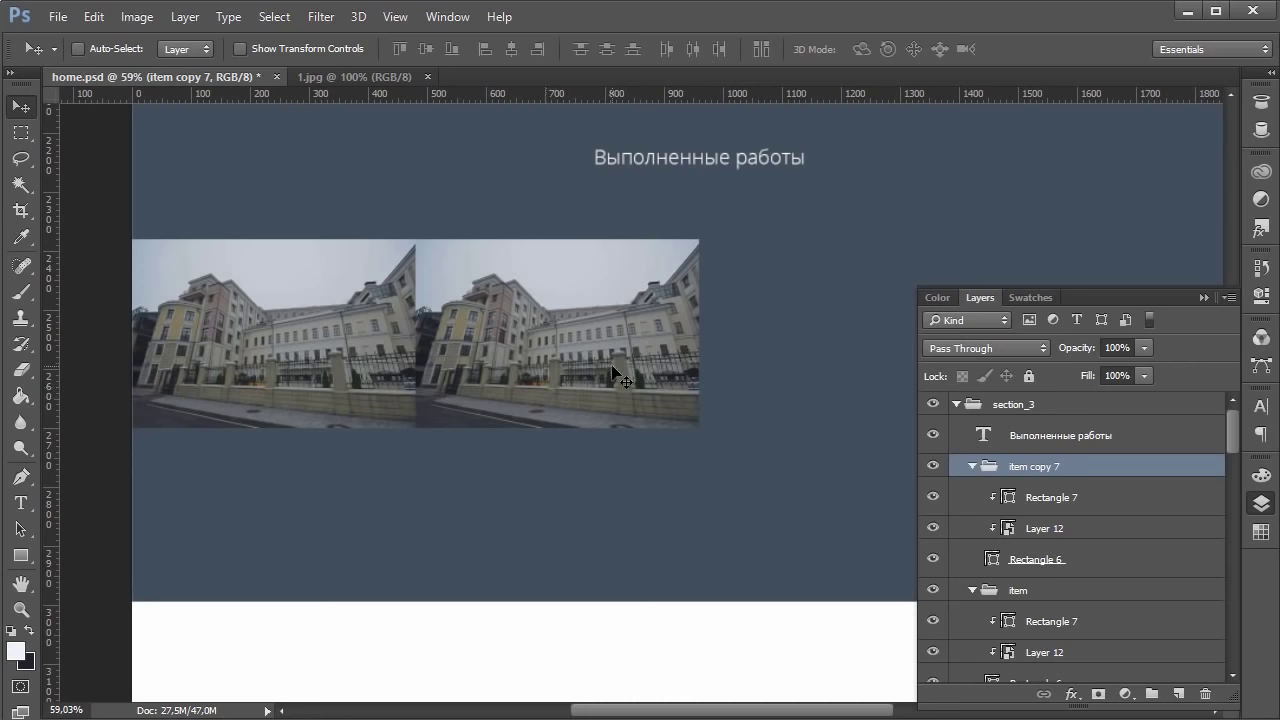
right_click(1082, 470)
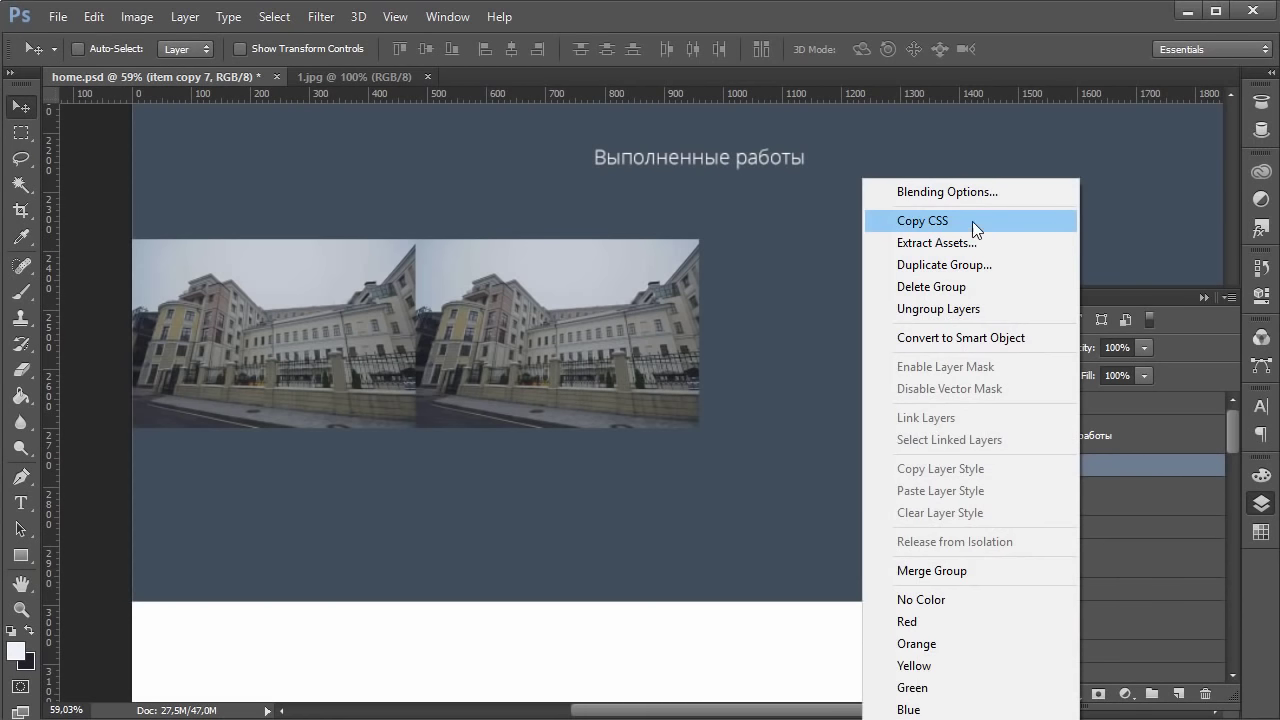
left_click(964, 267)
left_click(770, 223)
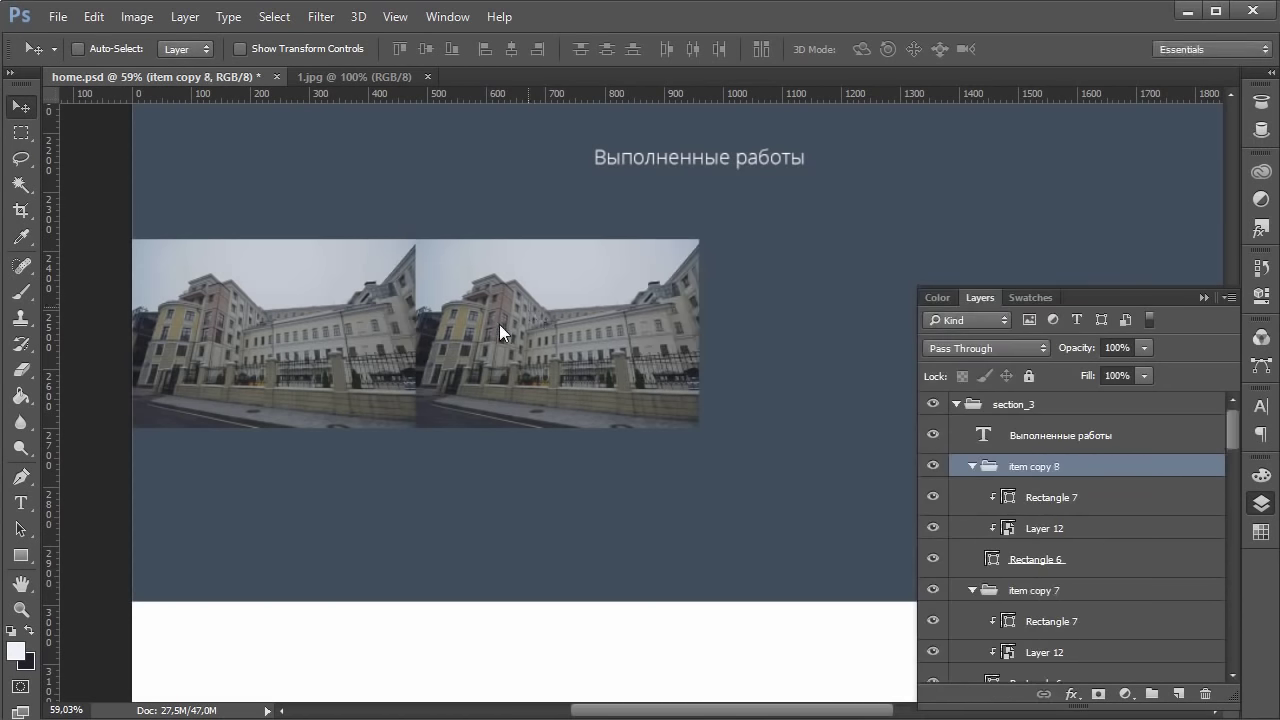
left_click_drag(499, 324, 784, 304)
key("ctrl+1")
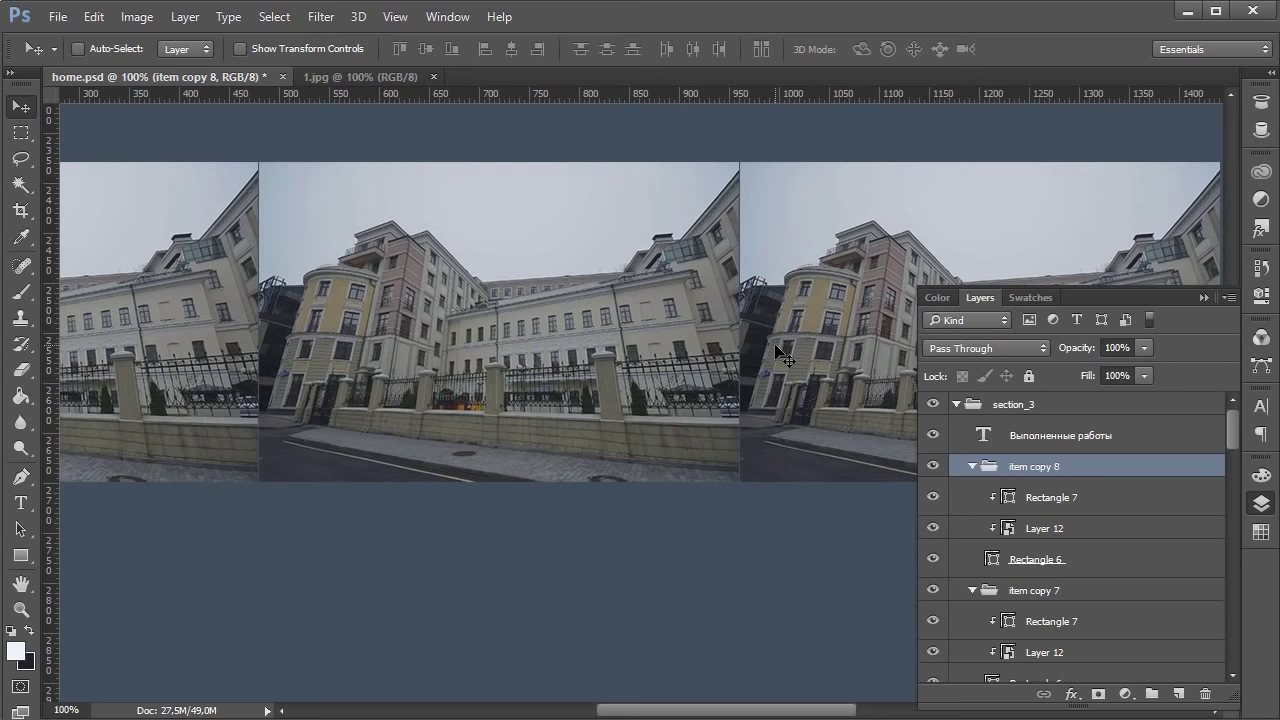
Step: Duplicate the third item group and place the copy as the fourth photo, nudging it flush against the third
left_click_drag(736, 716, 840, 705)
right_click(1058, 478)
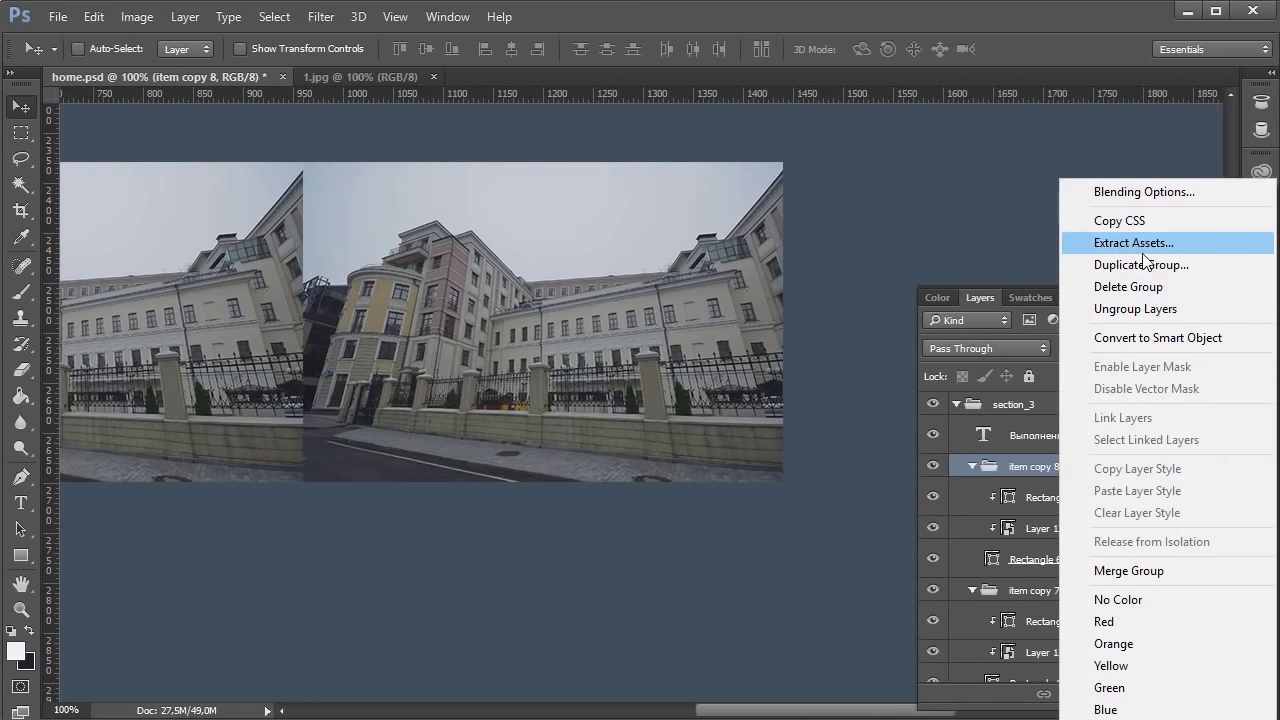
left_click(1085, 263)
left_click(790, 225)
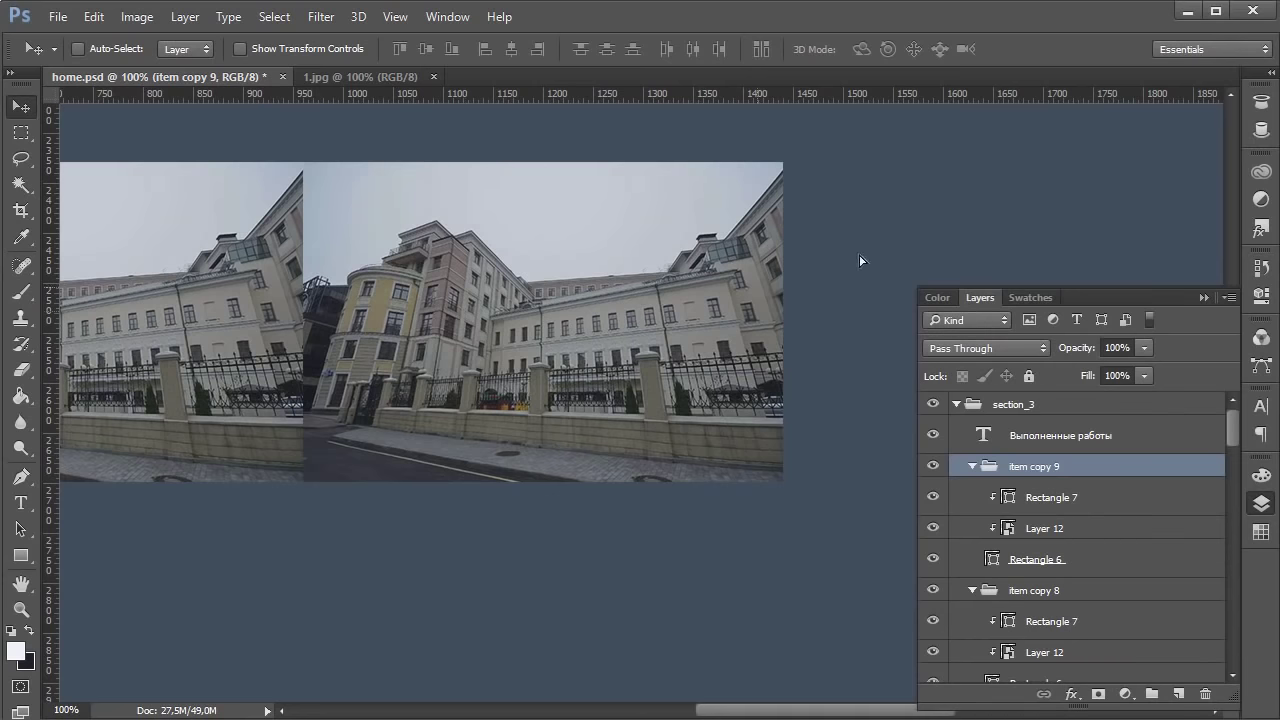
left_click_drag(860, 261, 862, 212)
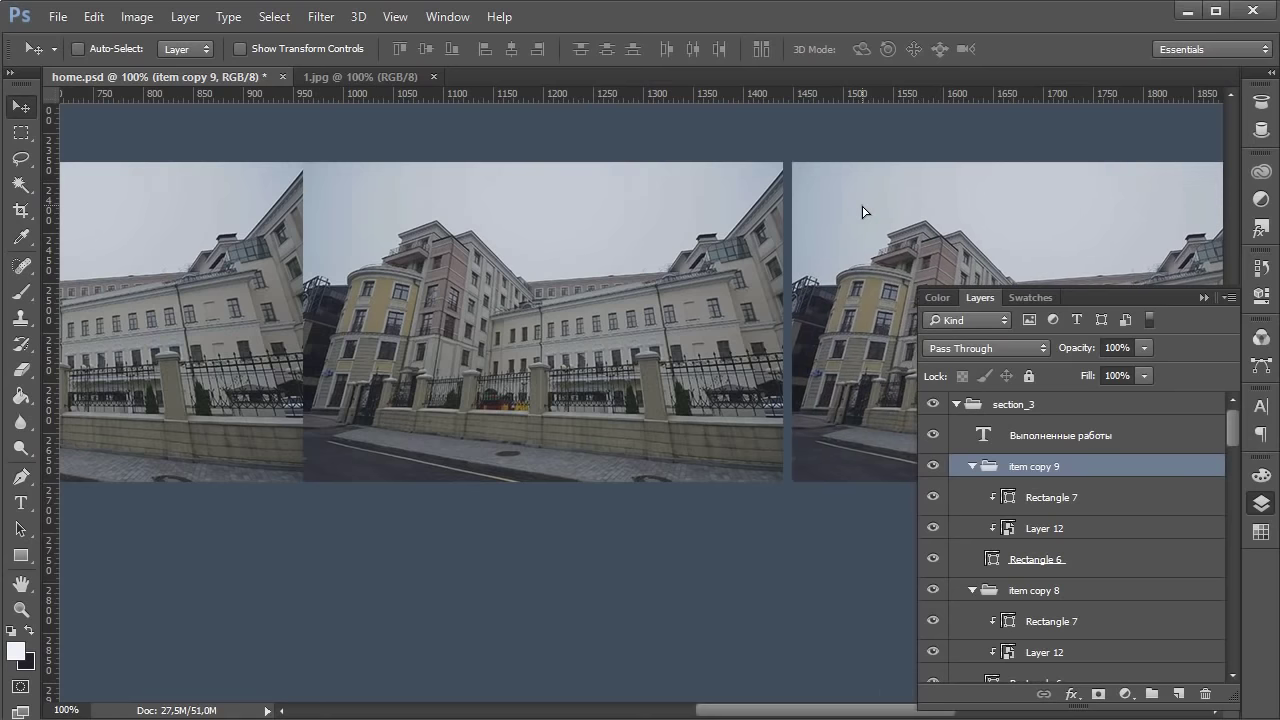
key("Left")
key("Left")
key("Left")
key("Left")
key("Left")
key("Left")
key("Left")
key("Left")
key("Left")
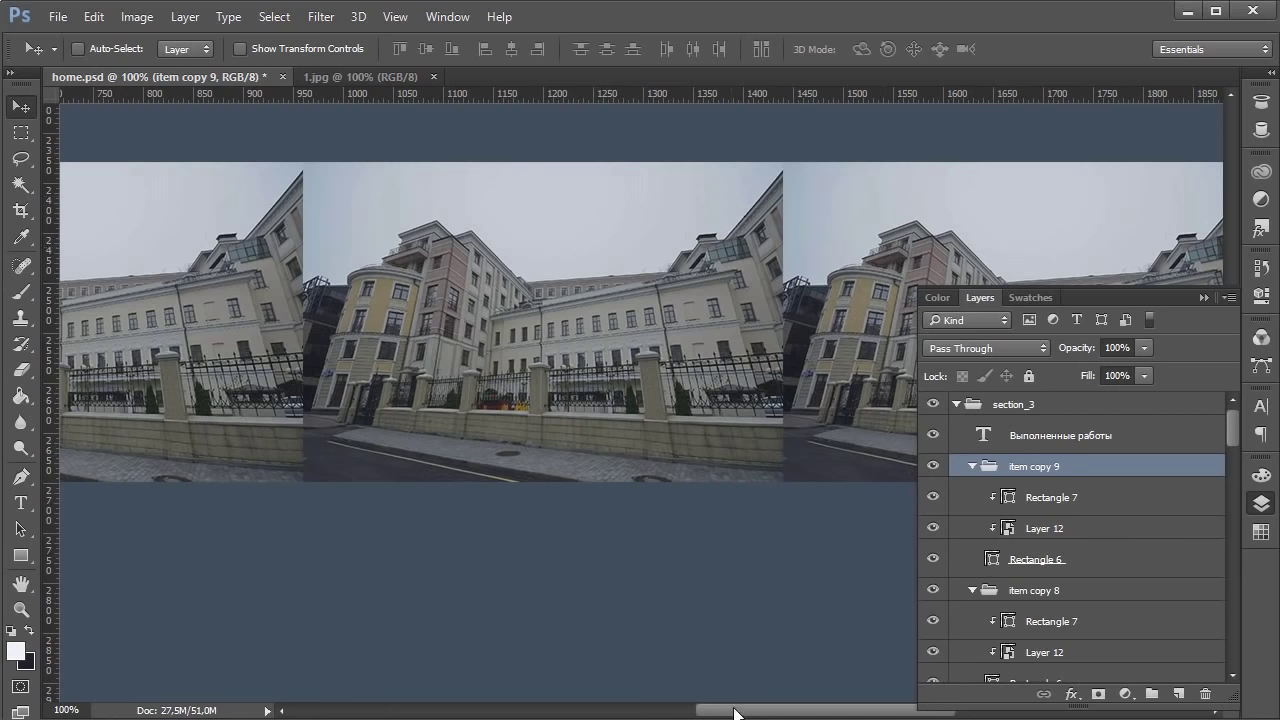
left_click_drag(743, 710, 617, 710)
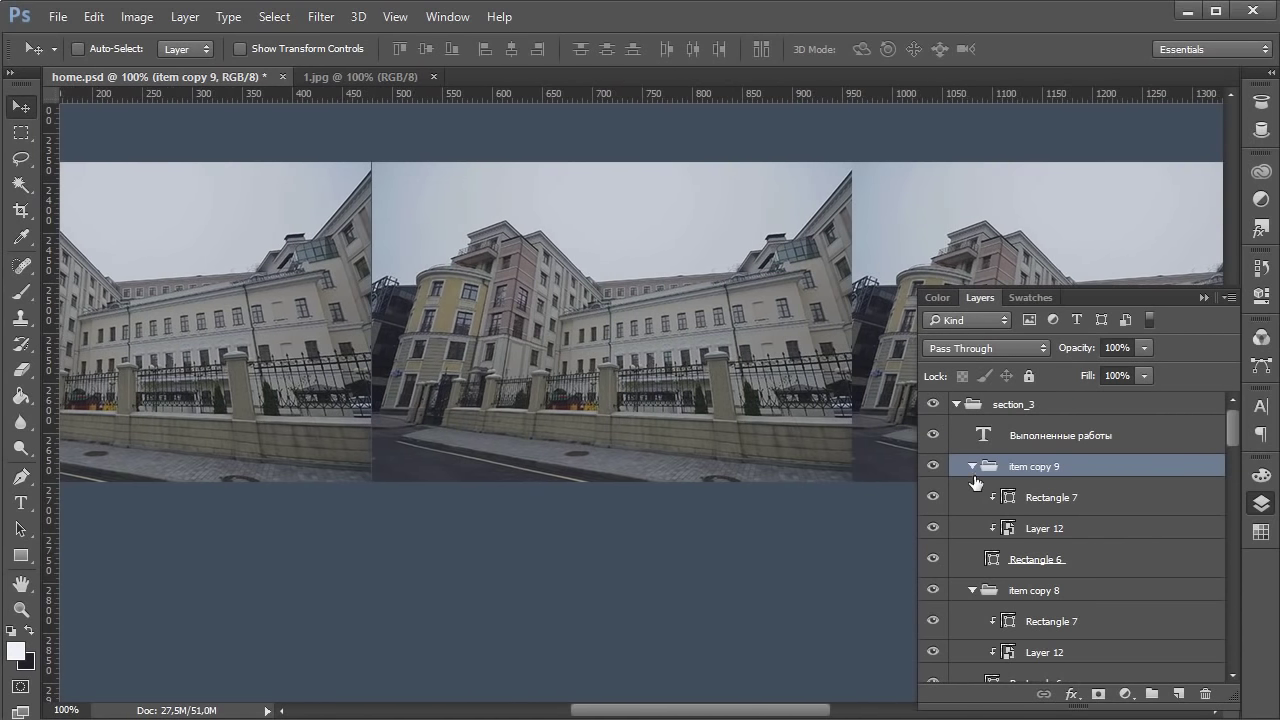
Step: Collapse the four photo item groups in section_3, select them all and duplicate them
left_click(972, 467)
left_click(972, 489)
left_click(972, 512)
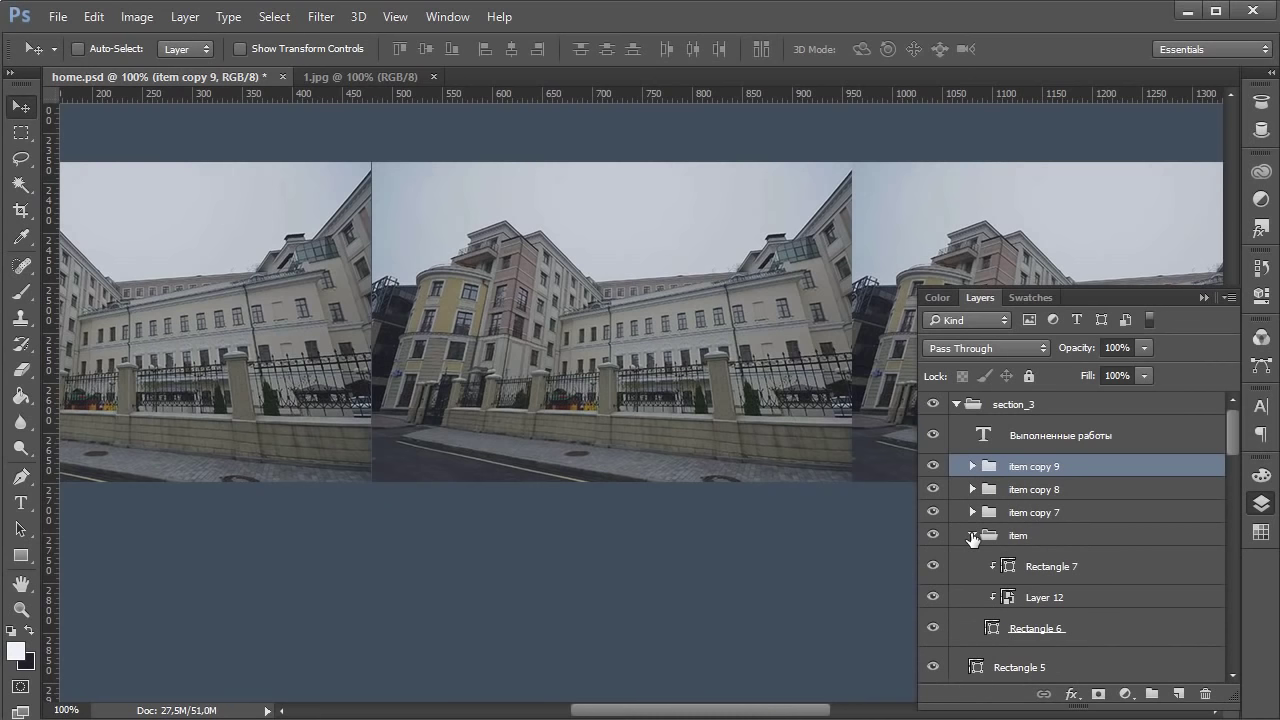
left_click(972, 535)
left_click(1010, 535, "shift")
right_click(1042, 438)
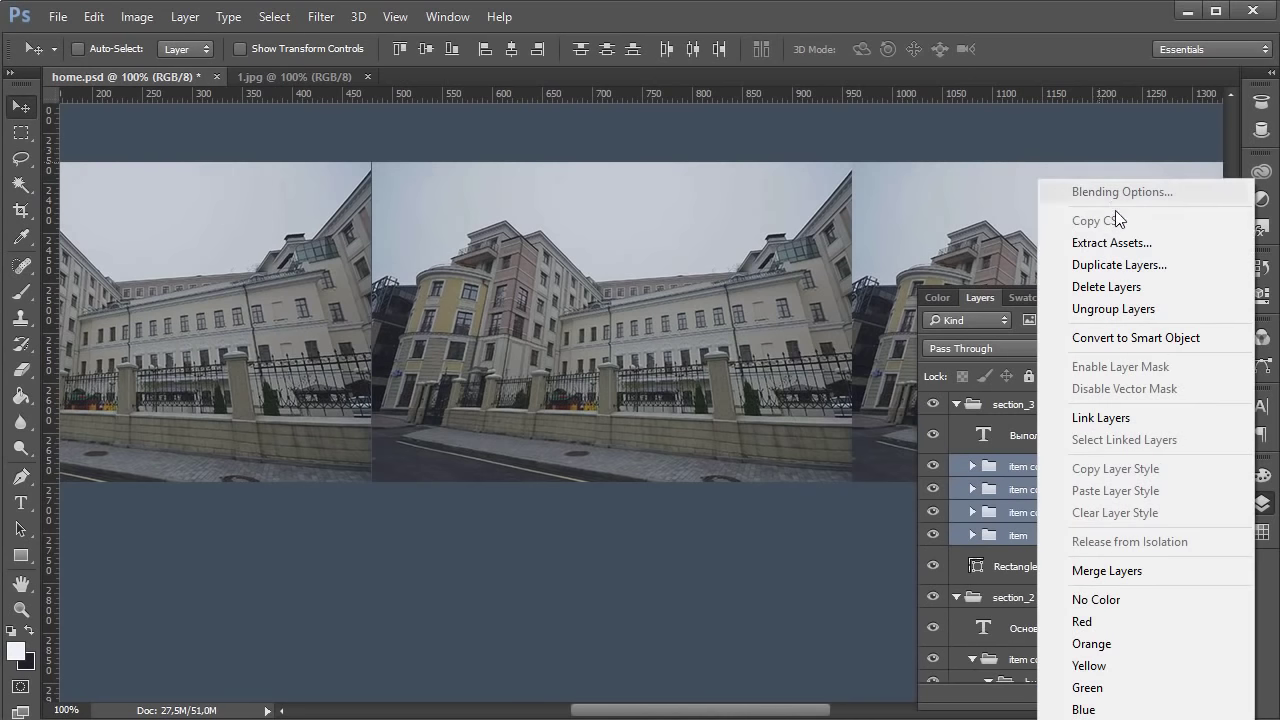
left_click(1118, 264)
left_click(771, 224)
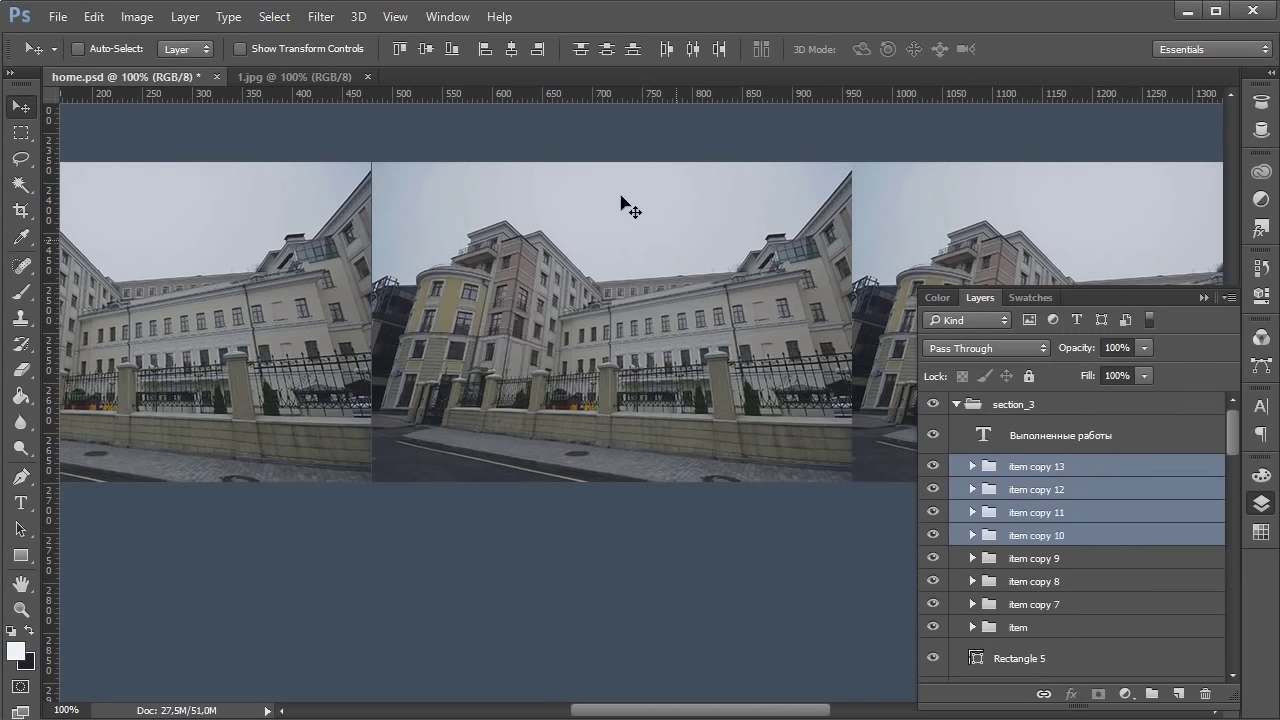
Step: Move the four duplicated item groups straight down to form a second photo row flush beneath the first
key("shift+Down")
key("shift+Down")
key("shift+Down")
key("shift+Down")
key("shift+Down")
key("shift+Down")
key("shift+Down")
key("shift+Down")
key("shift+Down")
key("shift+Down")
key("shift+Down")
key("shift+Down")
key("shift+Down")
key("shift+Down")
key("shift+Down")
key("shift+Down")
key("shift+Down")
key("shift+Down")
key("shift+Down")
key("shift+Down")
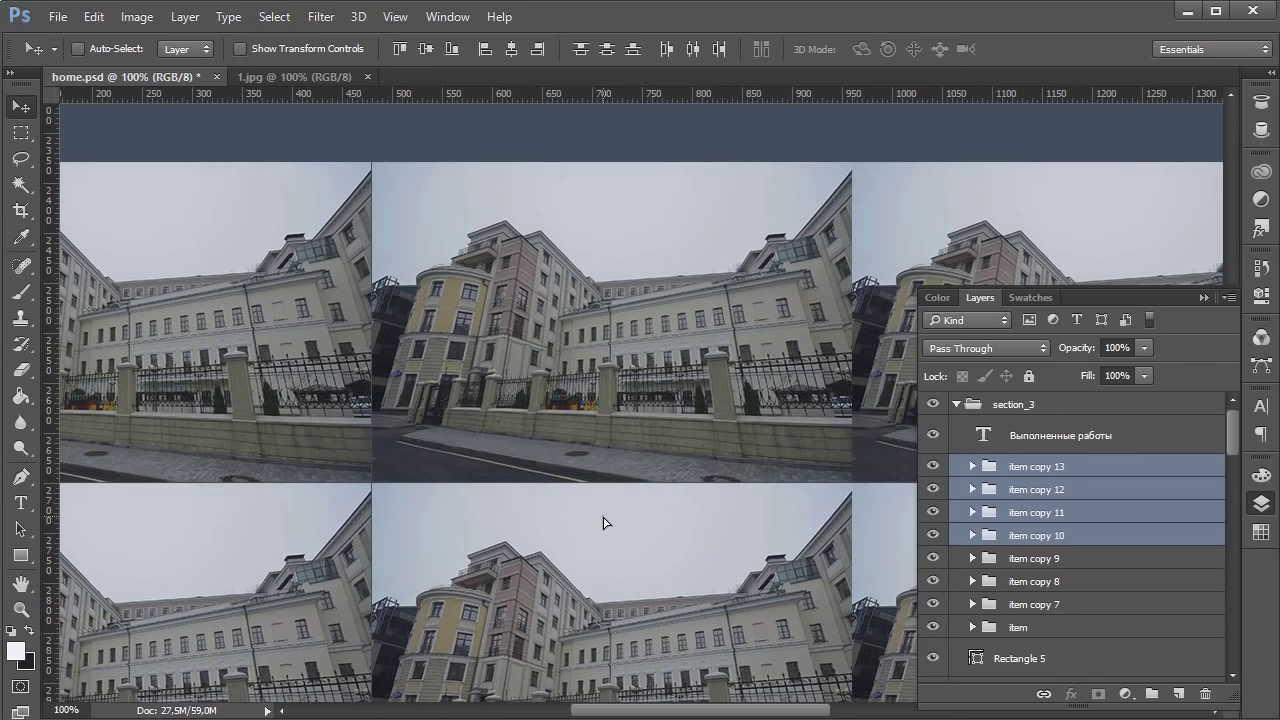
Step: Recolor the overlay rectangle of the first photo in the upper row to white (ffffff)
left_click_drag(792, 716, 717, 716)
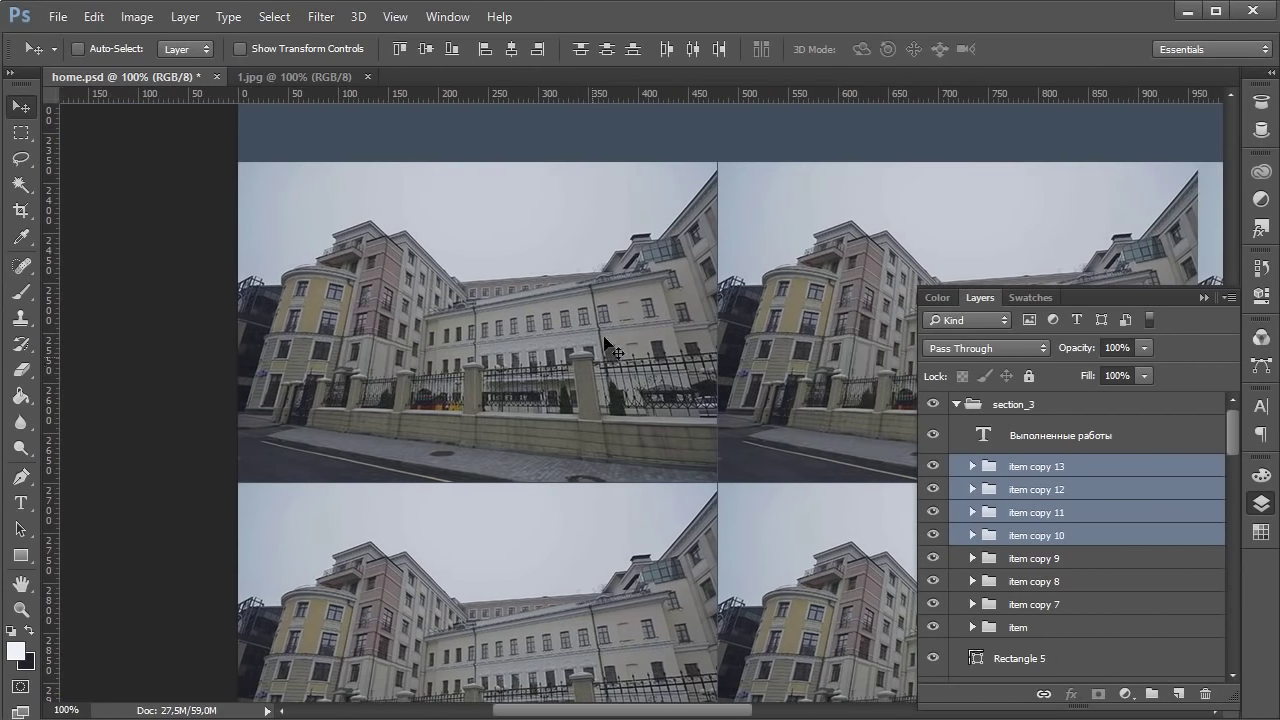
scroll(630, 442, "up", 1)
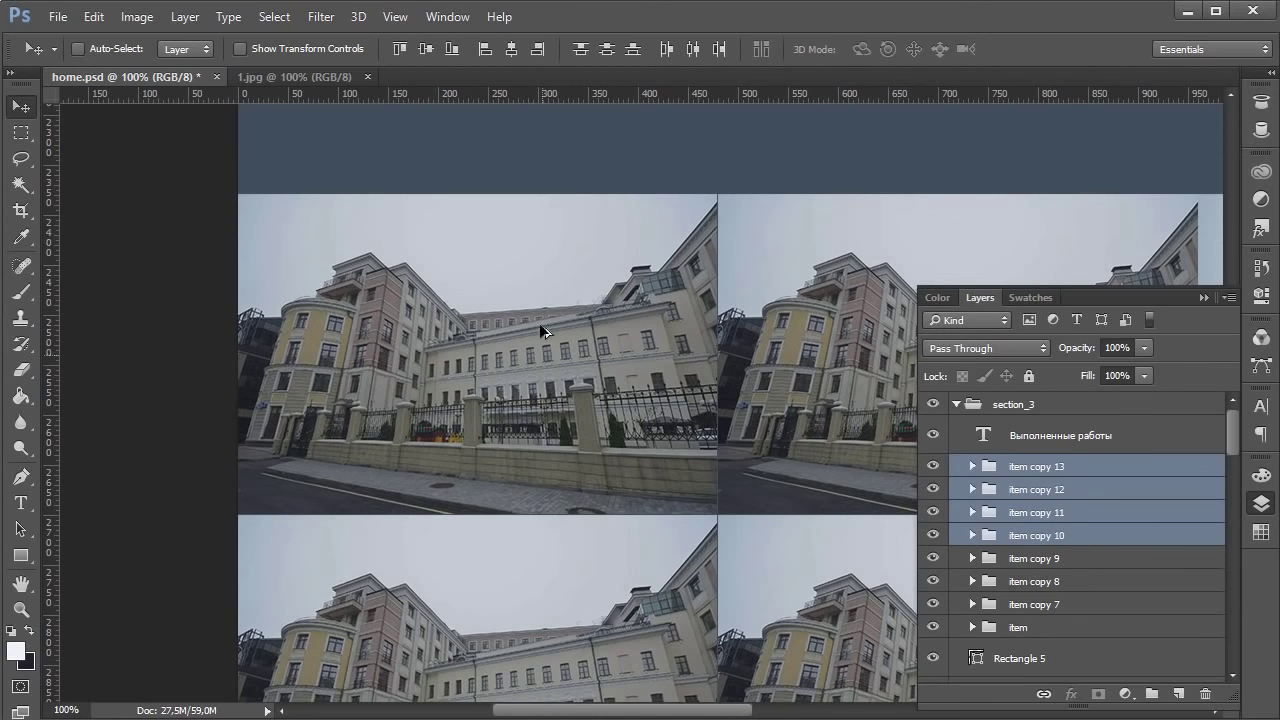
left_click(536, 298, "ctrl")
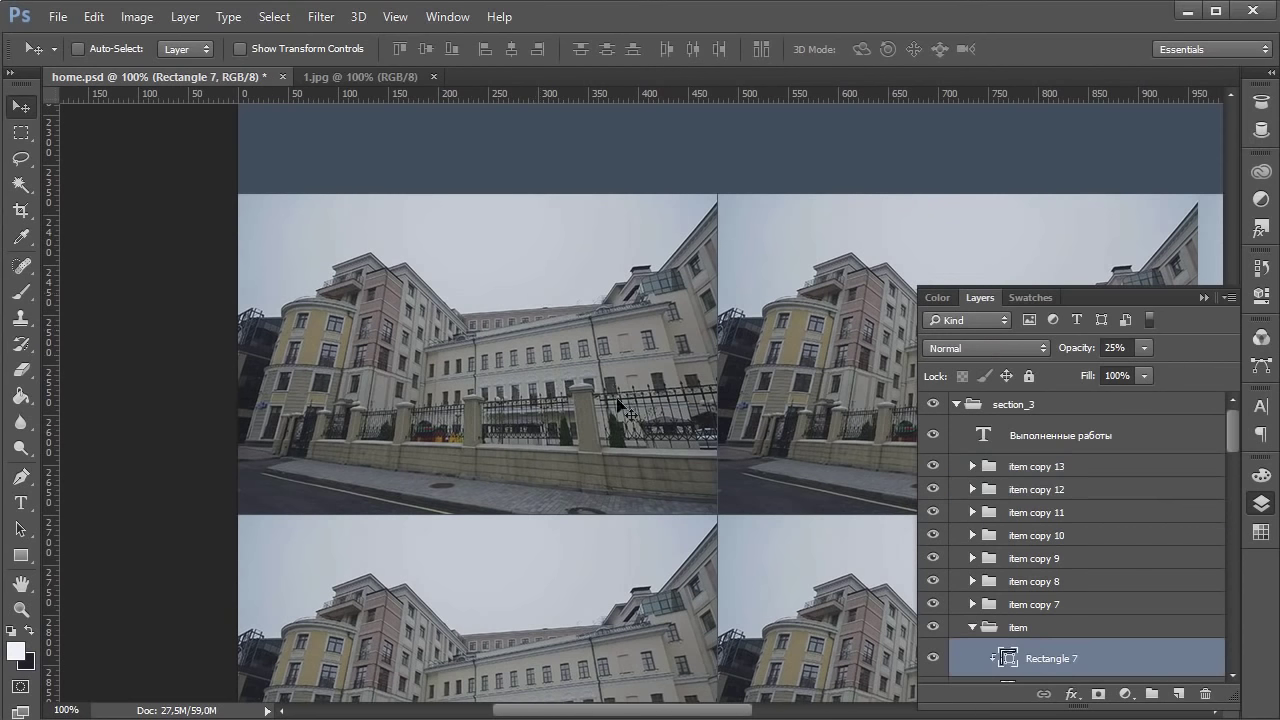
scroll(1070, 648, "down", 2)
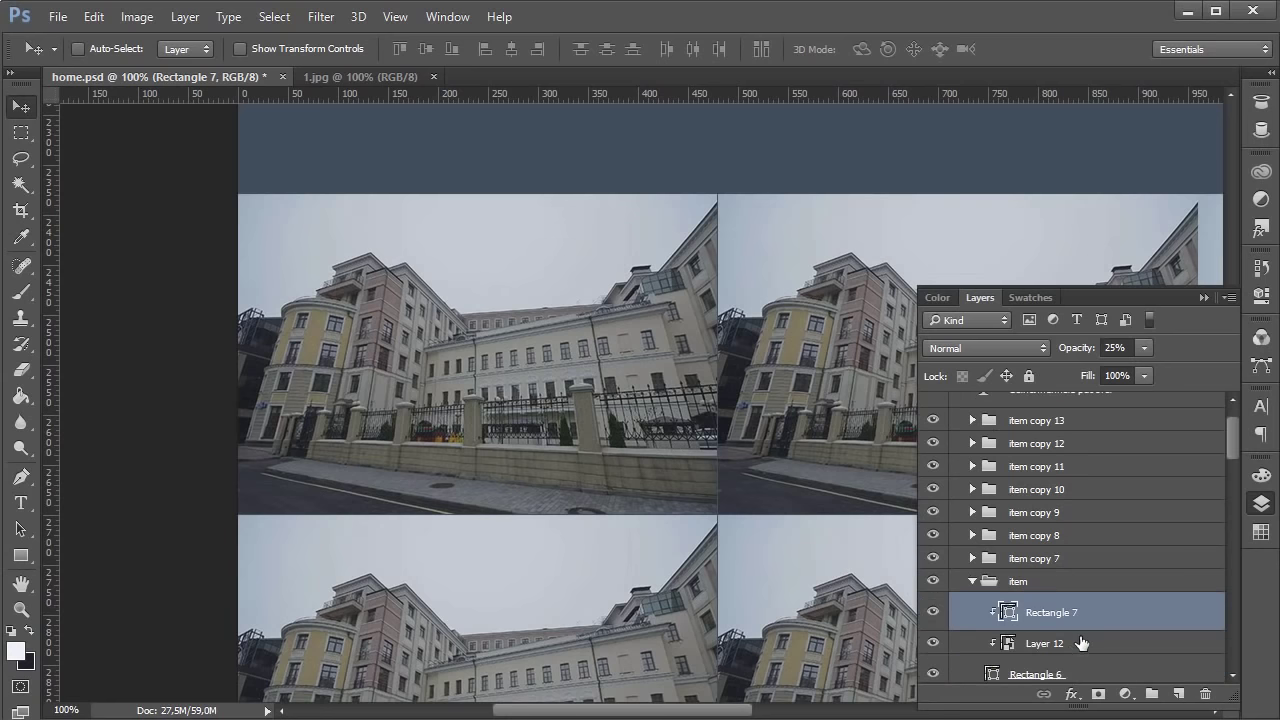
left_click(933, 611)
left_click(933, 611)
double_click(1010, 616)
type("ffffff")
left_click(1157, 268)
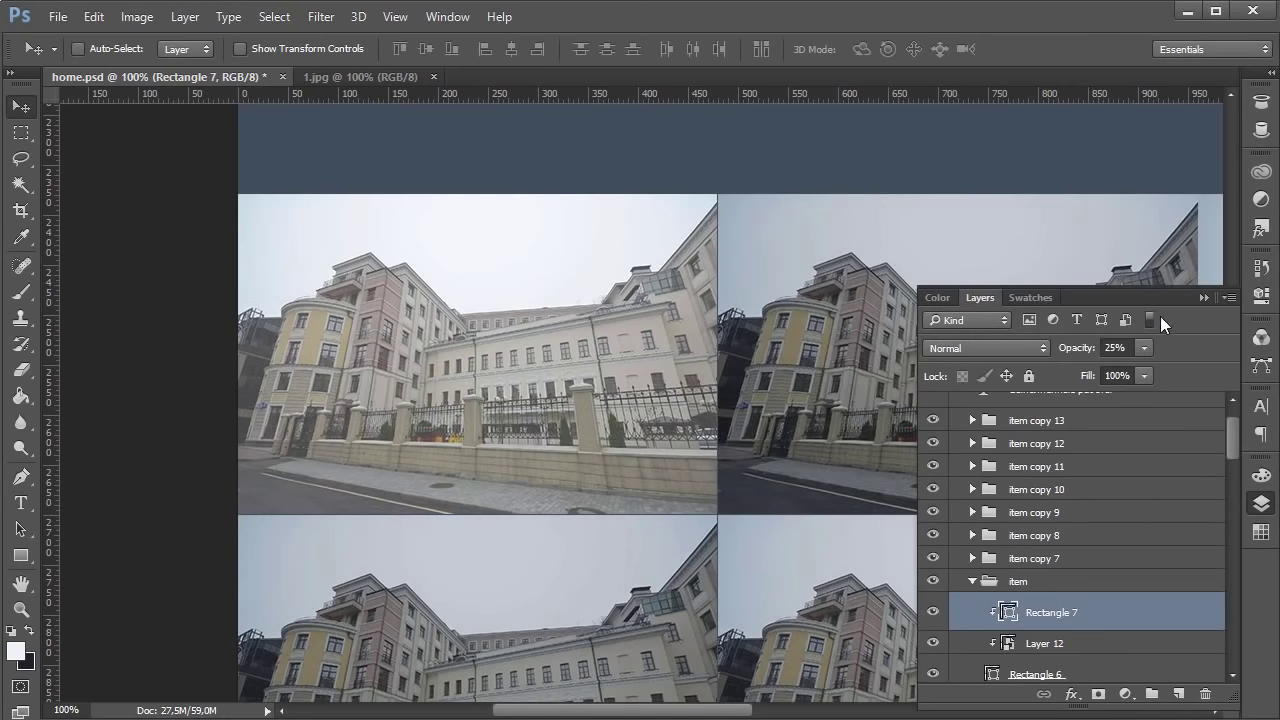
Step: Set the white overlay's opacity to 85% and restore the enclosing item group's opacity to 100%
left_click(1120, 349)
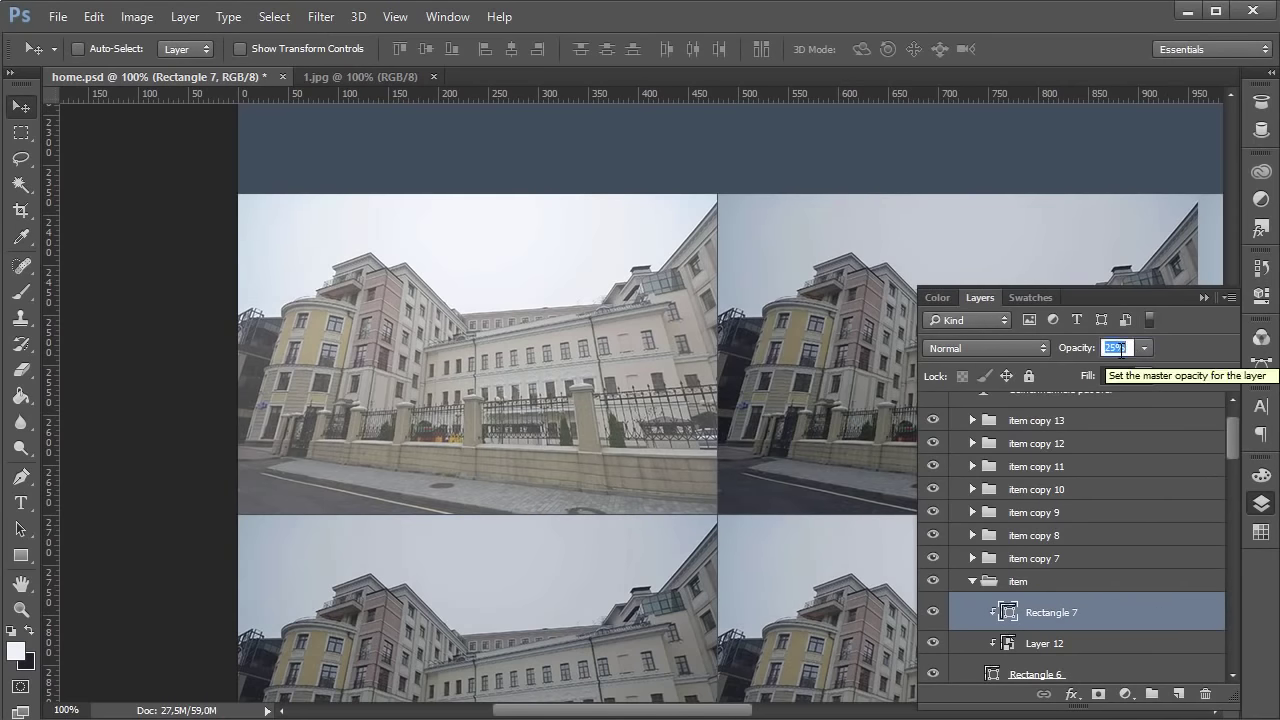
type("85")
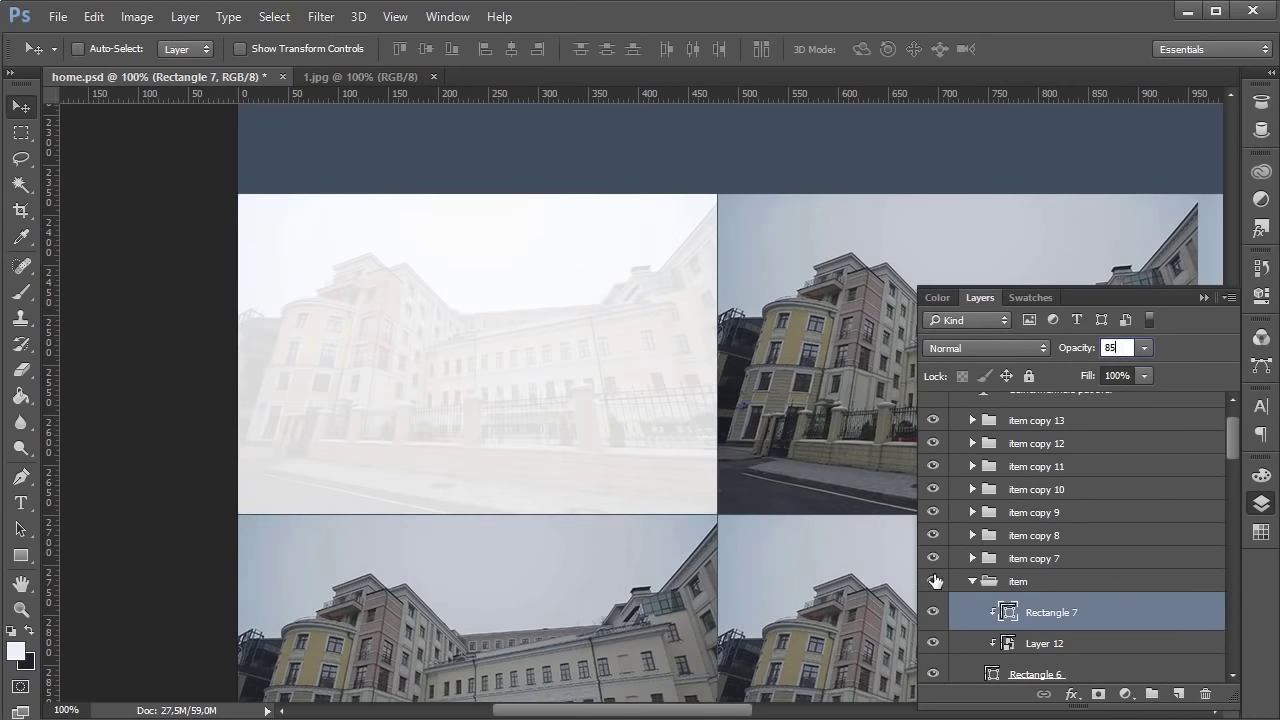
left_click(1043, 592)
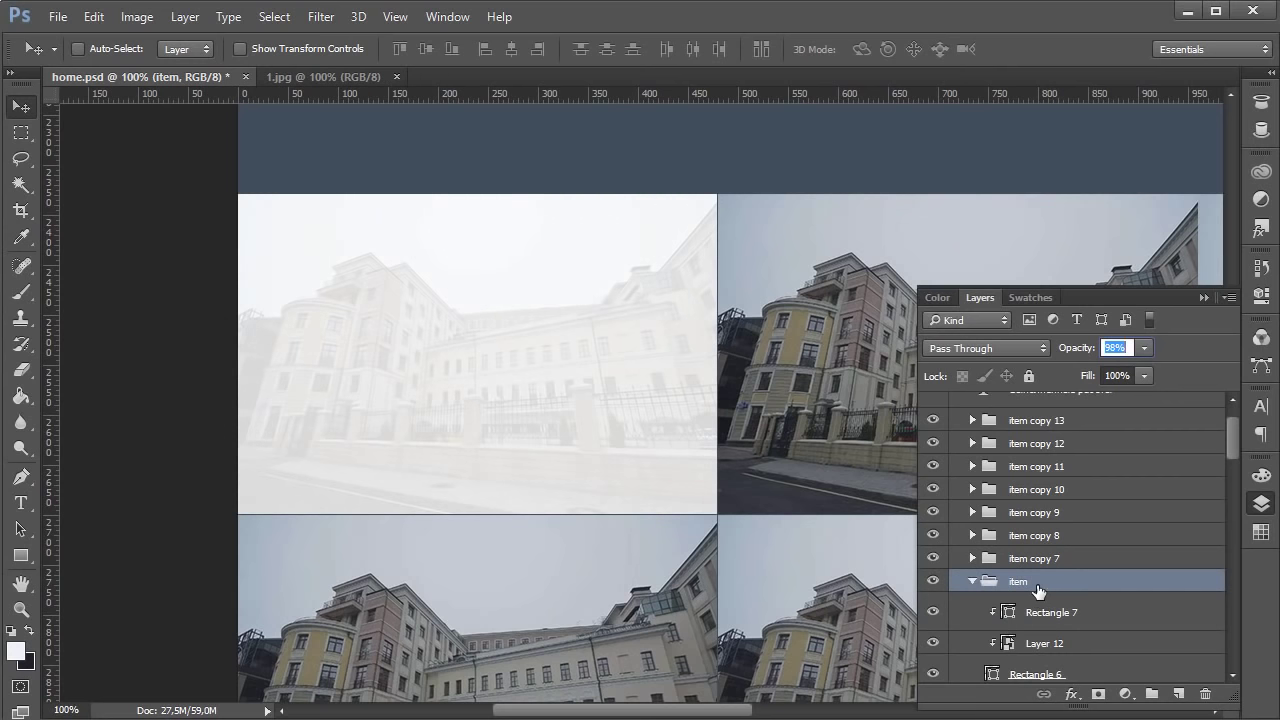
left_click(748, 491)
left_click(1145, 347)
left_click(1068, 583)
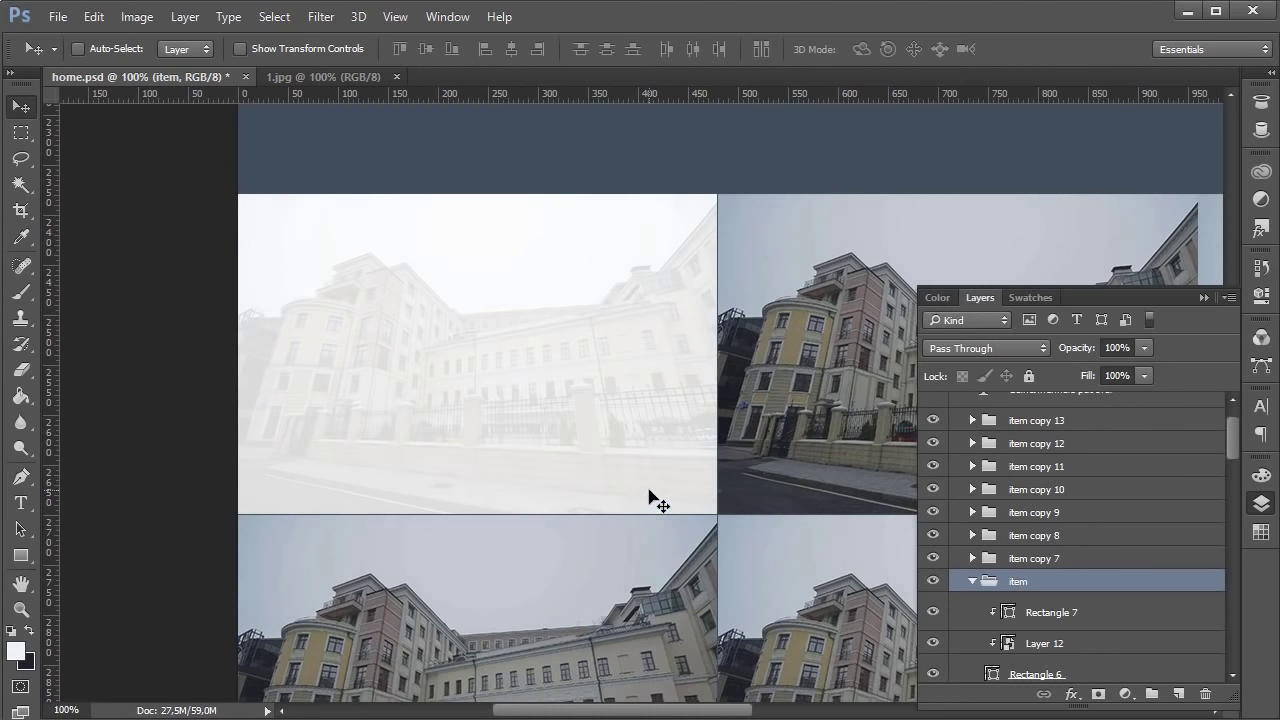
Step: Nudge the first item group one pixel down and one pixel to the right
key("Down")
key("Right")
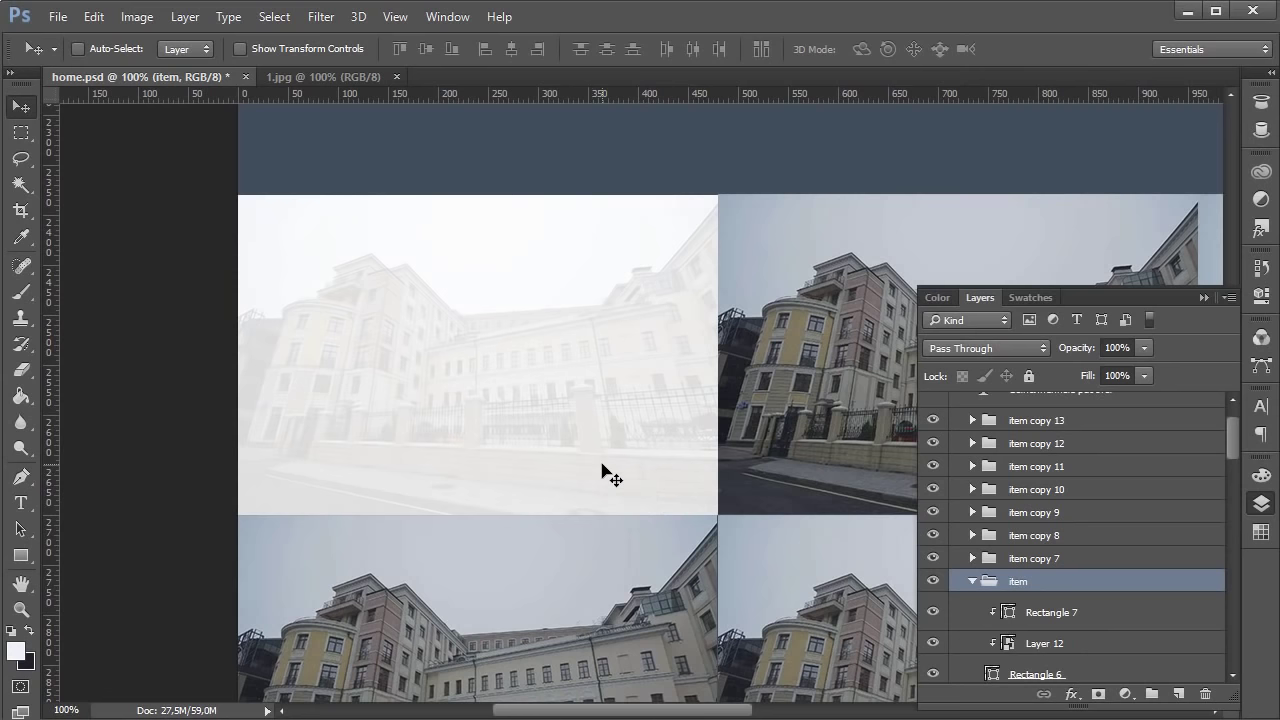
scroll(610, 440, "down", 1)
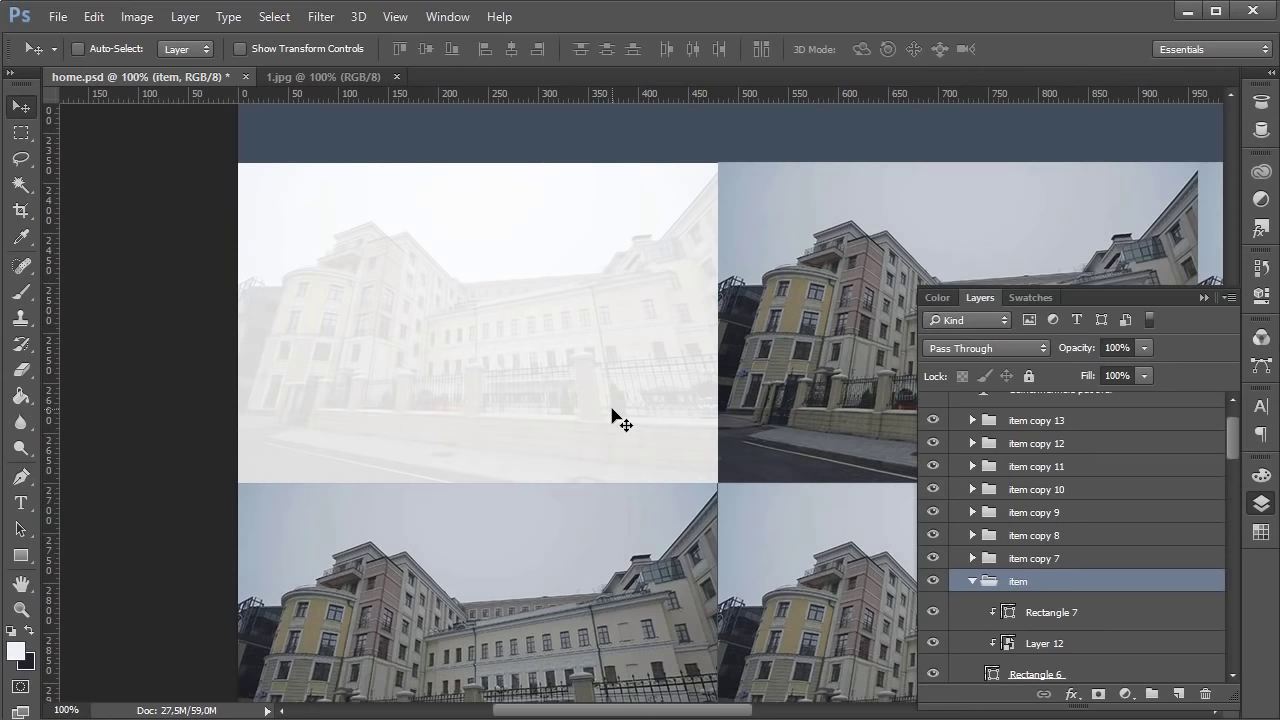
scroll(611, 417, "up", 1)
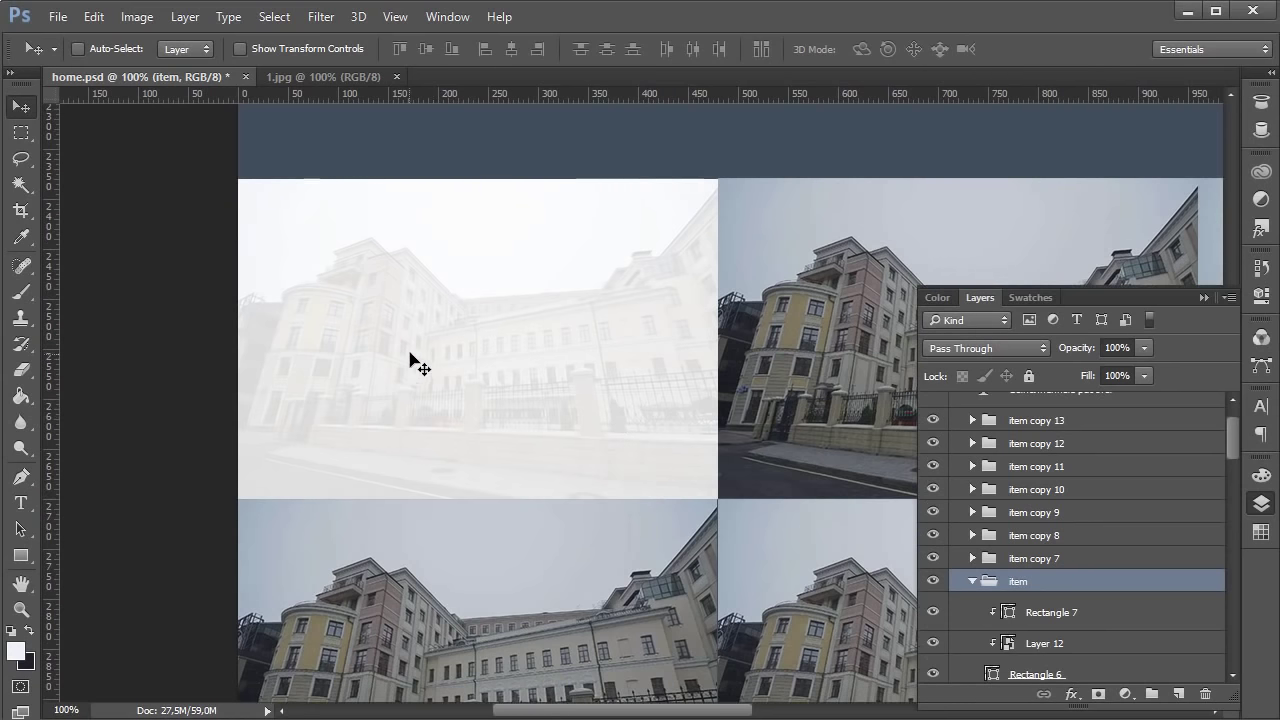
Step: Start a text layer above the white overlay and paste in the fa-search-plus character from the browser's Font Awesome Cheatsheet
left_click(1028, 615)
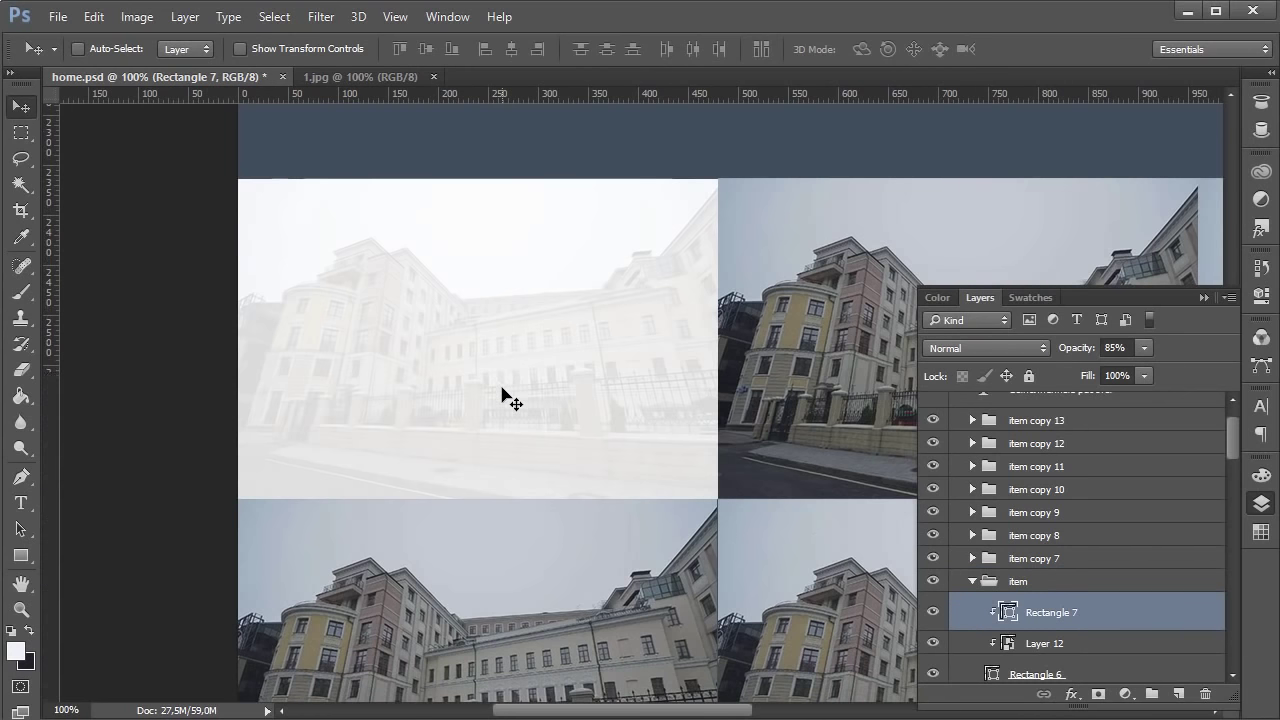
left_click(20, 503)
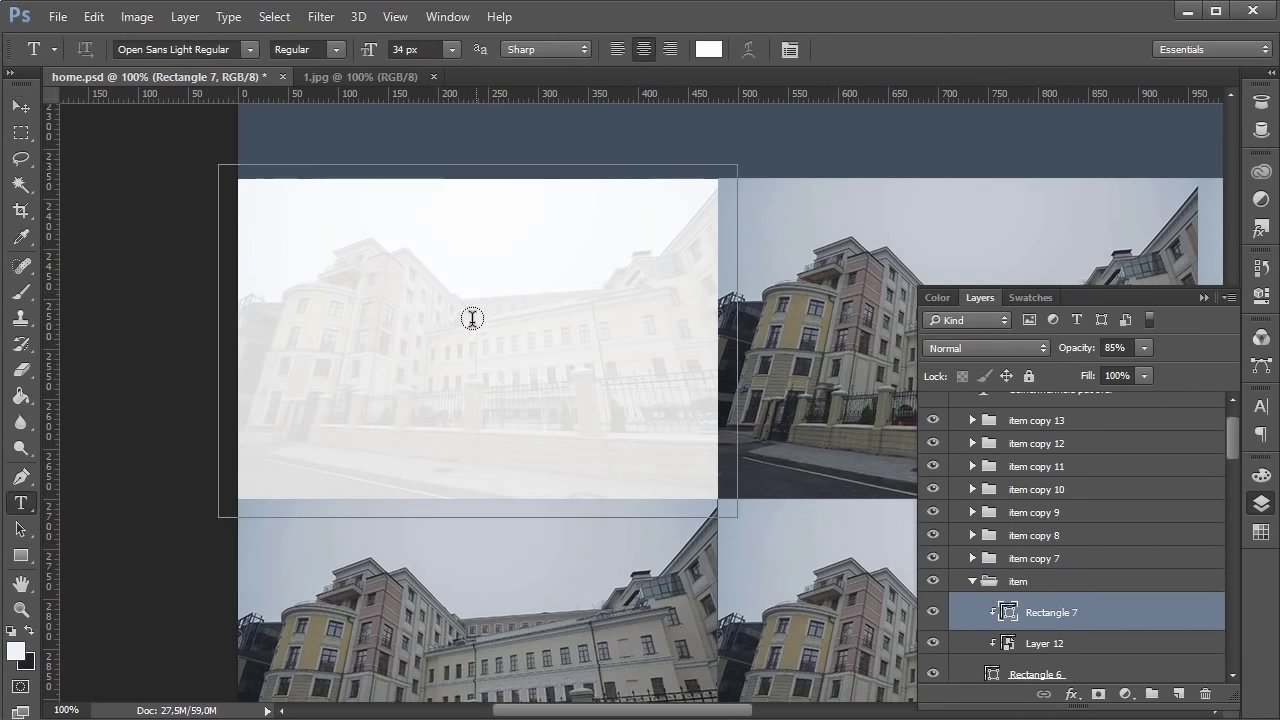
left_click(480, 136)
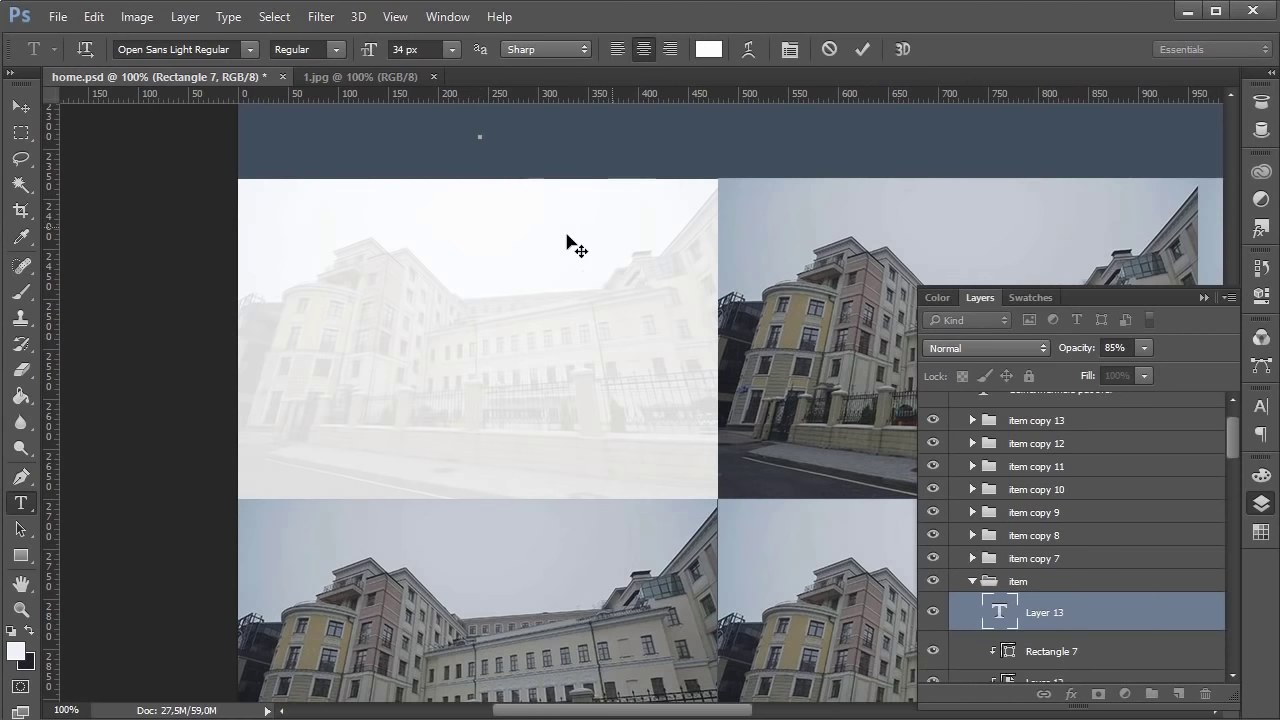
key("alt+Tab")
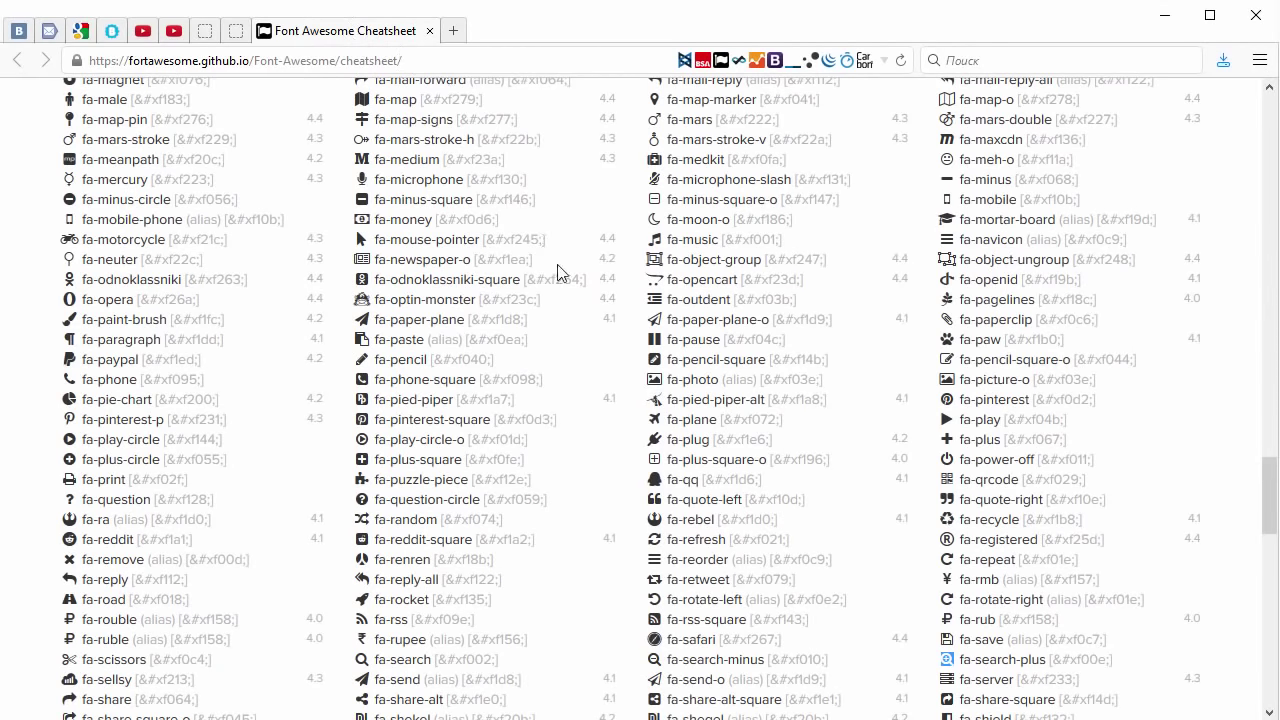
scroll(935, 625, "down", 2)
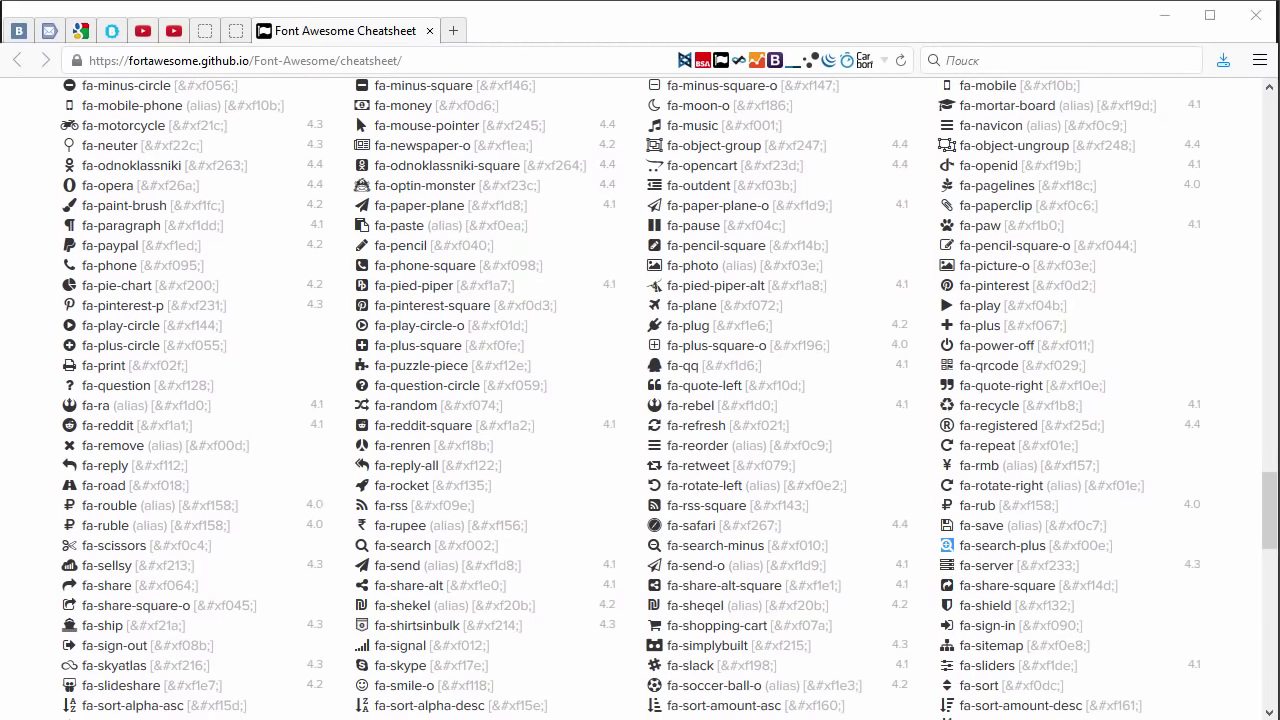
key("alt+Tab")
key("ctrl+v")
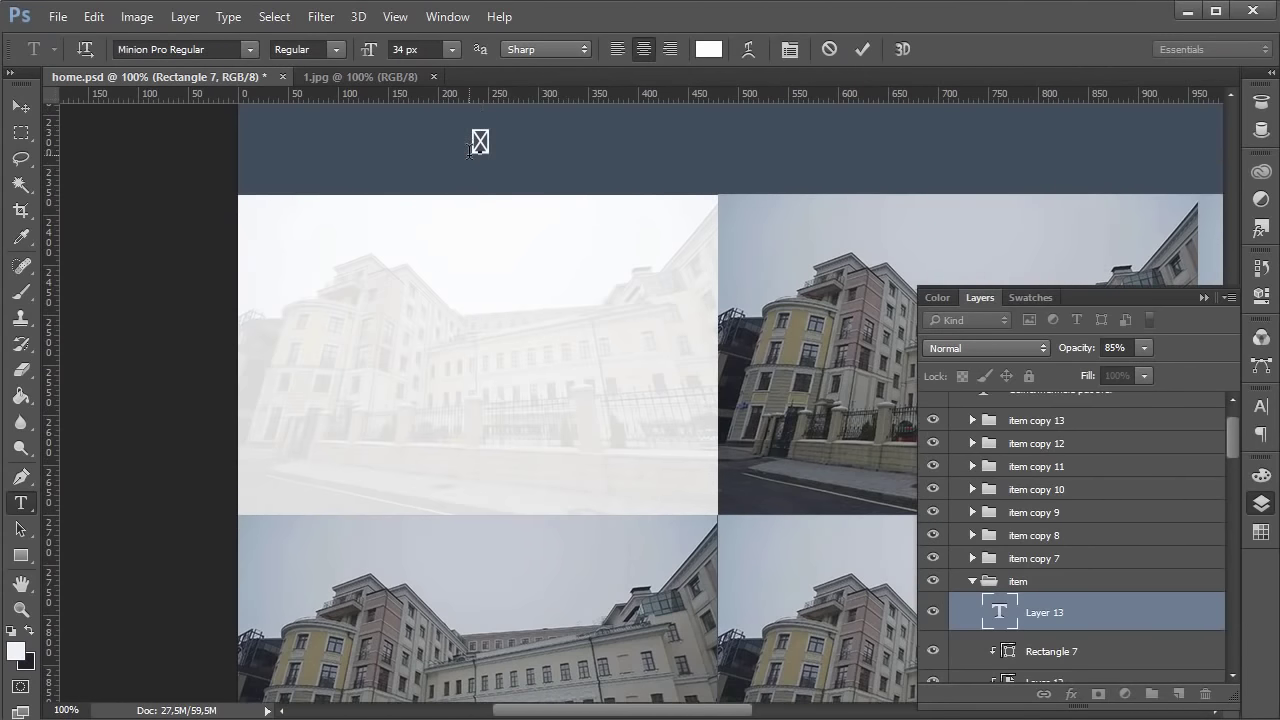
Step: Set the pasted character's font to FontAwesome Regular and its size to 20 px
left_click(166, 50)
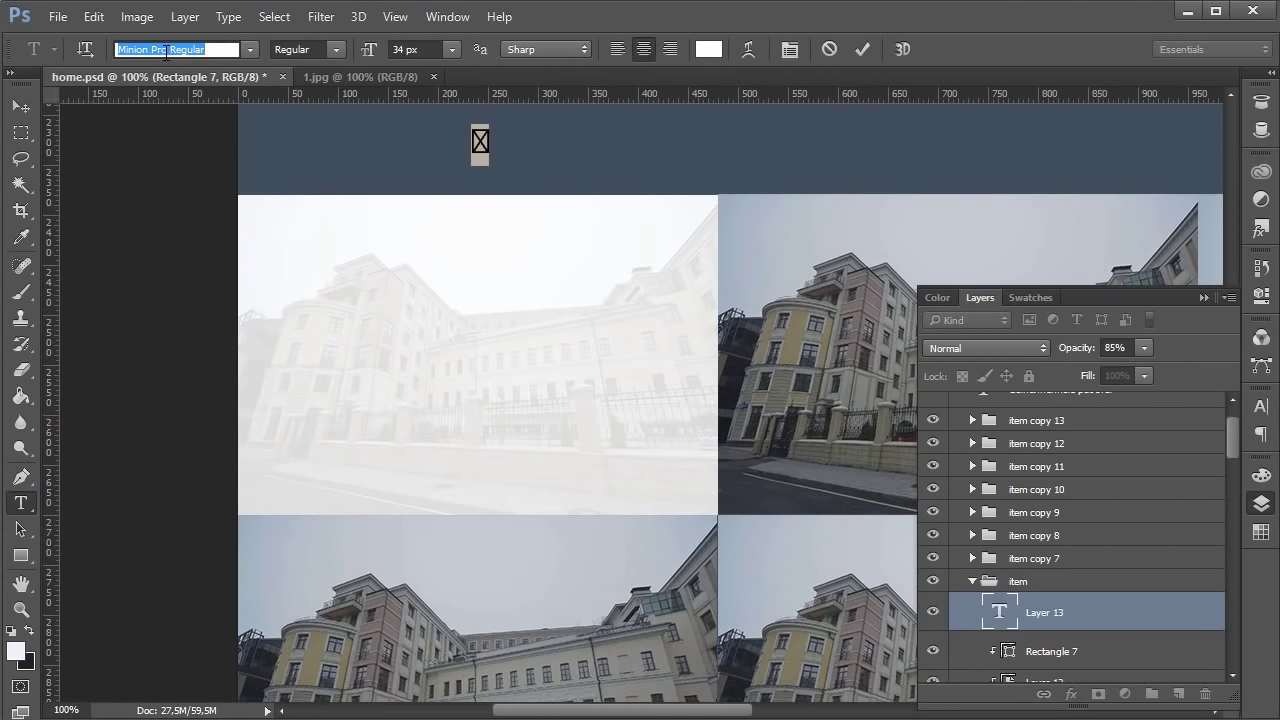
type("ont")
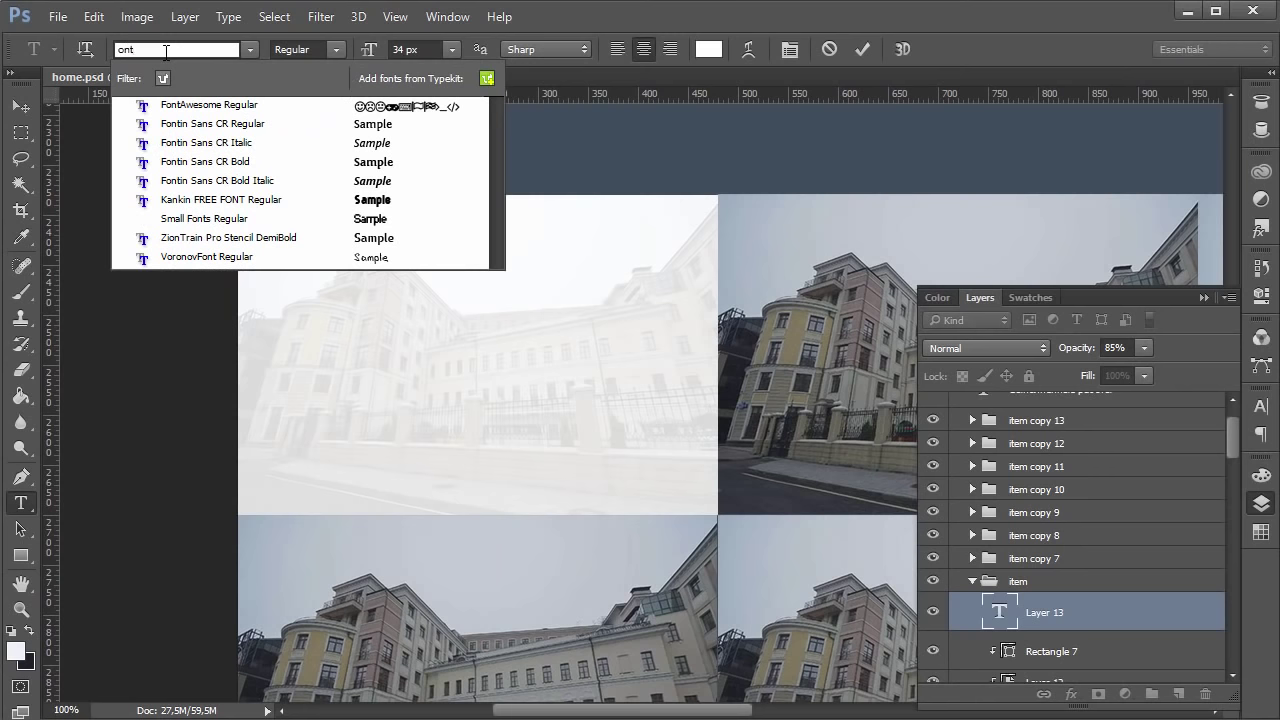
key("Down")
key("Return")
left_click(401, 50)
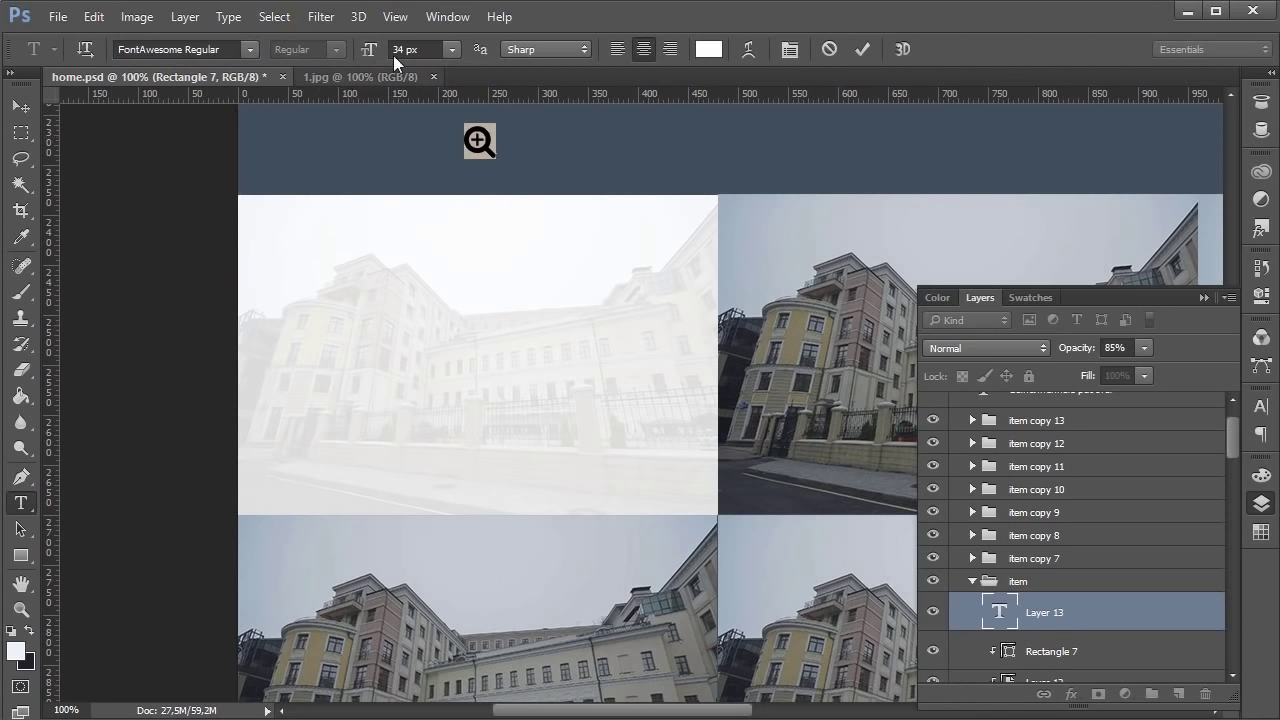
scroll(405, 50, "down", 14)
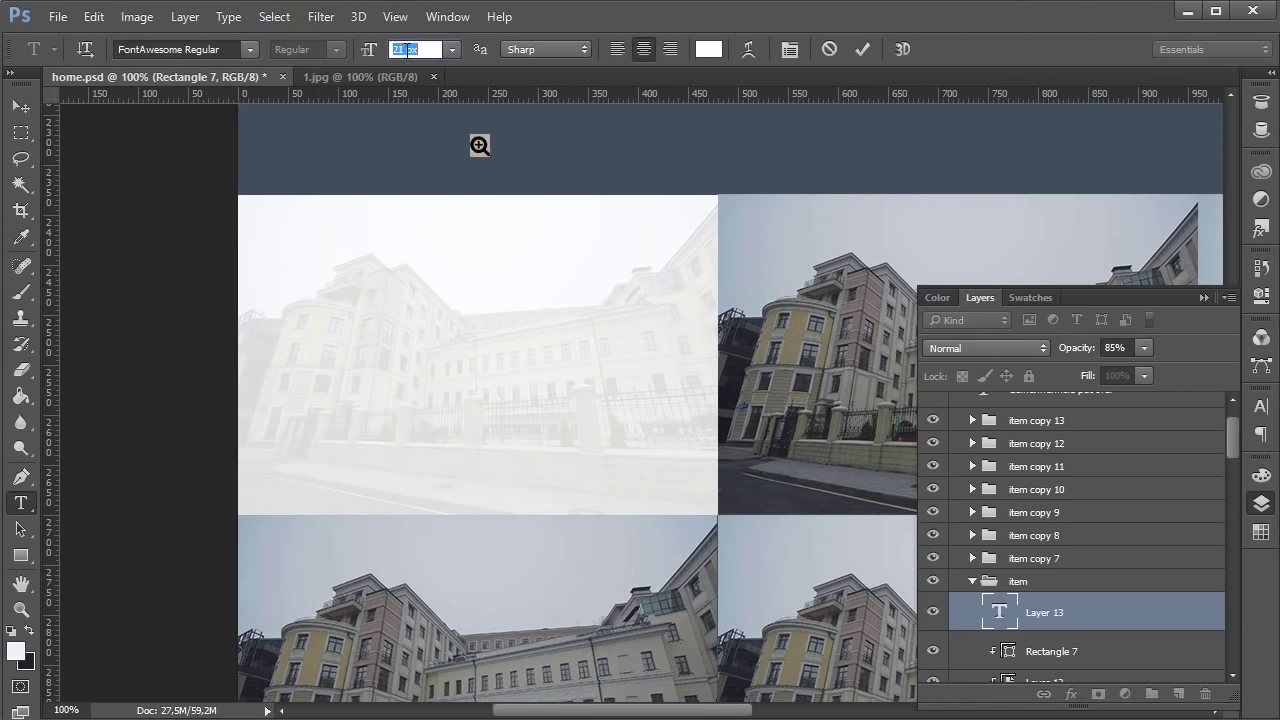
scroll(409, 50, "down", 1)
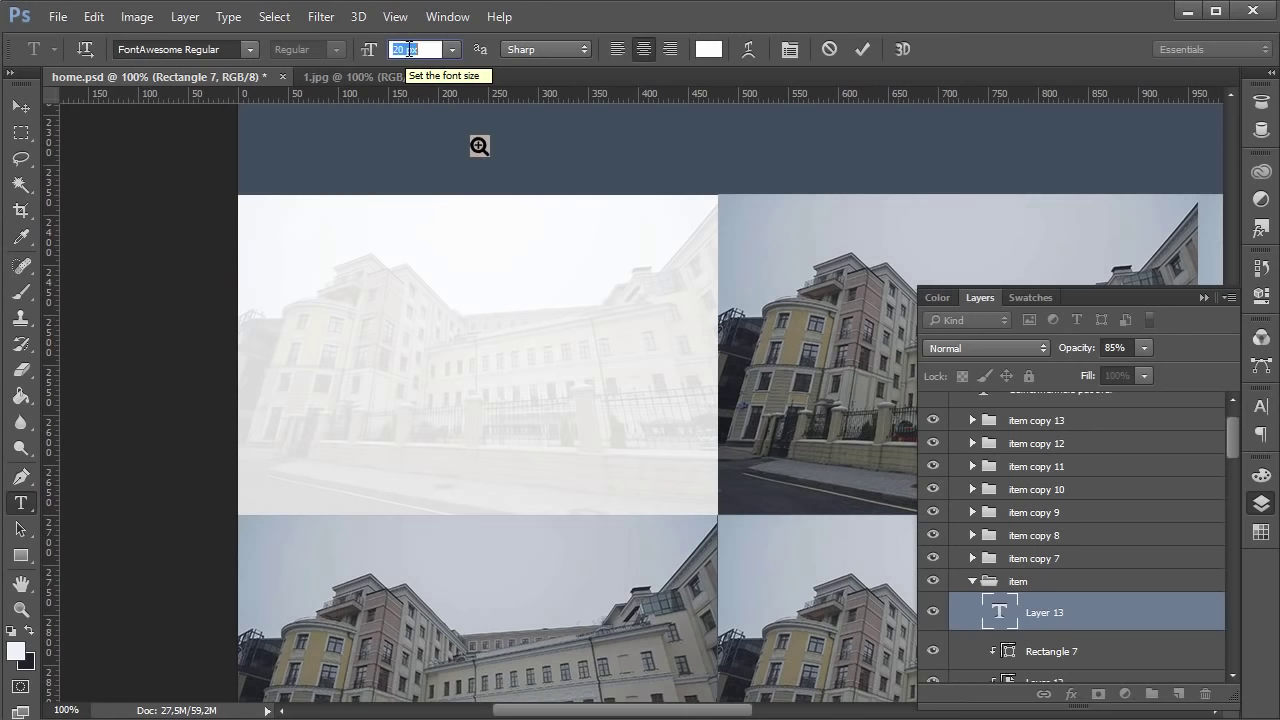
left_click(20, 105)
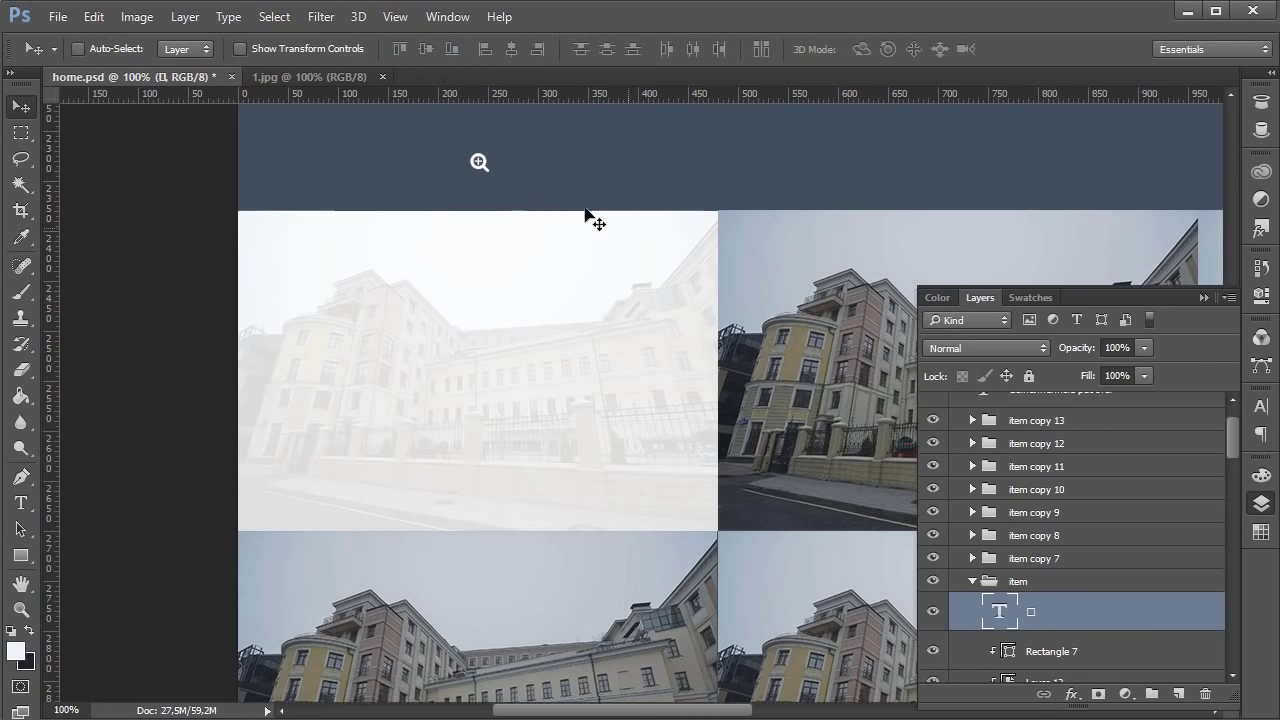
mouse_move(461, 174)
left_mouse_down()
mouse_move(484, 339)
mouse_move(486, 177)
left_mouse_up()
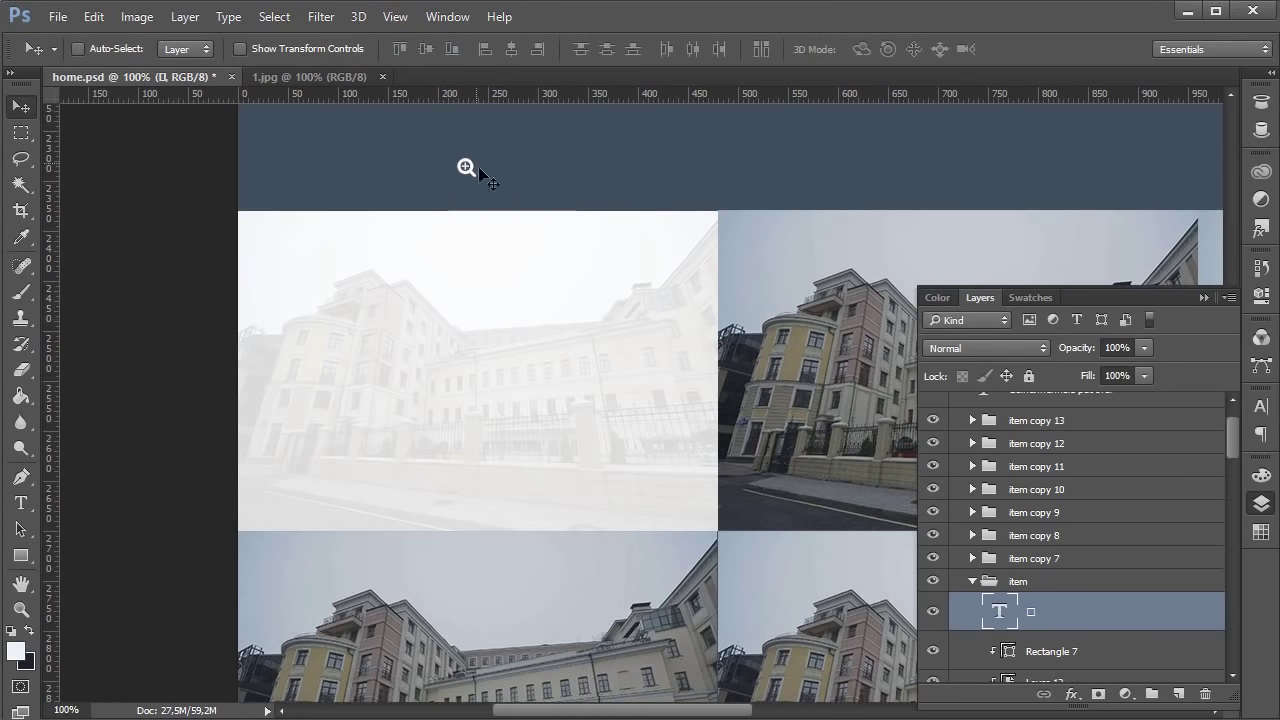
Step: Color the magnifier icon yellow (ecb124) by sampling the order button above section_3
scroll(584, 313, "up", 5)
scroll(575, 322, "up", 1)
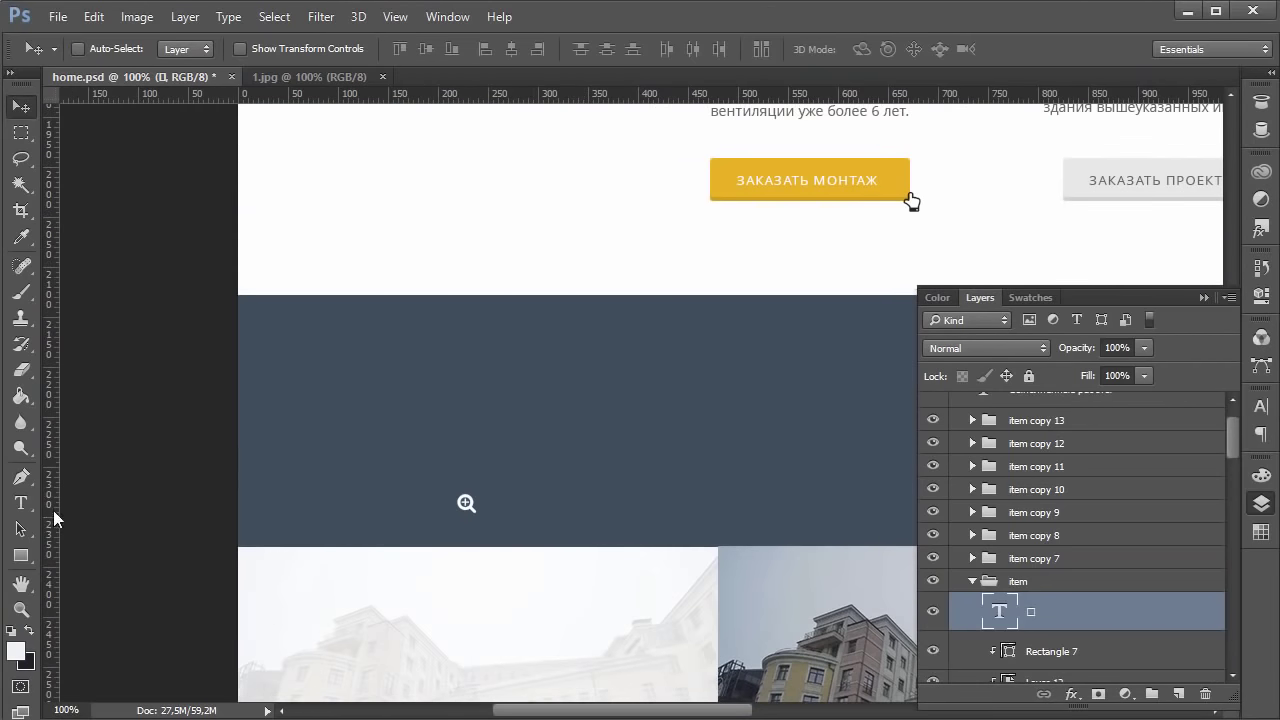
key("t")
left_click(468, 503)
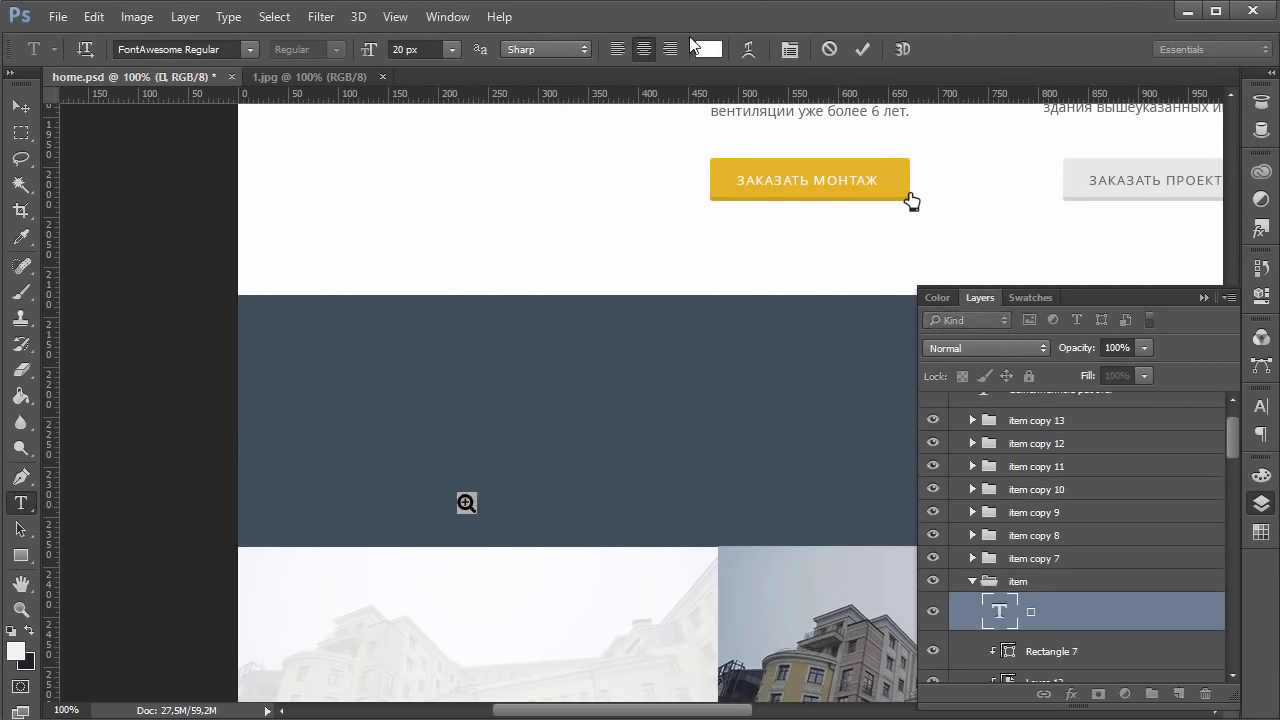
left_click(708, 49)
left_click(850, 179)
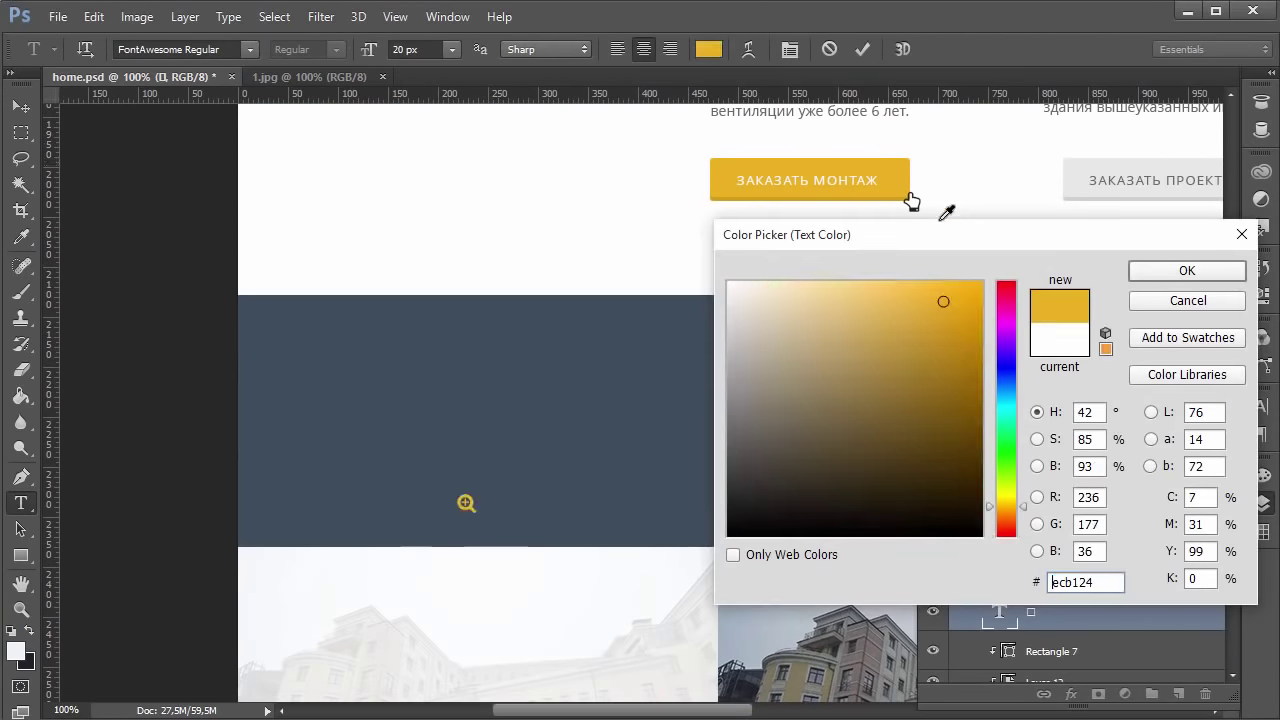
left_click(1186, 271)
key("ctrl+Return")
key("v")
Step: Move the yellow magnifier icon down to the middle of the first photo's white overlay
scroll(640, 457, "down", 5)
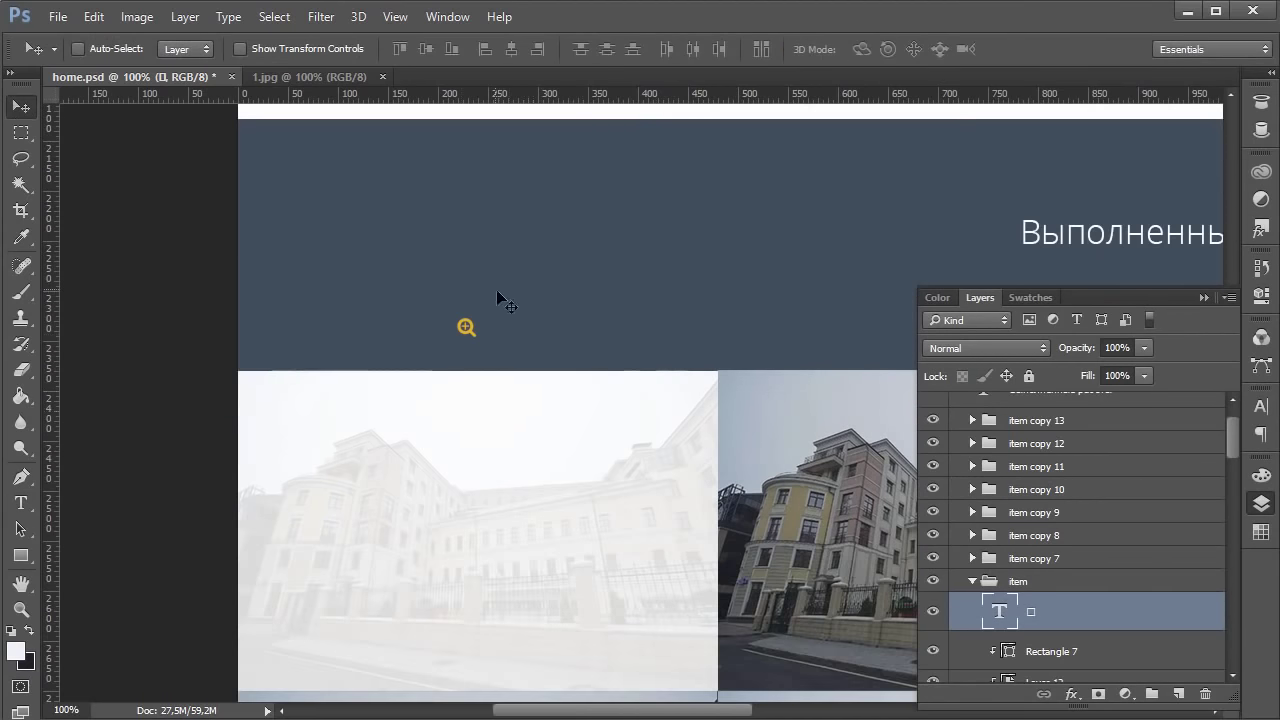
left_click_drag(500, 294, 497, 502)
scroll(506, 406, "down", 4)
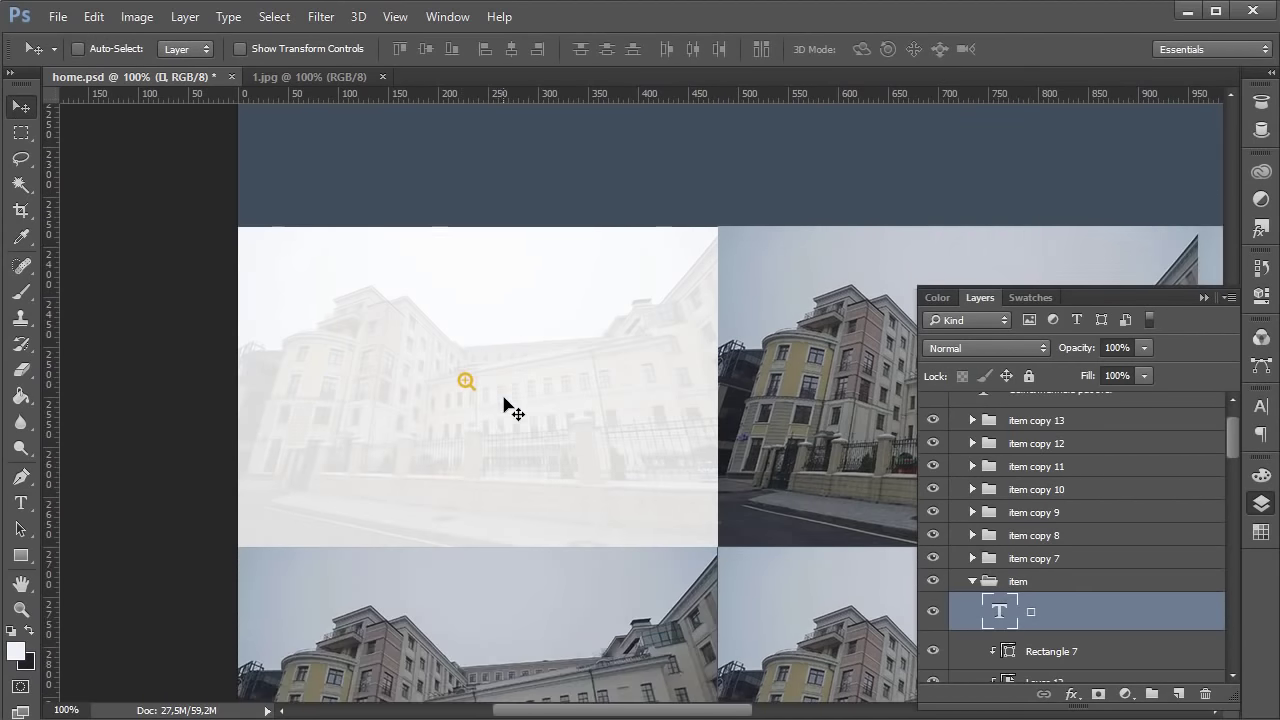
left_click_drag(503, 396, 503, 402)
Step: Set the magnifier icon's font size to 22 px
left_click(21, 503)
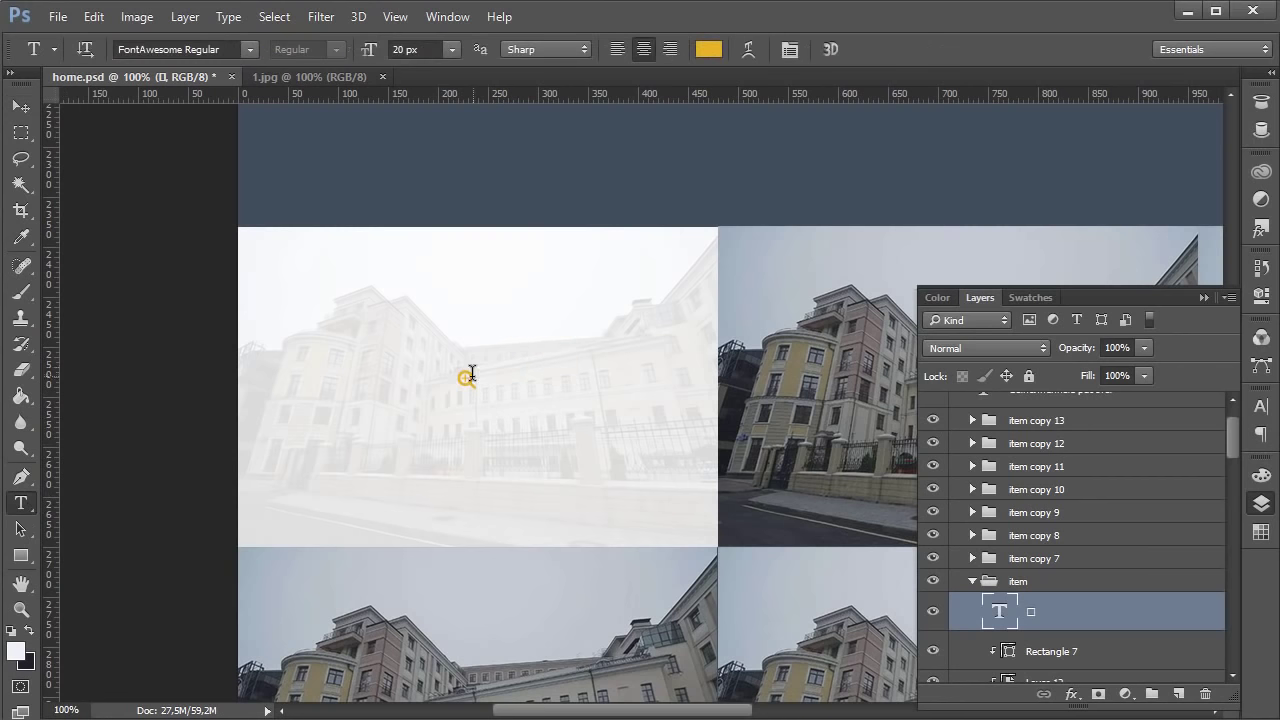
double_click(466, 378)
left_click(413, 49)
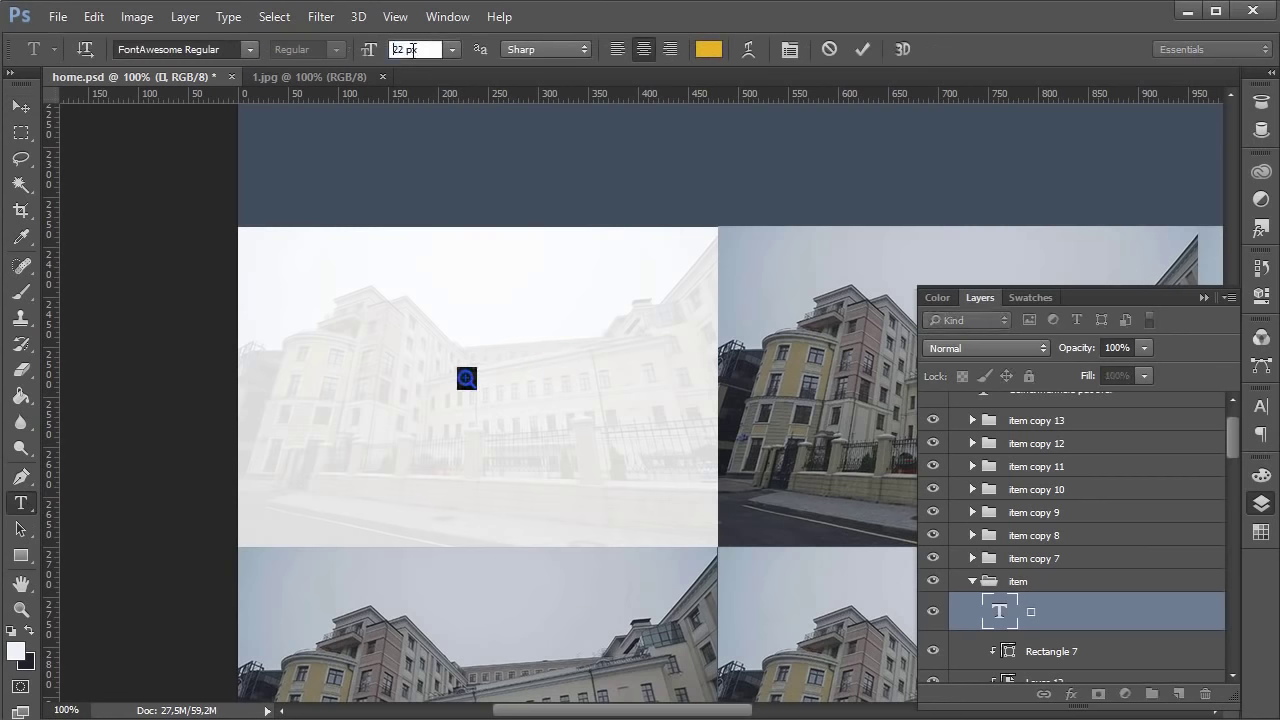
left_click(21, 106)
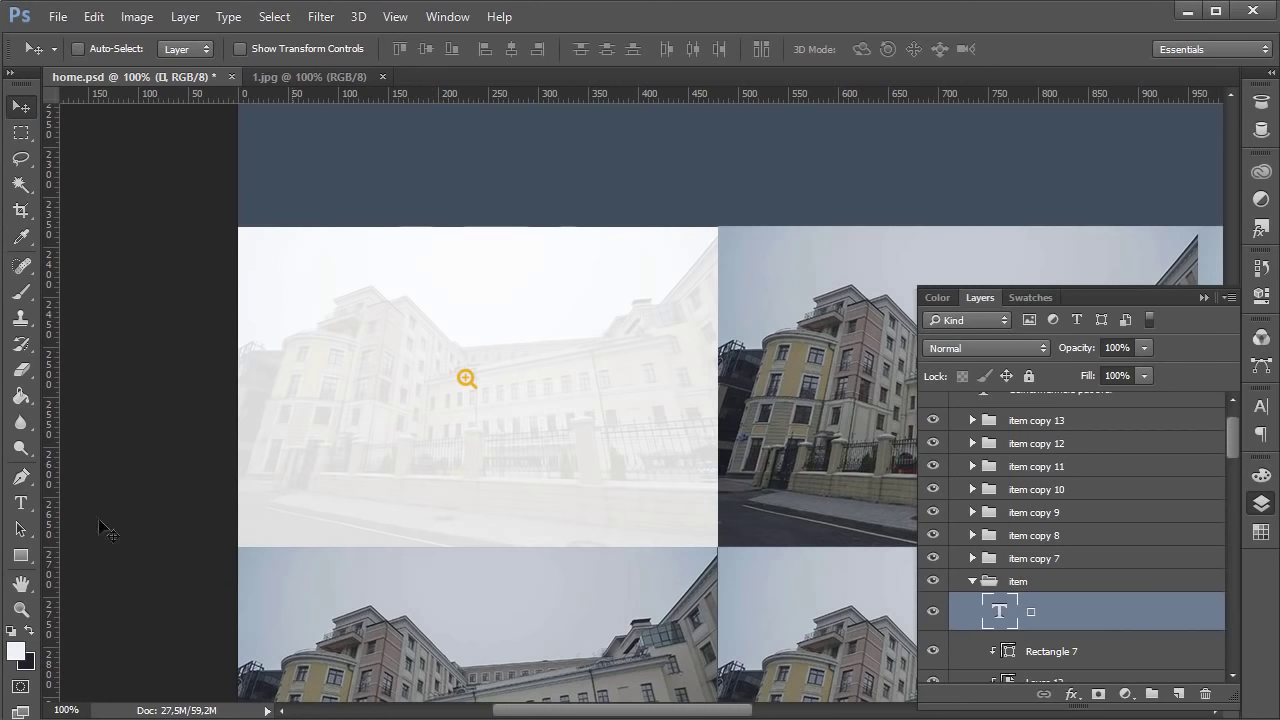
Step: Add a text box below the magnifier icon on the white overlay reading "Историческое здание - особняк представительского класса."
left_click(21, 503)
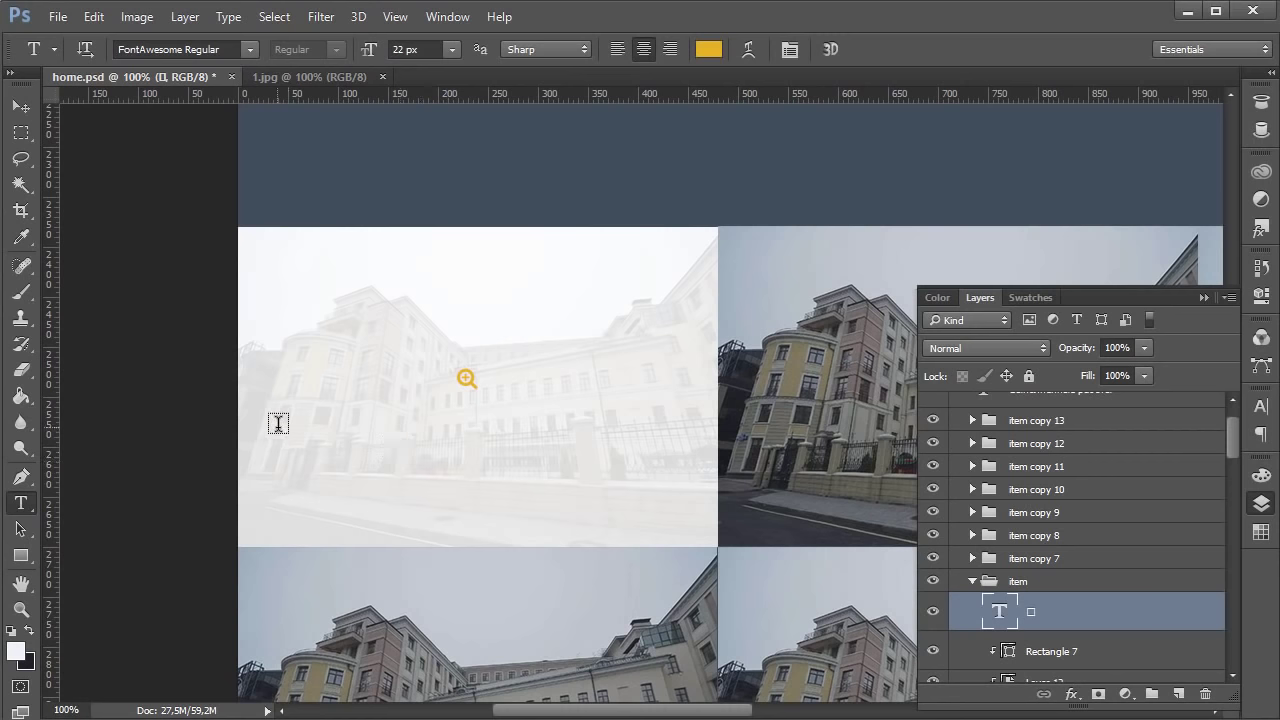
left_click_drag(286, 426, 661, 514)
type("Историческое здание - особняк представительского класса.")
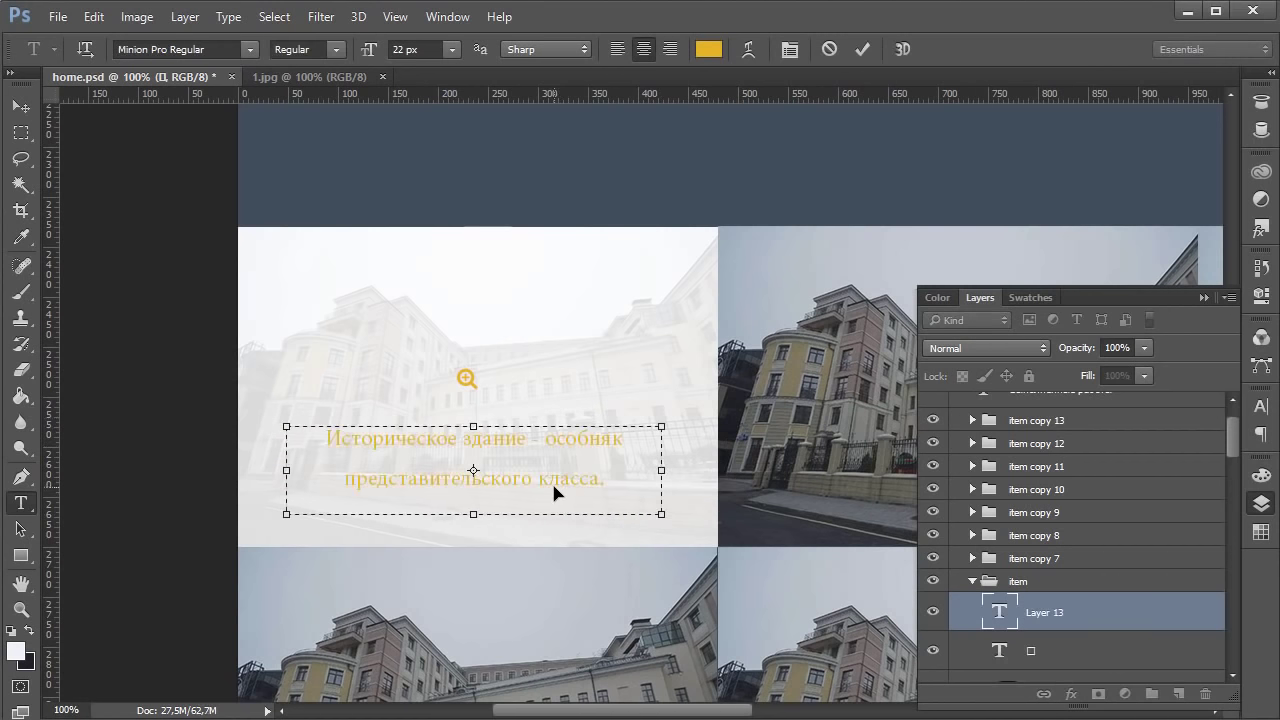
Step: Color the caption text dark blue (414e5b) by sampling the section background above the photos
key("ctrl+a")
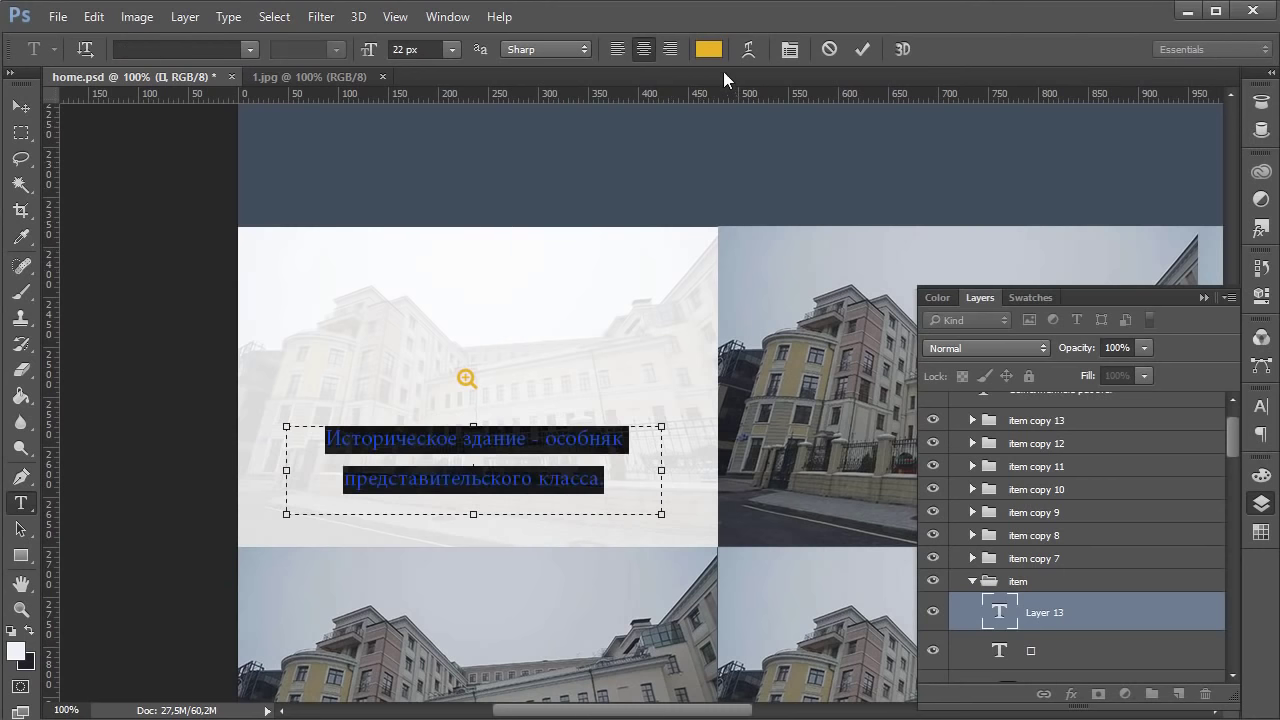
left_click(708, 49)
left_click(543, 164)
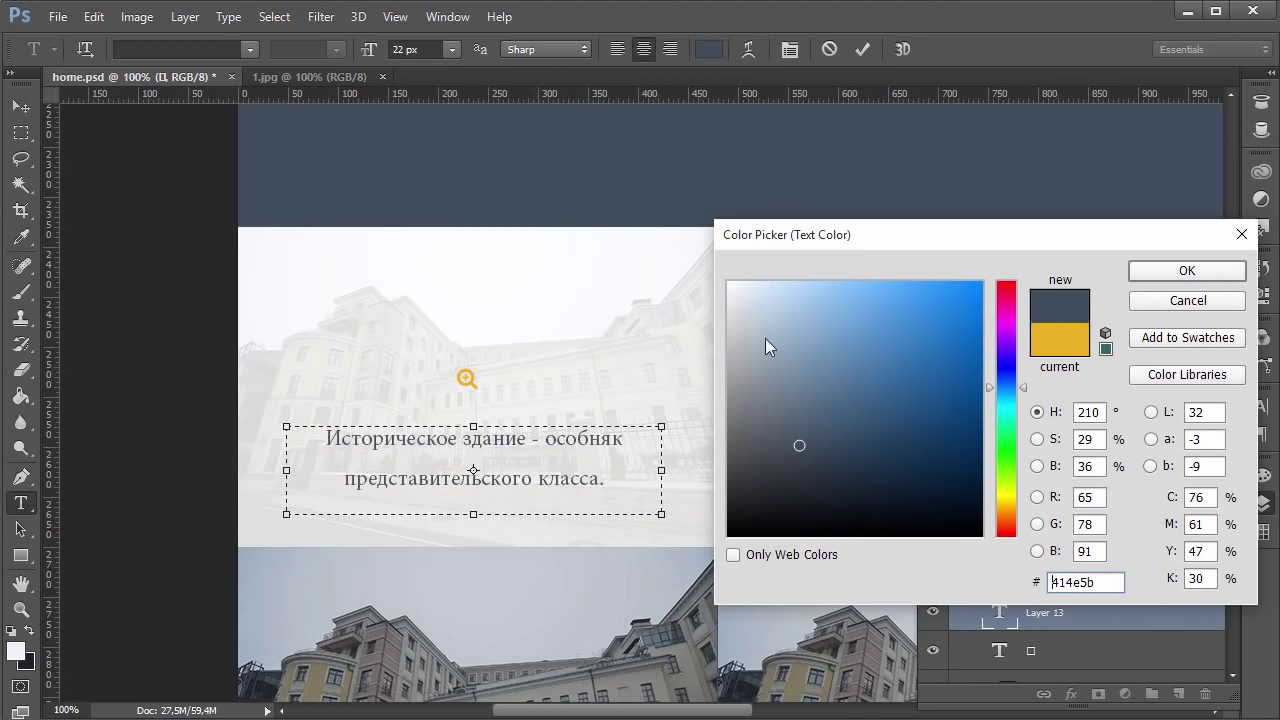
left_click(1150, 276)
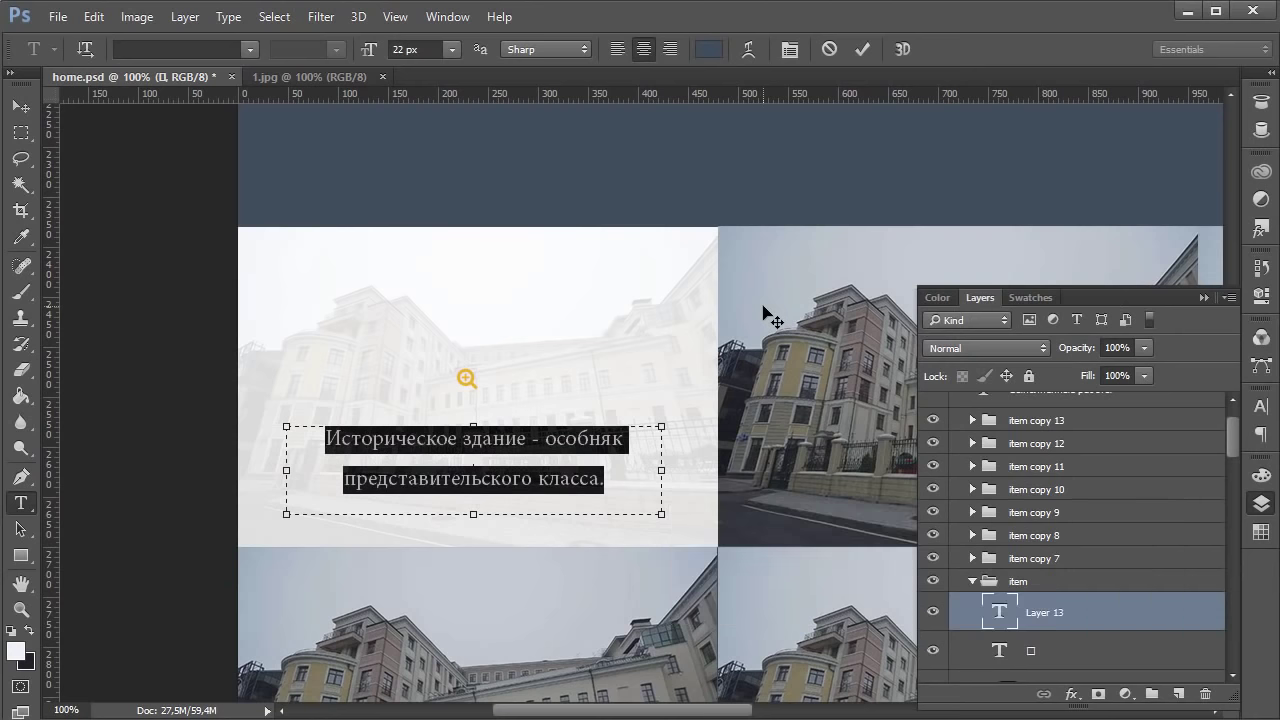
Step: Set the caption's font to Open Sans Semibold Regular
left_click(216, 49)
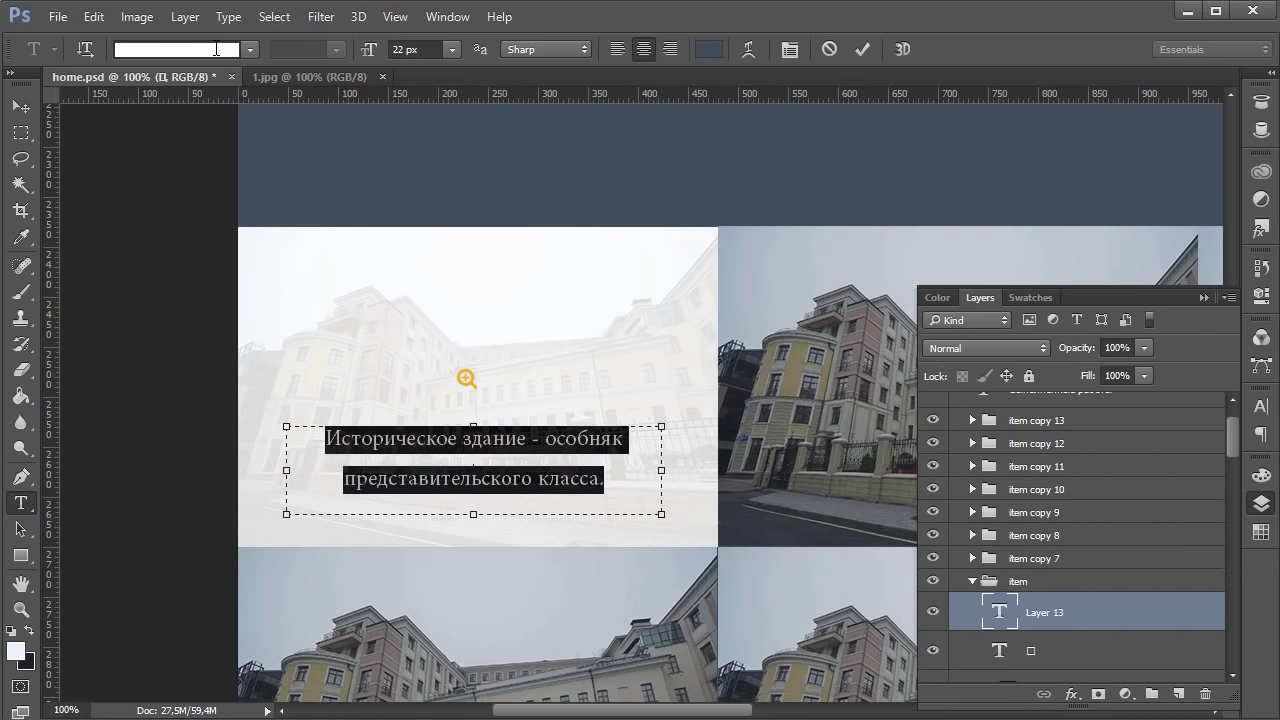
type("pen sa")
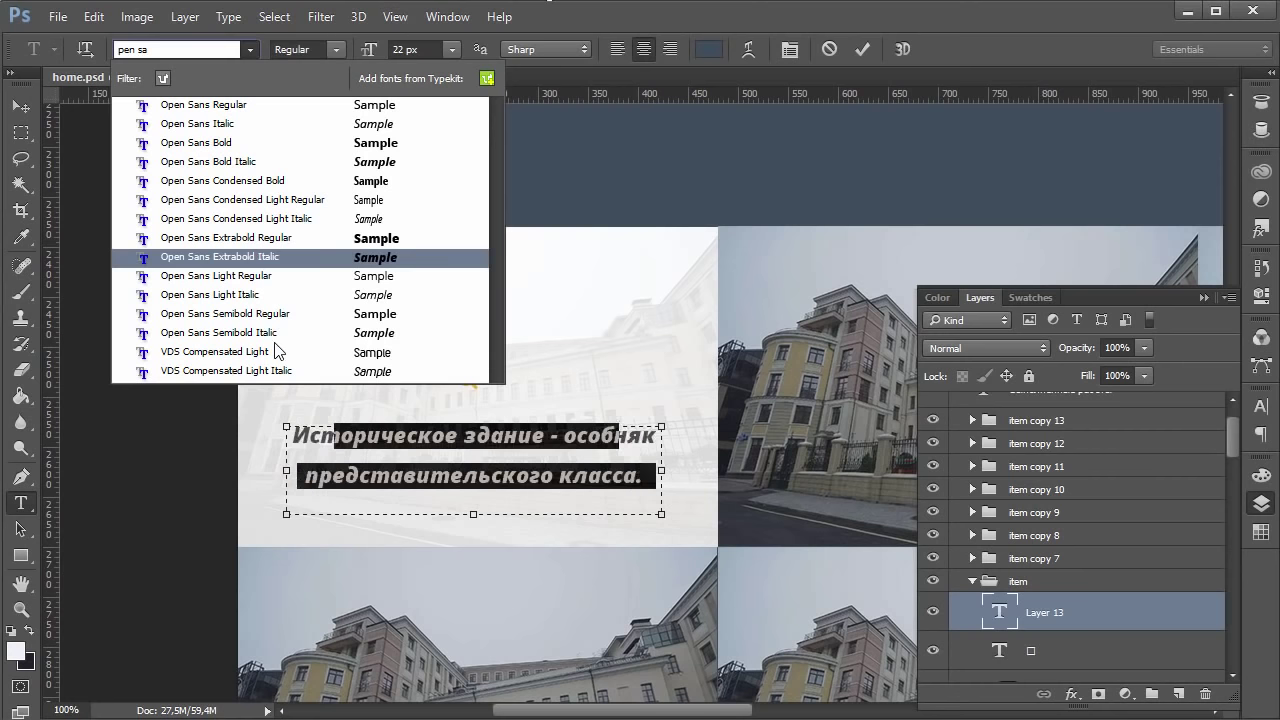
left_click(289, 314)
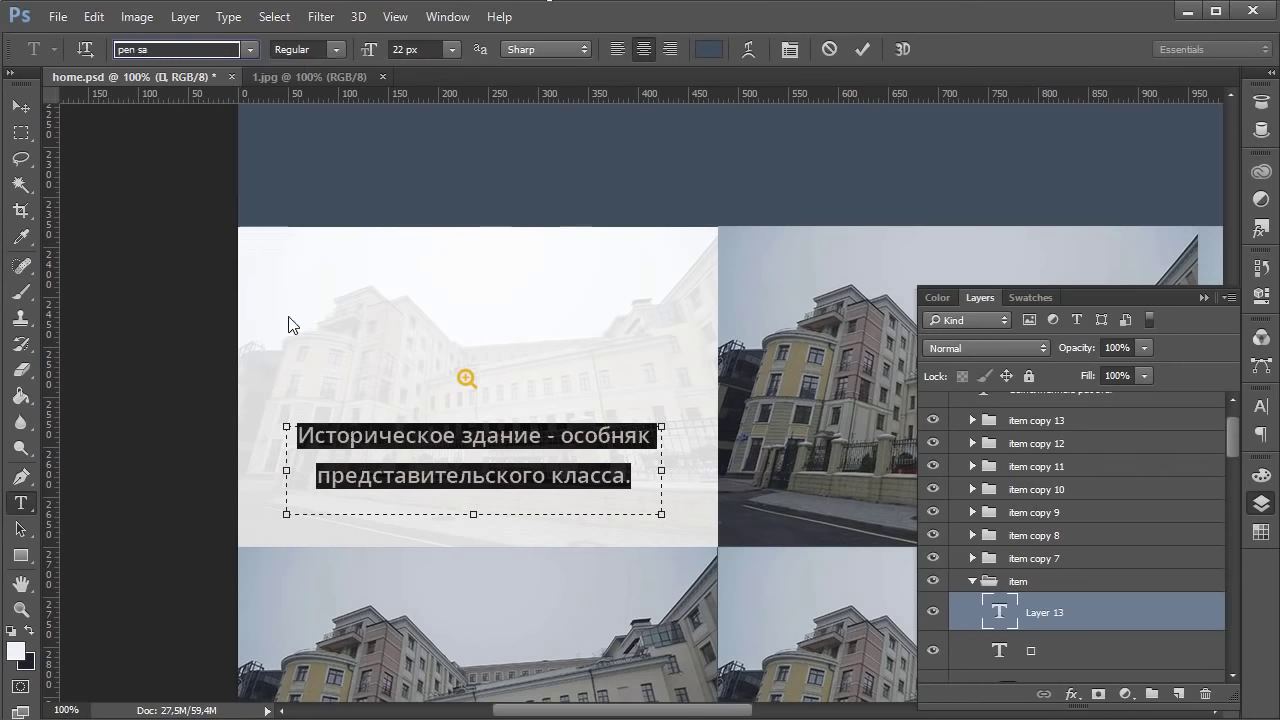
Step: Remove the period at the end of the caption and set the whole text in All Caps
left_click(642, 478)
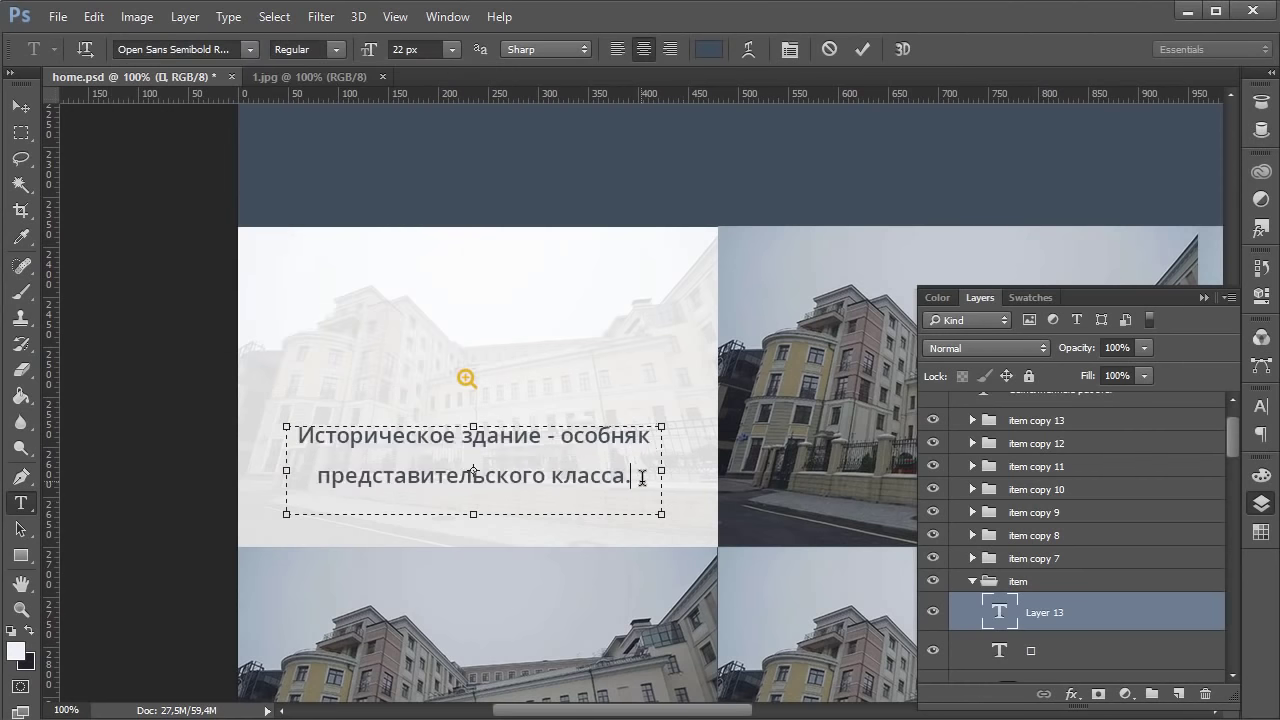
key("BackSpace")
key("ctrl+a")
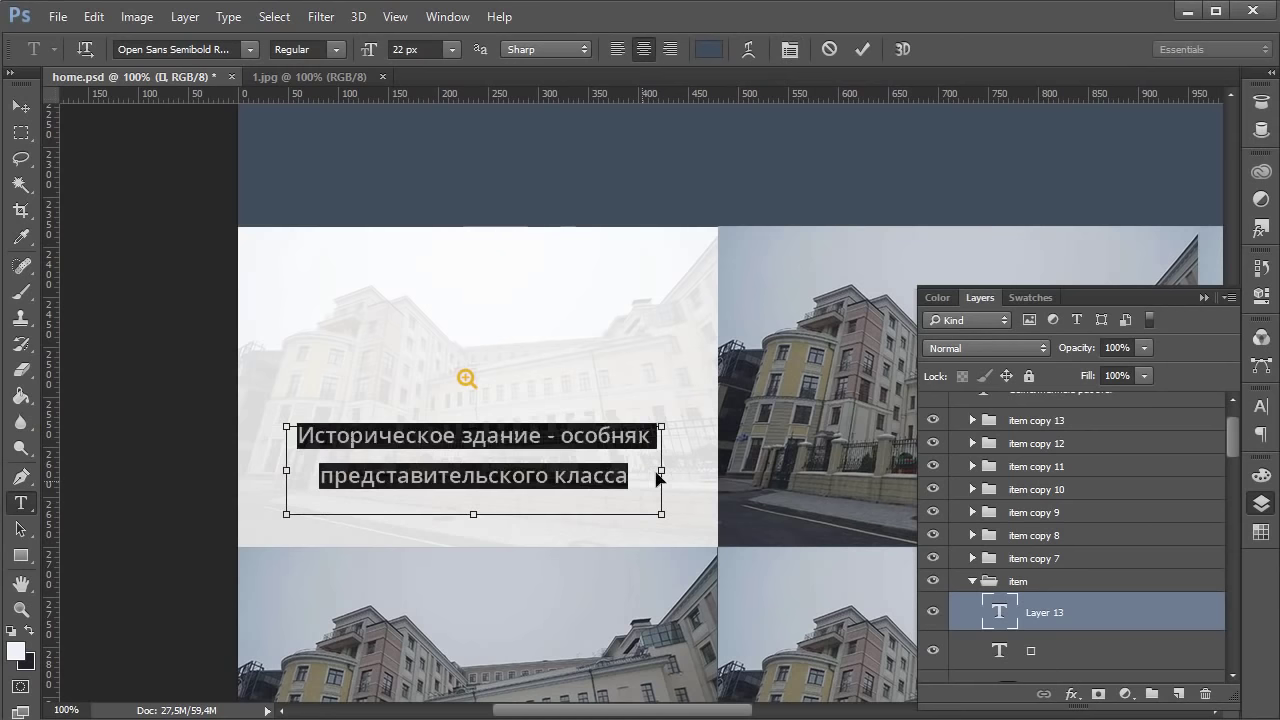
left_click(790, 50)
left_click(1101, 550)
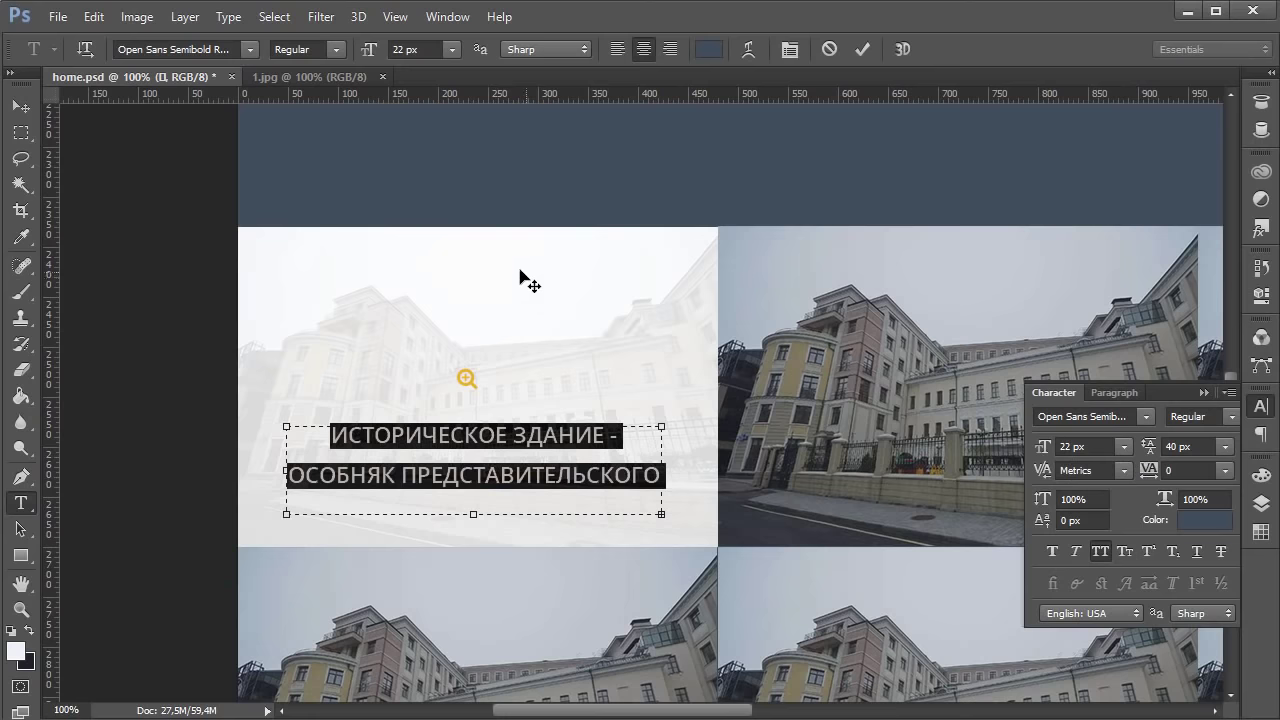
Step: Reduce the caption's font size to 17 px
scroll(551, 317, "up", 3)
left_click(1093, 447)
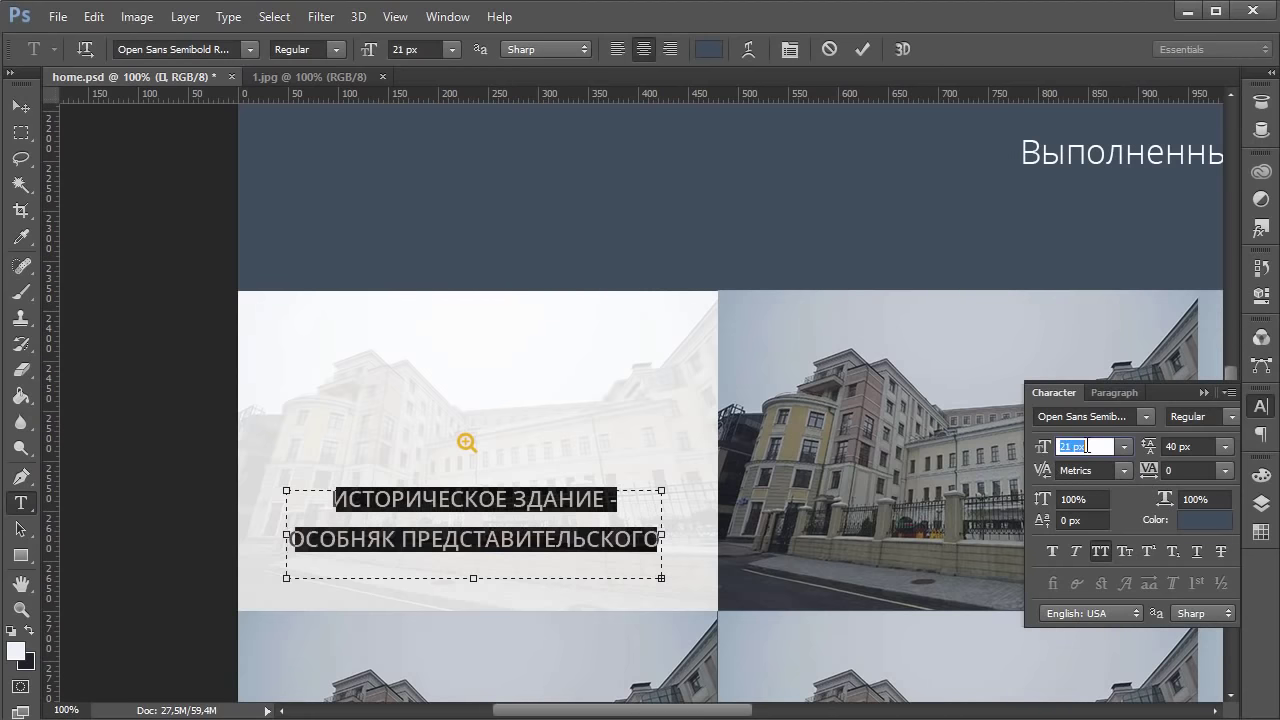
key("Down")
key("Down")
key("Down")
key("Down")
key("Down")
key("Down")
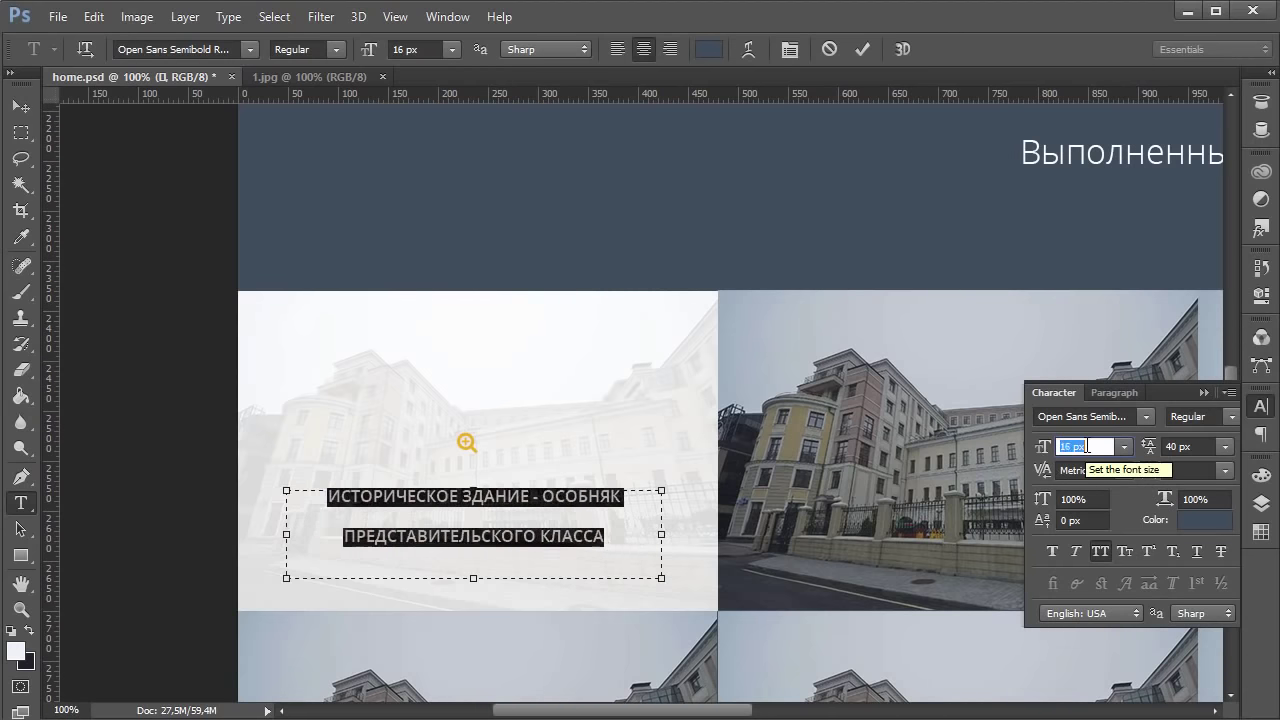
left_click(528, 506)
key("ctrl+a")
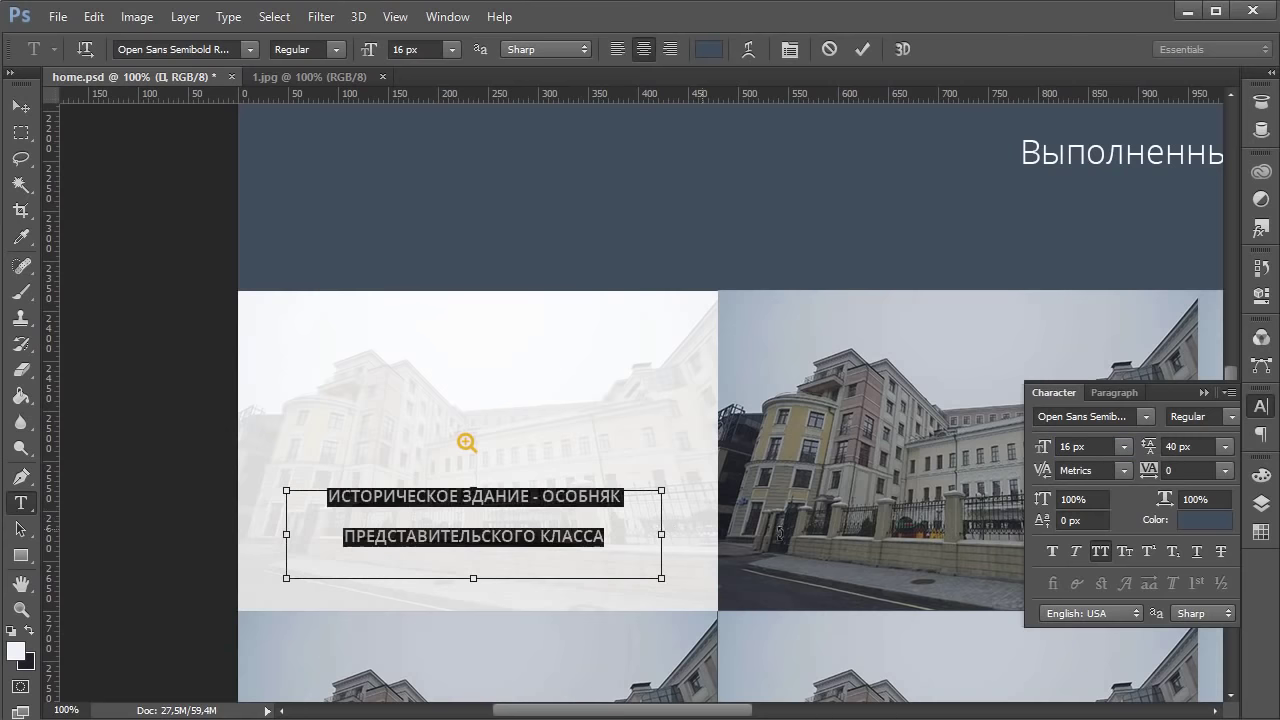
left_click(1085, 447)
key("Up")
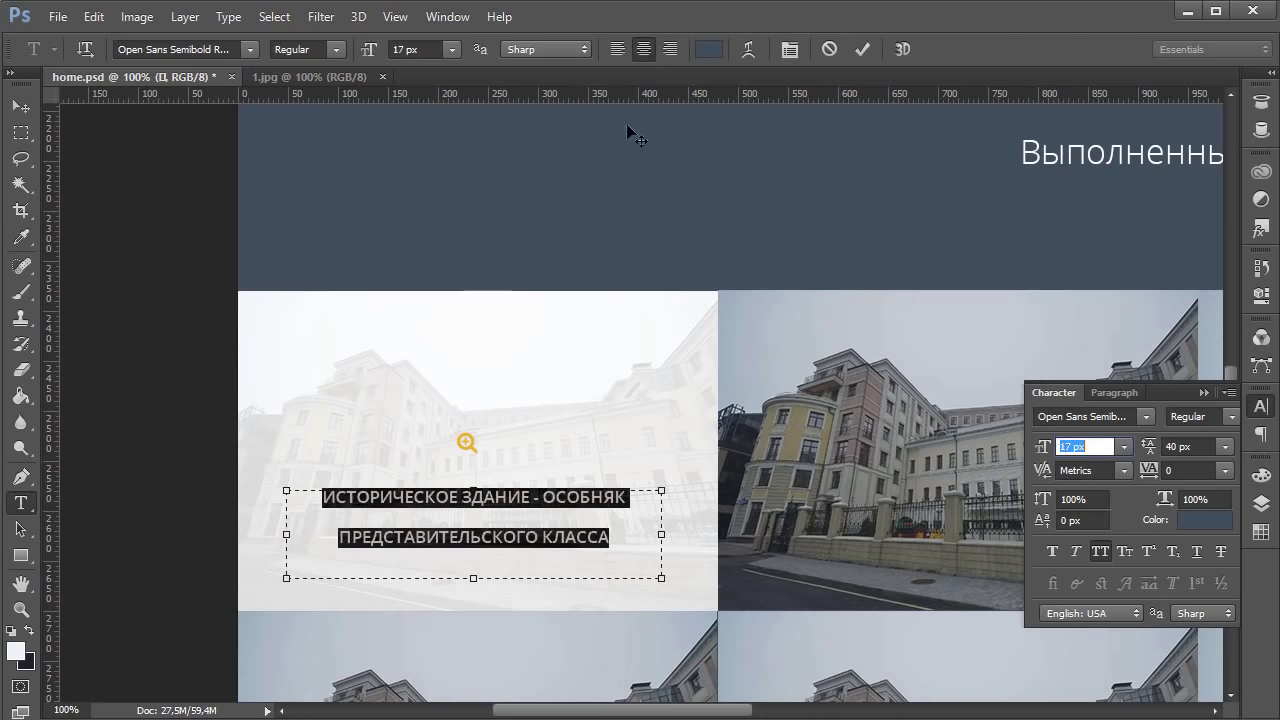
Step: Reduce the caption's line spacing to 22 px and commit the text
left_click(1180, 447)
key("Down")
key("Down")
key("Down")
key("Down")
key("Down")
key("Down")
key("Down")
key("Down")
key("Down")
key("Down")
key("Down")
key("Down")
key("Down")
key("Down")
key("Down")
key("Down")
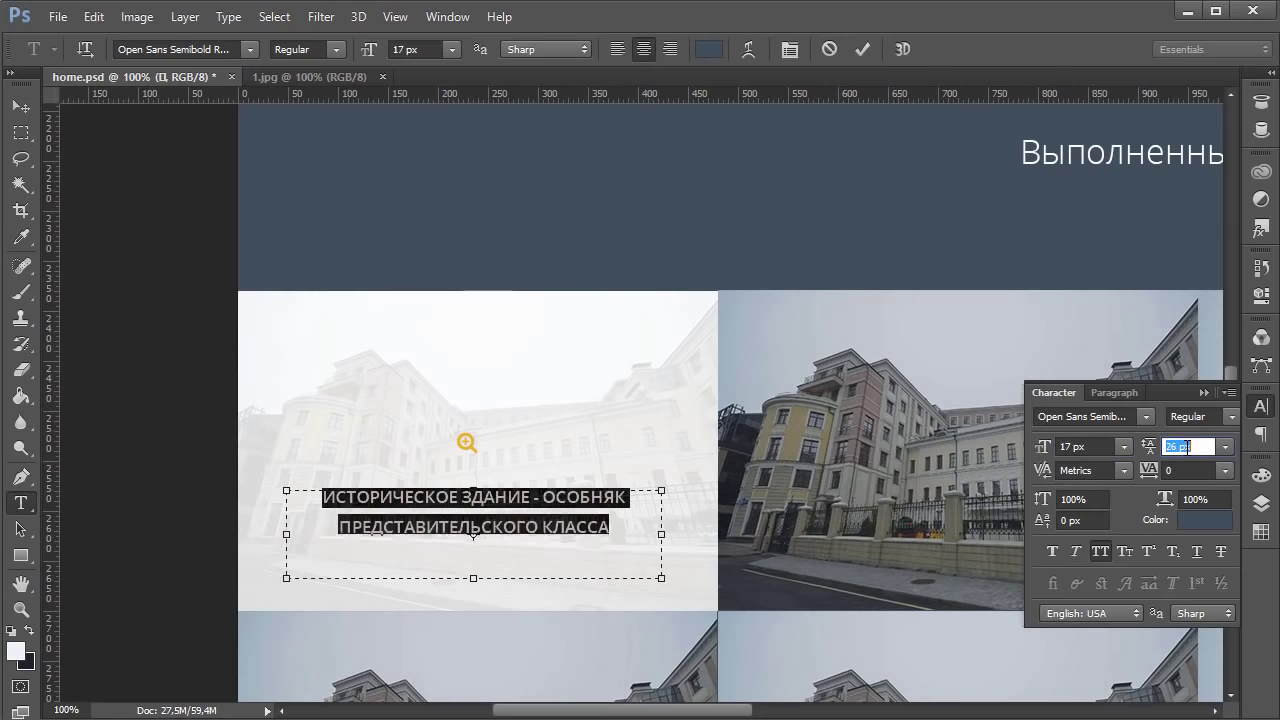
key("Down")
key("Down")
left_click(479, 519)
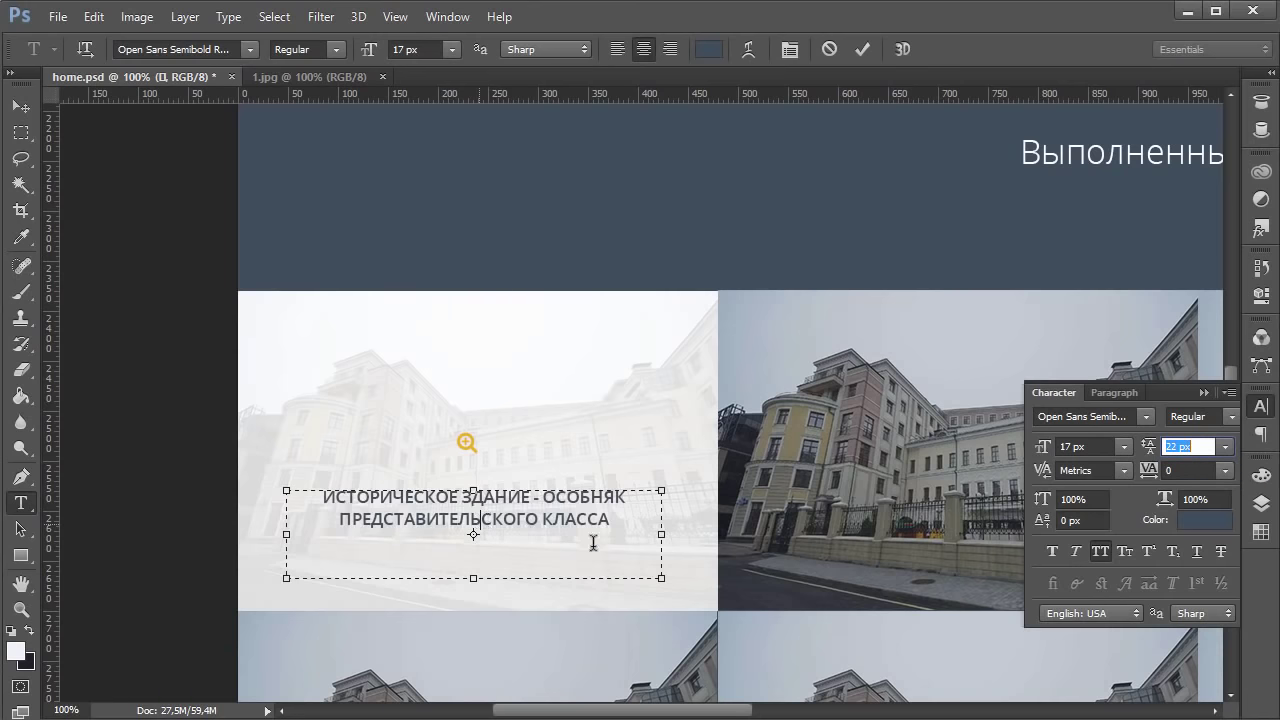
left_click(21, 106)
Step: Try moving the caption up about 10 px, closer to the magnifier icon
scroll(697, 688, "down", 1)
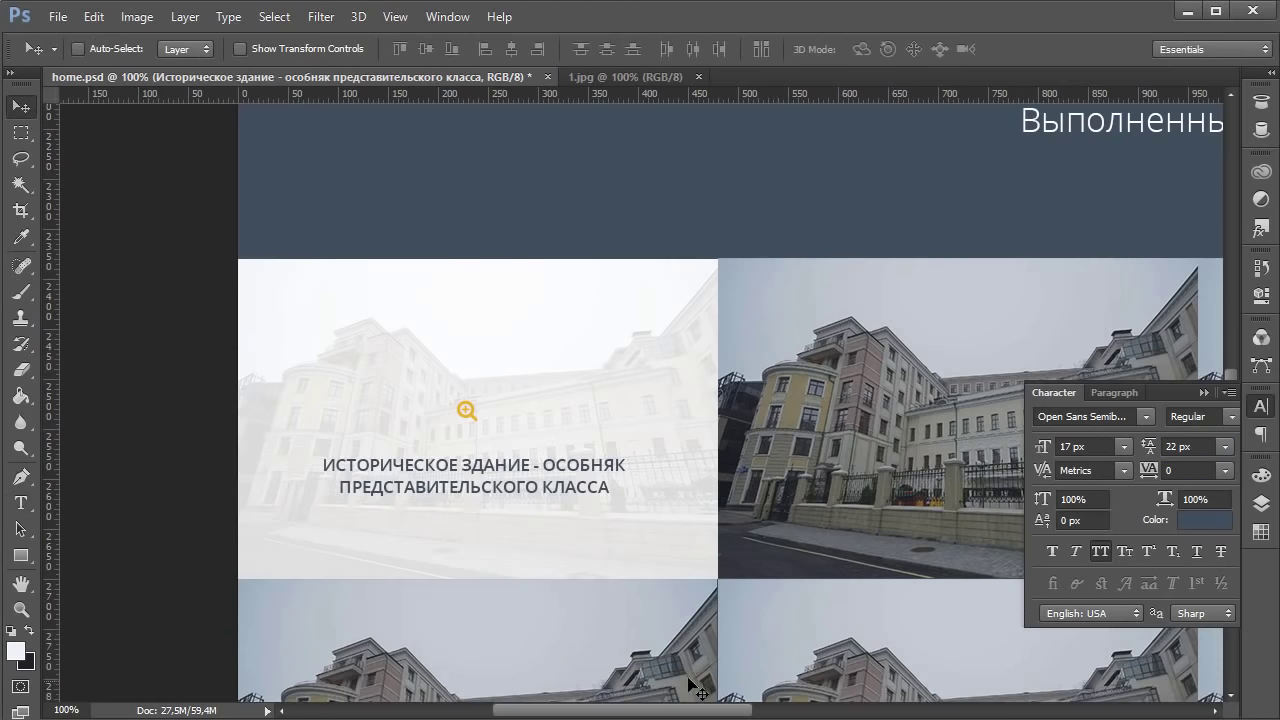
left_click_drag(704, 716, 736, 716)
mouse_move(347, 482)
left_mouse_down()
mouse_move(348, 462)
mouse_move(350, 474)
left_mouse_up()
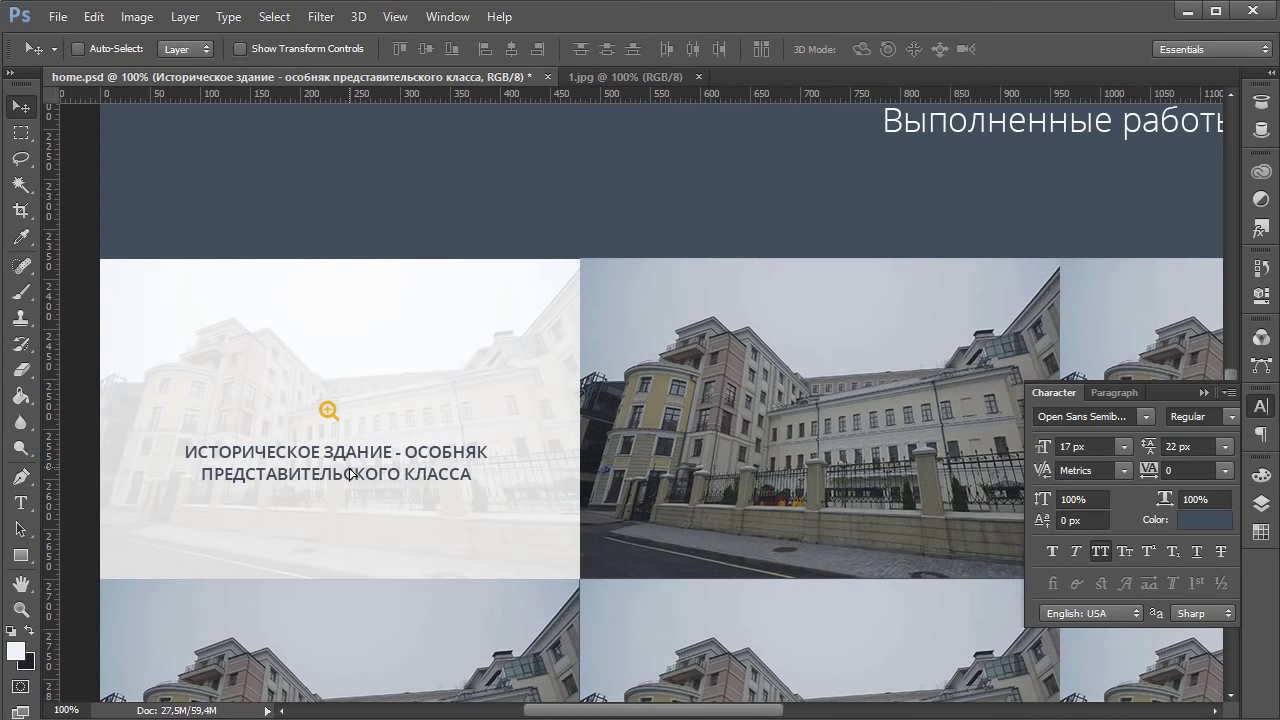
Step: Try coloring the whole caption text near-black (222)
scroll(425, 483, "up", 3)
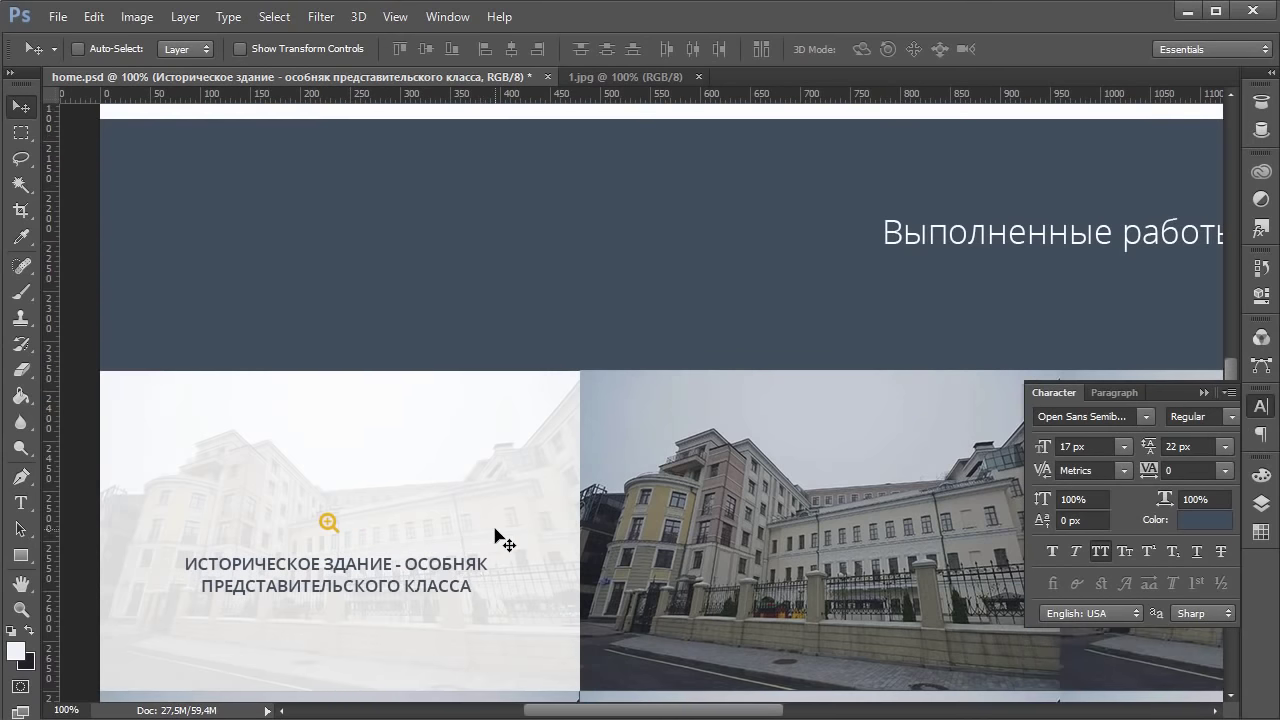
scroll(497, 534, "down", 1)
left_click(17, 504)
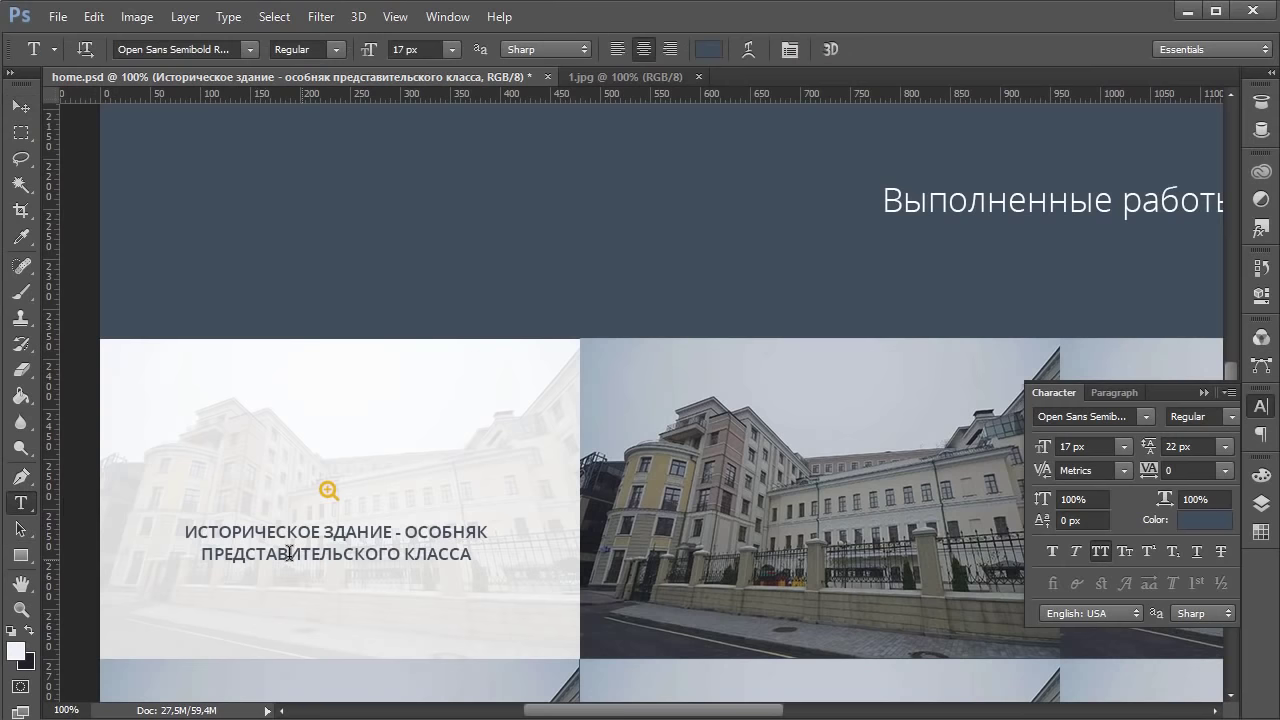
double_click(247, 529)
key("ctrl+a")
left_click(708, 49)
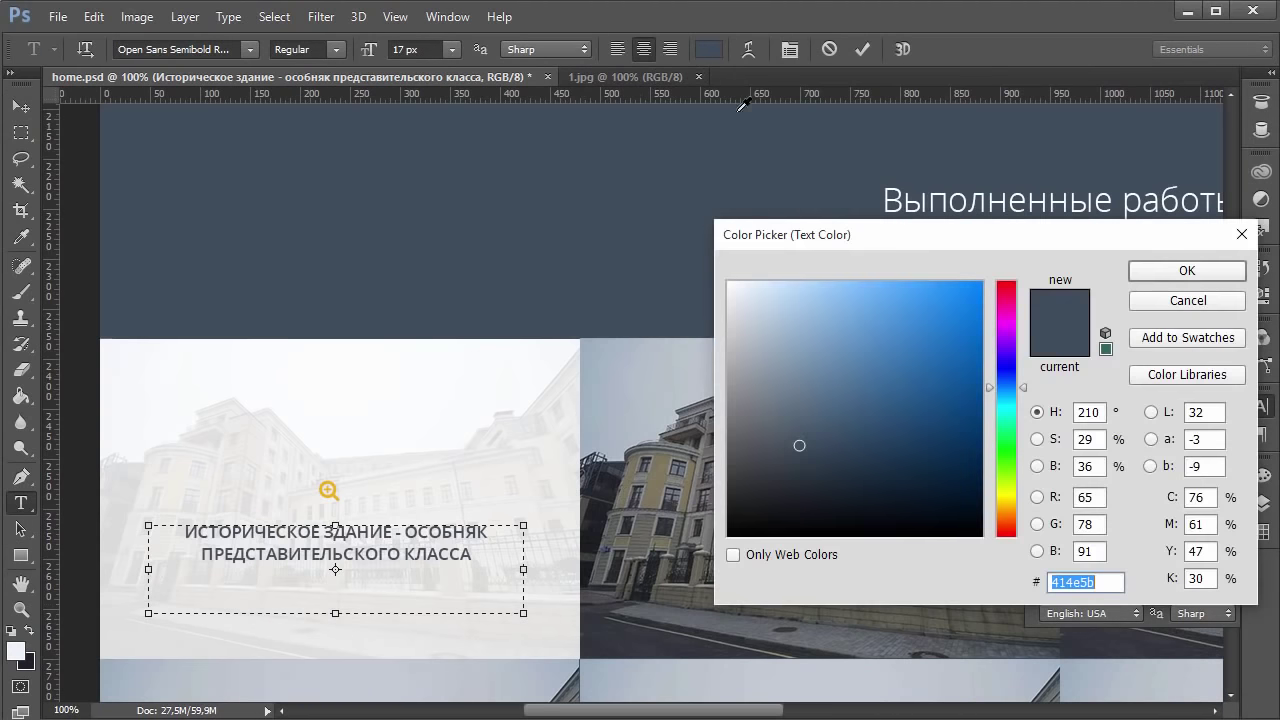
type("222")
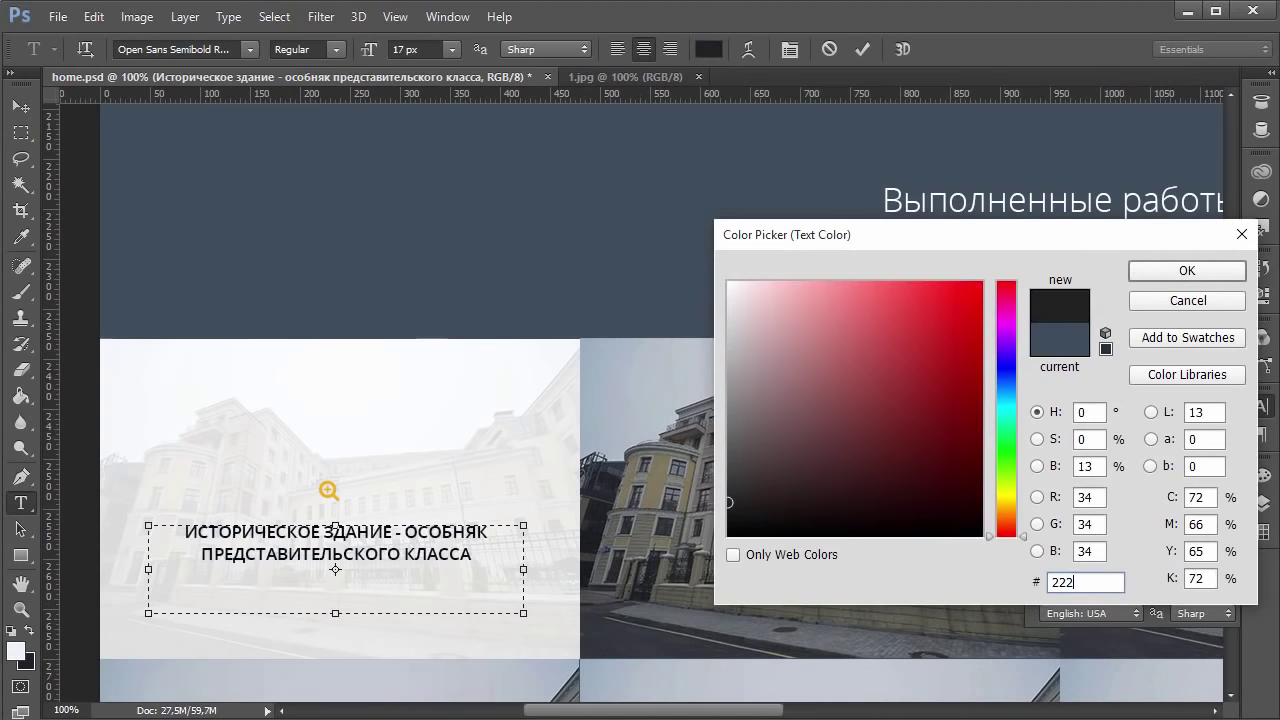
left_click(1180, 271)
left_click(20, 112)
scroll(469, 284, "down", 1)
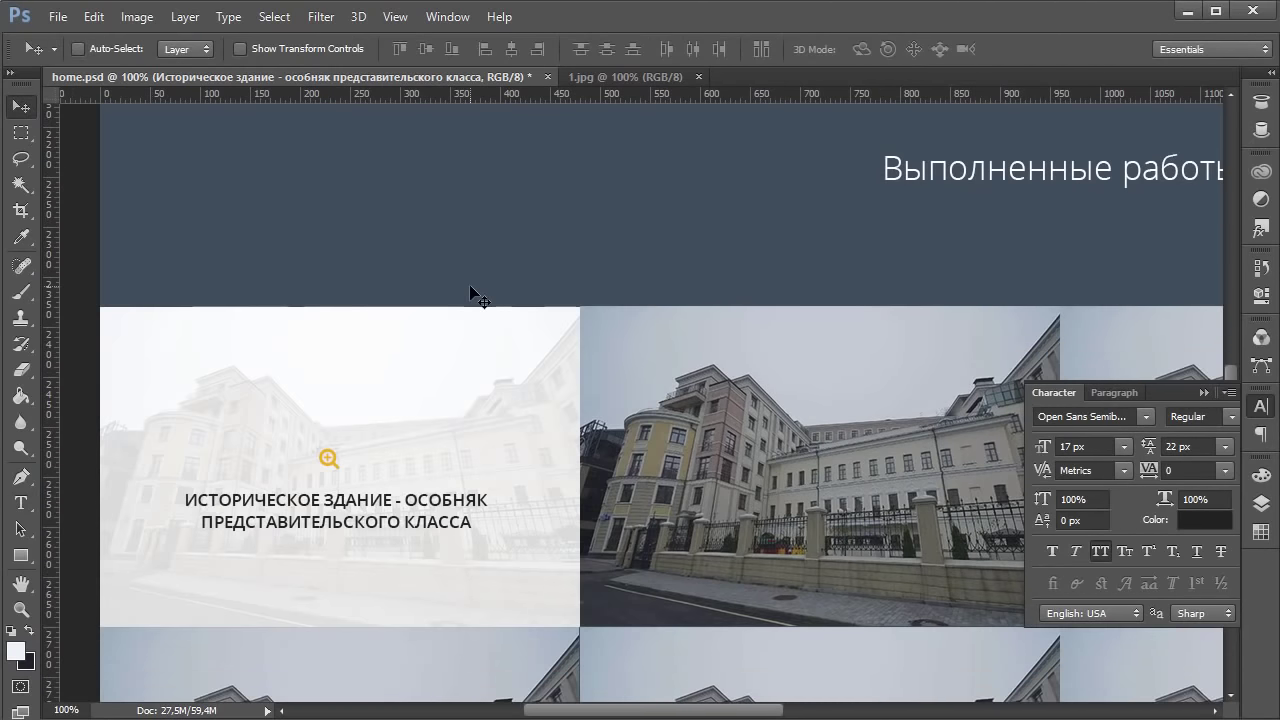
Step: Undo the caption's near-black recolor and its last move
key("Delete")
key("ctrl+z")
scroll(480, 314, "down", 1)
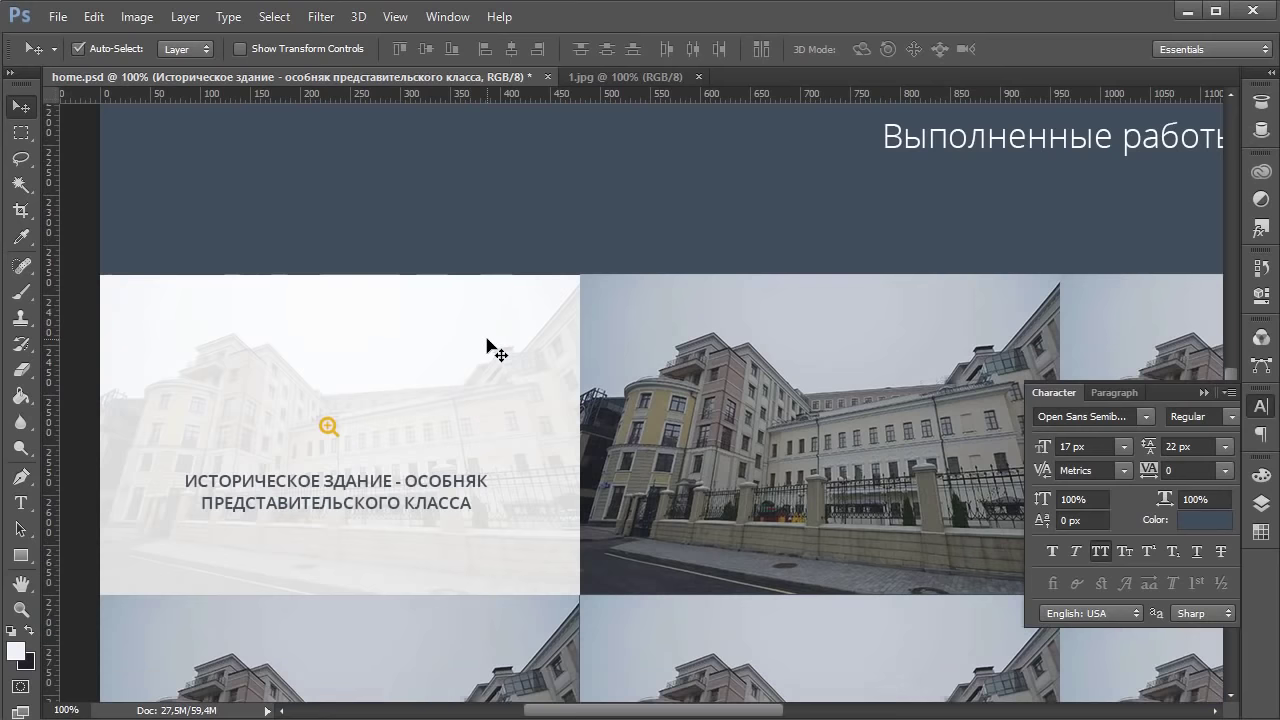
Step: Nudge the caption straight up about 10 px so it sits closer beneath the magnifier icon
key("Up")
key("Up")
key("Up")
key("Up")
key("Up")
key("Up")
key("Up")
key("Up")
key("Up")
key("Up")
key("Up")
key("Up")
key("Up")
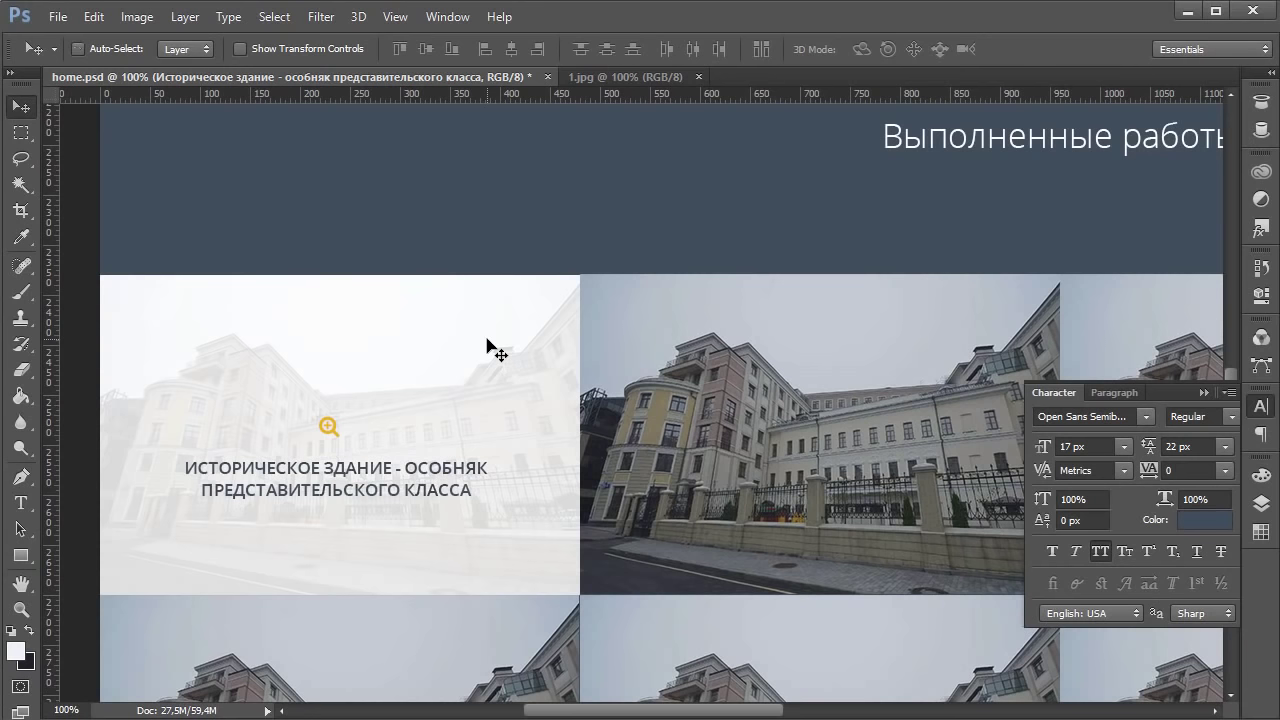
Step: Set the magnifier icon's font size to 24 px
scroll(523, 457, "up", 1)
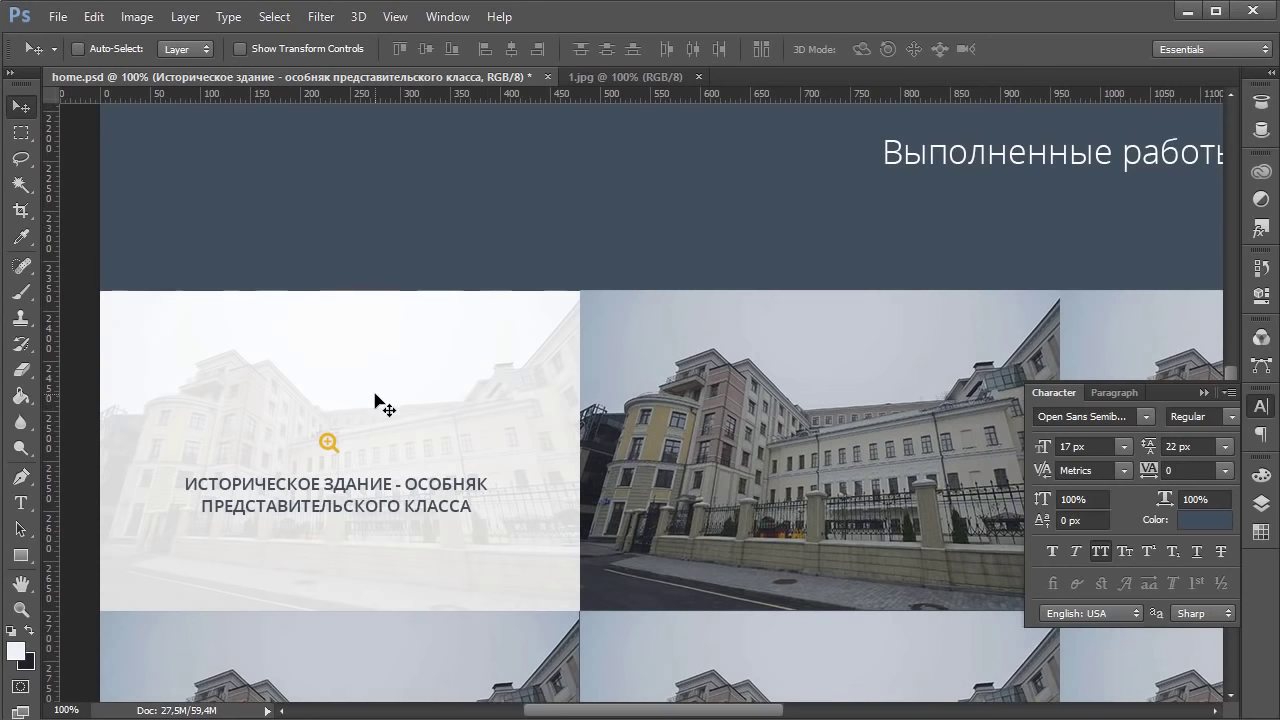
scroll(358, 485, "down", 1)
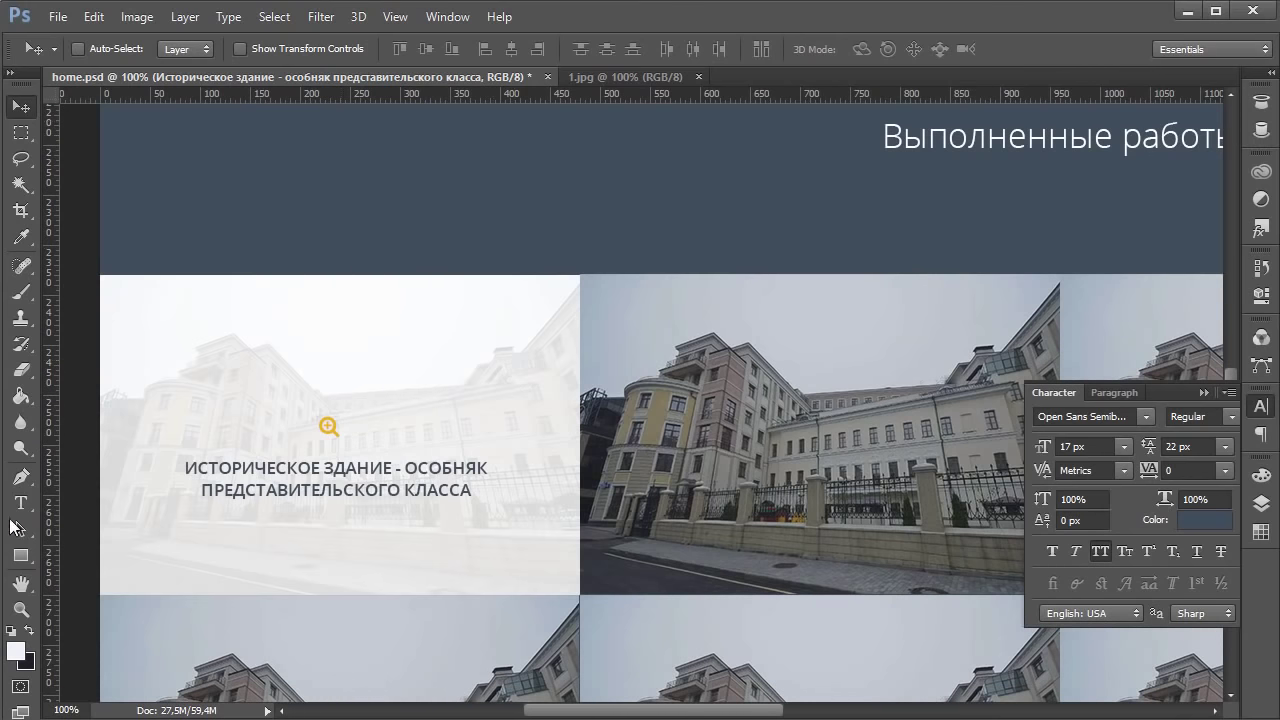
left_click(20, 503)
double_click(329, 426)
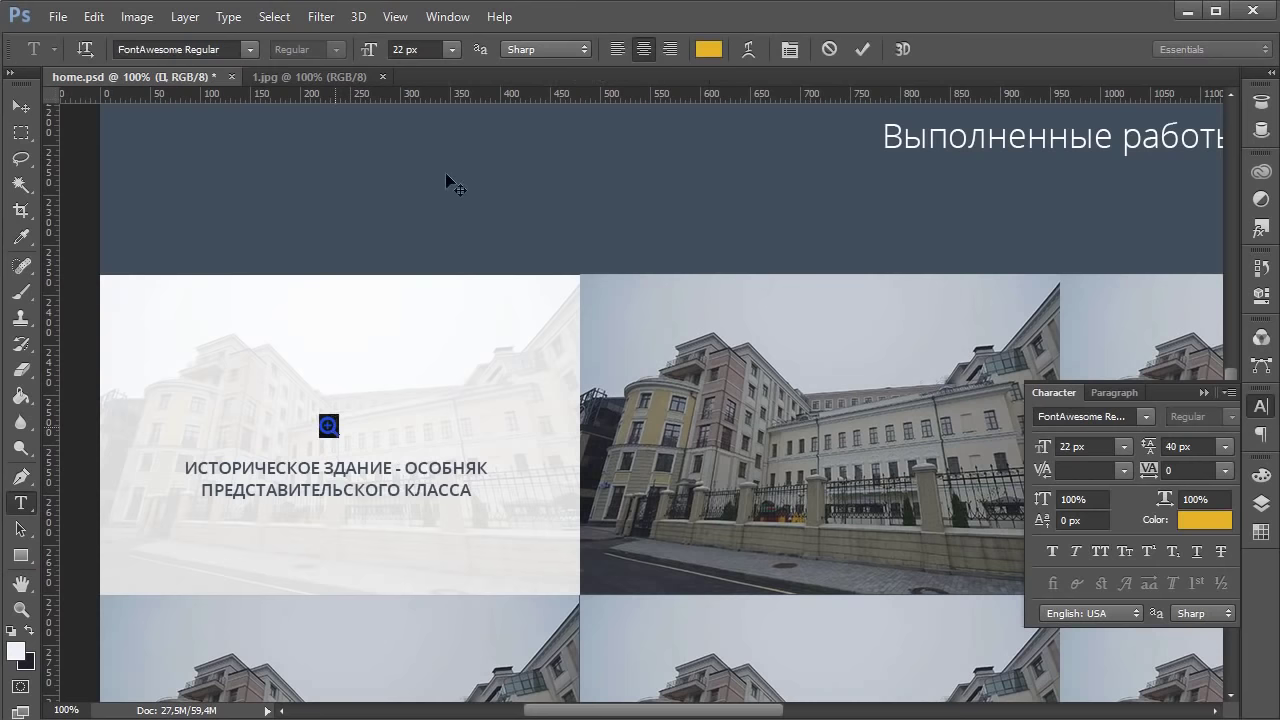
left_click(408, 49)
type("24")
key("Return")
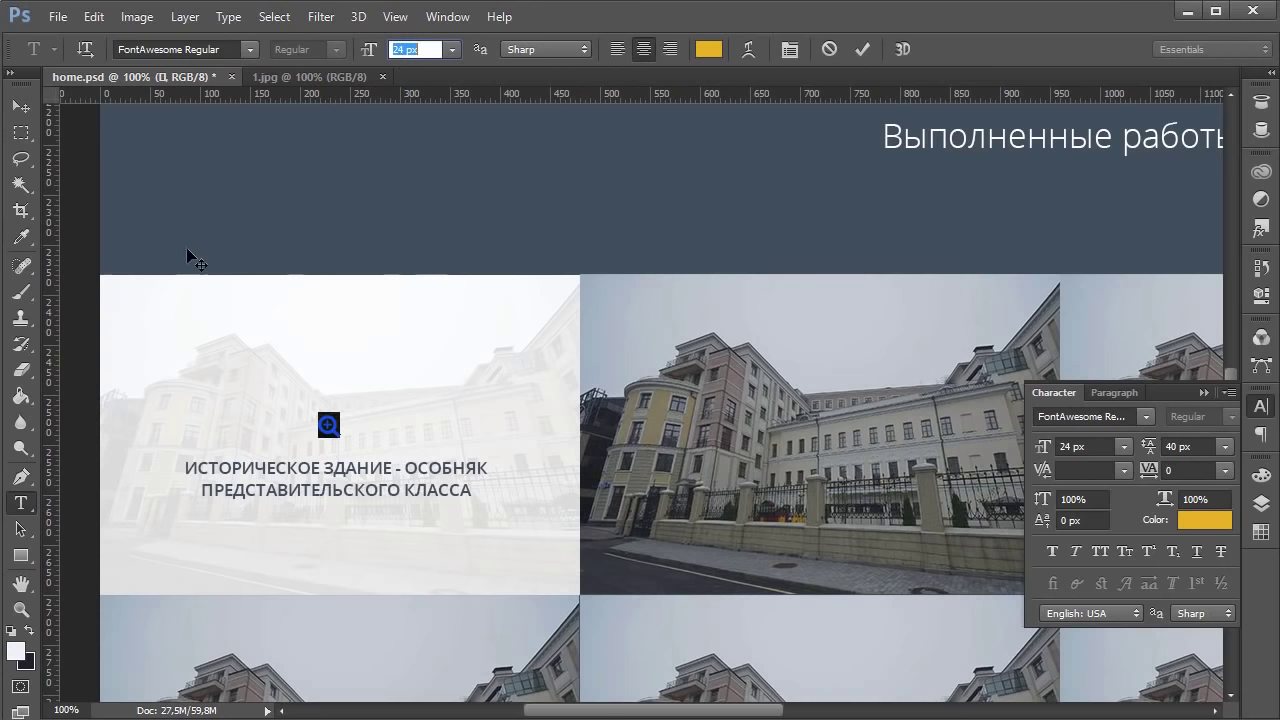
left_click(20, 106)
Step: Set the whole caption beneath the magnifier icon in Open Sans Bold at 16 px
scroll(270, 393, "down", 1)
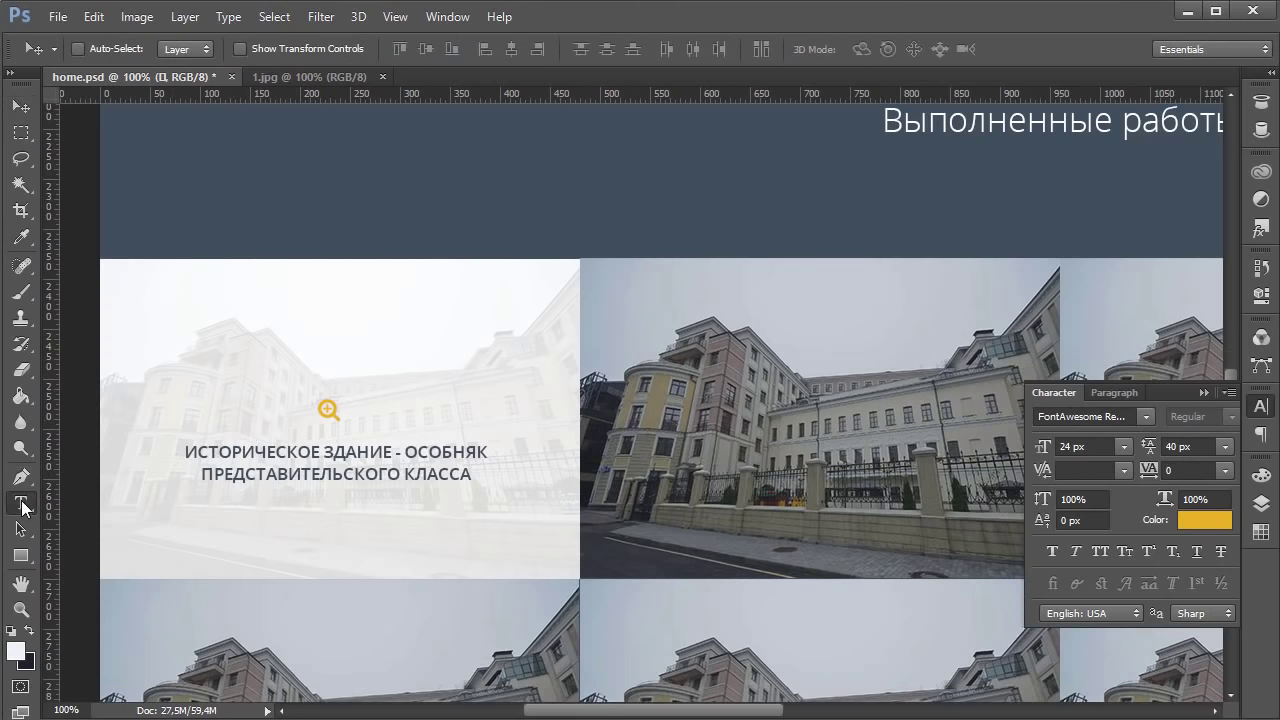
left_click(20, 503)
left_click(335, 489)
key("ctrl+a")
left_click(401, 49)
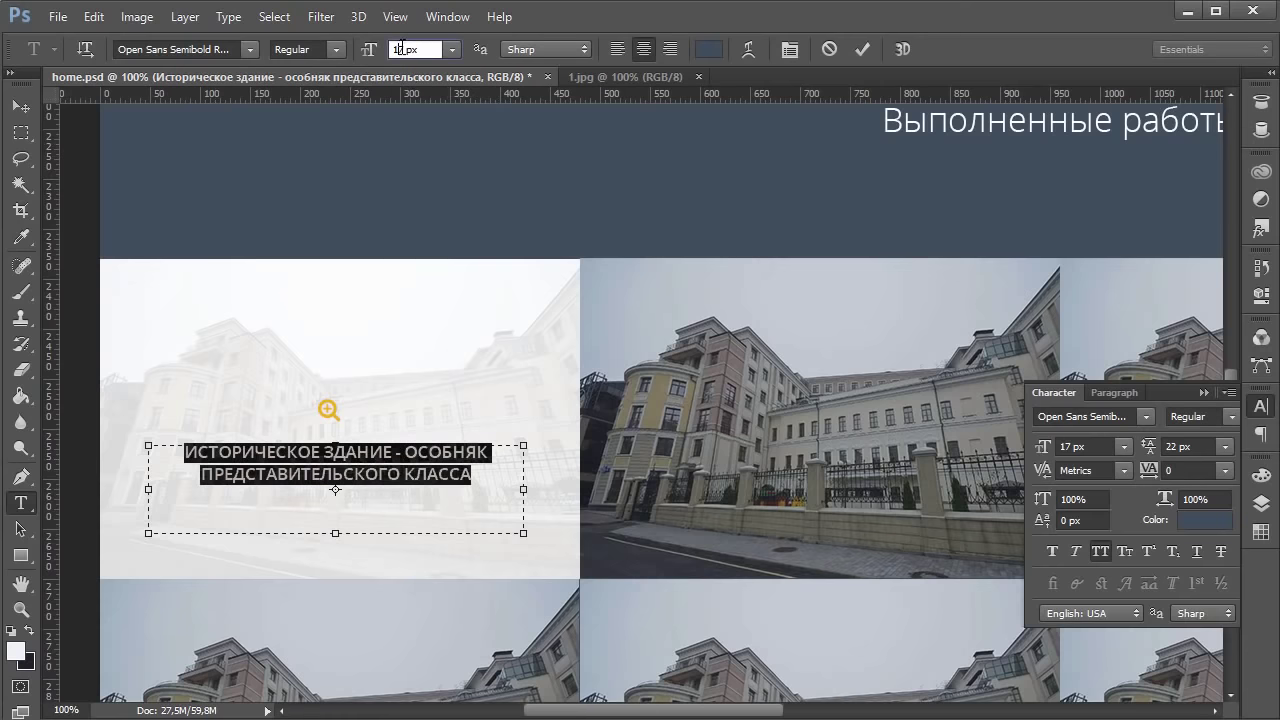
key("Down")
left_click(183, 47)
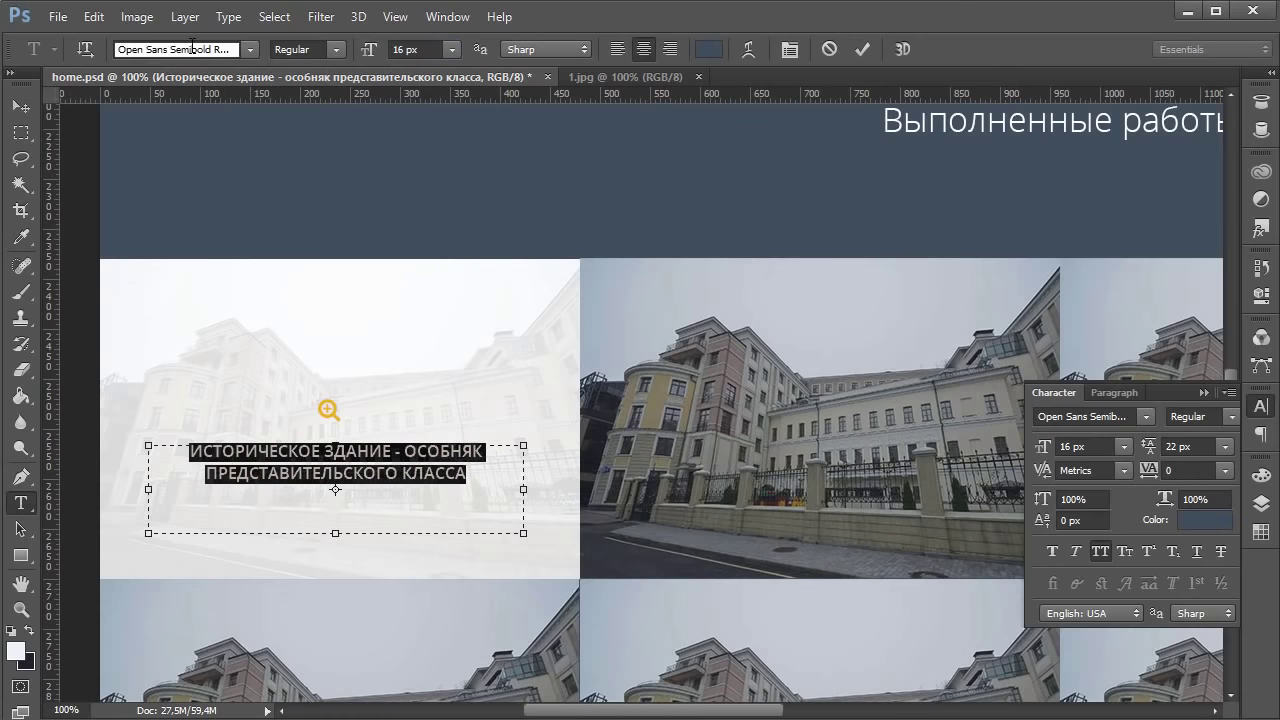
key("BackSpace")
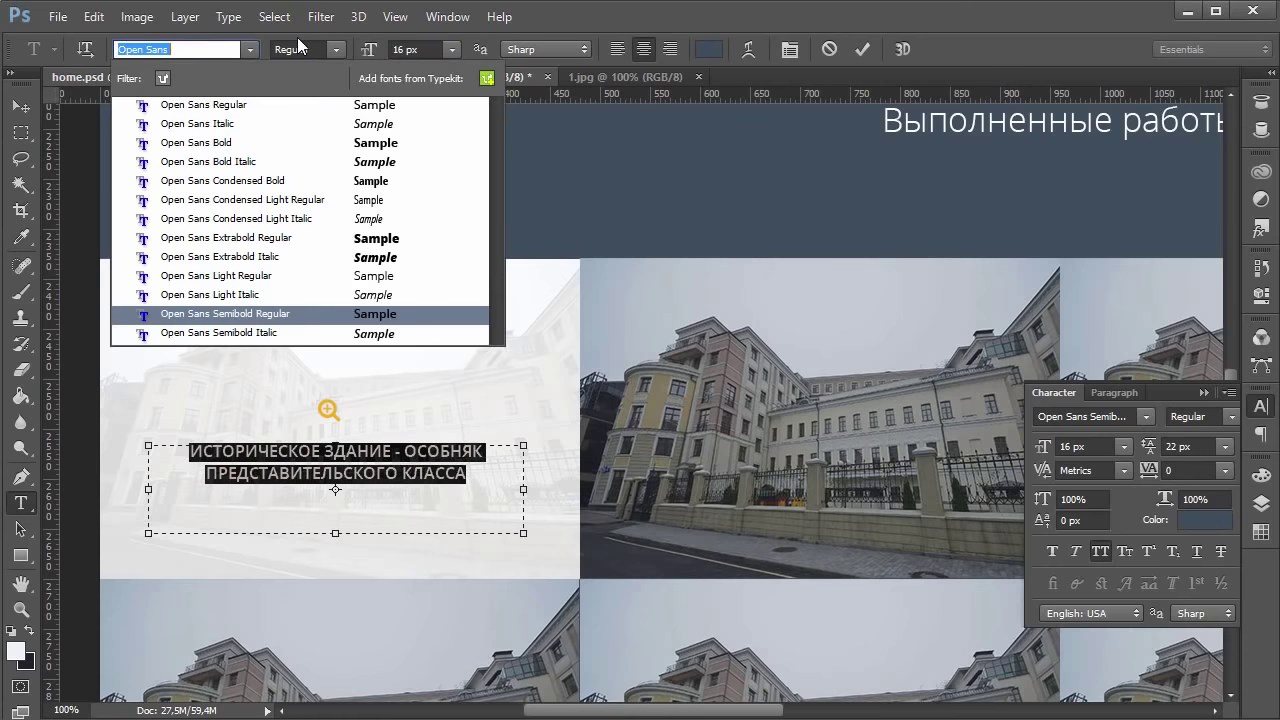
type("b")
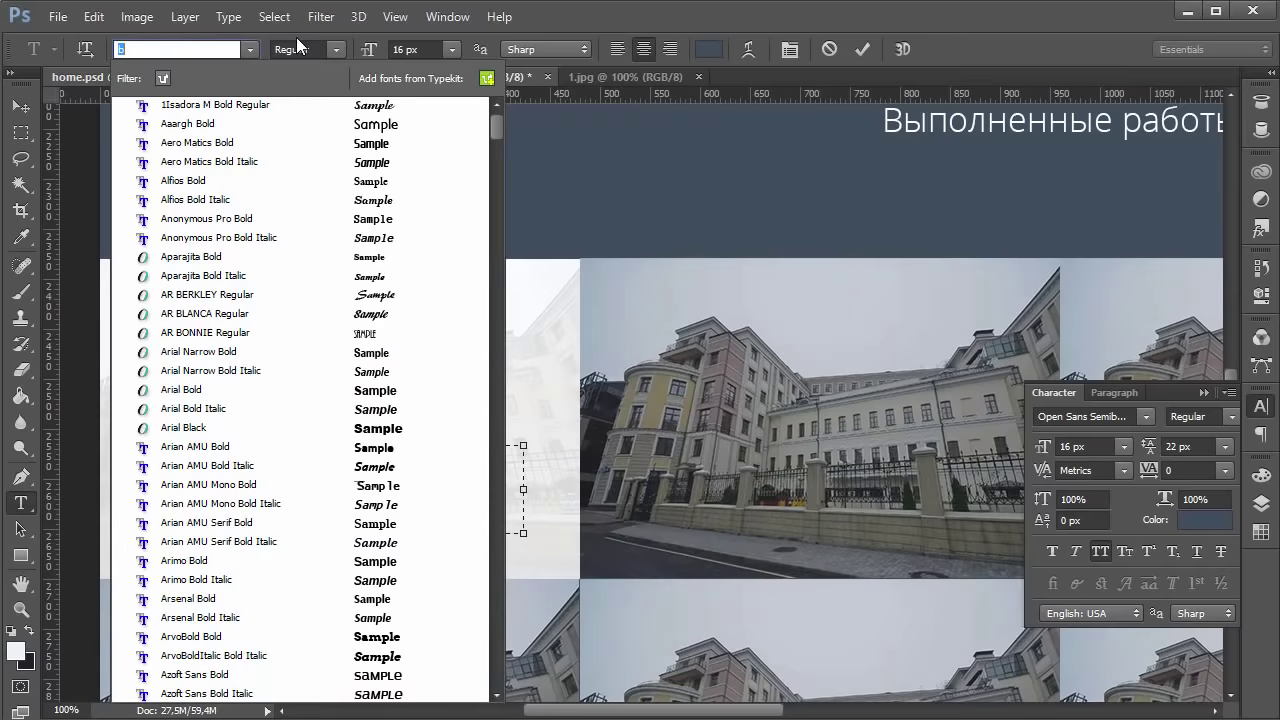
type("open ")
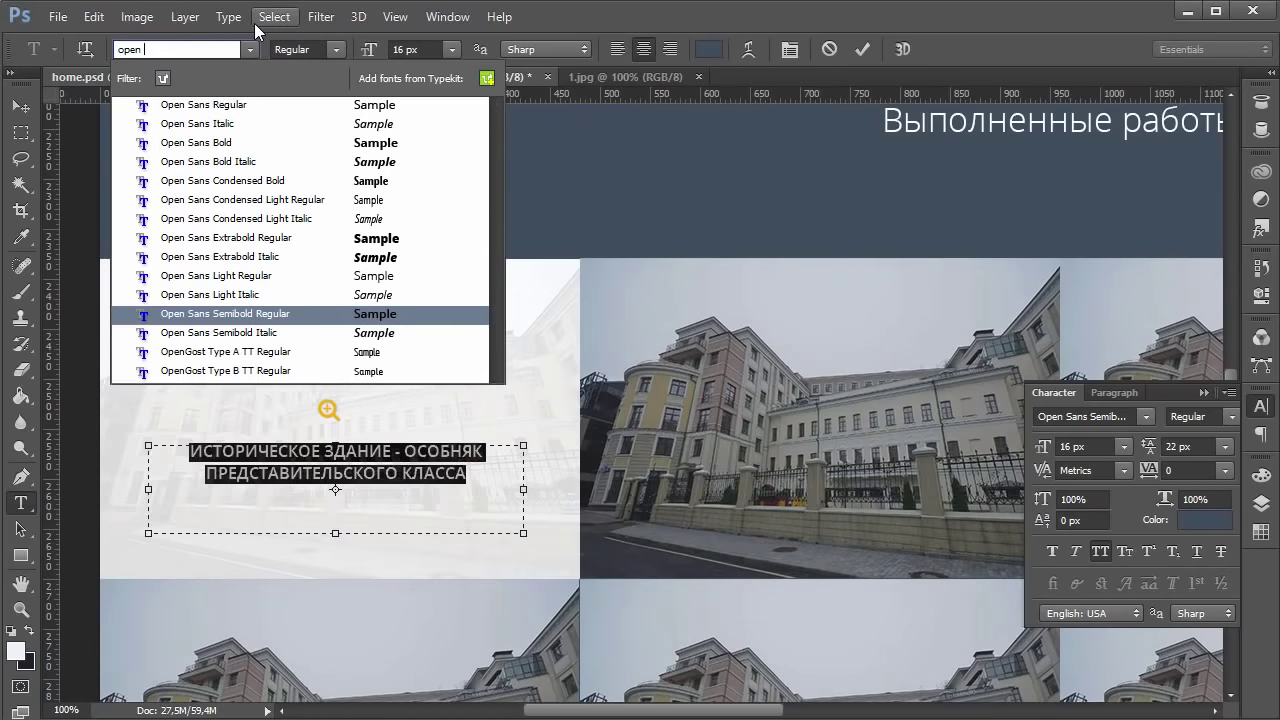
type("sans bo")
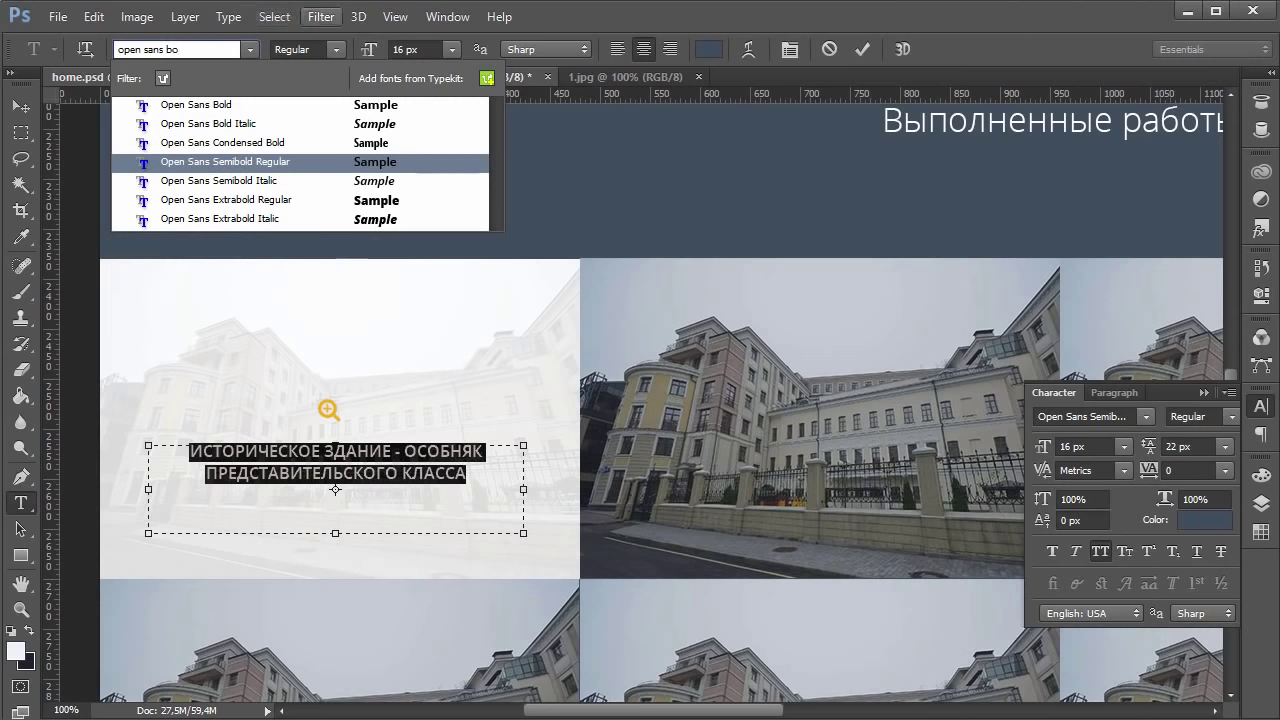
left_click(254, 106)
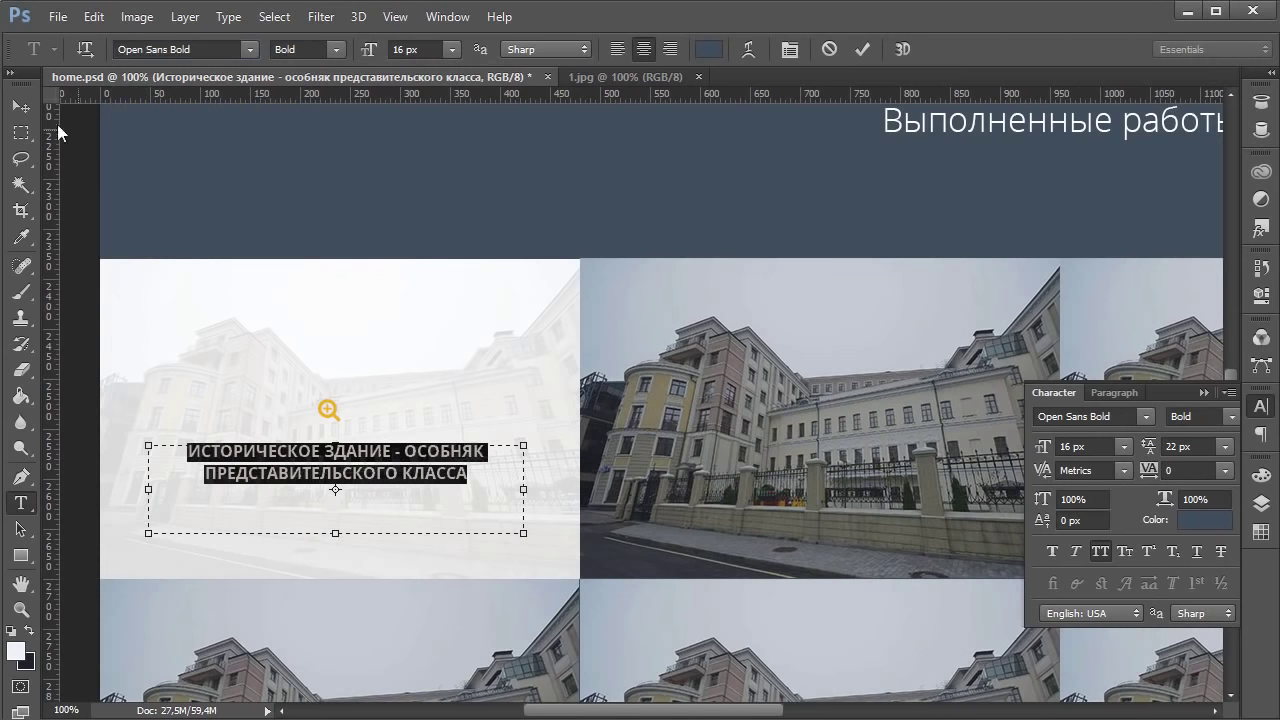
left_click(20, 105)
scroll(85, 548, "up", 1)
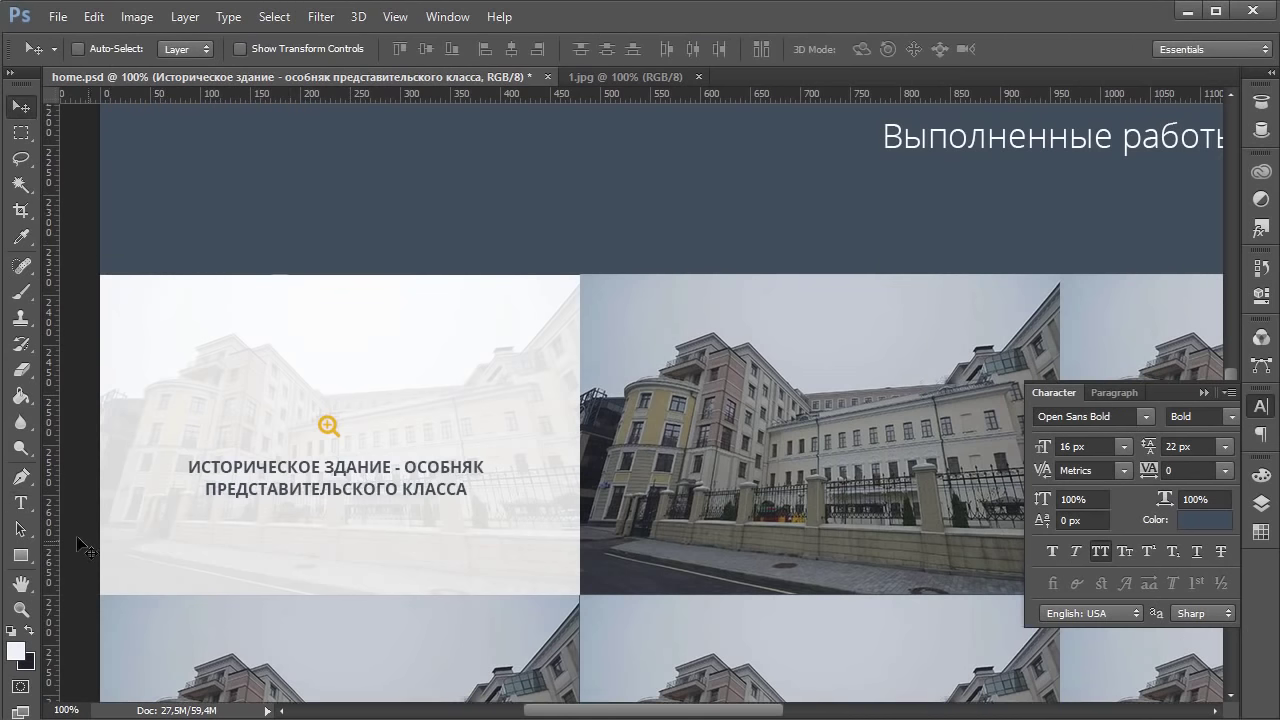
Step: Reduce the whole caption's font size to 15 px
left_click(20, 503)
left_click_drag(188, 467, 450, 515)
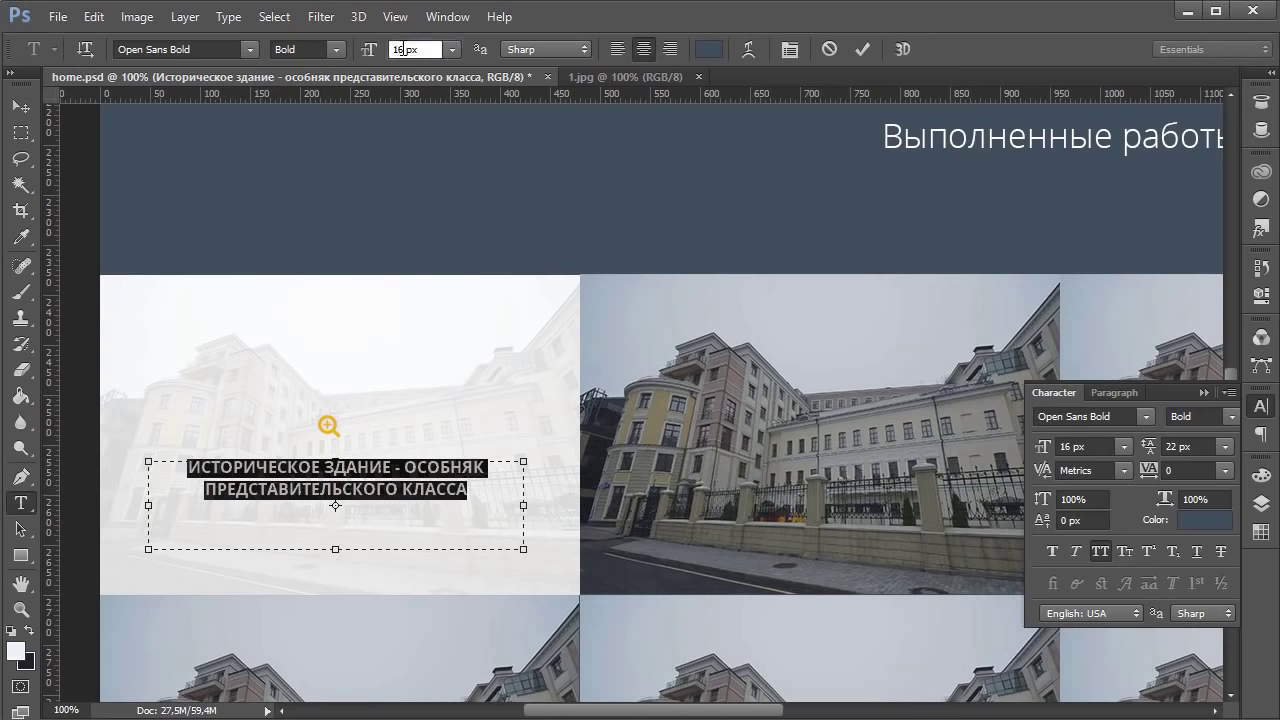
left_click(405, 48)
key("Down")
left_click(382, 488)
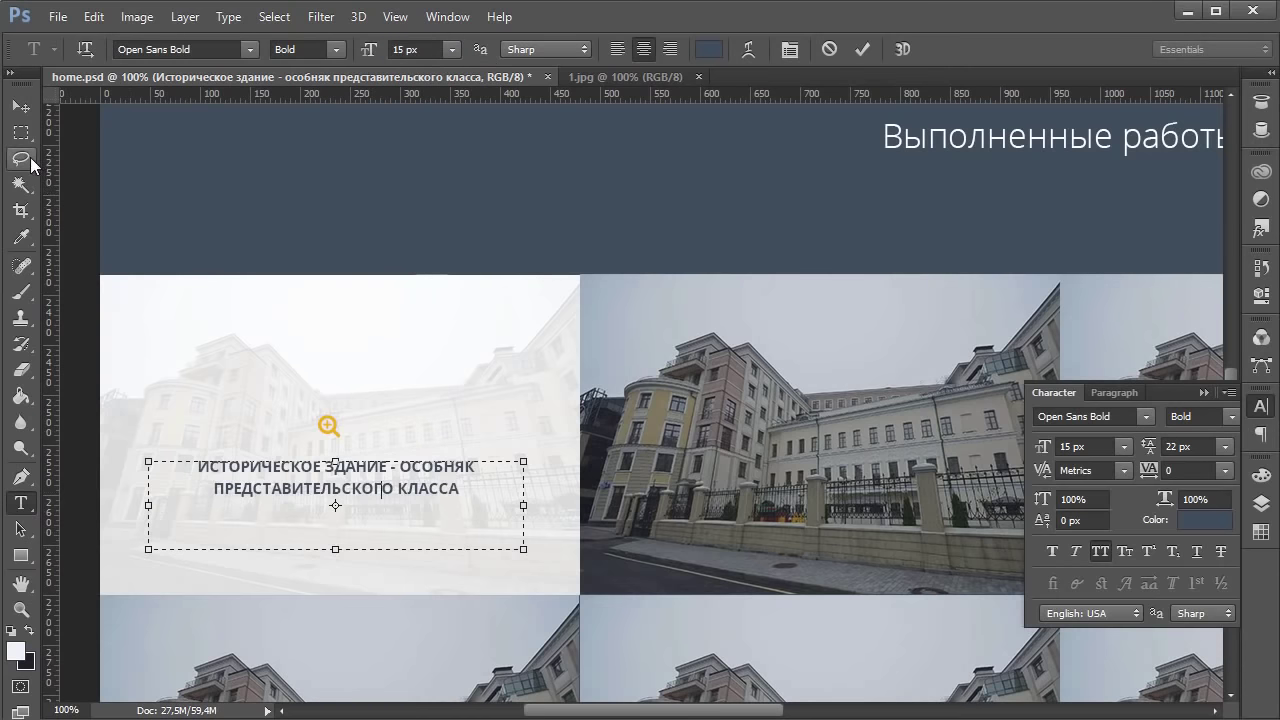
left_click(20, 105)
Step: Select all eight photo groups, from item copy 13 to item, and nudge them up about 40 px closer to the section heading
scroll(568, 129, "down", 1)
scroll(568, 129, "up", 2)
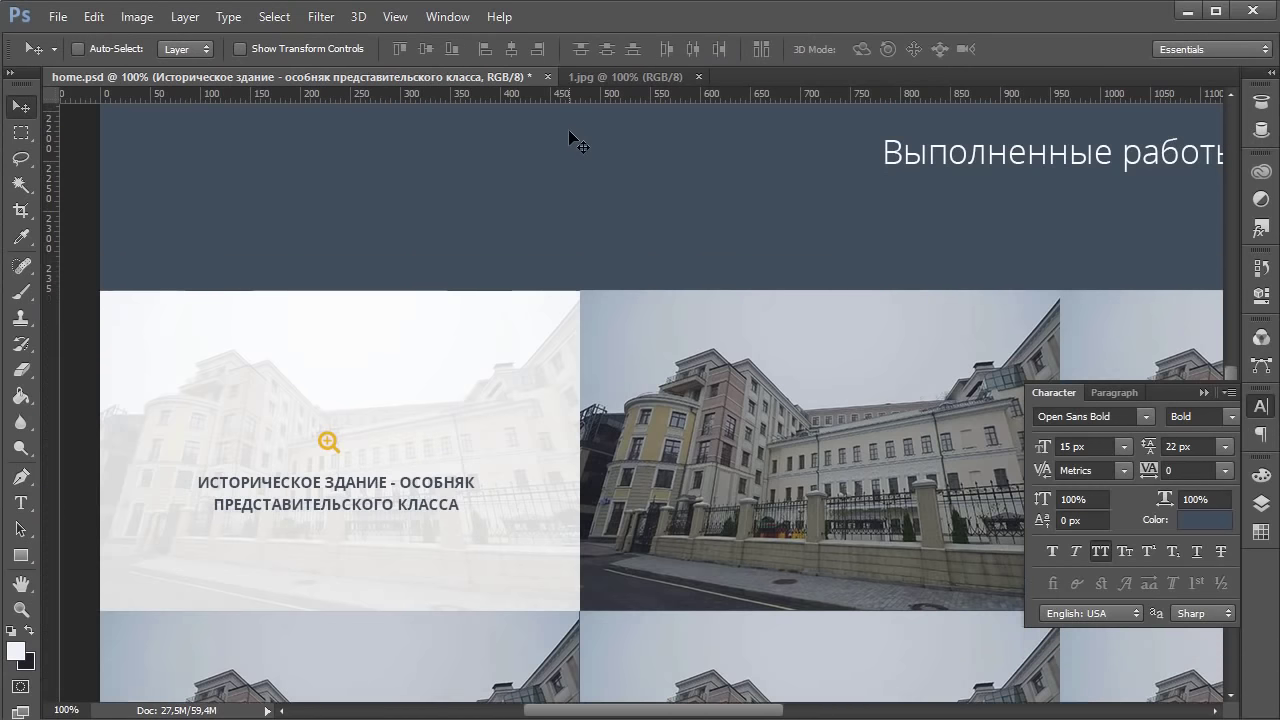
scroll(568, 129, "down", 3)
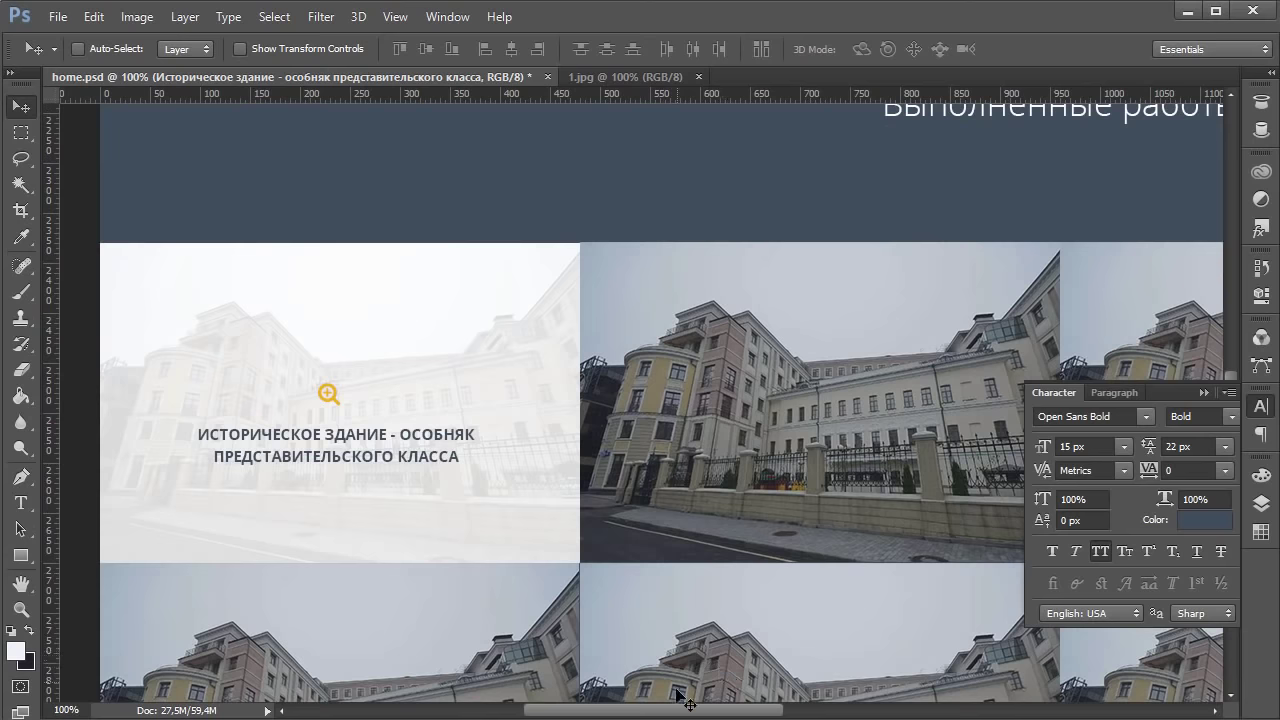
left_click_drag(694, 712, 765, 712)
scroll(428, 428, "up", 10)
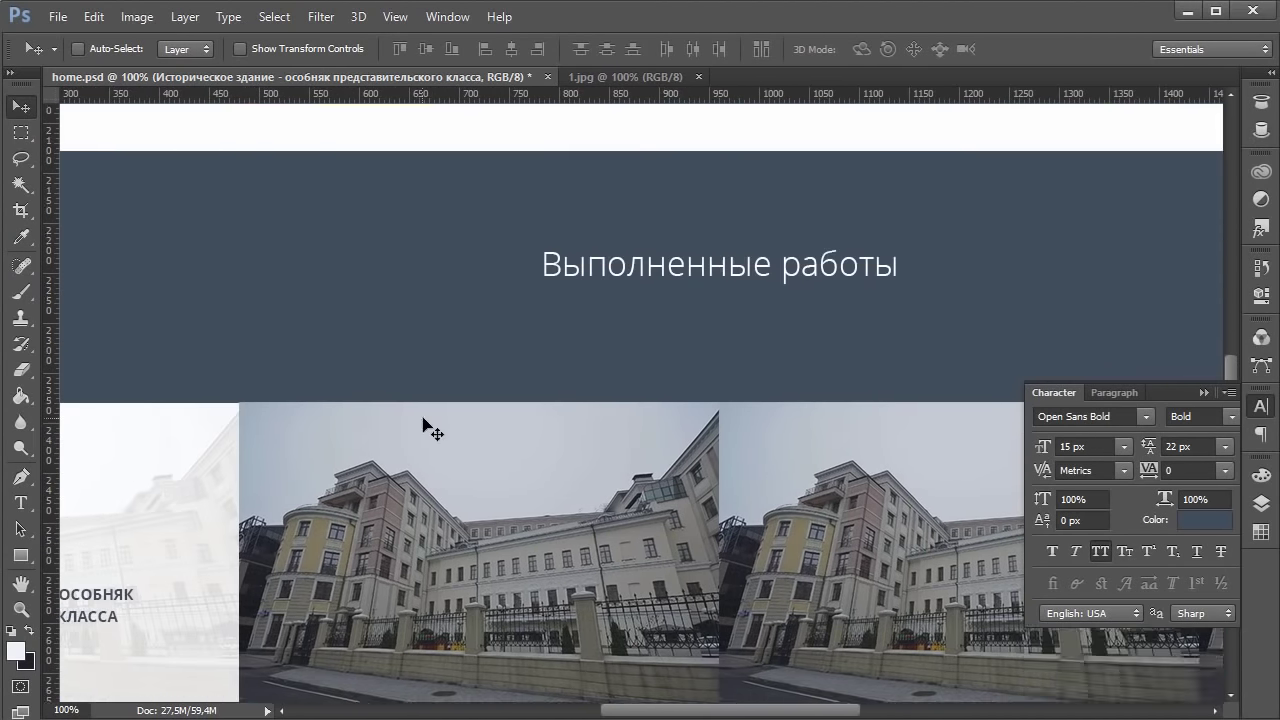
left_click(1261, 503)
left_click(1057, 470)
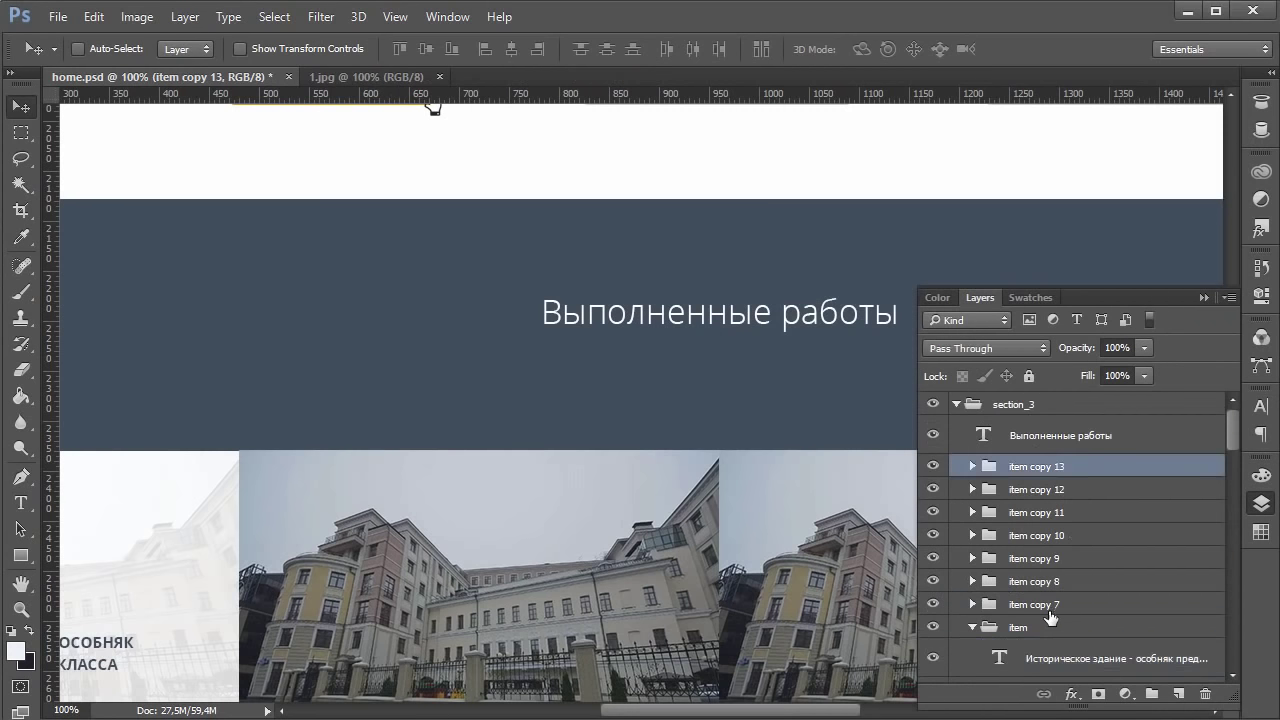
left_click(1024, 630, "shift")
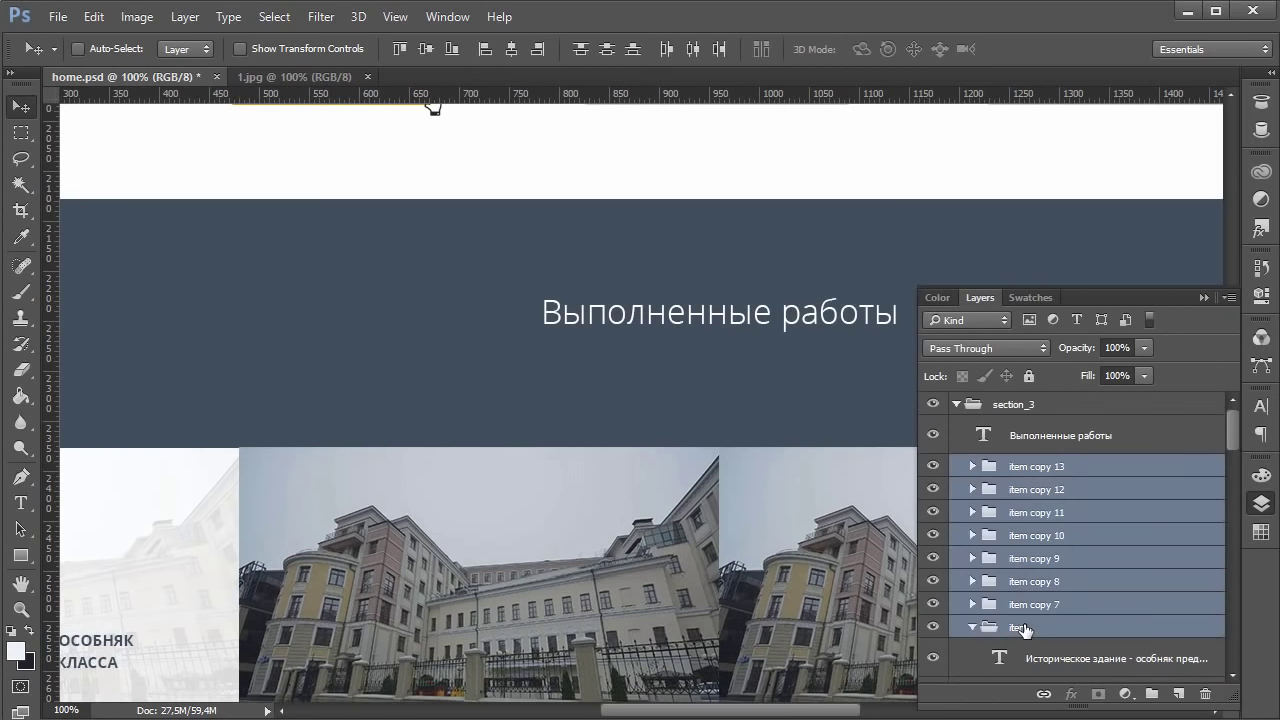
key("Up")
key("Up")
key("Up")
key("Up")
key("Up")
key("Up")
key("Up")
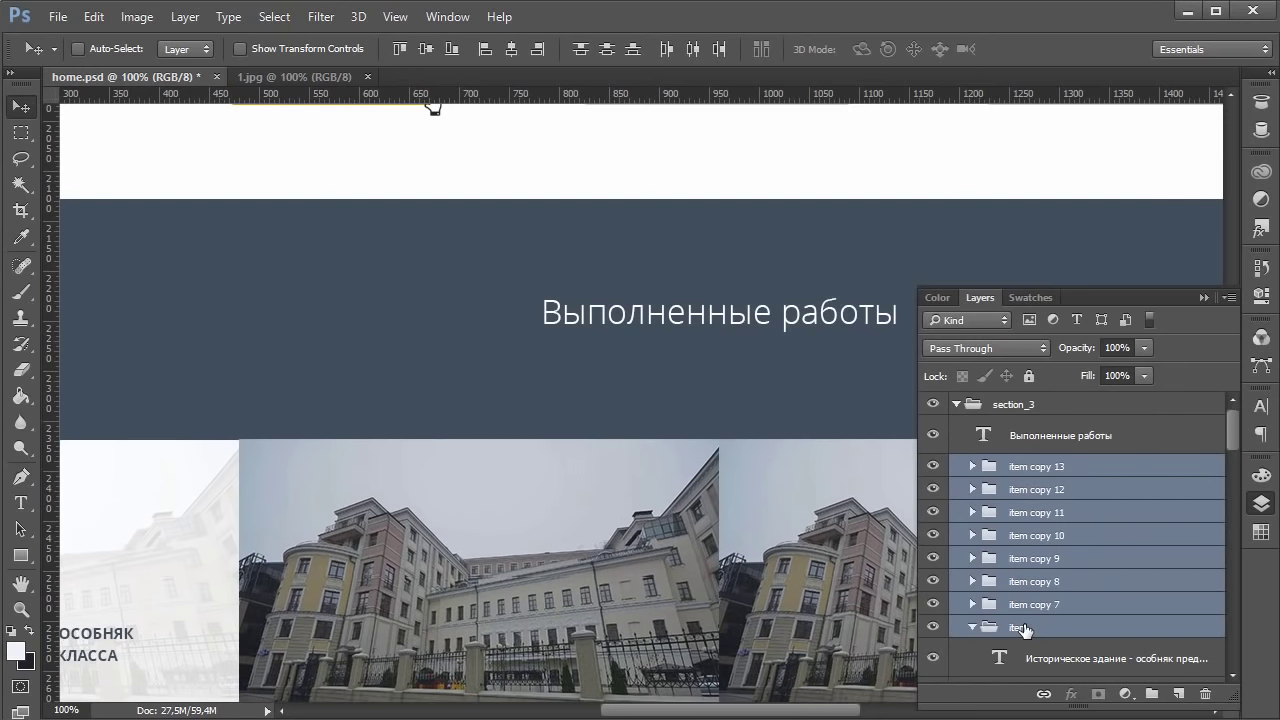
key("Up")
key("Up")
key("Up")
key("Up")
key("Up")
key("Up")
key("Up")
key("Up")
key("Up")
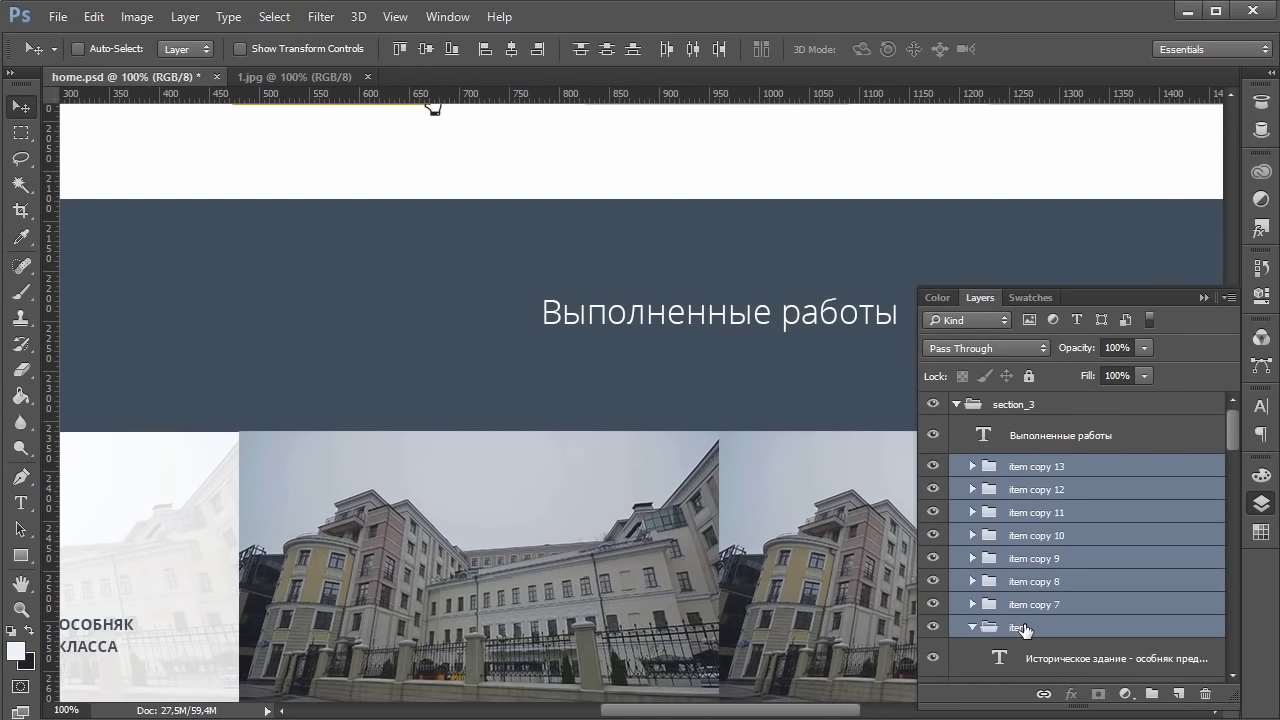
key("Up")
key("Up")
key("Up")
key("Up")
key("Up")
key("Up")
key("Up")
key("Up")
key("Up")
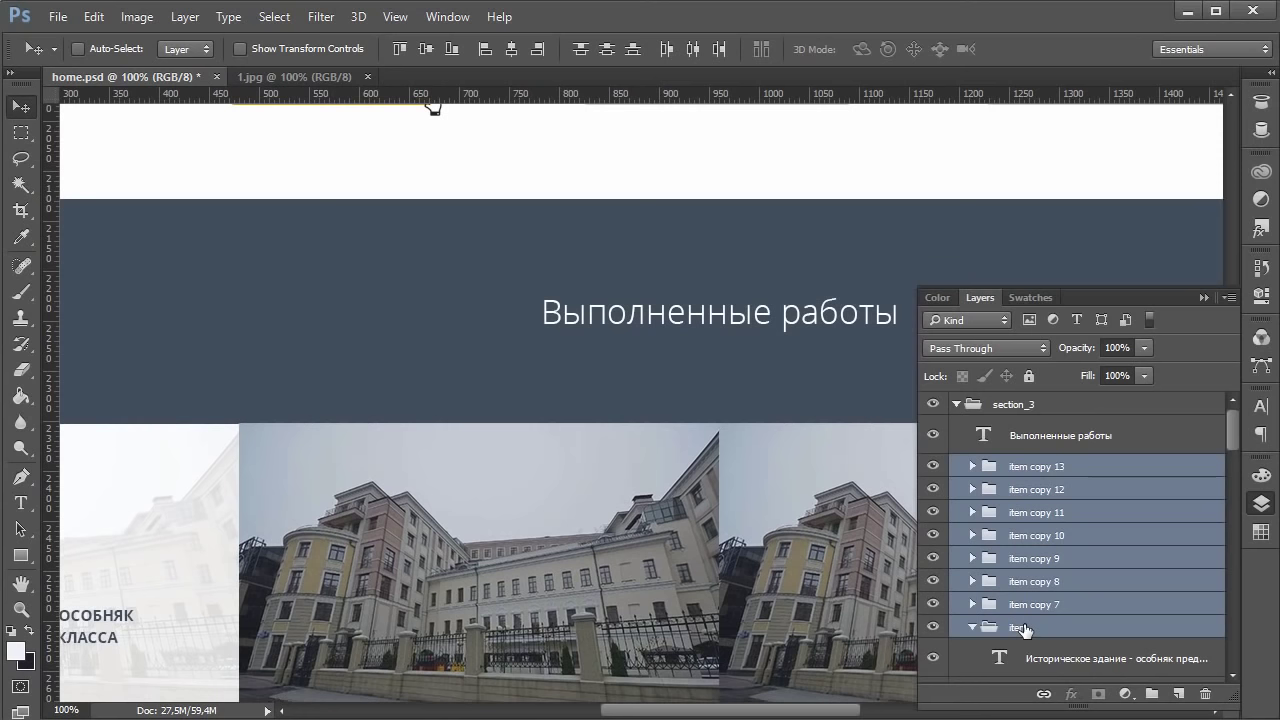
key("Up")
key("Up")
key("Up")
key("Up")
key("Up")
key("Up")
key("Up")
key("Up")
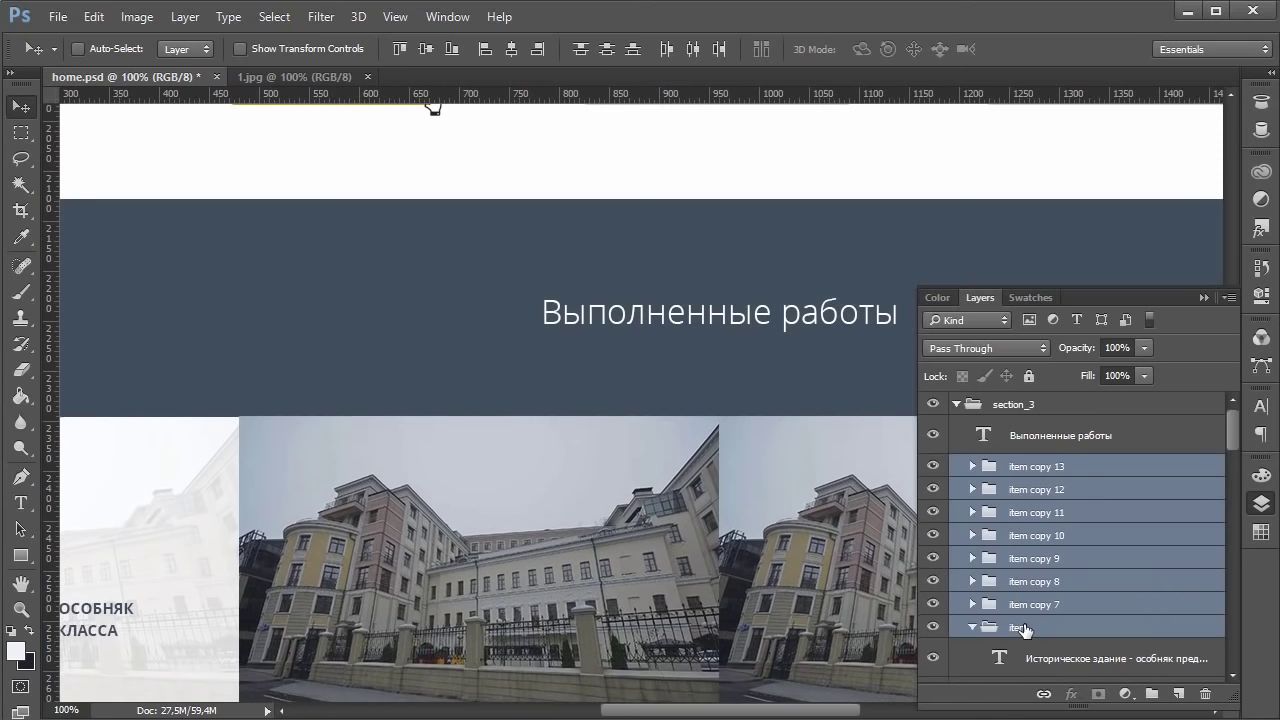
key("Up")
key("Up")
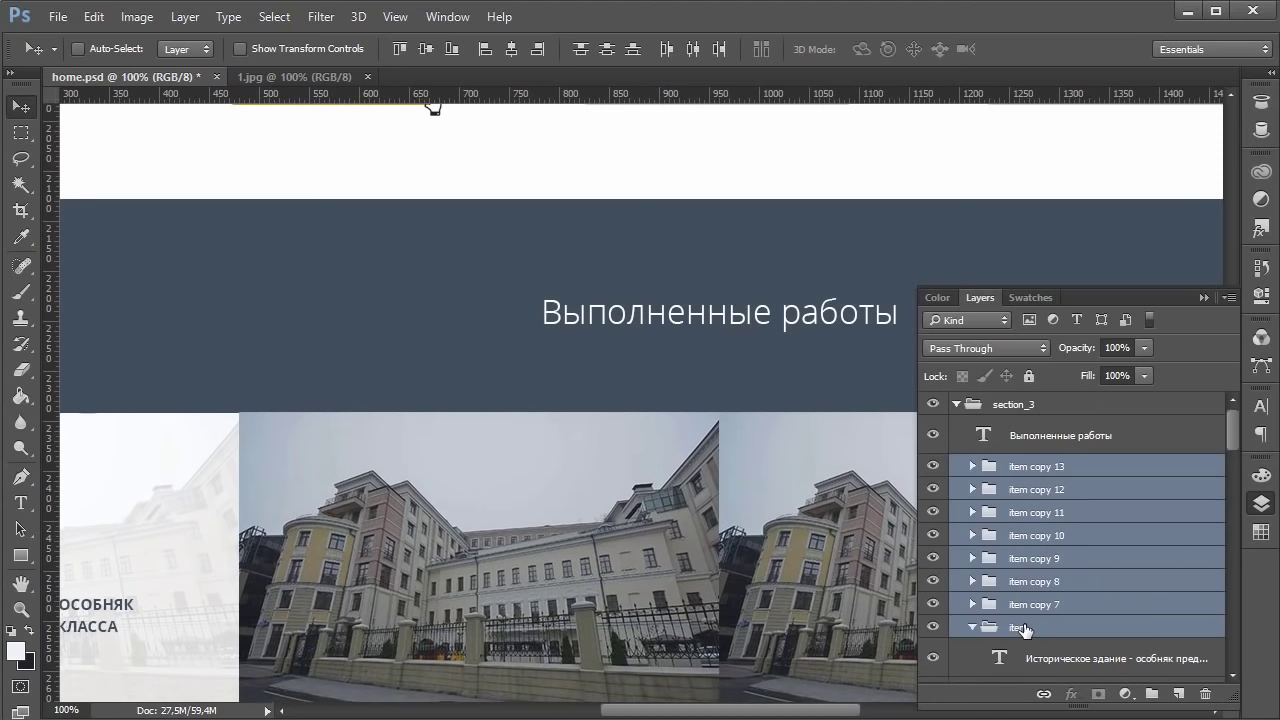
Step: Select the item copy 10 group that holds the first photo of the lower row
scroll(618, 510, "up", 3)
scroll(618, 510, "up", 1)
scroll(605, 490, "down", 9)
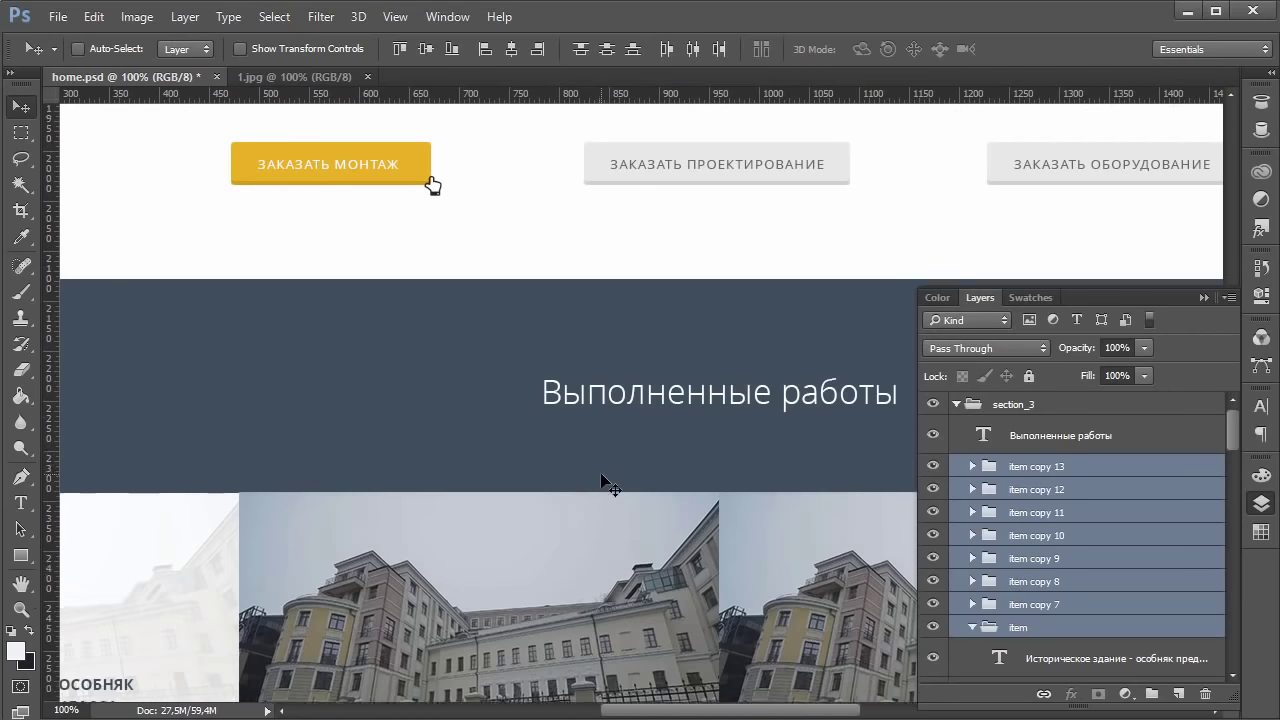
scroll(594, 470, "down", 2)
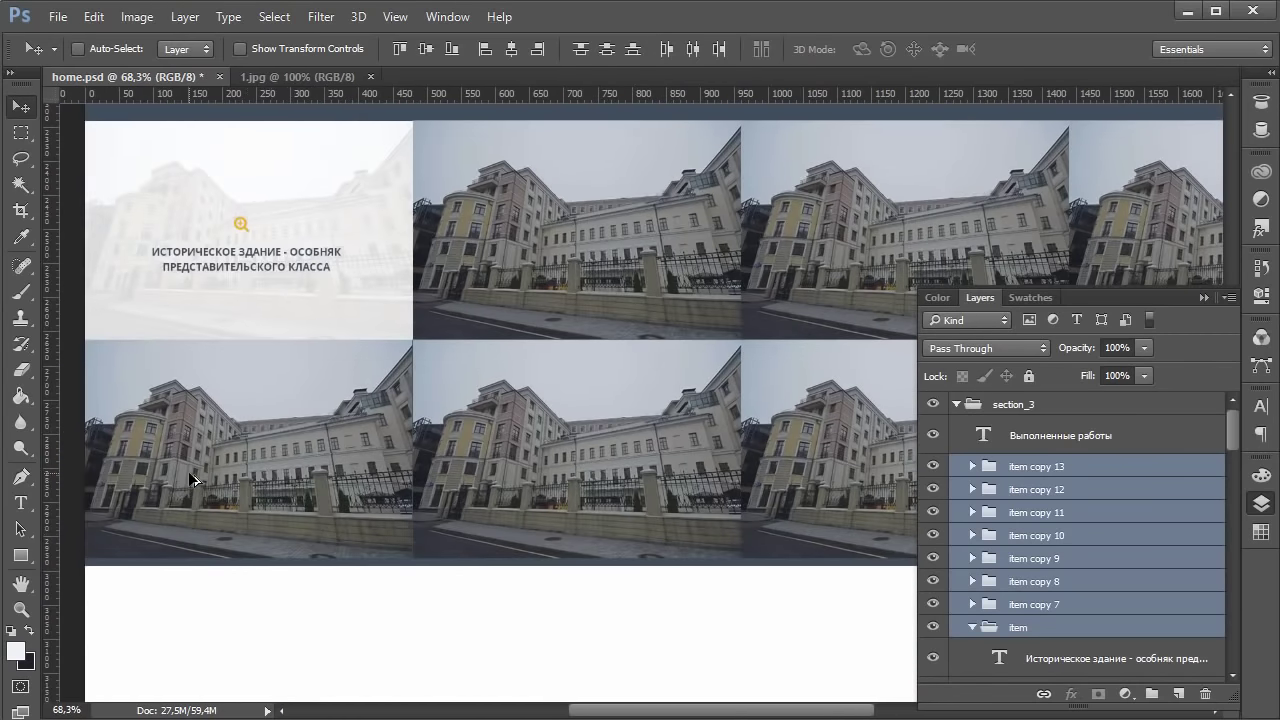
left_click(188, 471, "ctrl")
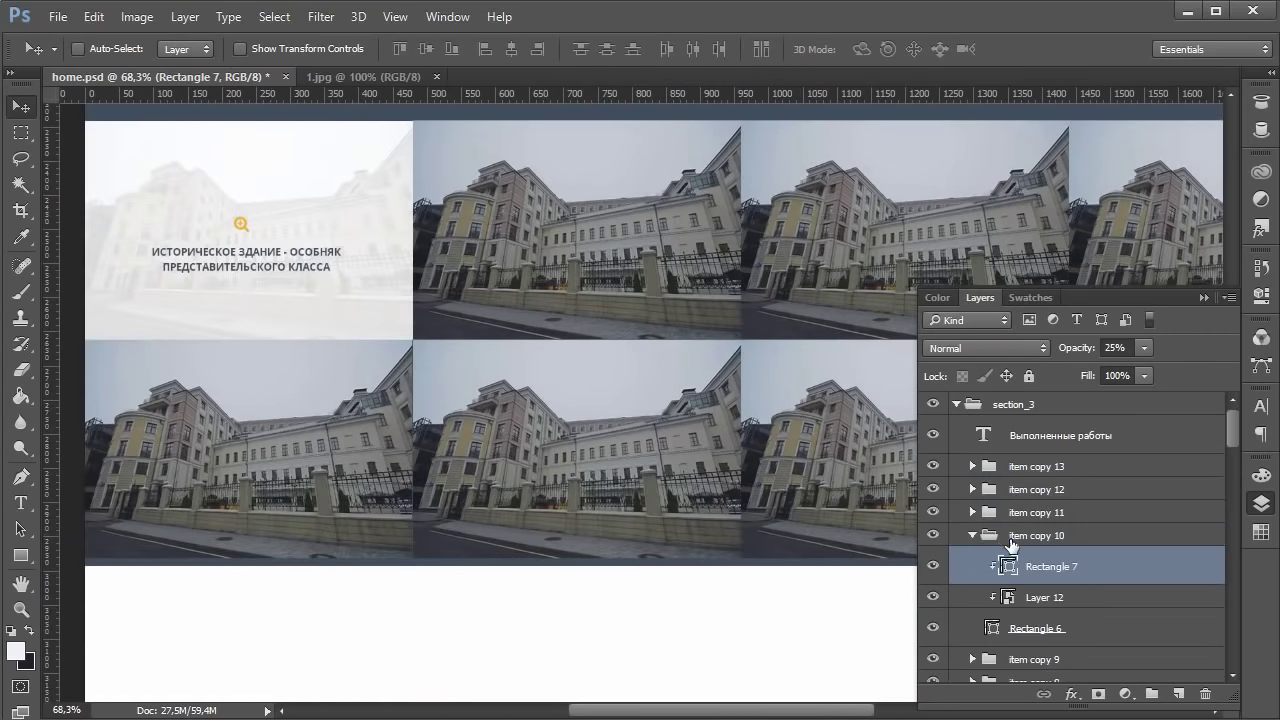
left_click(1012, 543)
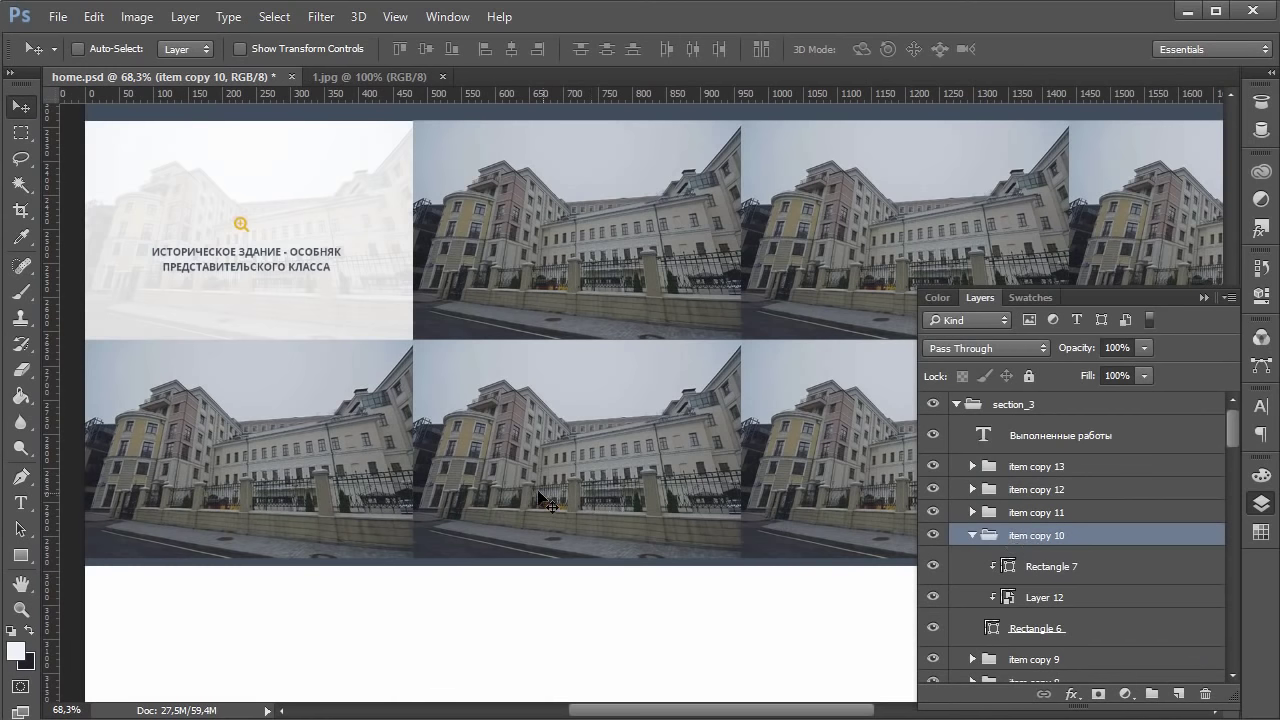
Step: Examine the whole completed-works section zoomed out, checking the spacing around the heading and both photo rows
mouse_move(722, 712)
left_mouse_down()
mouse_move(794, 712)
mouse_move(721, 712)
left_mouse_up()
scroll(583, 417, "down", 2)
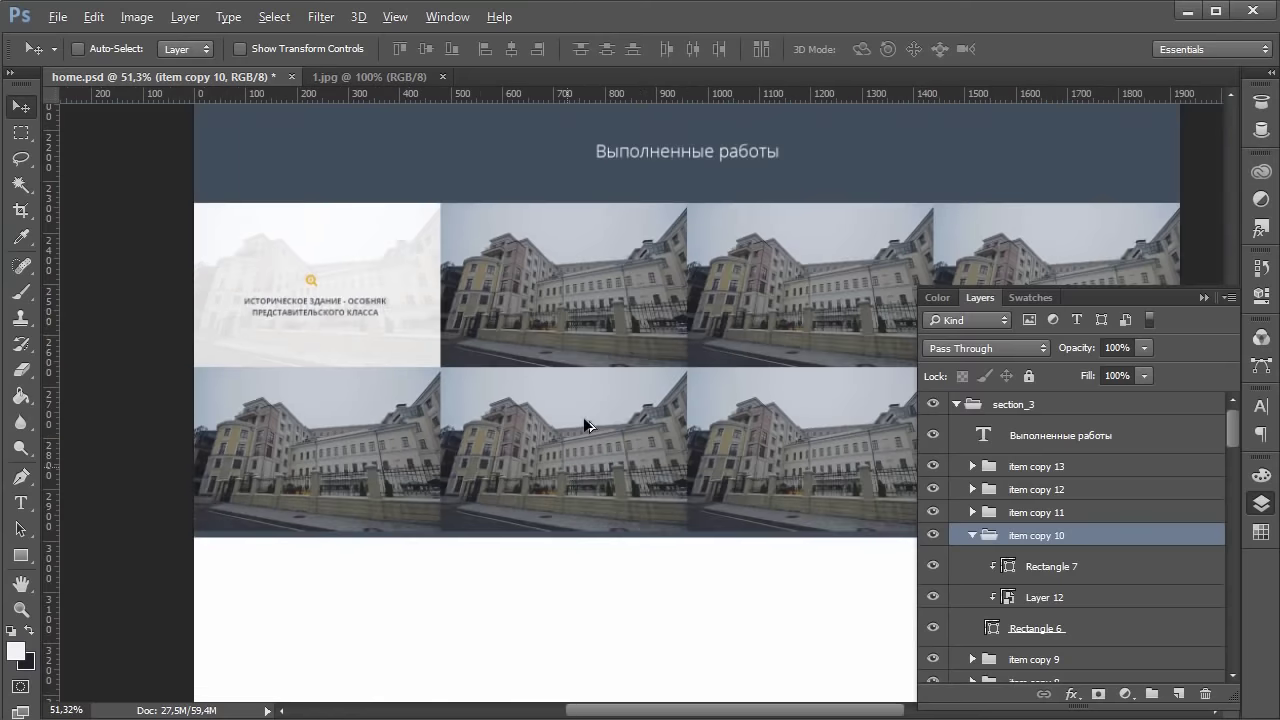
left_click(1203, 297)
scroll(674, 443, "up", 3)
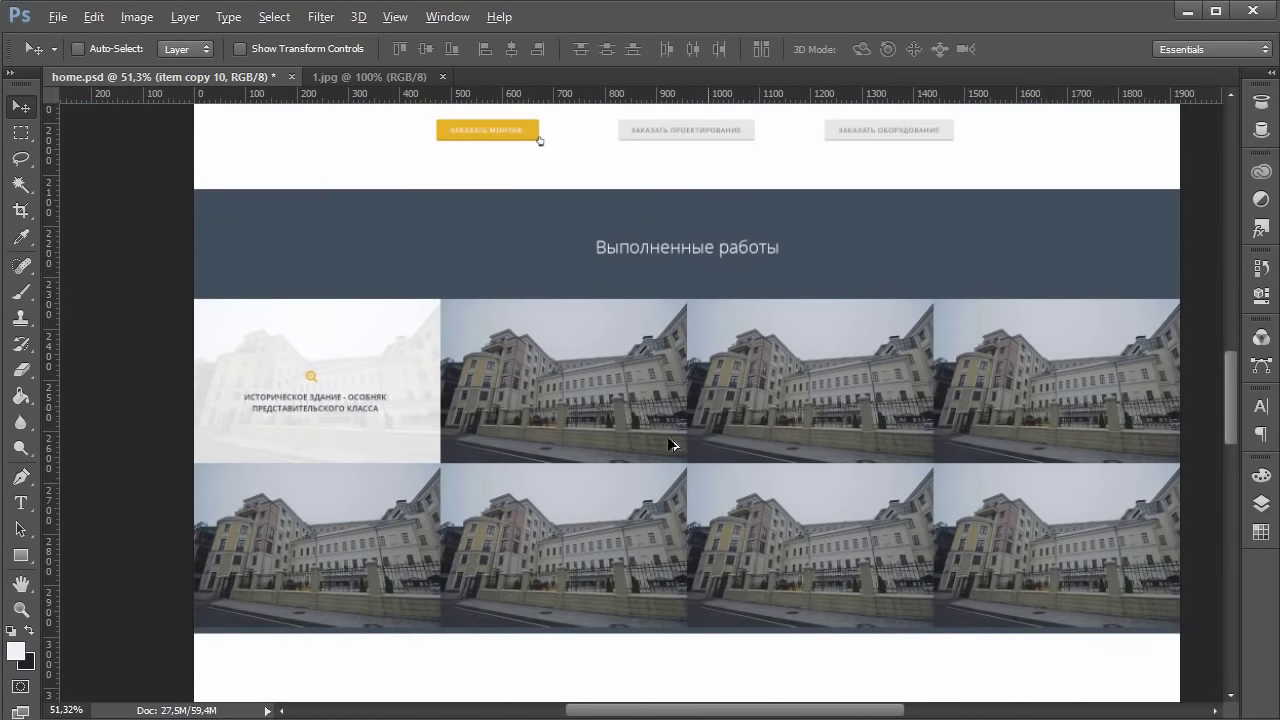
scroll(626, 514, "down", 2)
scroll(708, 562, "up", 1)
scroll(708, 562, "up", 1)
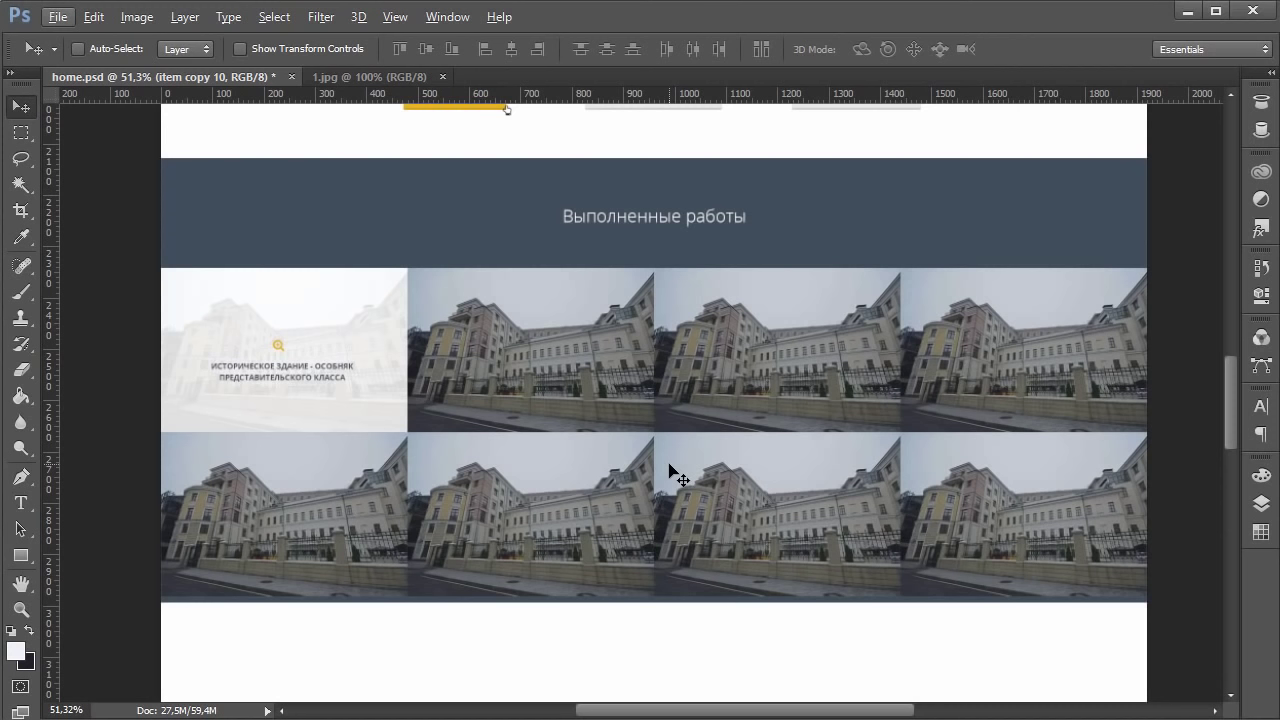
Step: Switch to File Explorer and open the works folder inside _lesson_ovk's design folder
key("alt+Tab")
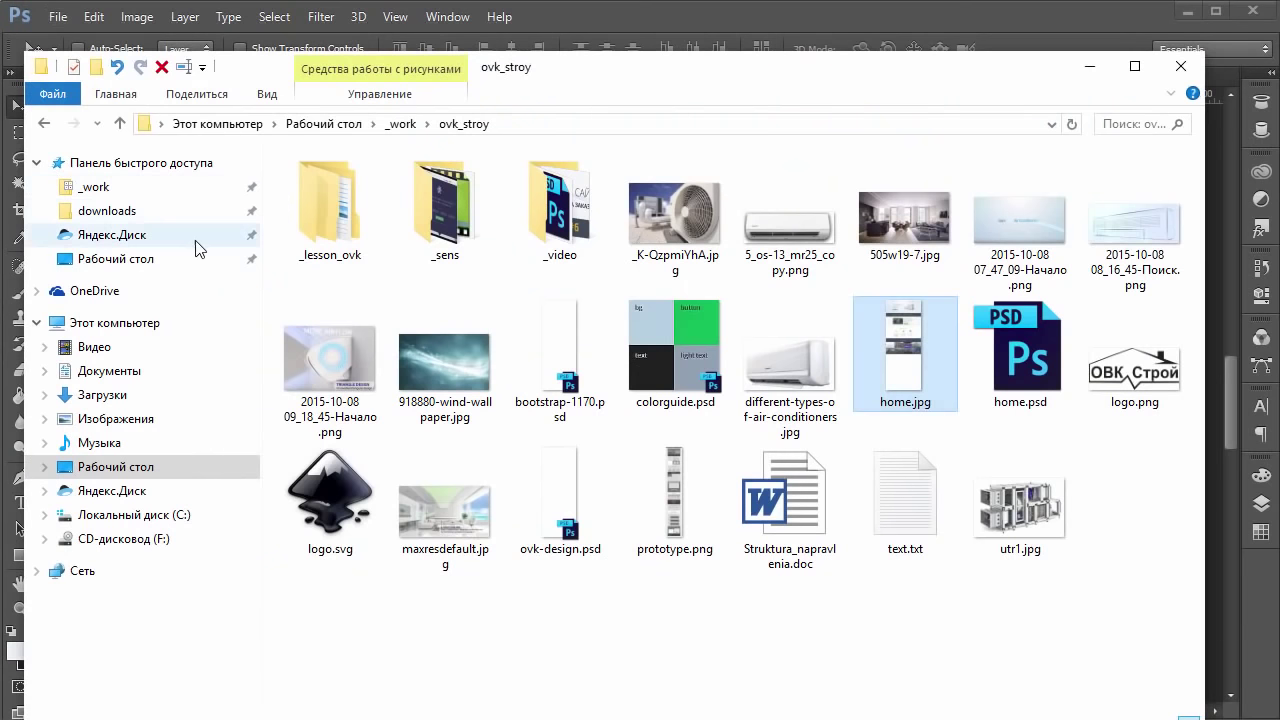
double_click(333, 205)
double_click(330, 200)
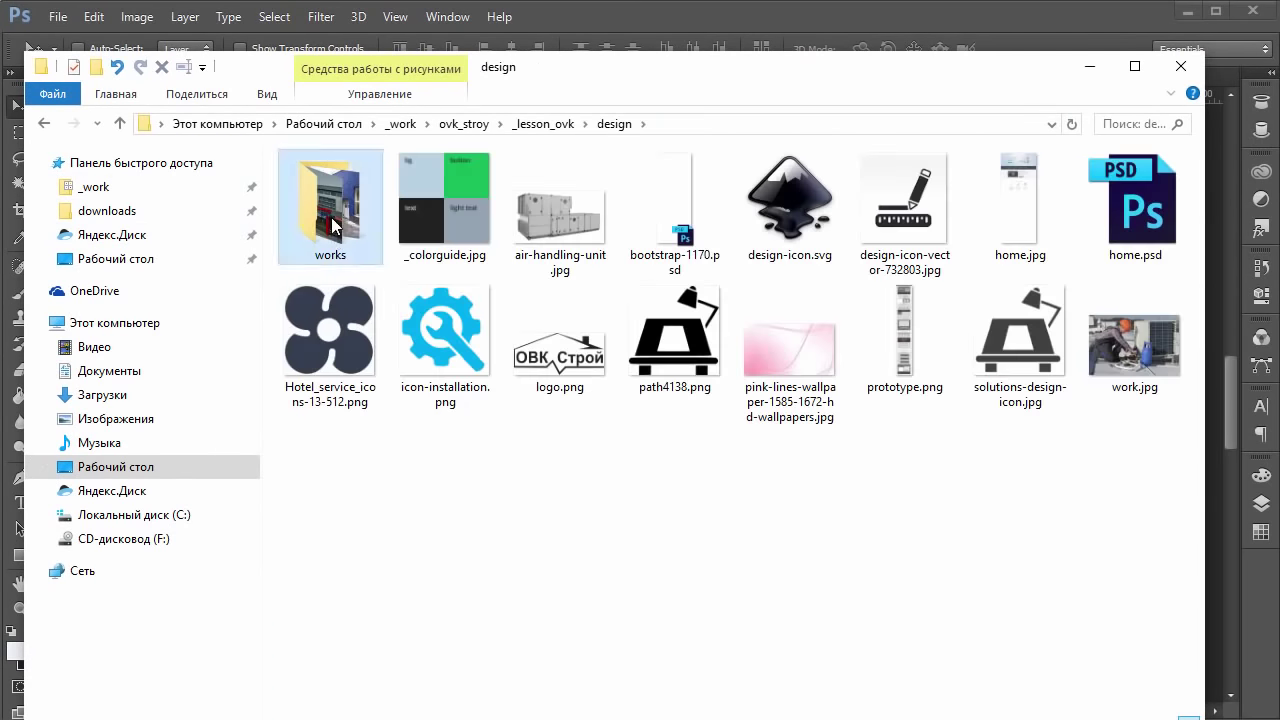
double_click(330, 195)
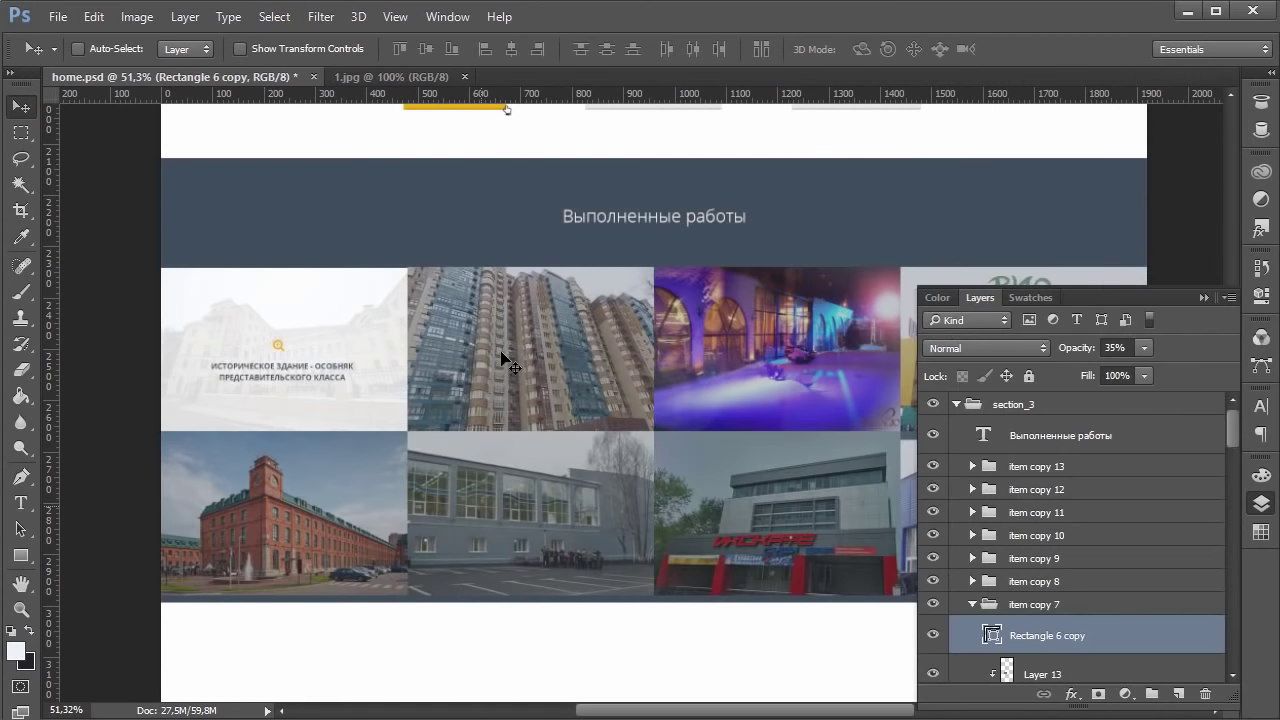
Step: Try 28% opacity on Rectangle 6 copy, the tint over the upper row's second photo, and set it back to 35%
left_click(1204, 299)
scroll(871, 356, "up", 3)
scroll(900, 271, "down", 3)
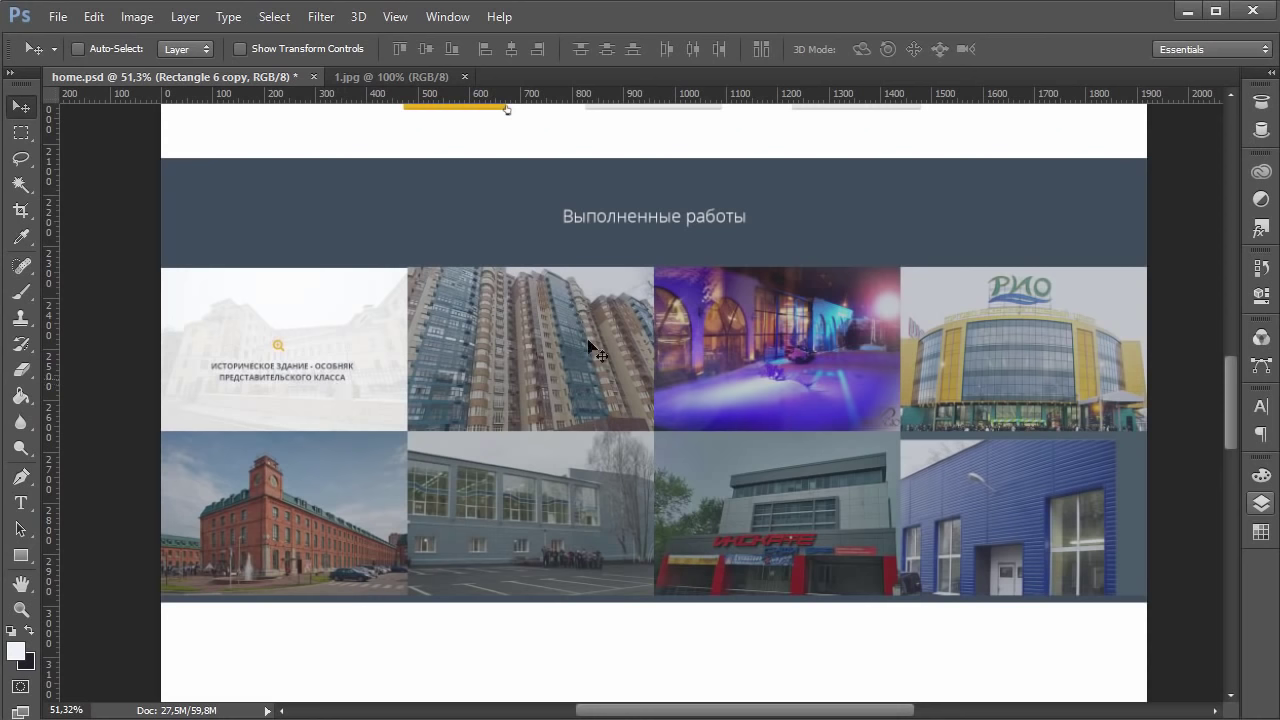
left_click(1261, 503)
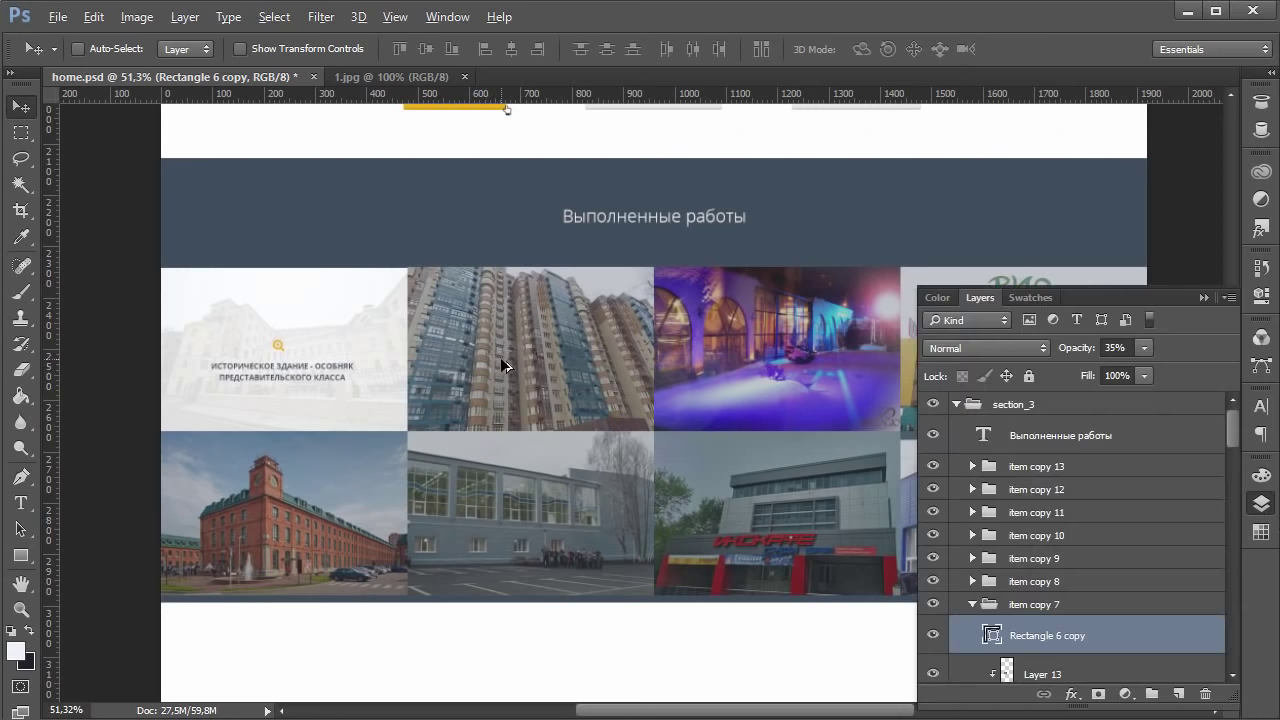
mouse_move(1142, 353)
left_mouse_down()
mouse_move(1142, 366)
mouse_move(1232, 384)
mouse_move(1158, 379)
mouse_move(1130, 357)
left_mouse_up()
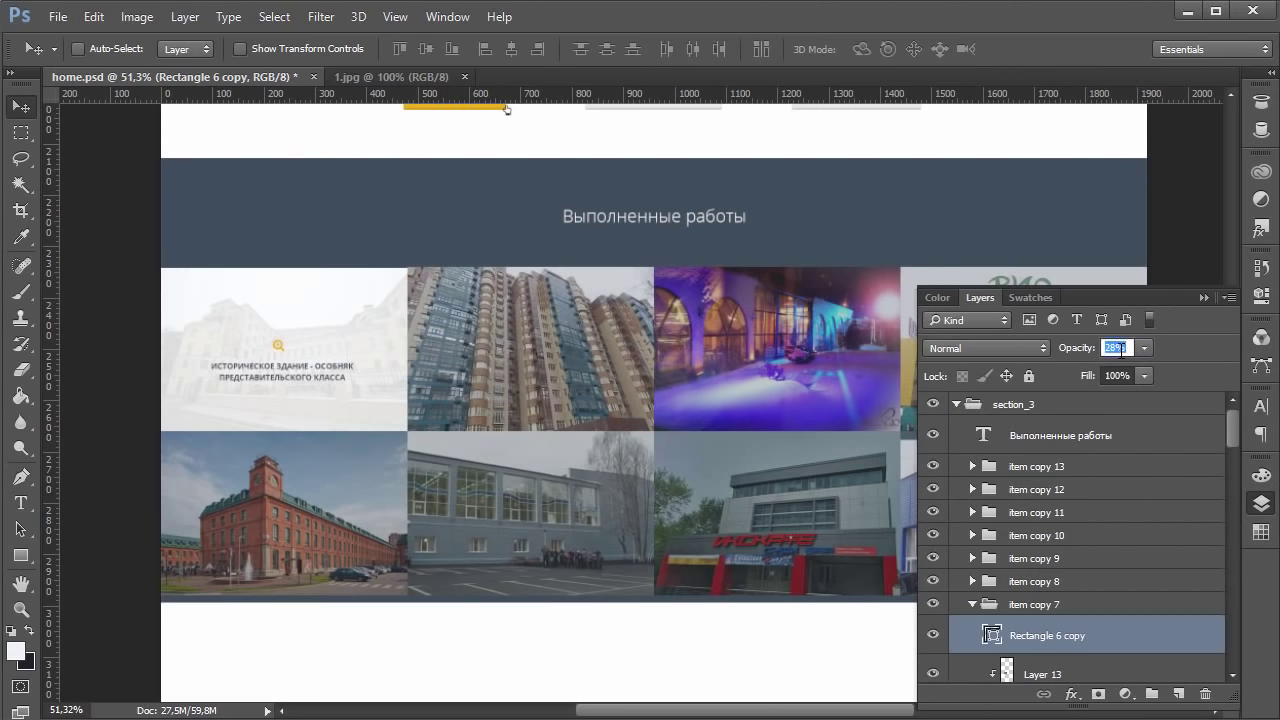
type("35")
key("Return")
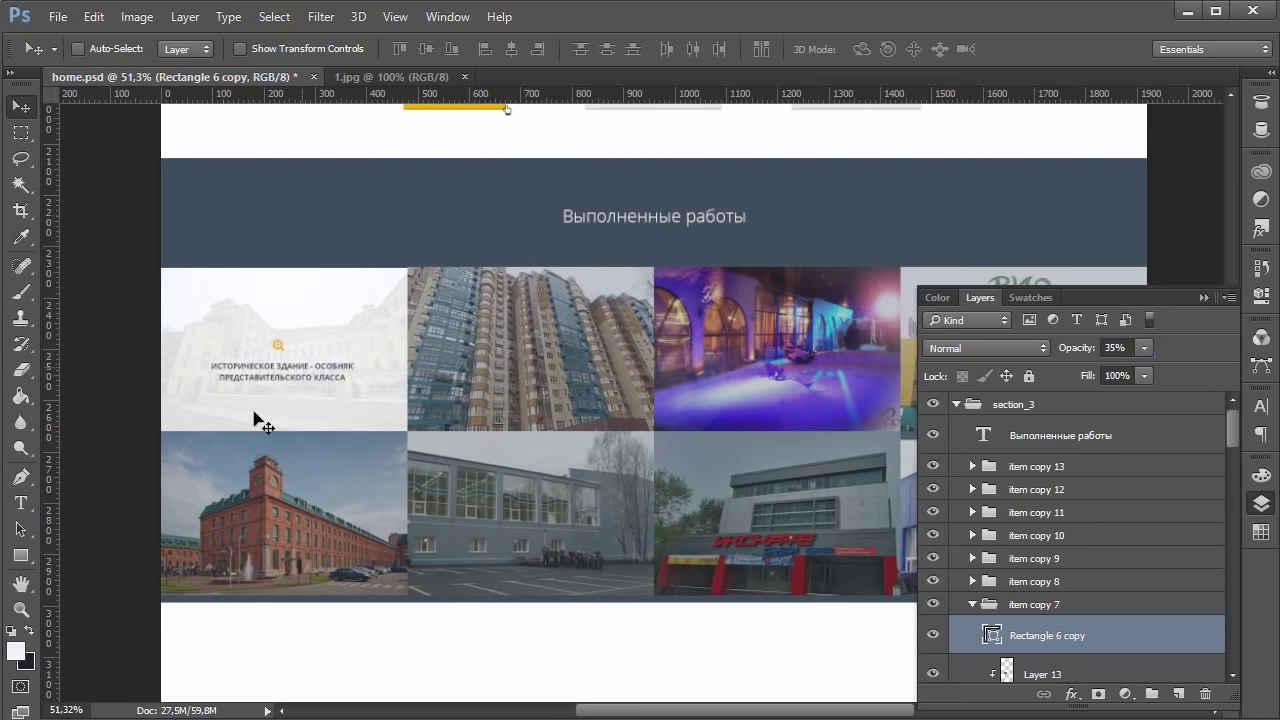
Step: Shorten section_3's background, Rectangle 5, so its lower edge ends flush with the bottom of the lower photo row
left_click(1205, 298)
scroll(654, 594, "down", 1)
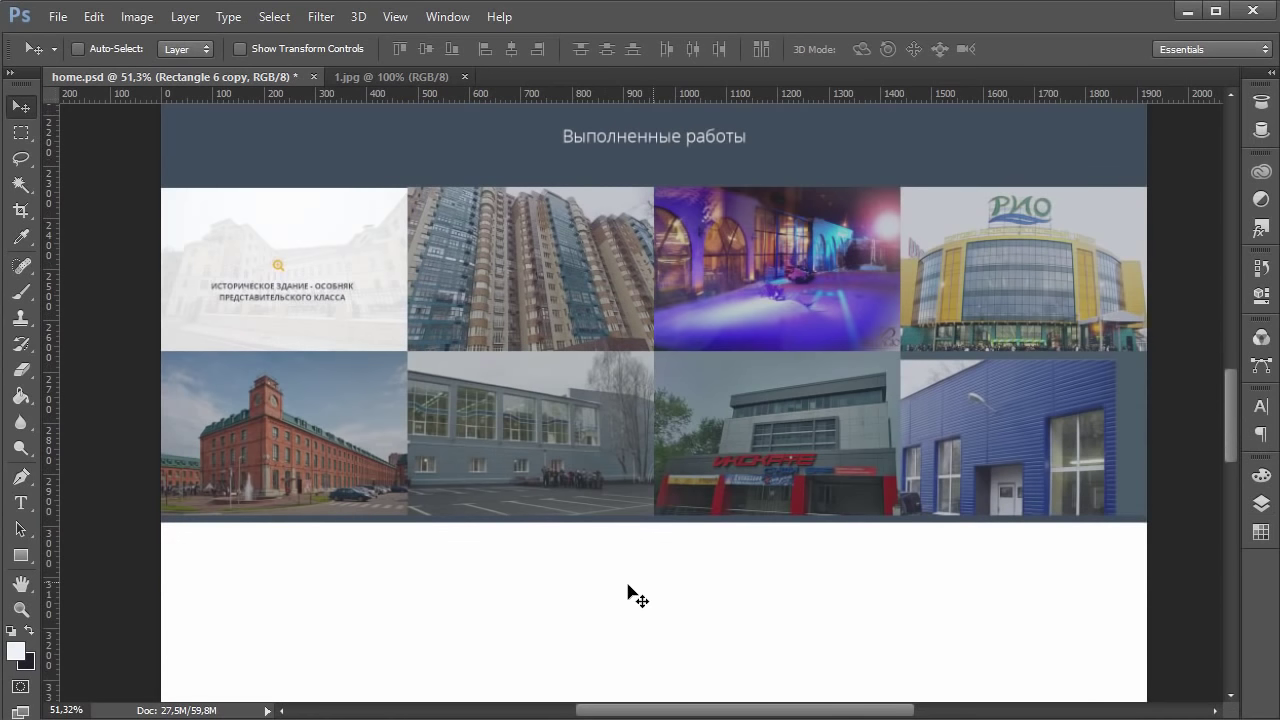
scroll(632, 566, "up", 1)
scroll(641, 580, "up", 6)
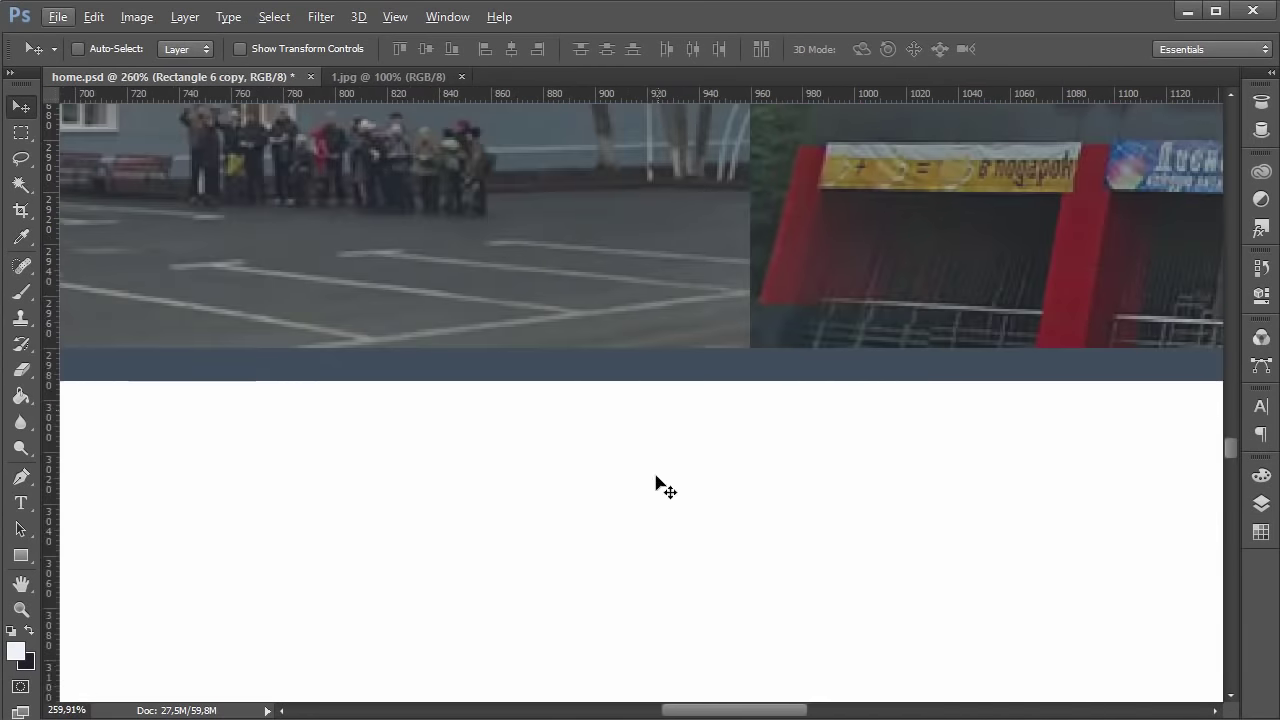
left_click(640, 370, "ctrl")
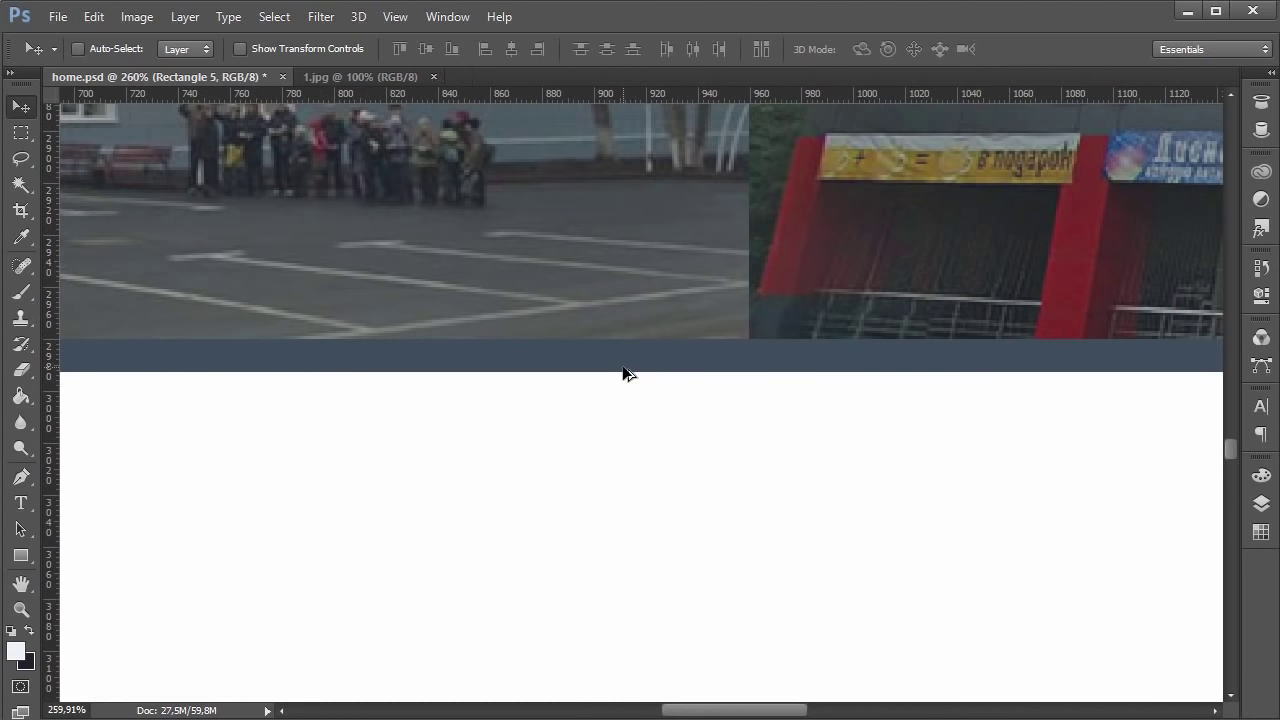
scroll(630, 375, "down", 6)
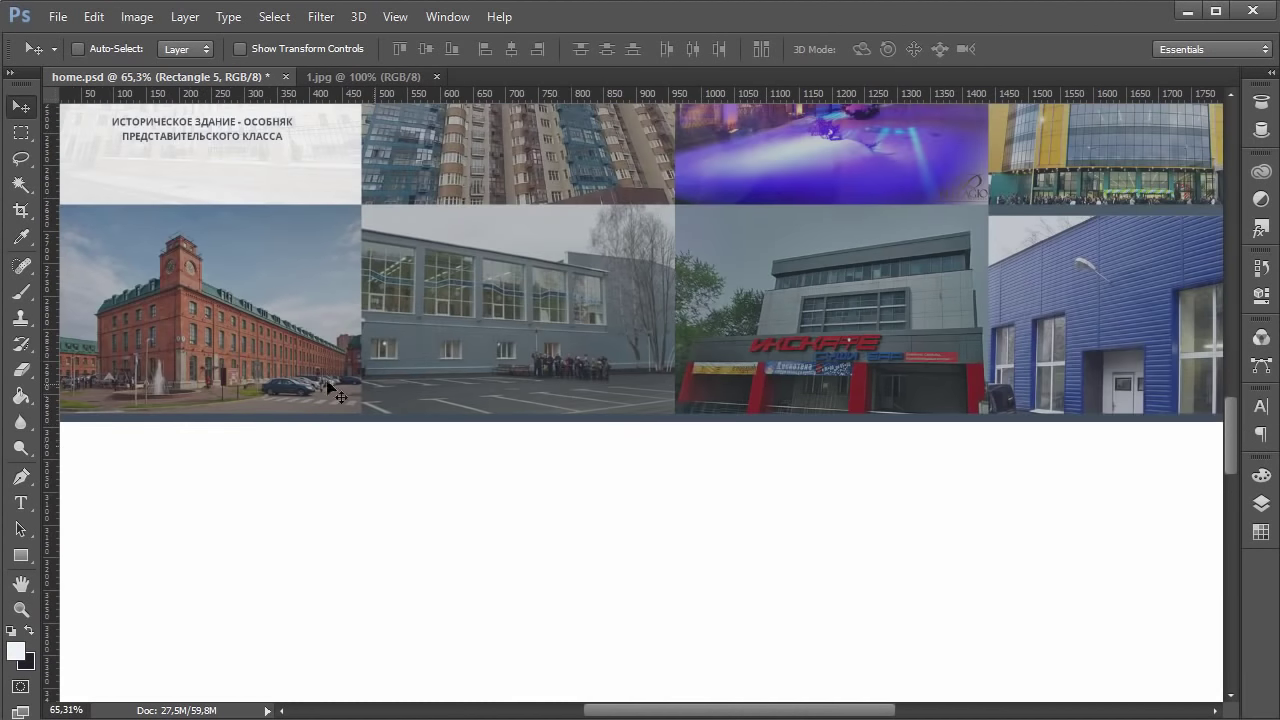
scroll(386, 380, "down", 1)
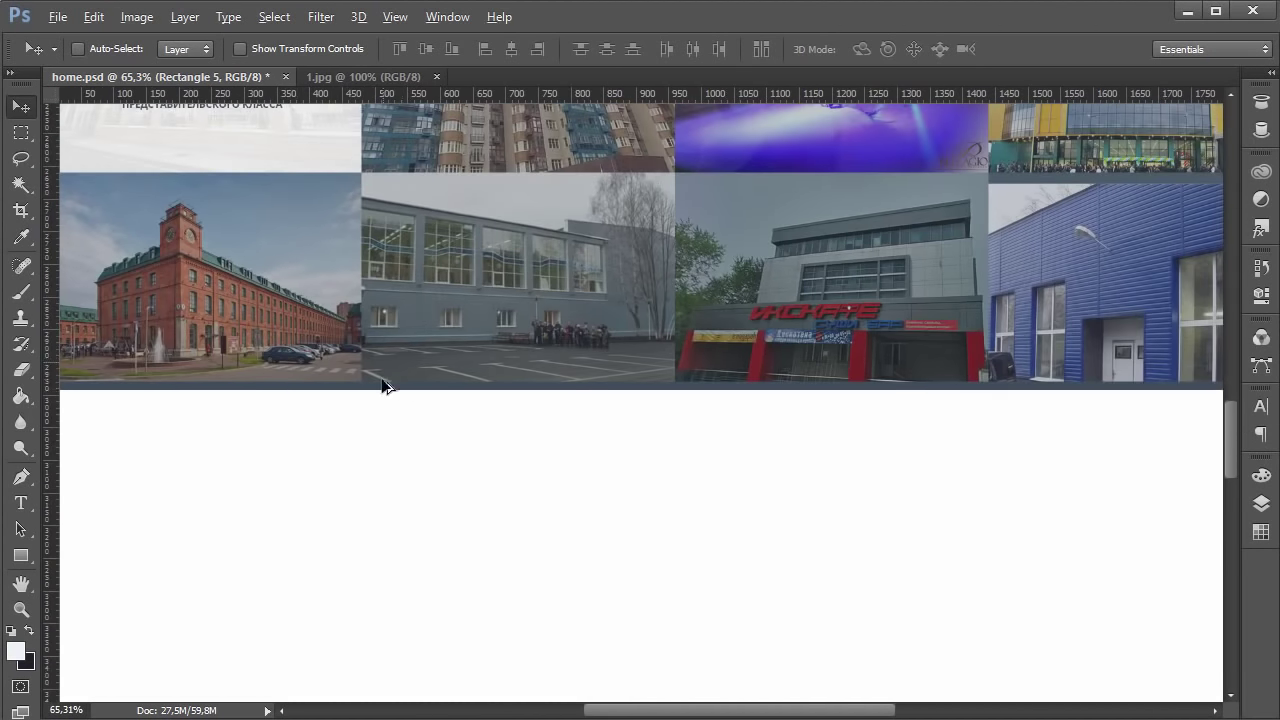
scroll(272, 358, "down", 1)
scroll(462, 428, "up", 1)
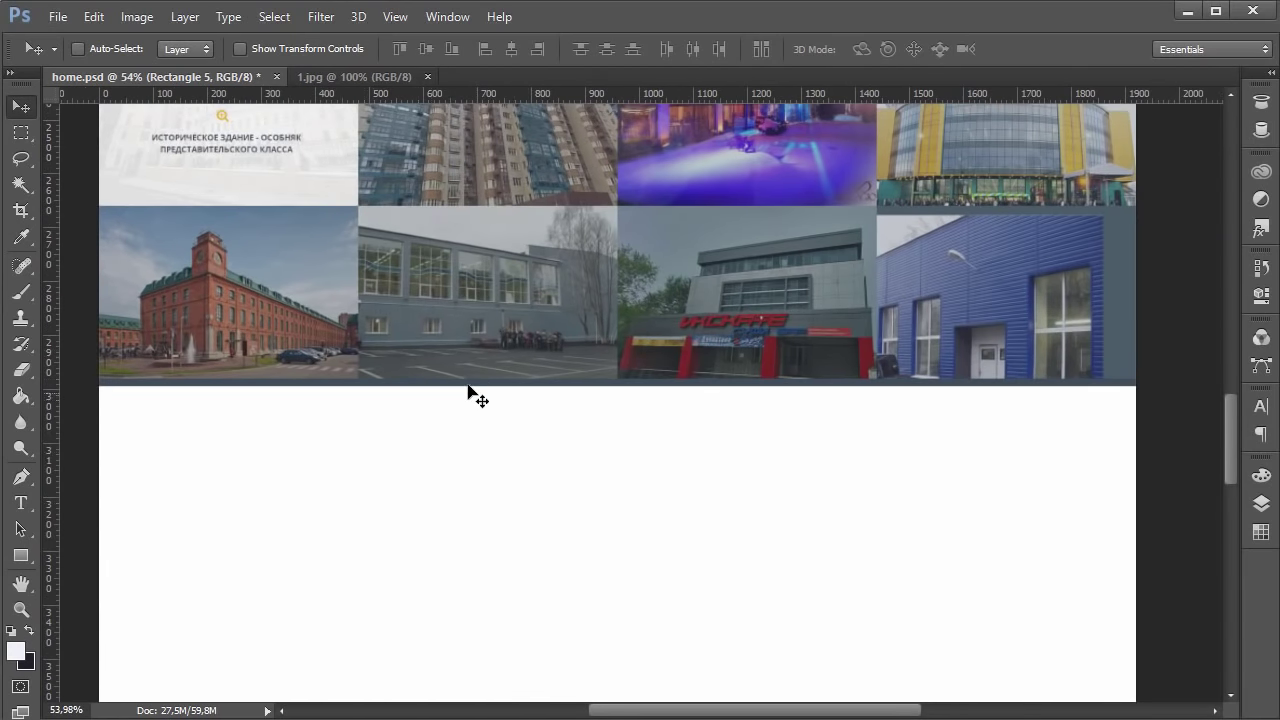
scroll(468, 386, "up", 10)
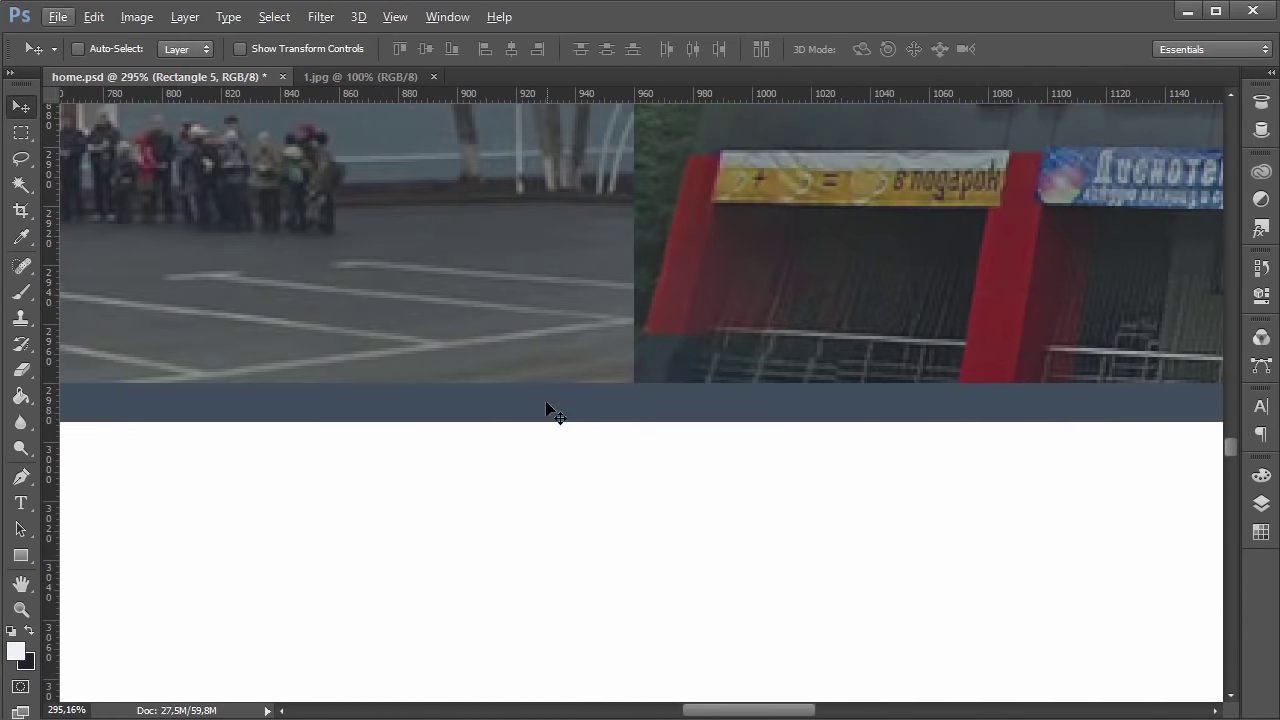
key("ctrl")
left_click_drag(540, 426, 548, 388)
key("Return")
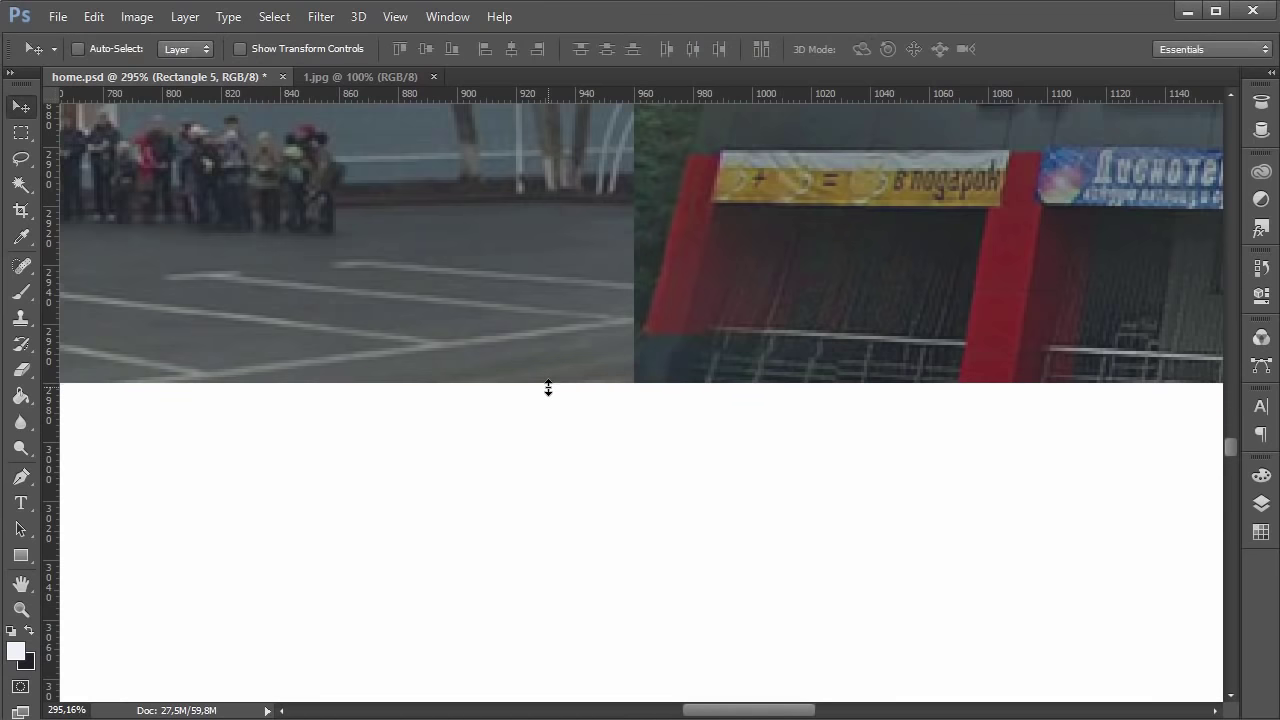
Step: Select the "Выполненные работы" text layer in section_3 and activate the Rectangle tool
scroll(648, 449, "down", 10)
scroll(664, 450, "up", 1)
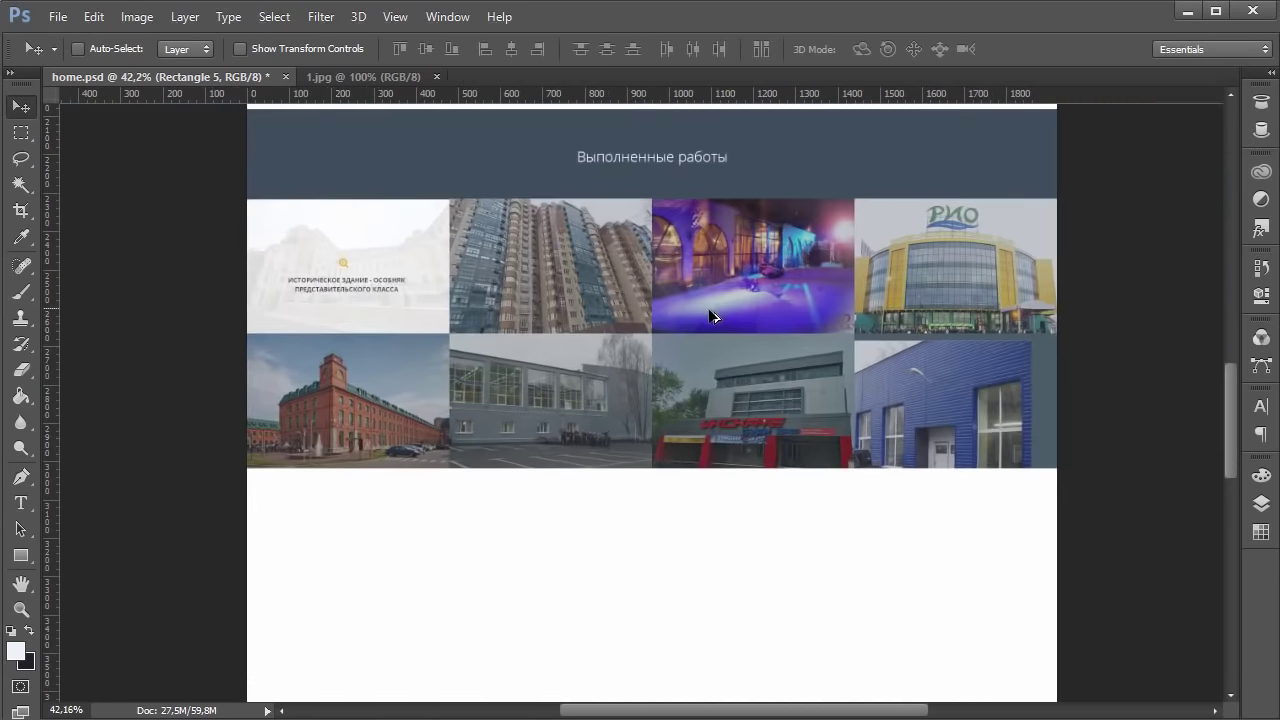
left_click(1261, 503)
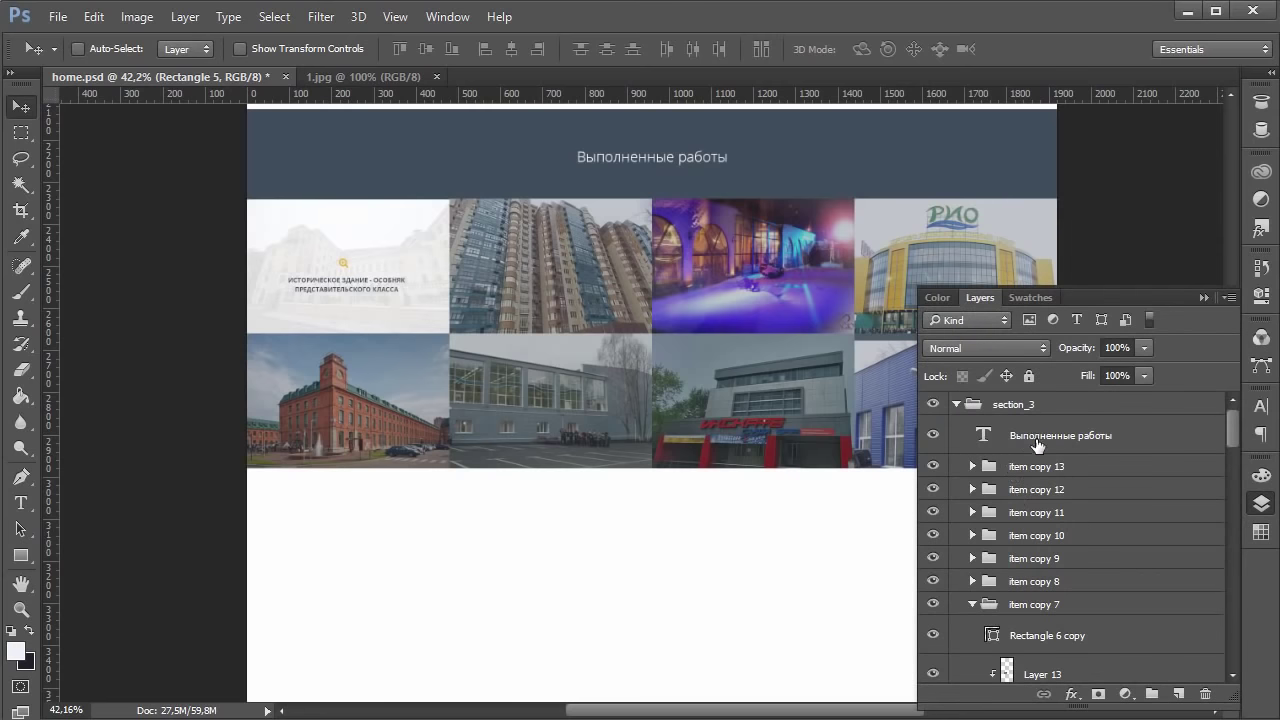
left_click(1039, 463)
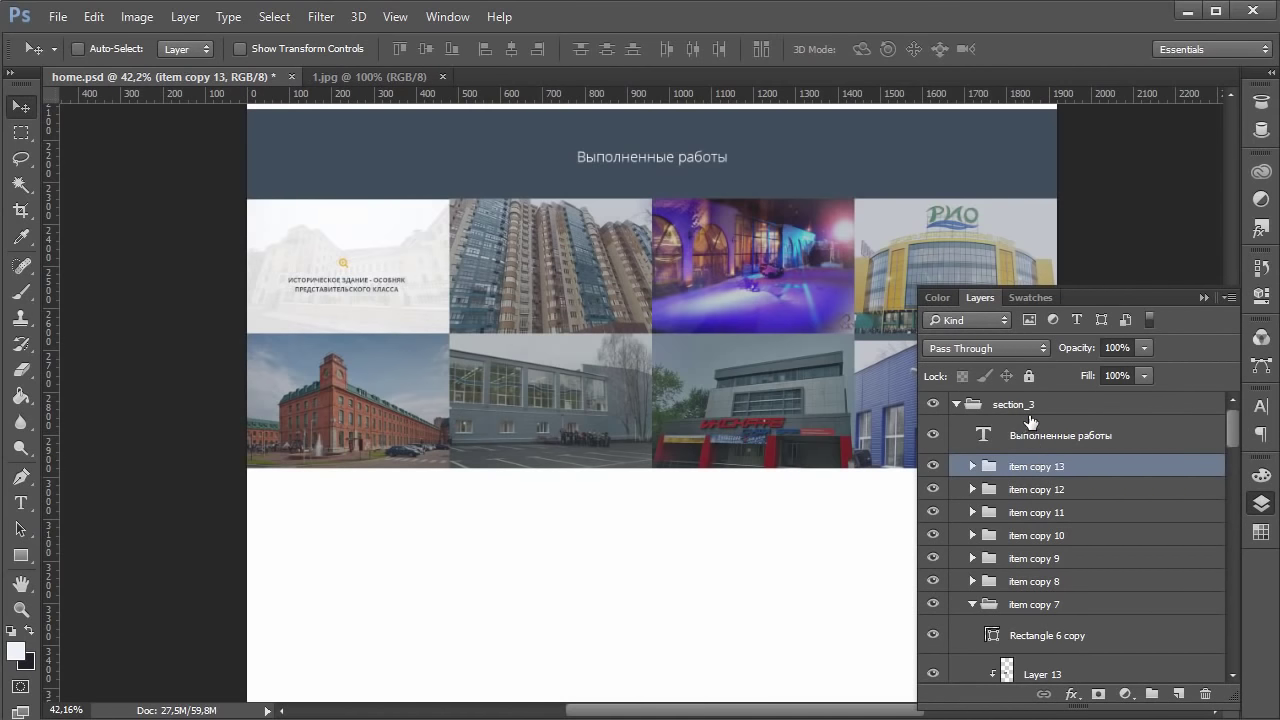
left_click(1033, 442)
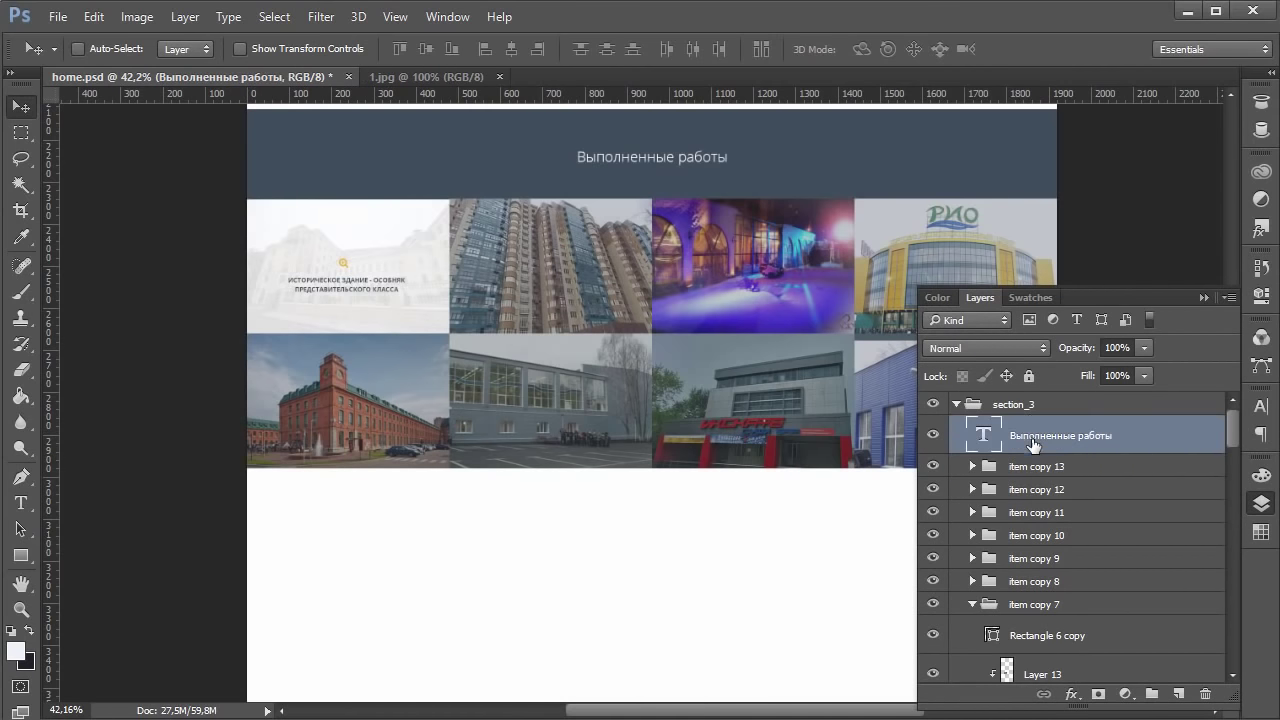
left_click(21, 555)
left_click_drag(231, 507, 739, 545)
left_click(1261, 503)
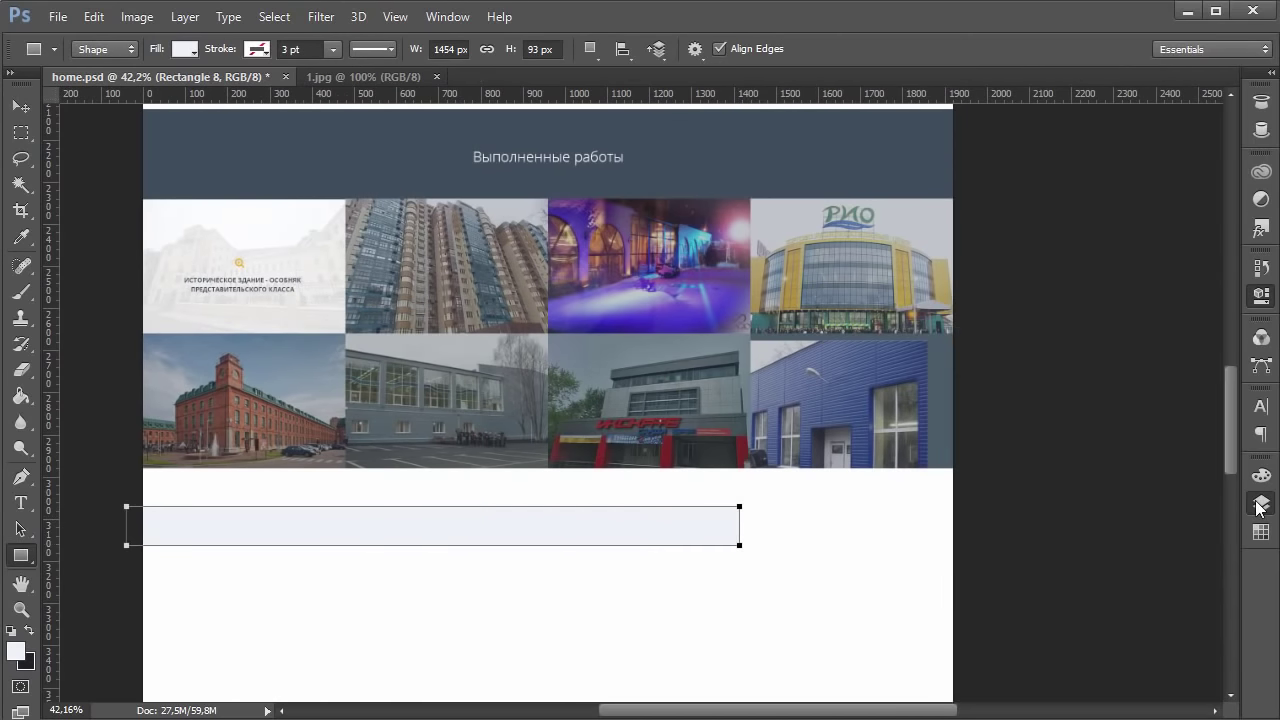
key("ctrl+z")
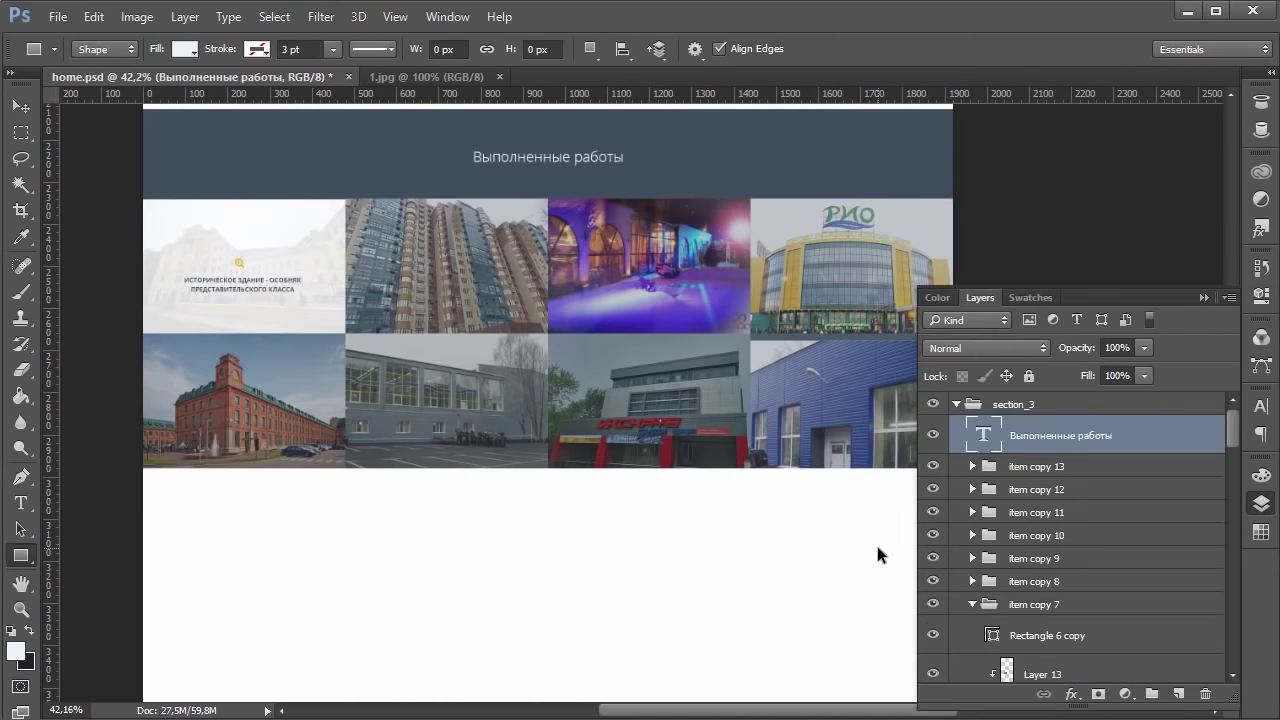
Step: Create a 1920 × 20 px rectangle shape below the lower photo row
left_click(551, 491)
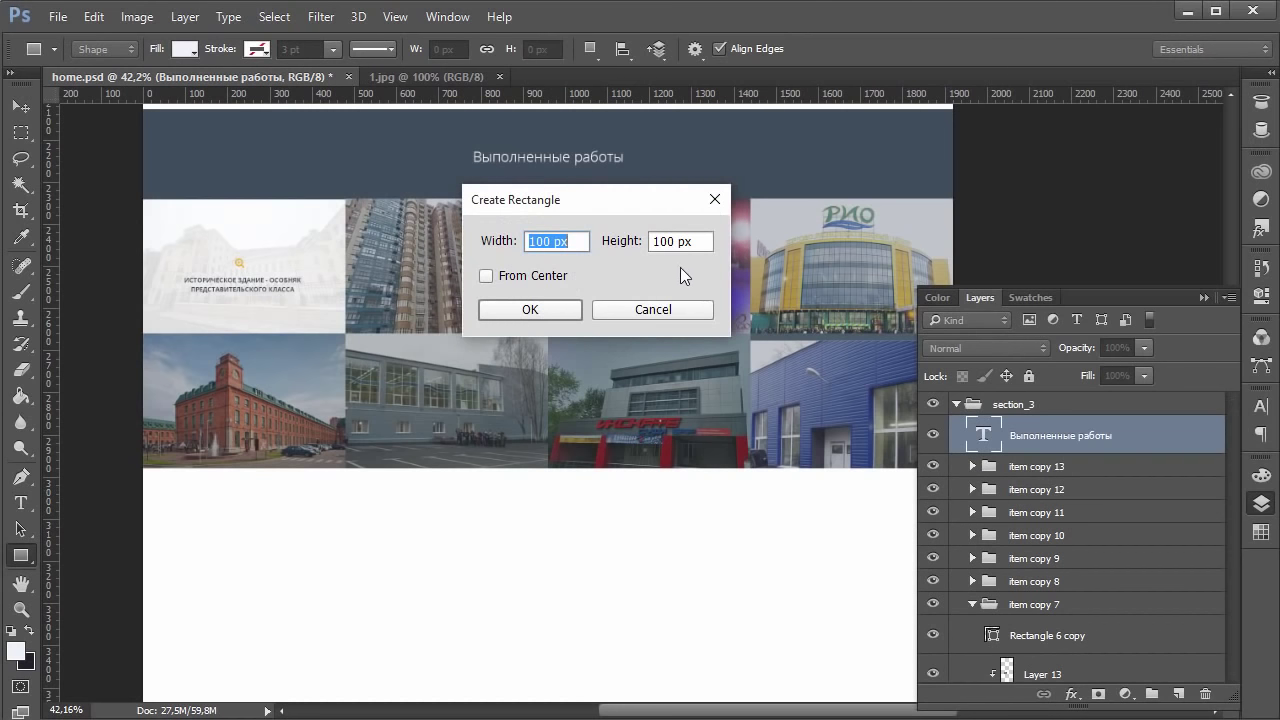
double_click(659, 242)
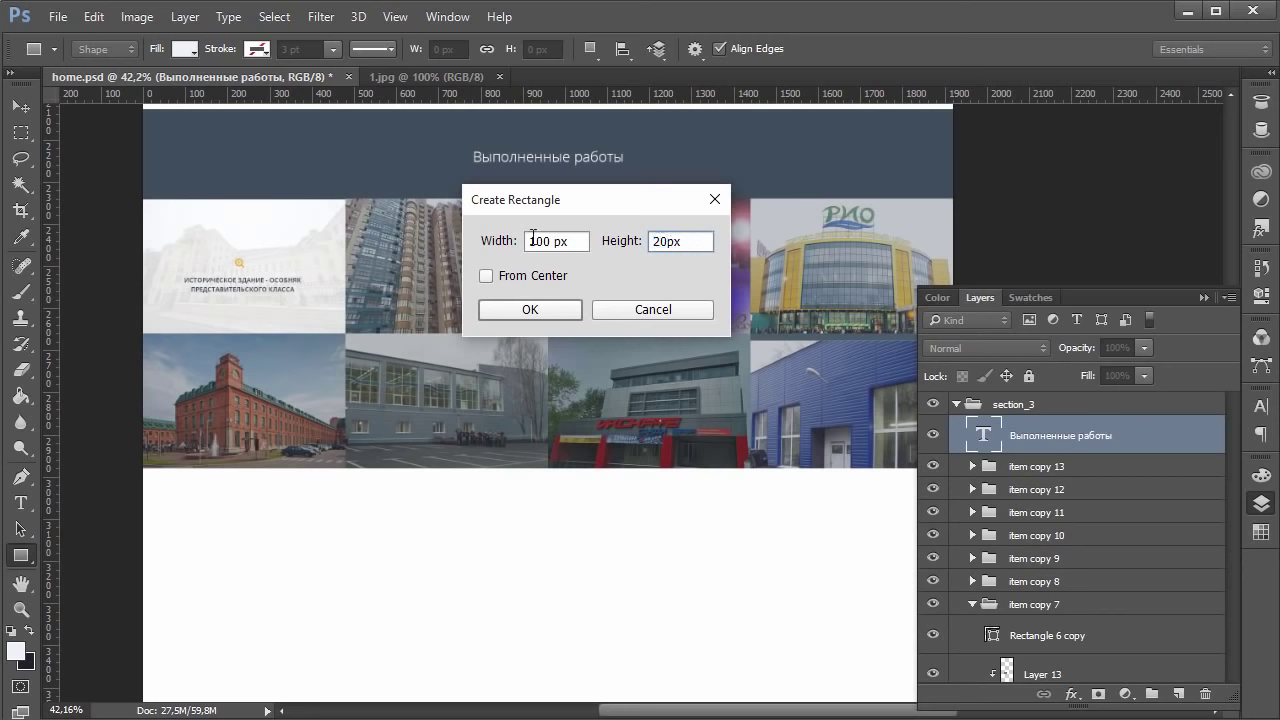
type("1920")
key("Return")
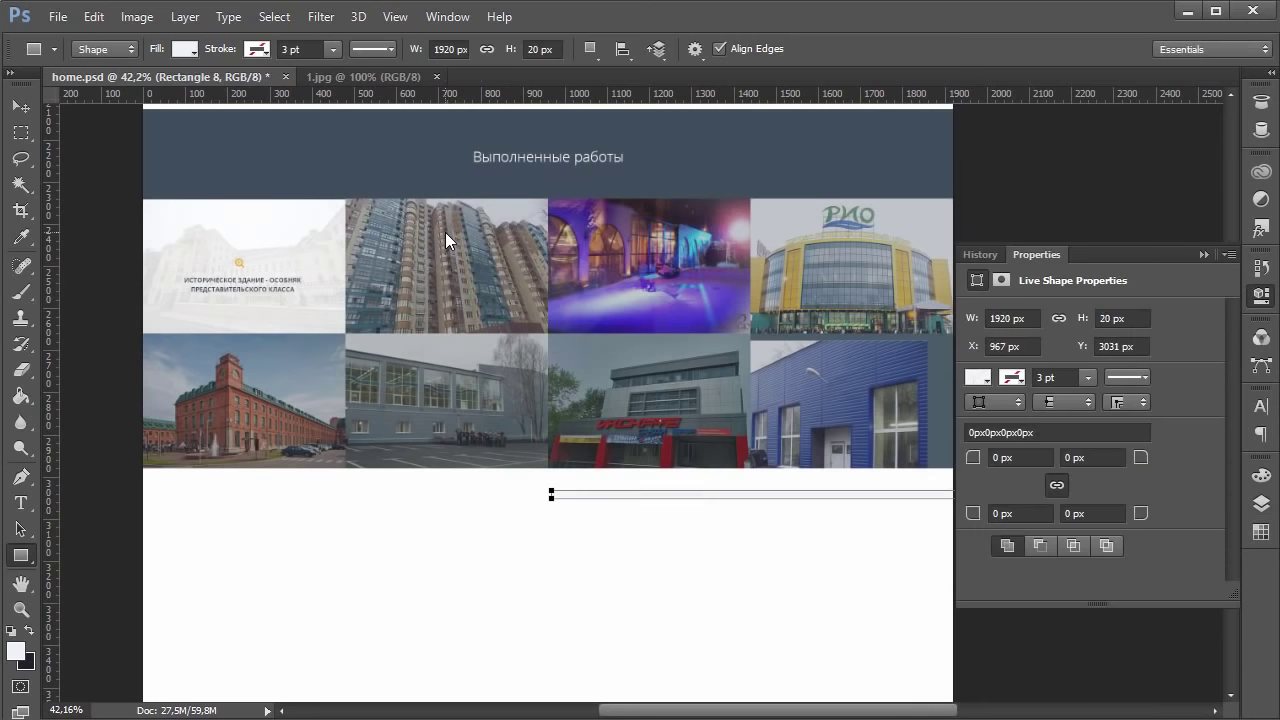
Step: Move the 20 px strip directly beneath the lower photo row so it spans the page width
left_click(20, 104)
left_click_drag(649, 523, 265, 500)
key("ctrl+1")
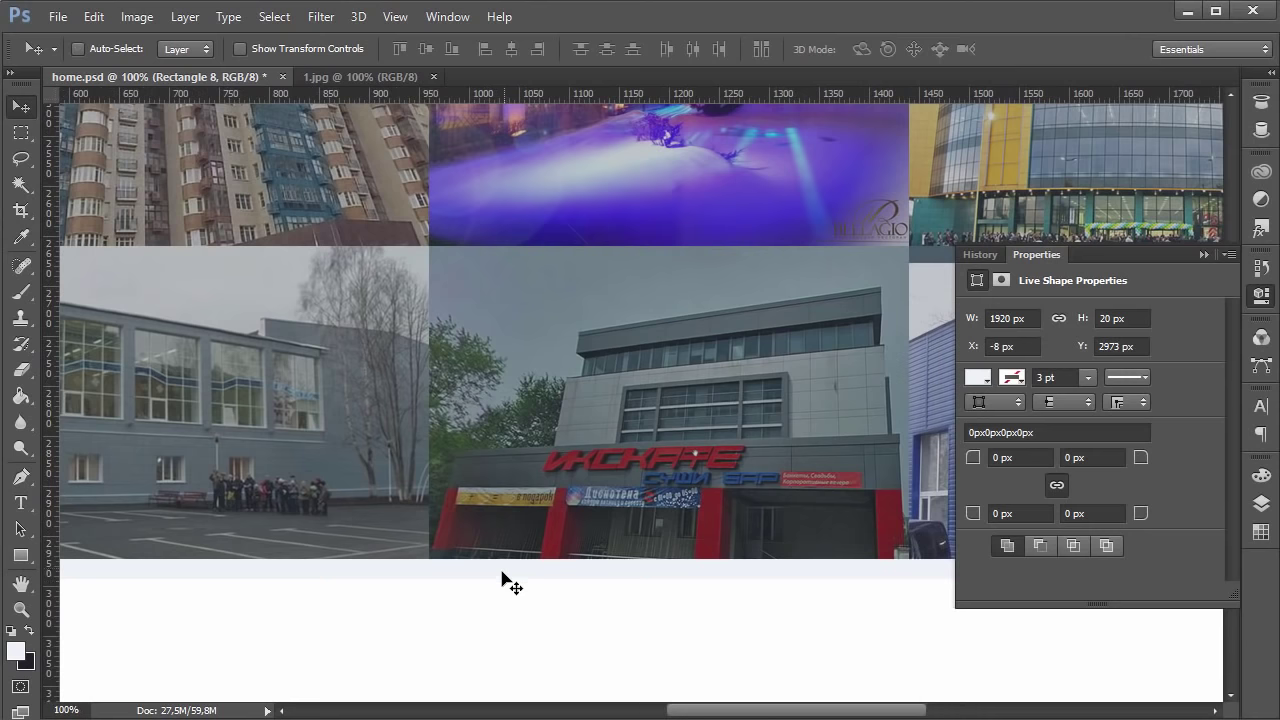
left_click_drag(503, 580, 490, 584)
scroll(490, 584, "down", 5)
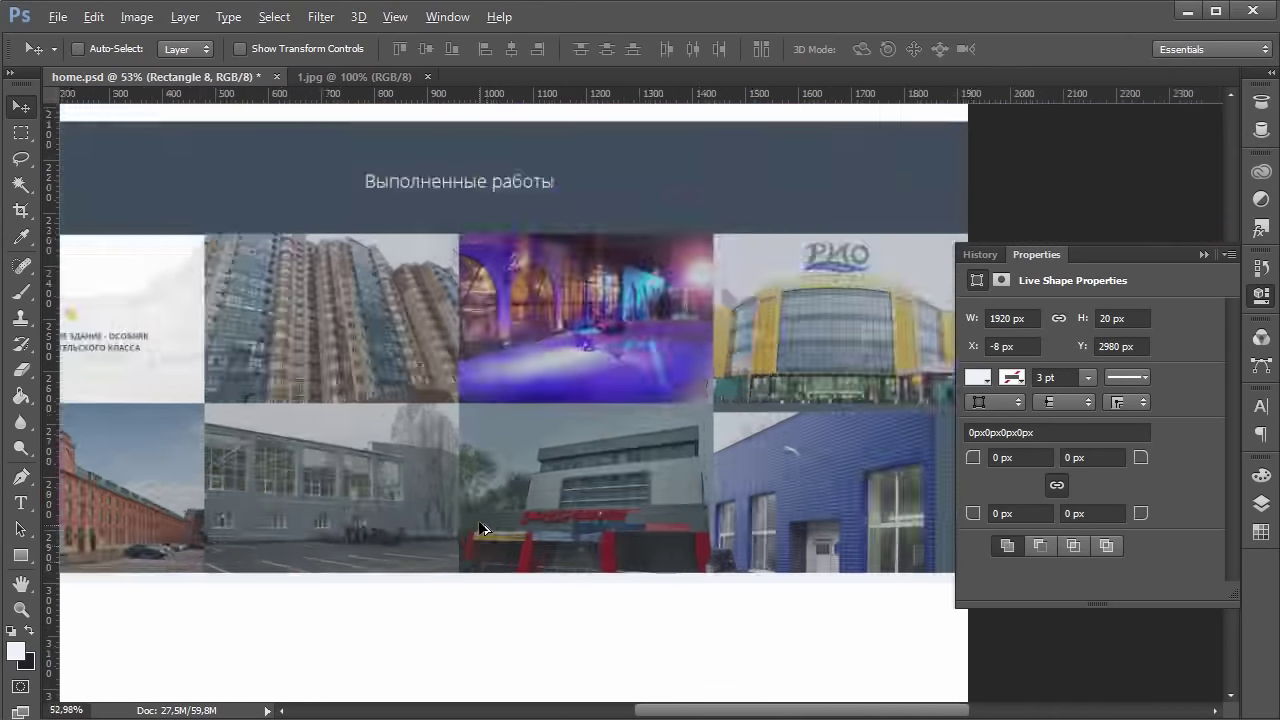
Step: Fill the strip with dark blue-grey #29343f, a darker shade based on the section's background colour
left_click(1261, 503)
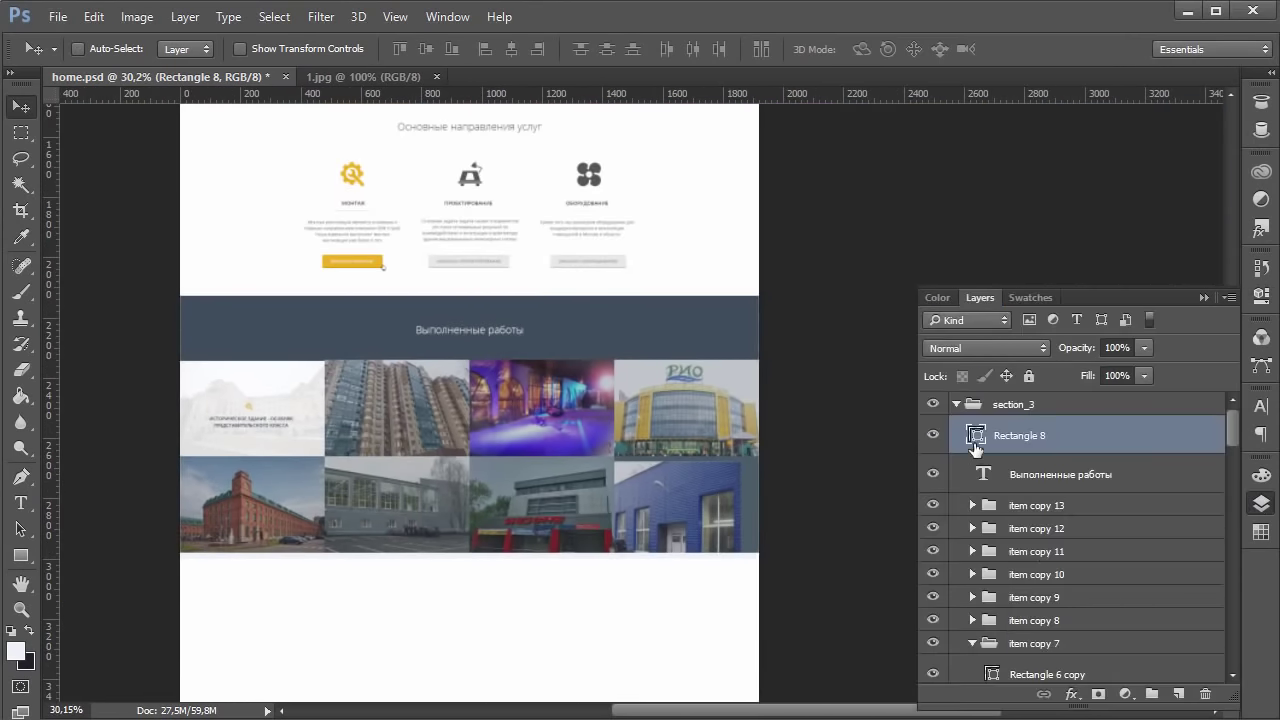
double_click(668, 341)
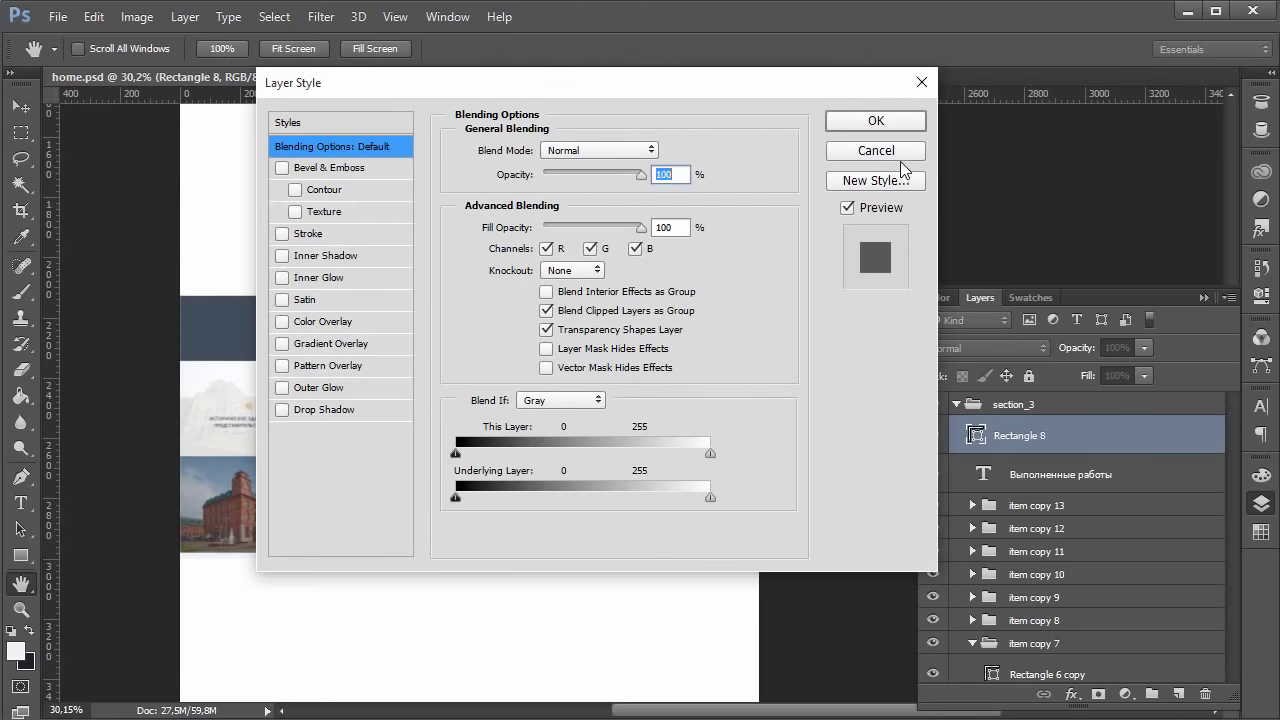
left_click(900, 157)
double_click(975, 436)
left_click(606, 312)
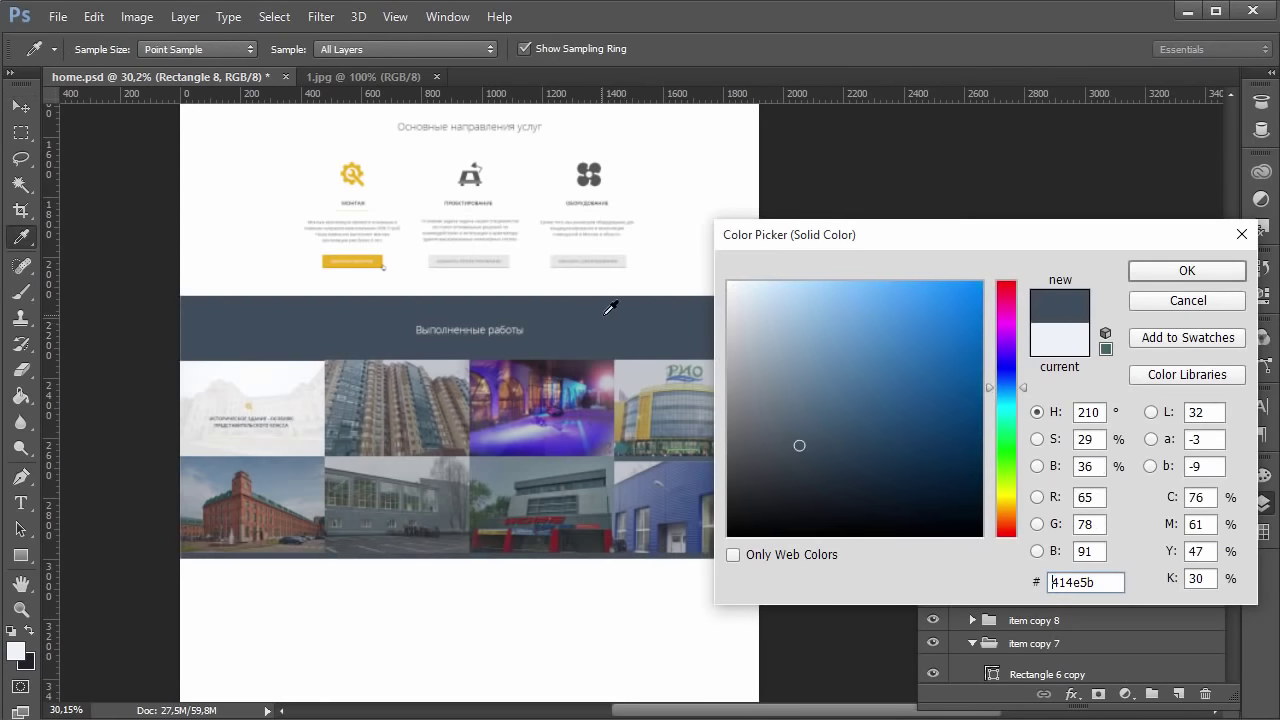
left_click_drag(799, 445, 817, 473)
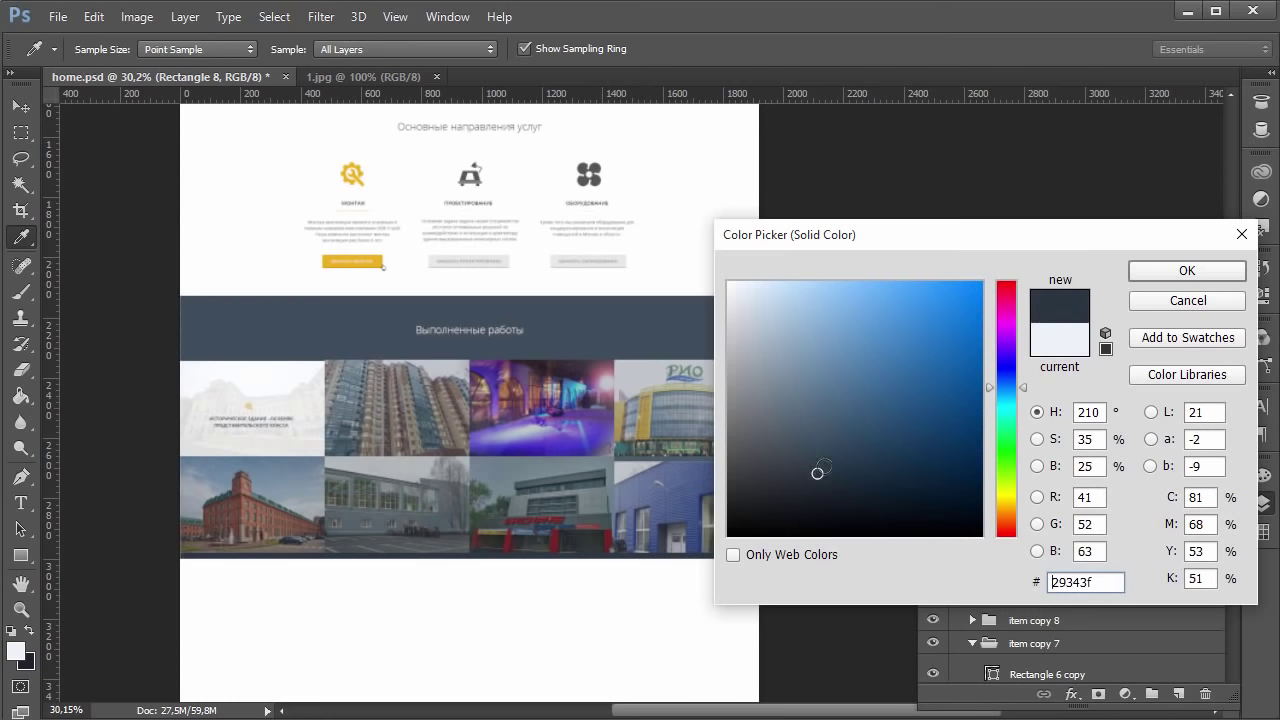
left_click(1187, 287)
Step: Examine the completed-works section at 100%, including the hover tile and bottom strip, and zoomed out together with the sections above it
scroll(578, 497, "down", 2)
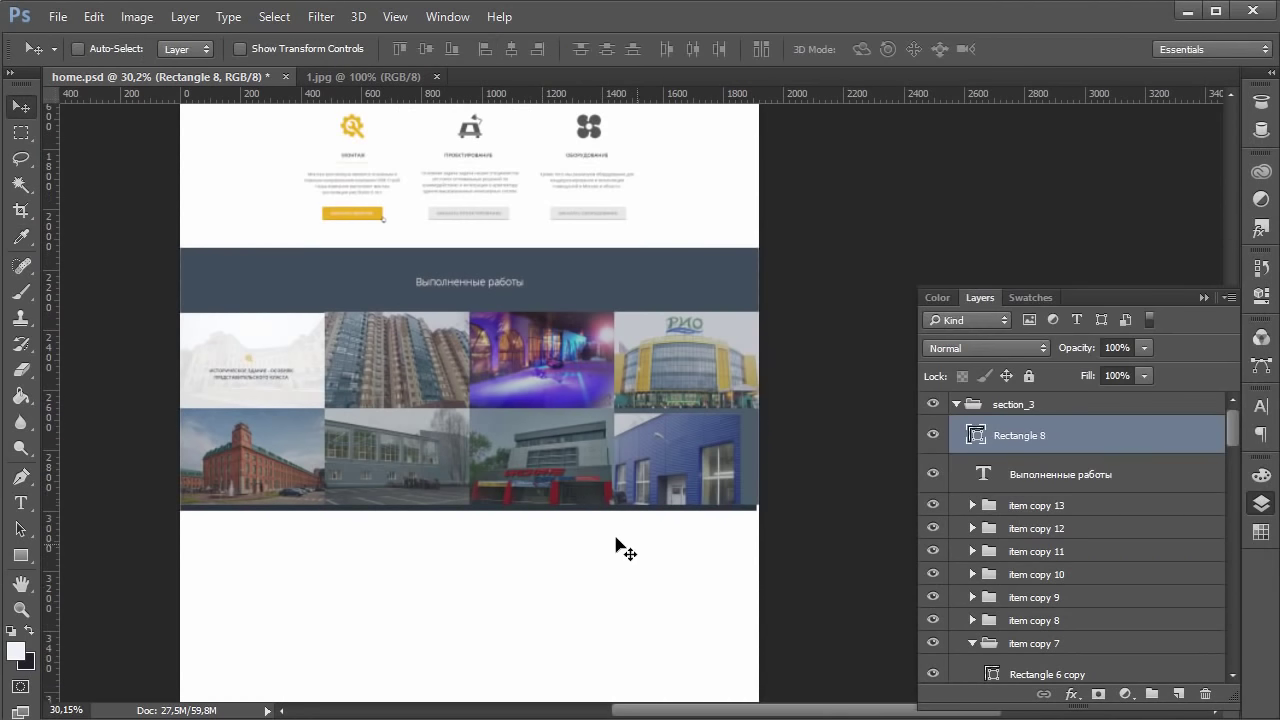
key("ctrl")
key("ctrl+1")
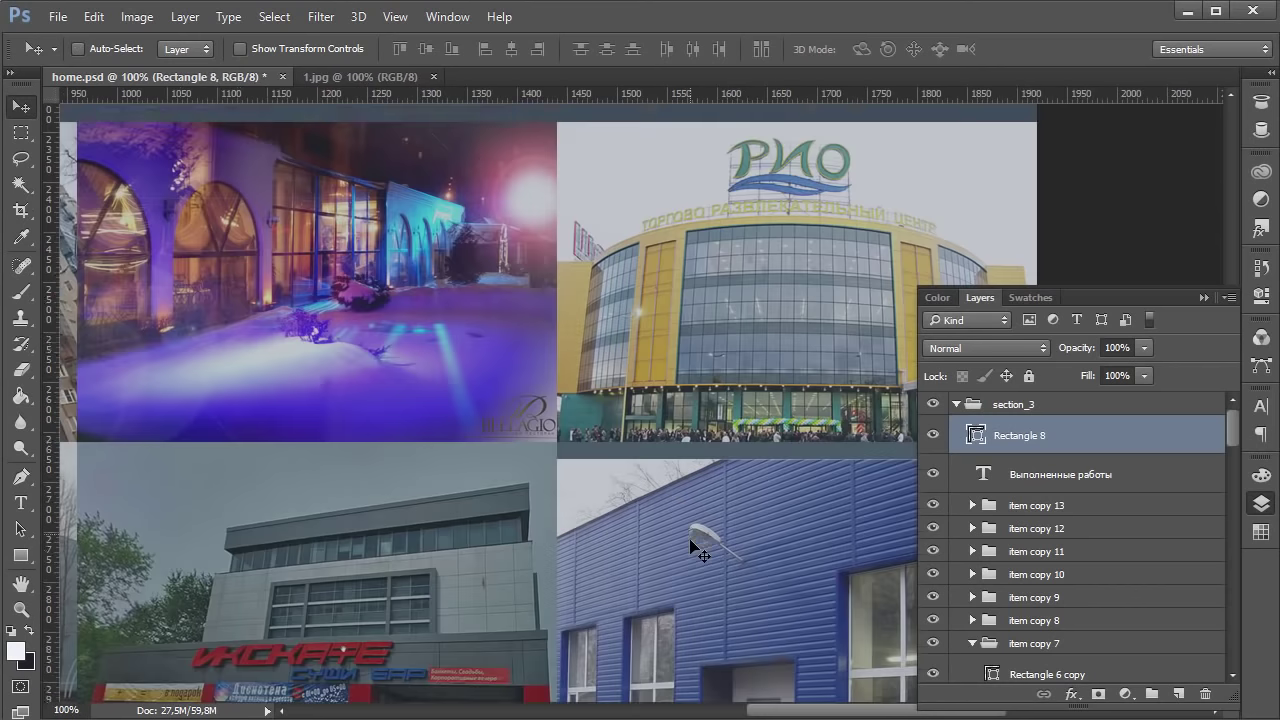
left_click_drag(782, 710, 558, 708)
scroll(400, 548, "up", 5)
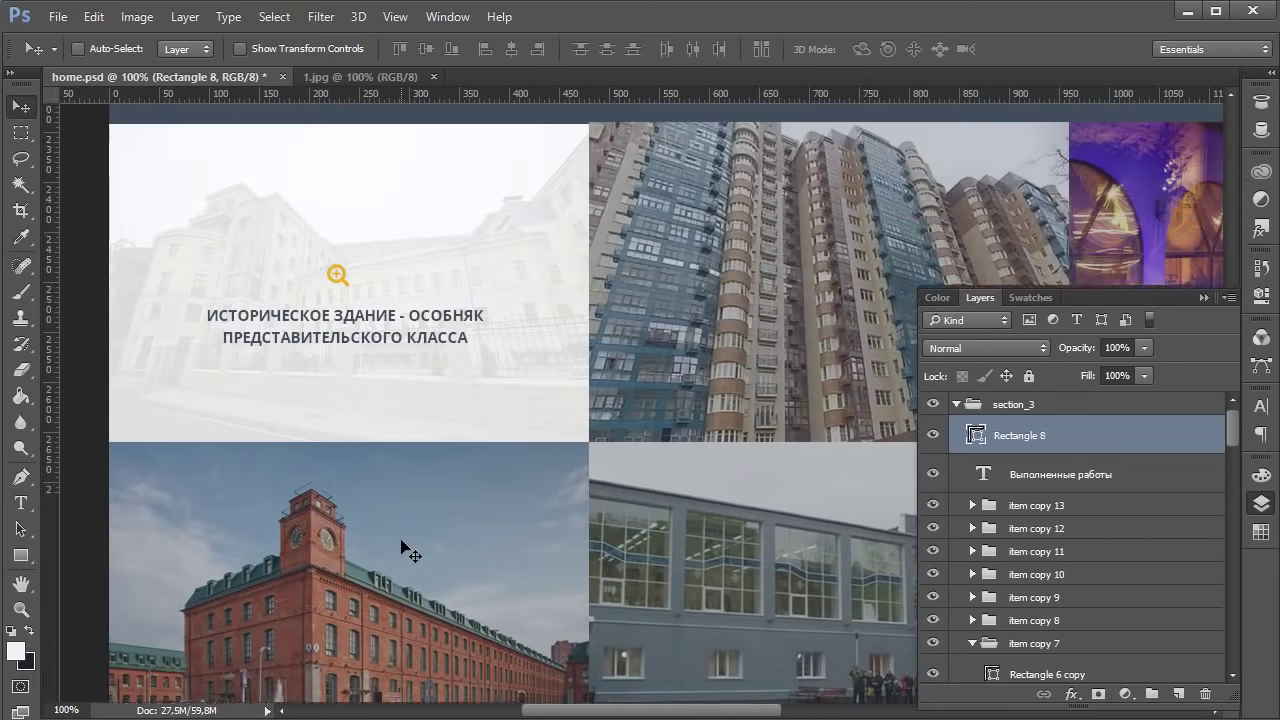
scroll(417, 323, "down", 4)
scroll(383, 447, "down", 4)
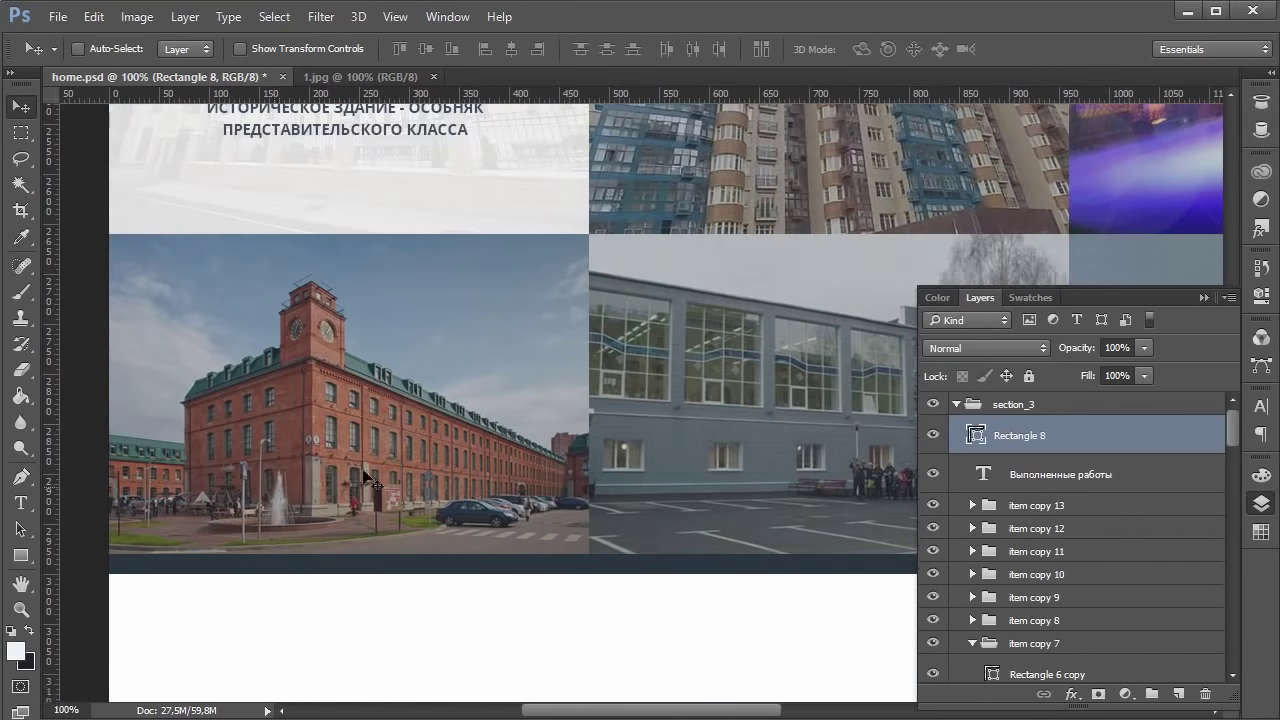
scroll(329, 234, "up", 10)
scroll(495, 333, "down", 2)
scroll(420, 325, "down", 2)
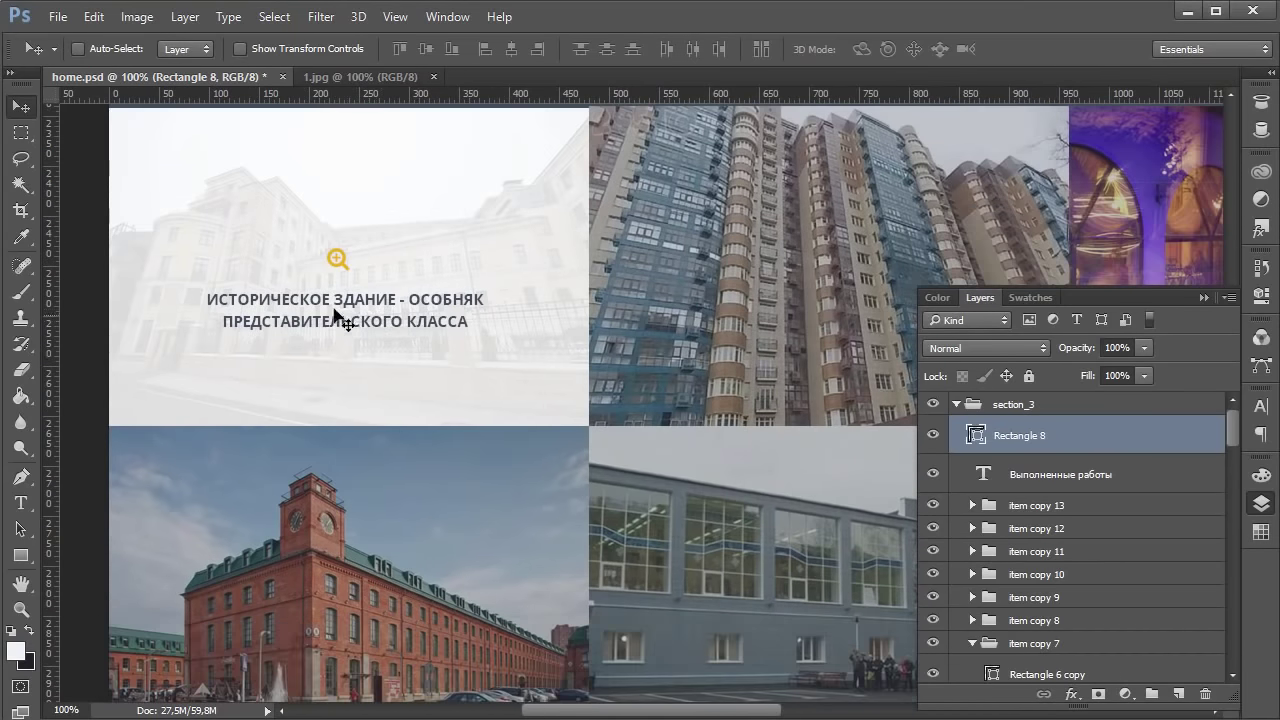
scroll(355, 345, "up", 4)
scroll(417, 380, "down", 8)
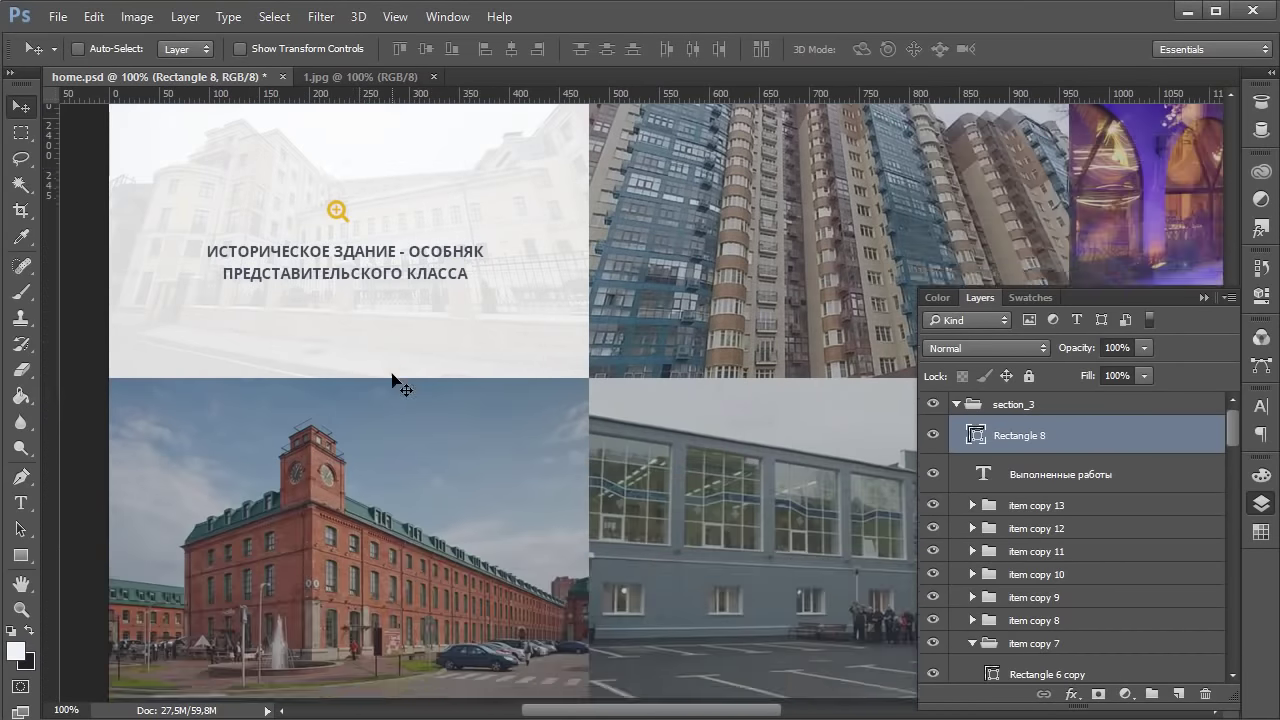
scroll(578, 688, "right", 10)
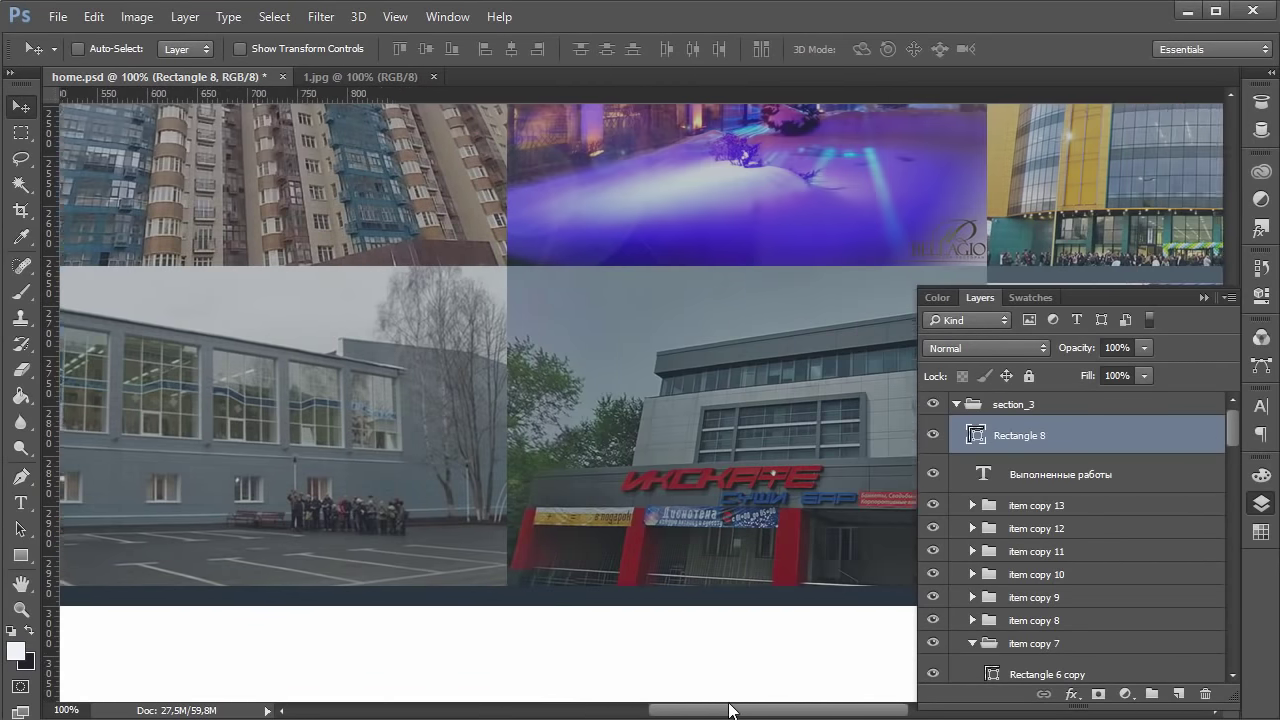
scroll(546, 400, "left", 2)
scroll(546, 258, "down", 2)
scroll(547, 258, "down", 4)
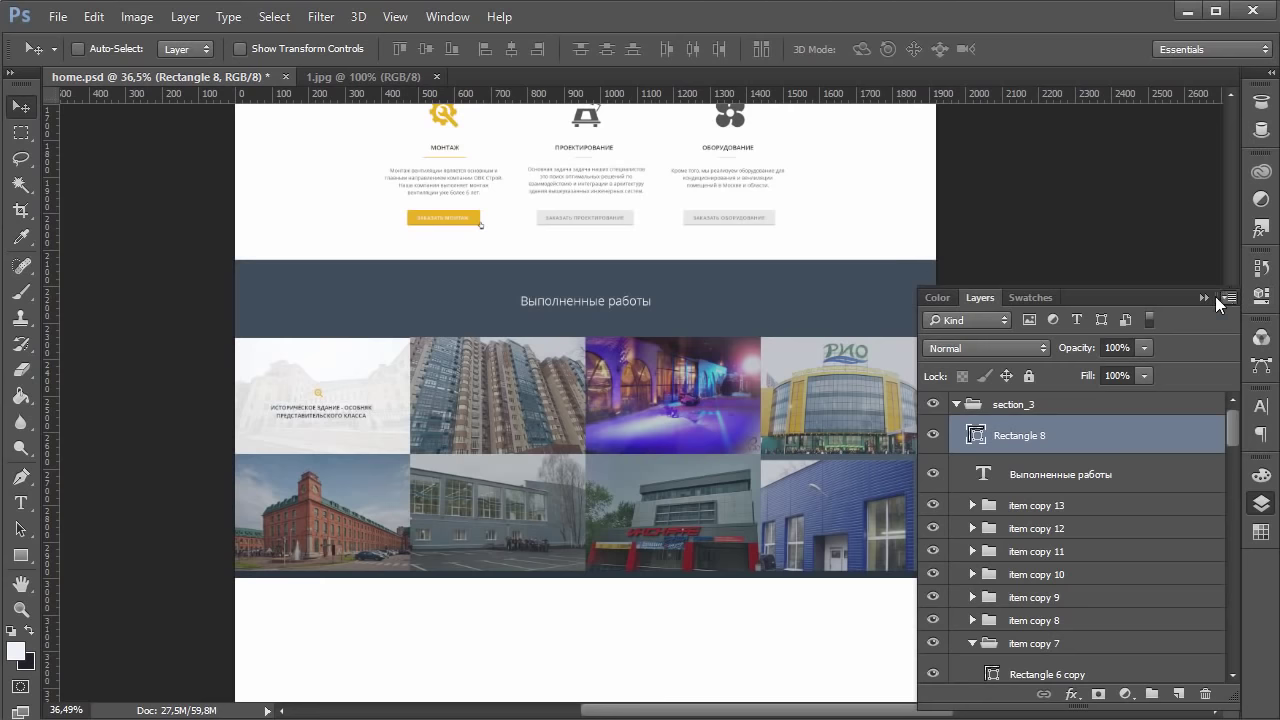
left_click(1215, 296)
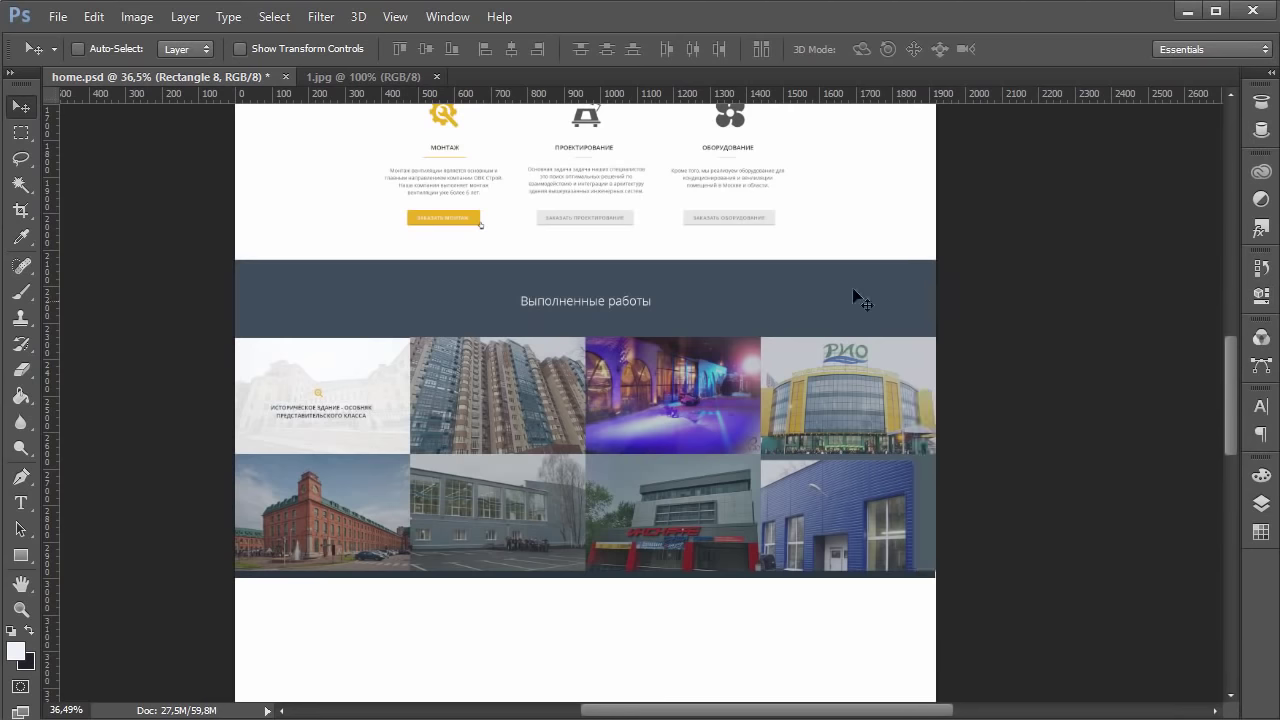
scroll(543, 280, "down", 3)
scroll(491, 240, "up", 2)
scroll(490, 258, "up", 2)
scroll(494, 257, "up", 2)
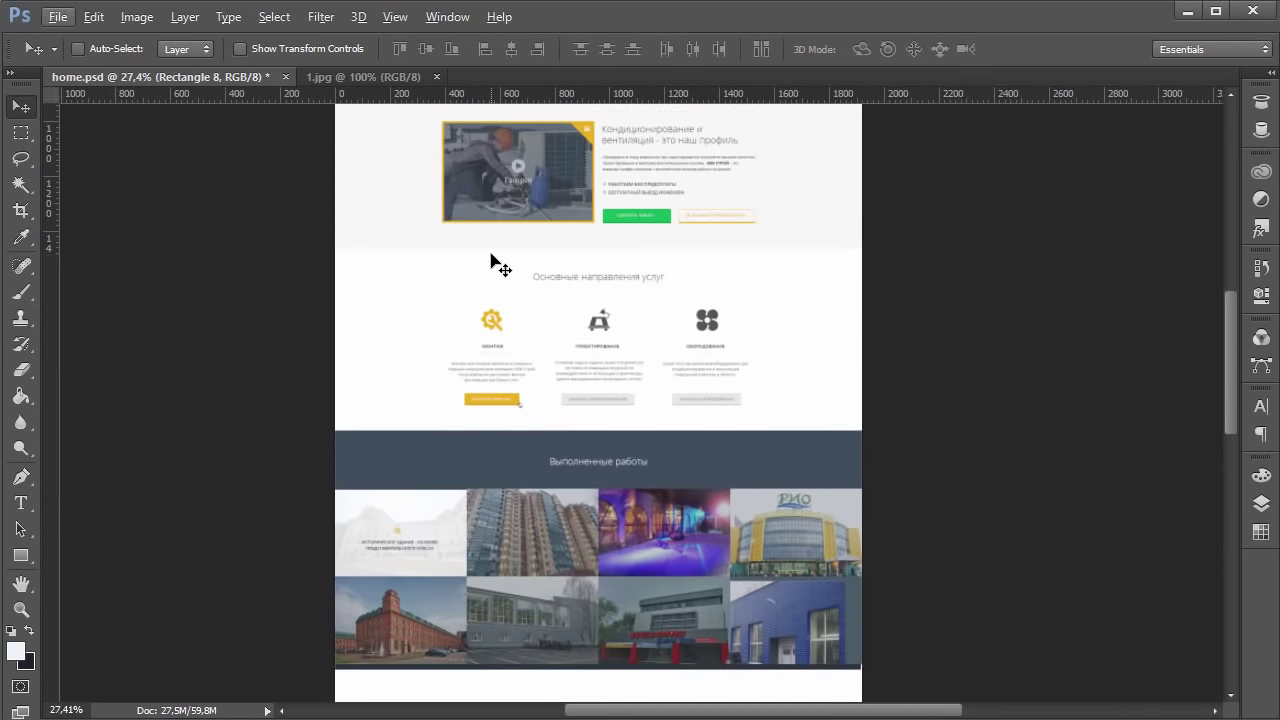
Step: Switch to prototype.png in Windows Photo Viewer and study the completed-works grid, the project popup and the "Поставляемое оборудование" section
scroll(560, 290, "down", 4)
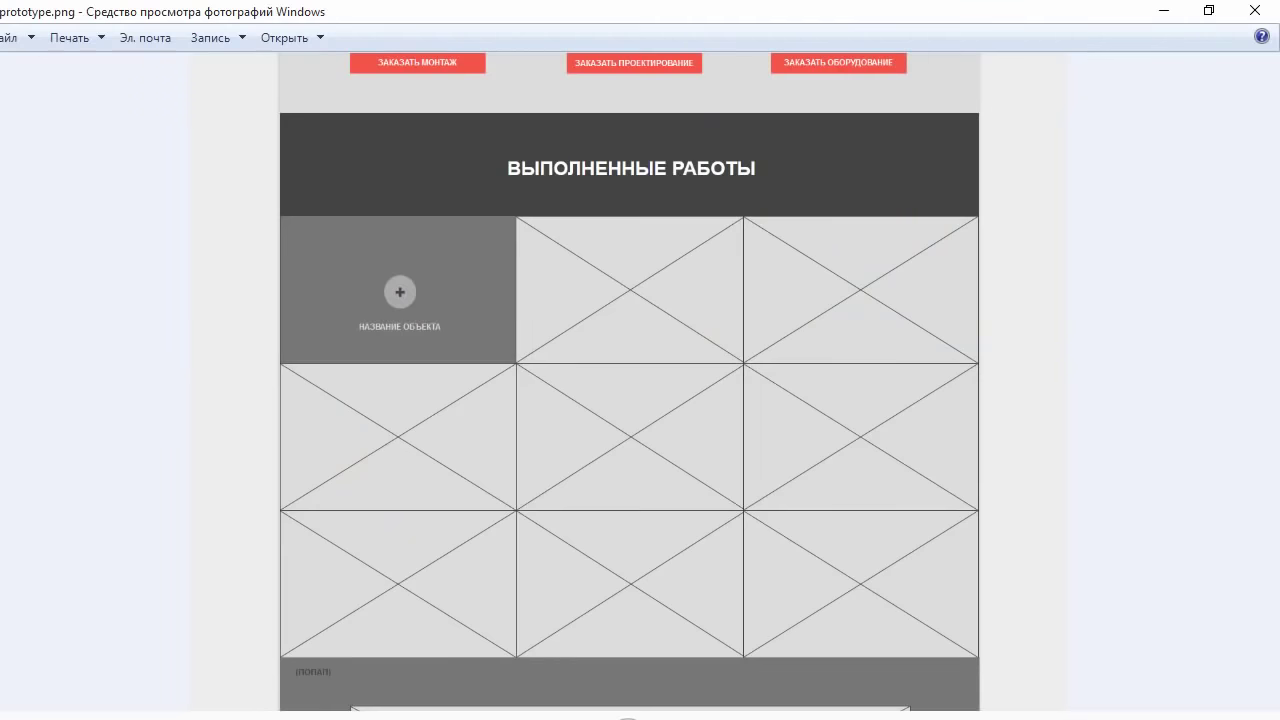
scroll(629, 240, "down", 5)
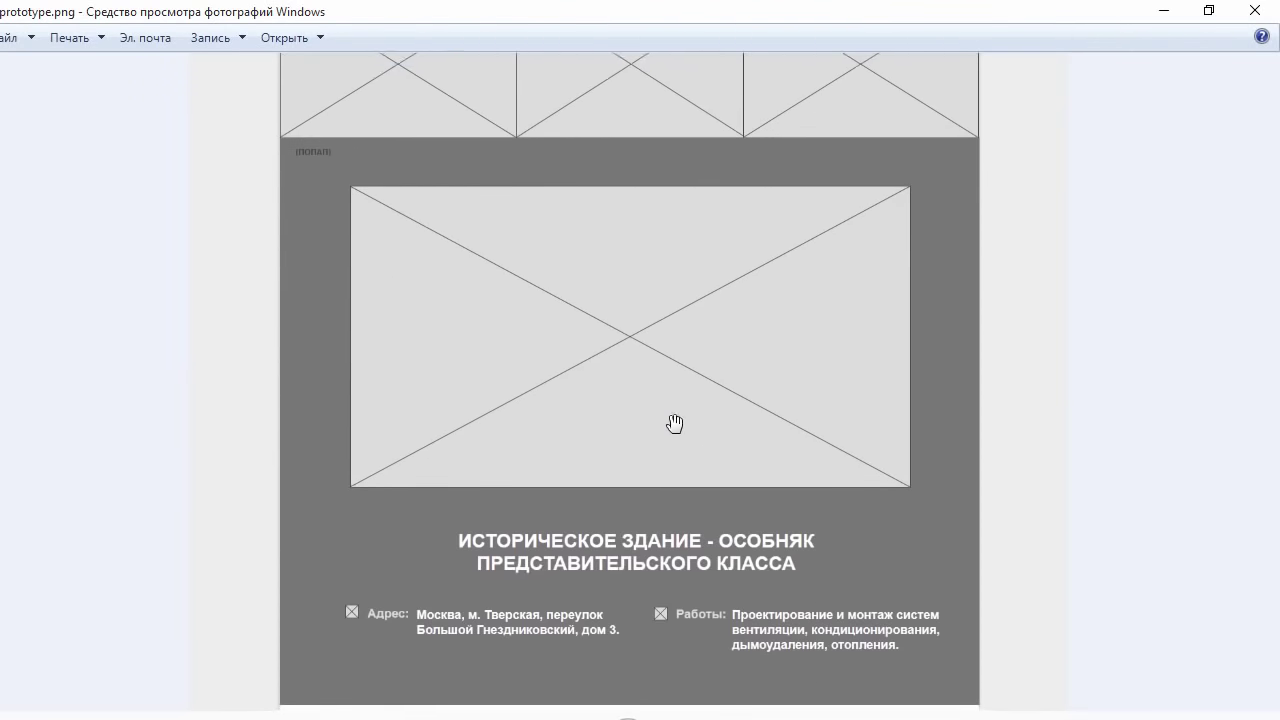
scroll(674, 424, "down", 4)
scroll(583, 454, "up", 4)
scroll(606, 380, "down", 1)
key("alt+Tab")
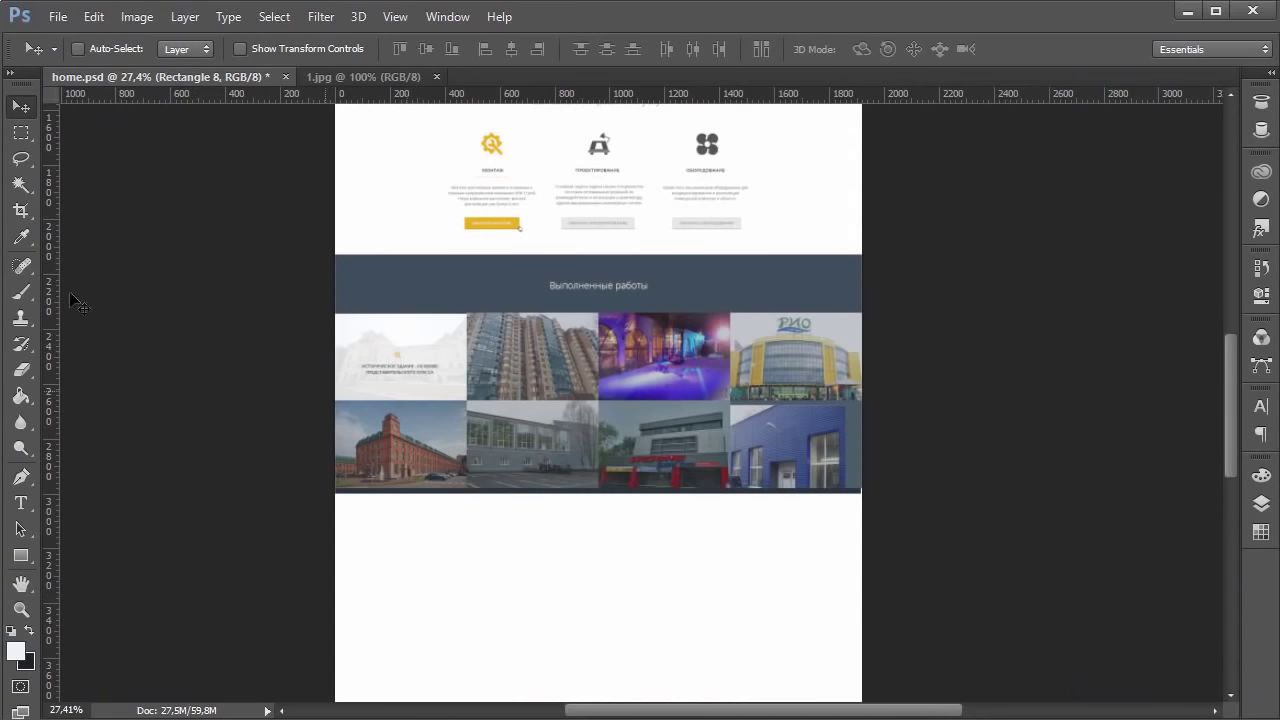
key("alt+Tab")
scroll(558, 361, "up", 1)
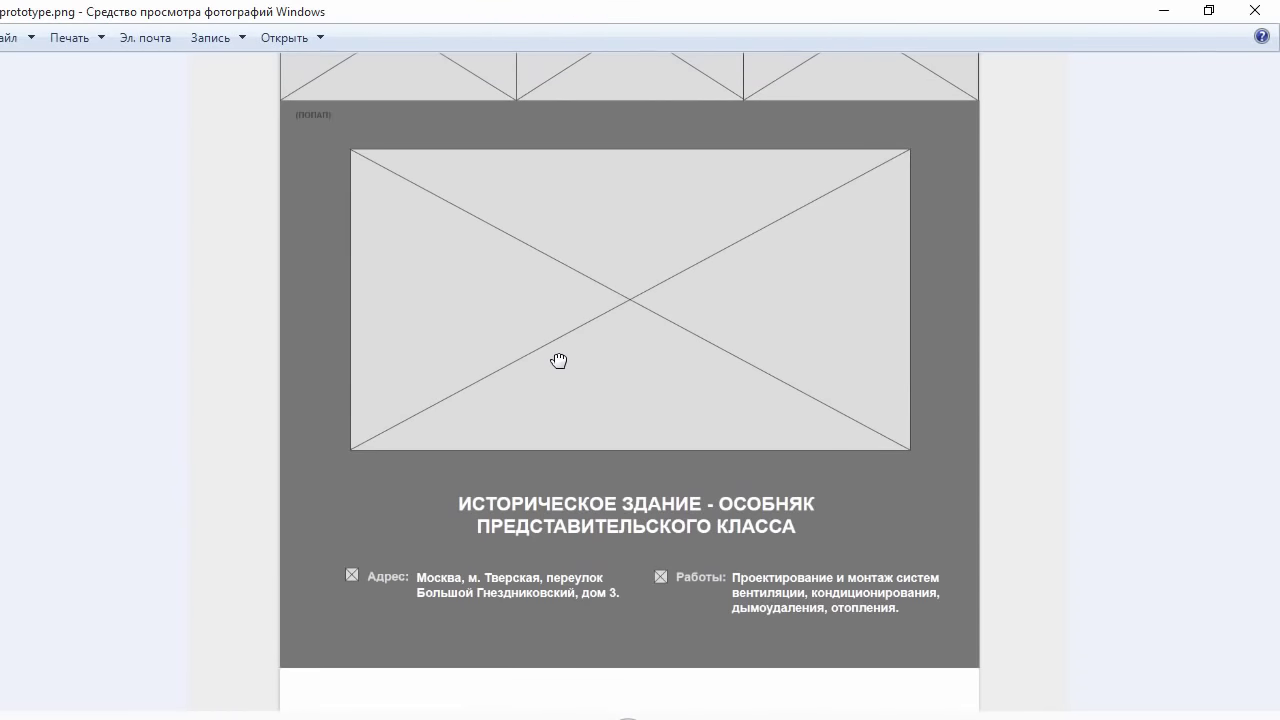
scroll(623, 436, "down", 1)
scroll(686, 391, "up", 2)
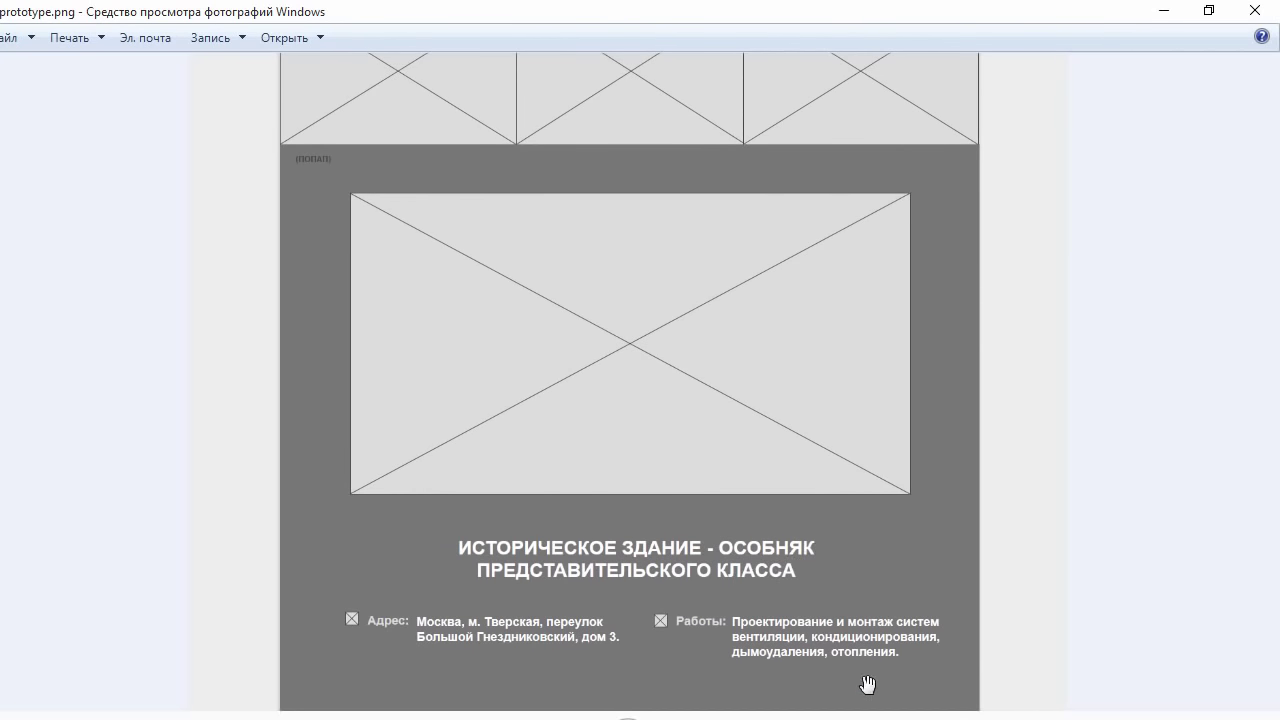
scroll(700, 514, "down", 6)
scroll(782, 503, "down", 2)
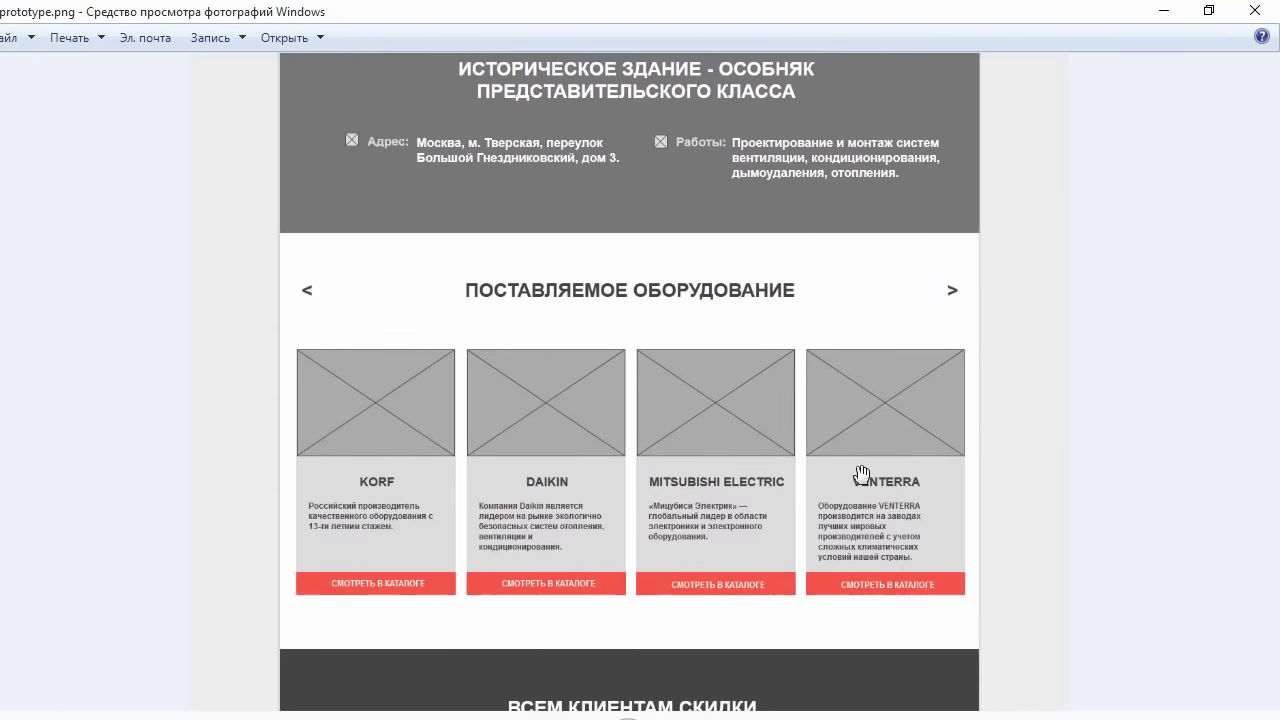